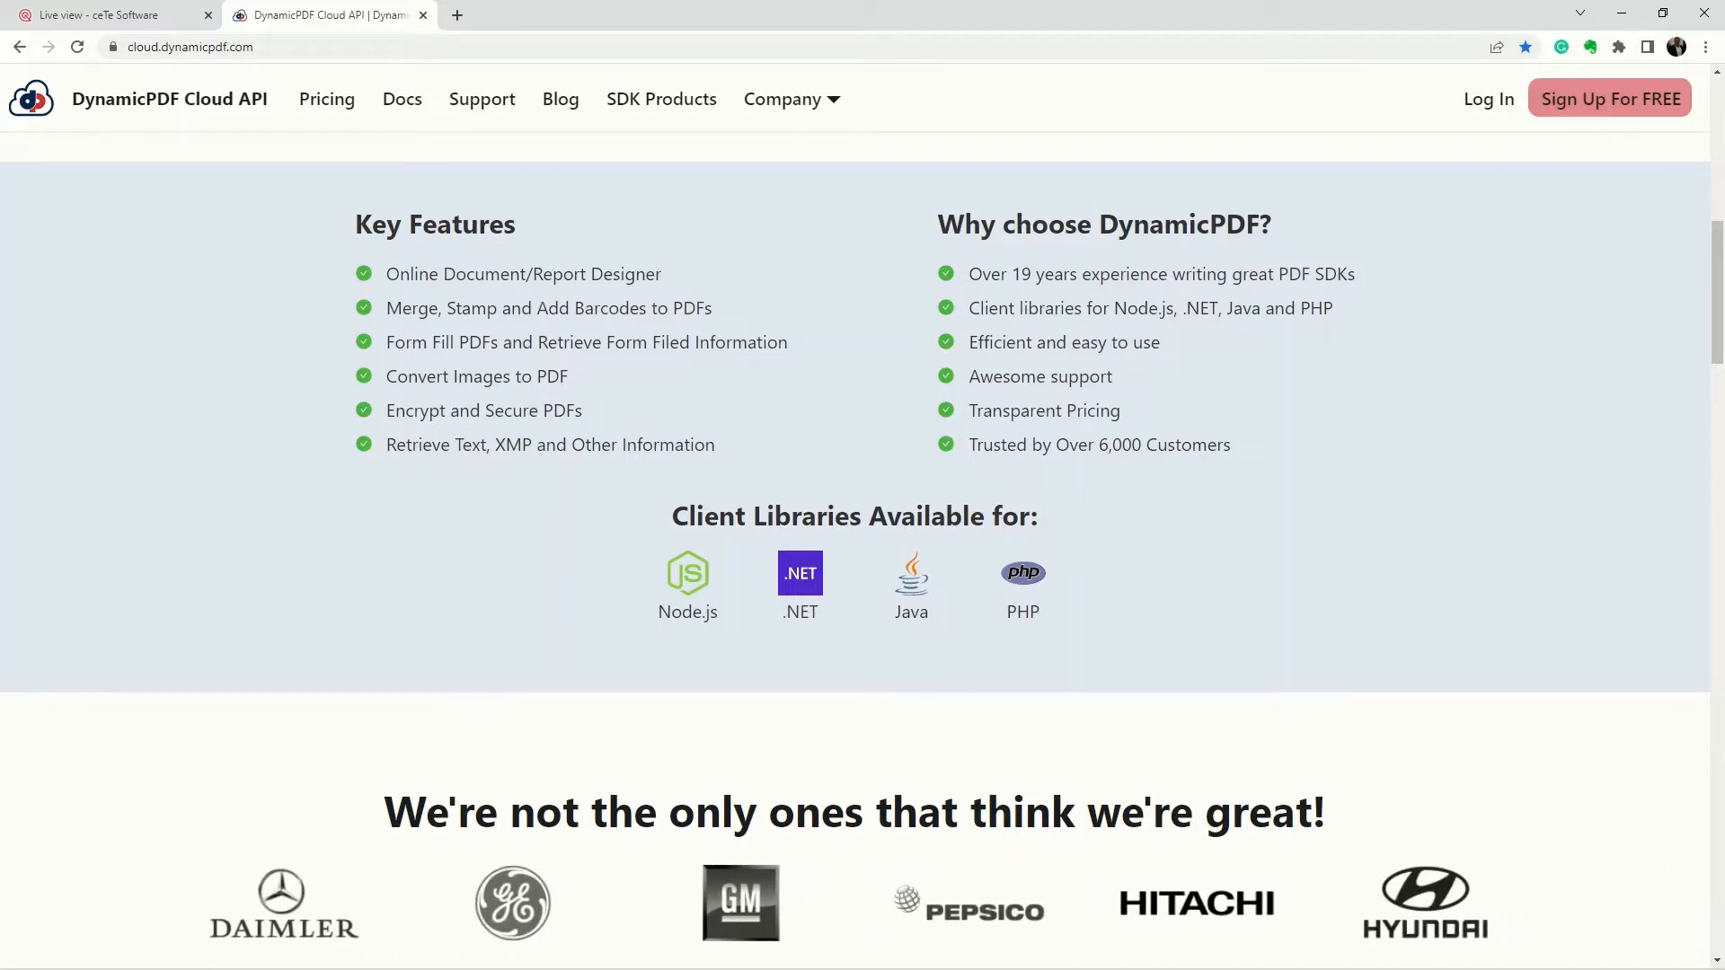
Step: Review the homepage's product overview and the PDF-merging code samples for cURL, C# (.NET), Java, Node.js and PHP
scroll(863, 550, "down", 2)
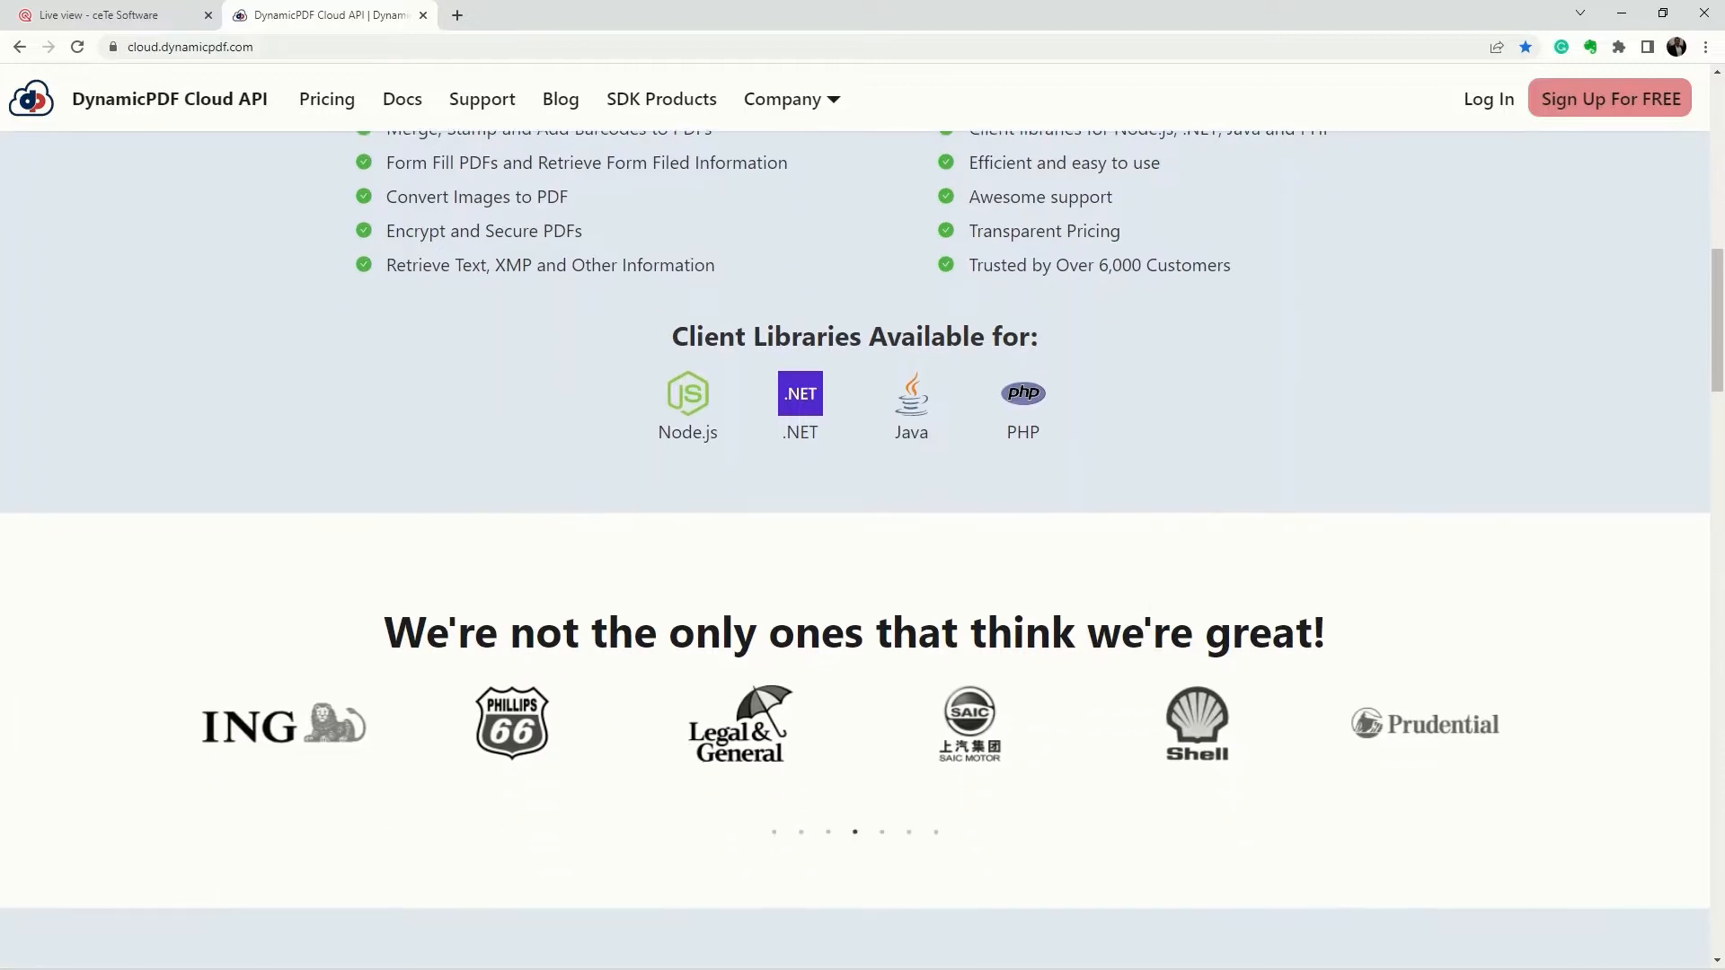
scroll(862, 550, "down", 4)
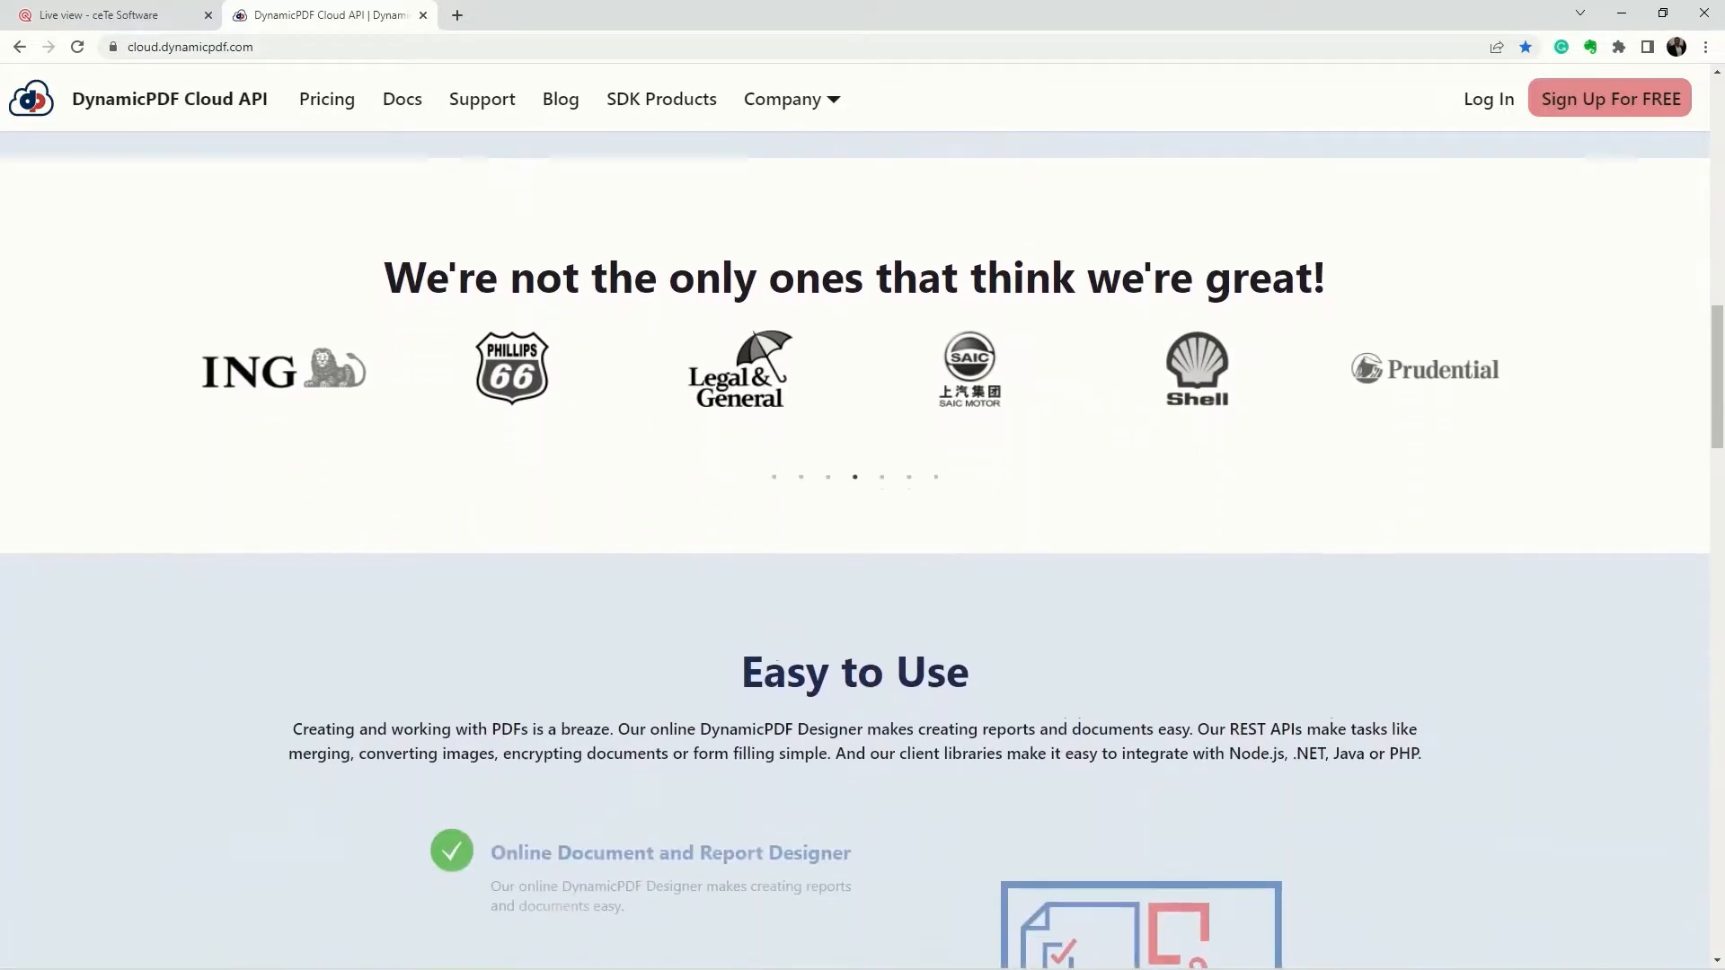
scroll(863, 550, "down", 3)
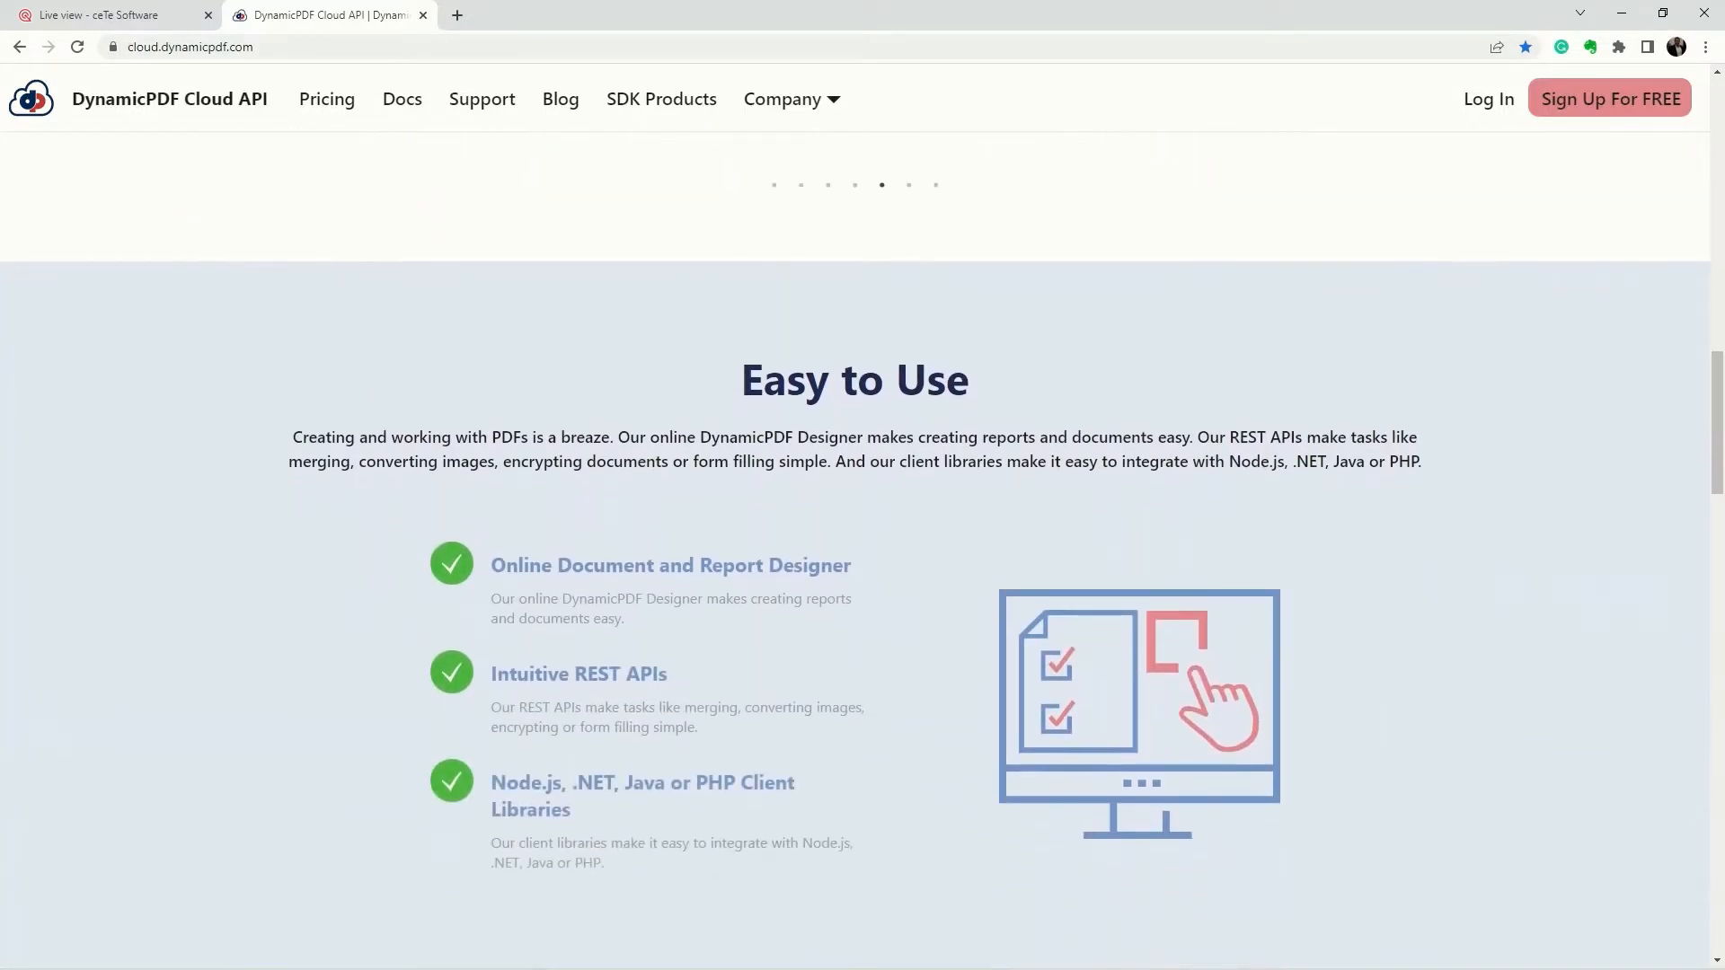
scroll(863, 550, "down", 2)
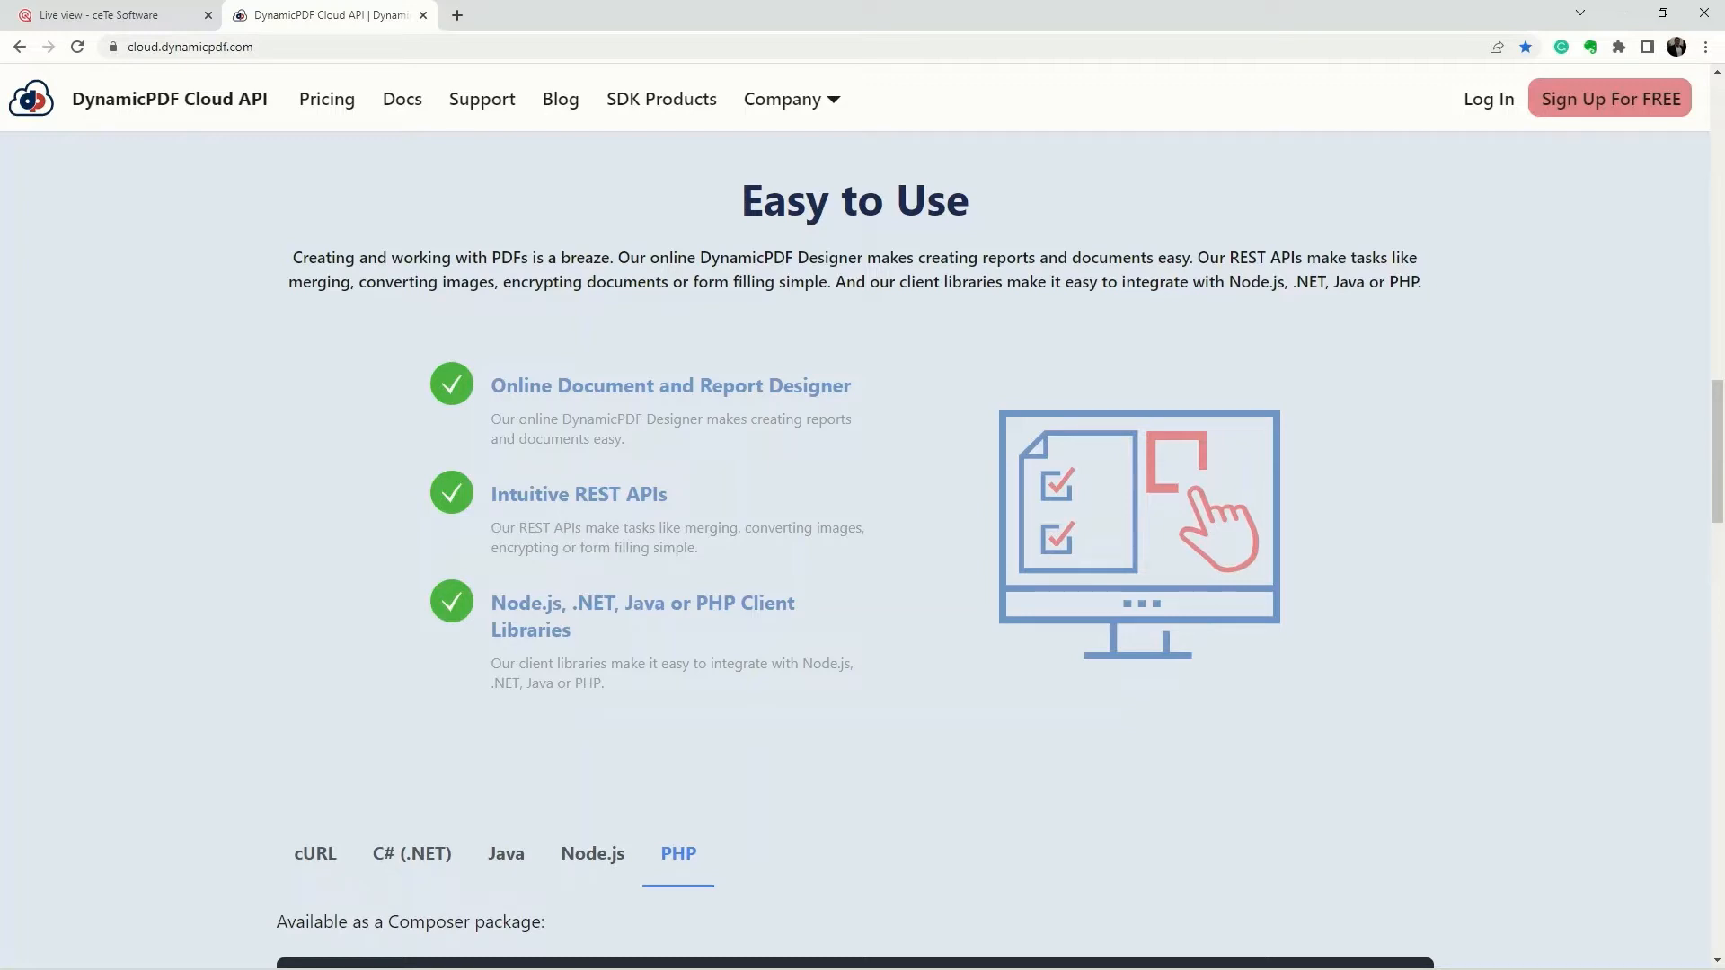
scroll(863, 550, "down", 4)
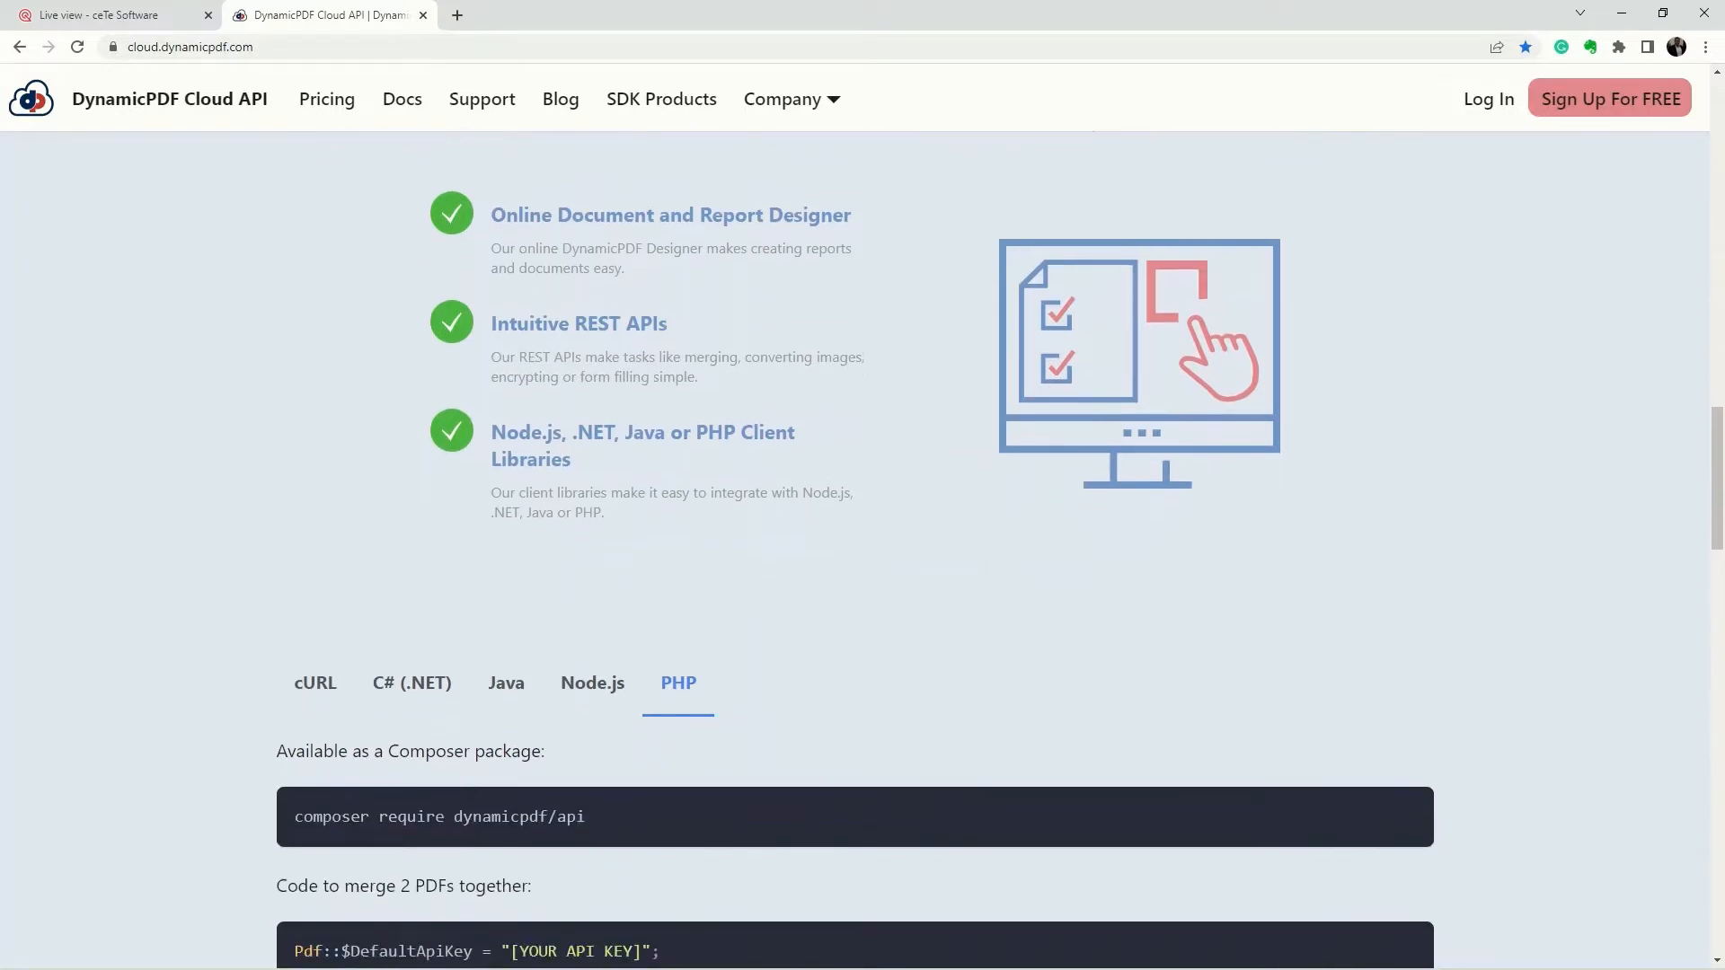
scroll(863, 550, "down", 3)
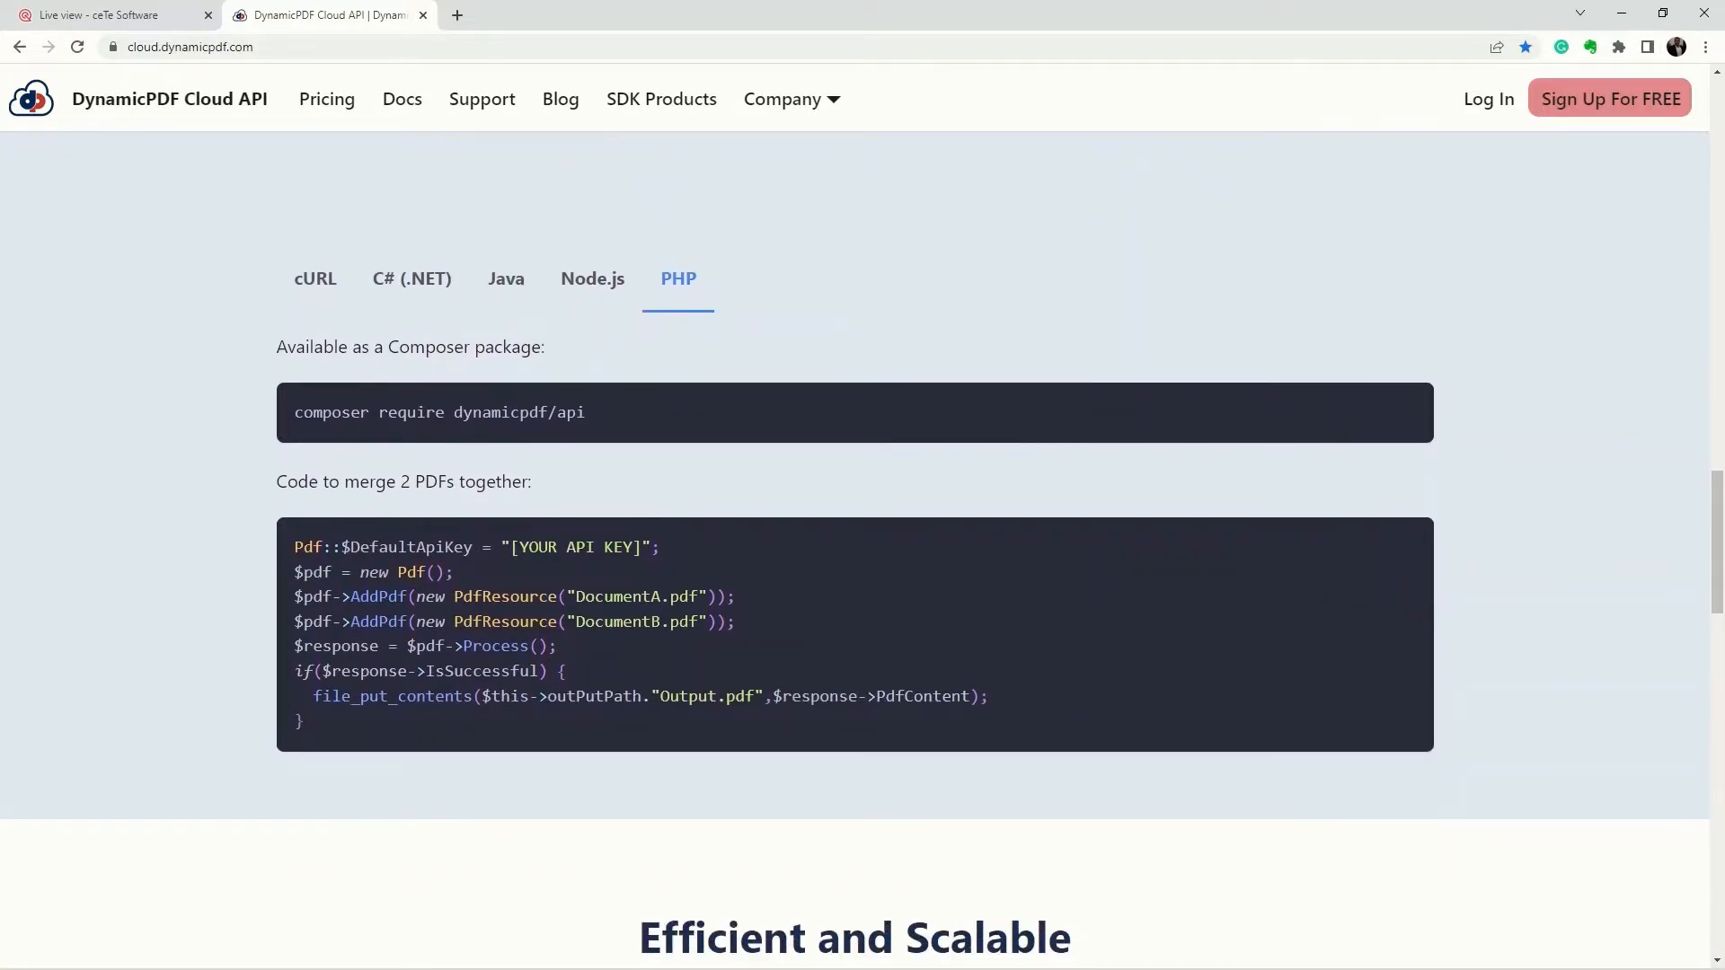
left_click(315, 278)
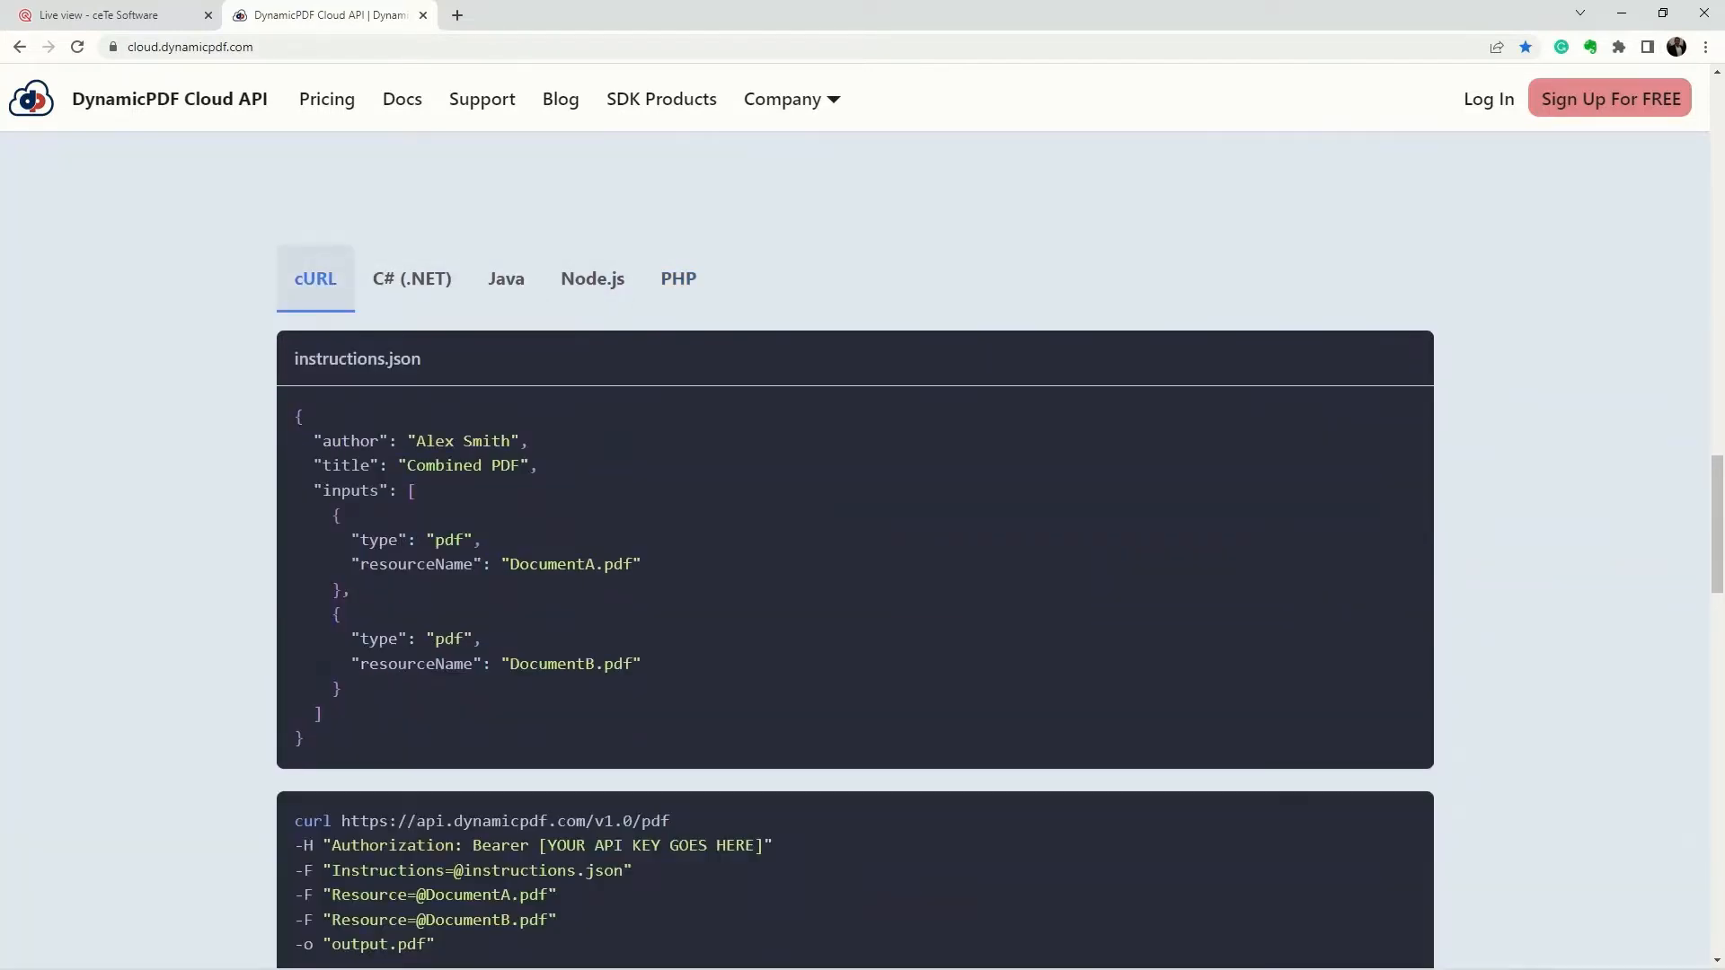
left_click(413, 279)
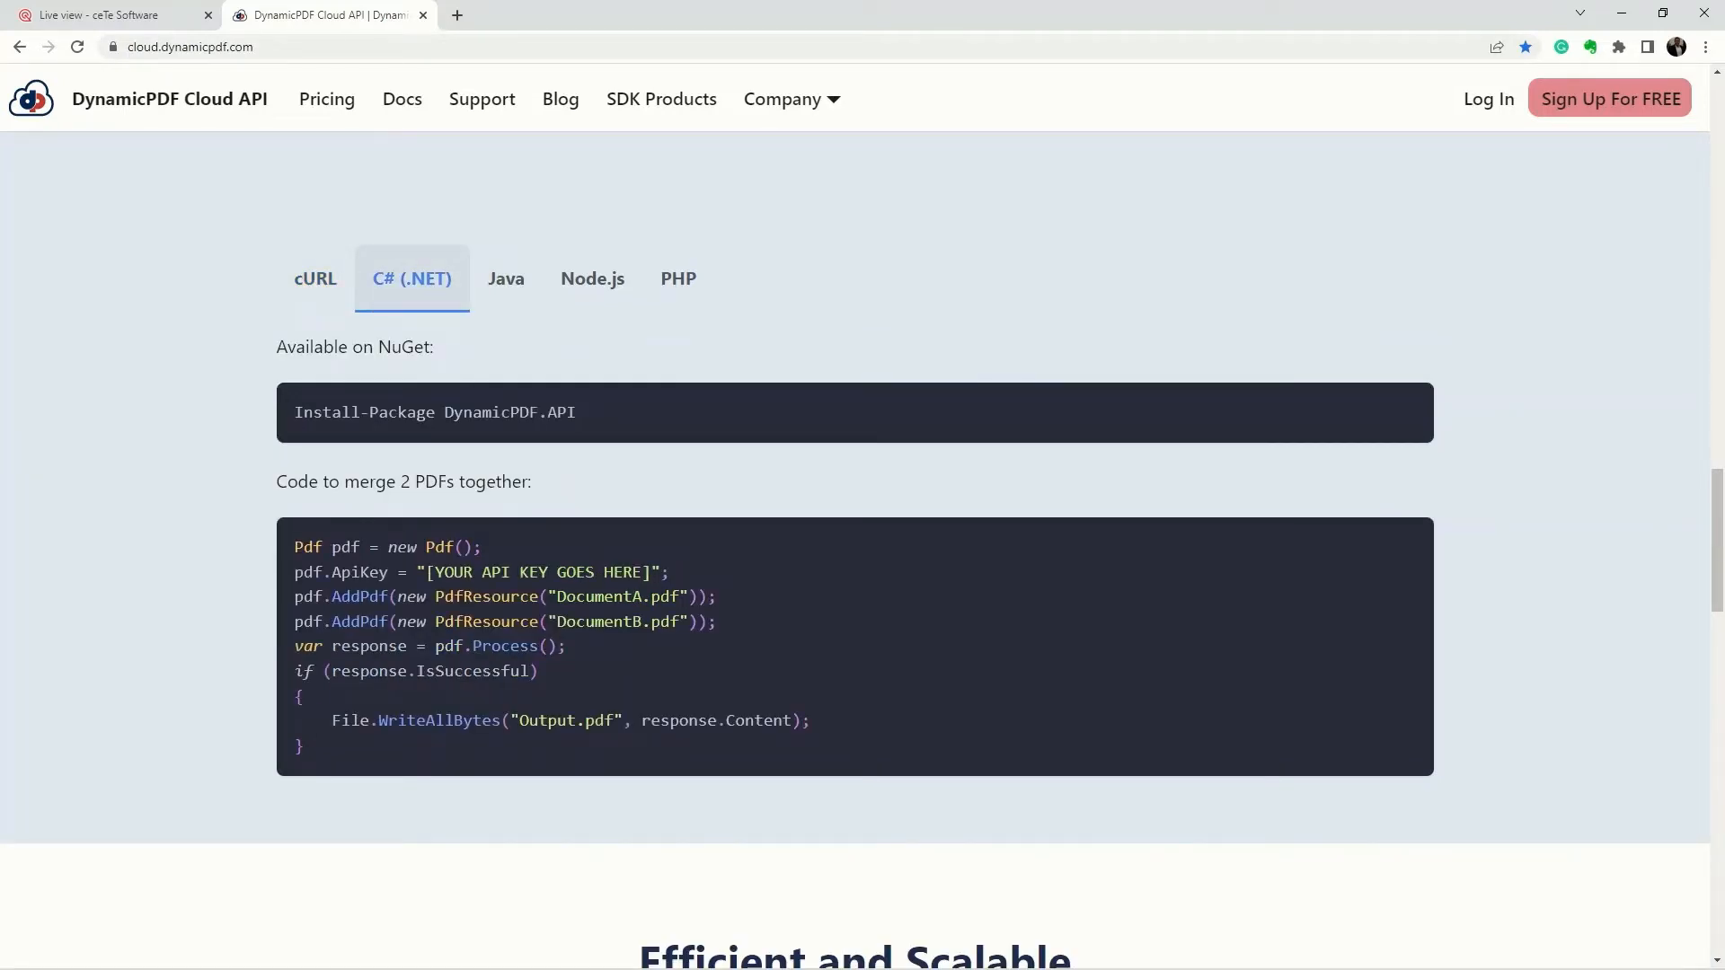
left_click(506, 279)
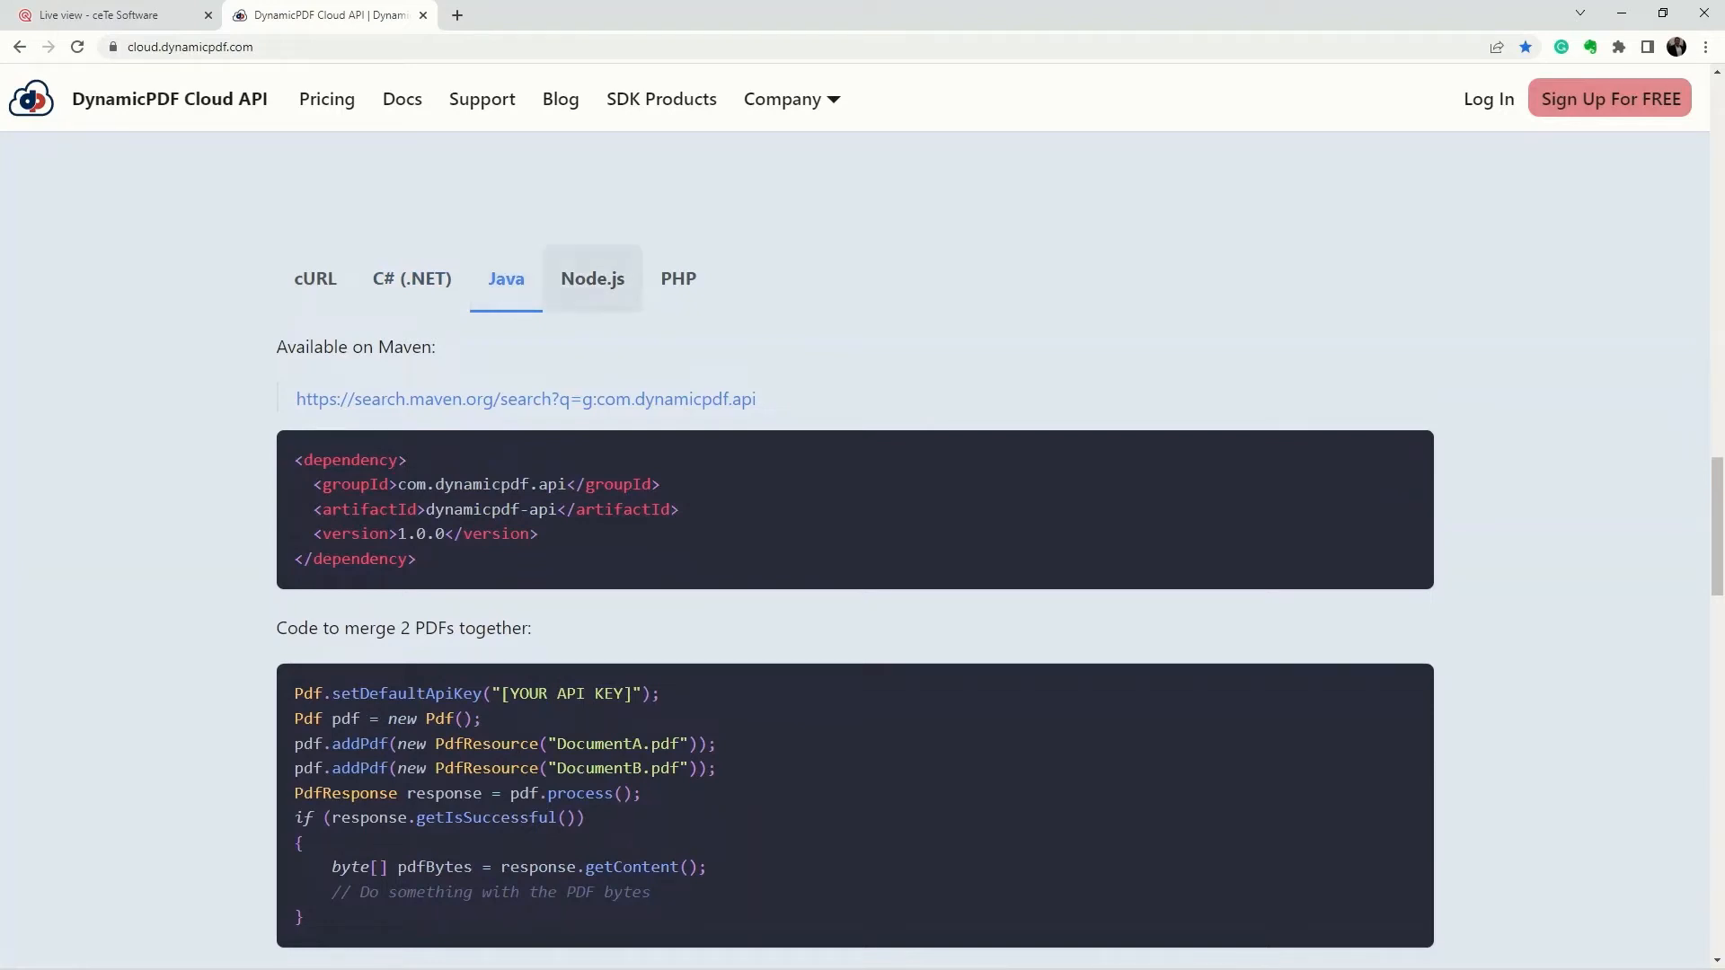
left_click(593, 279)
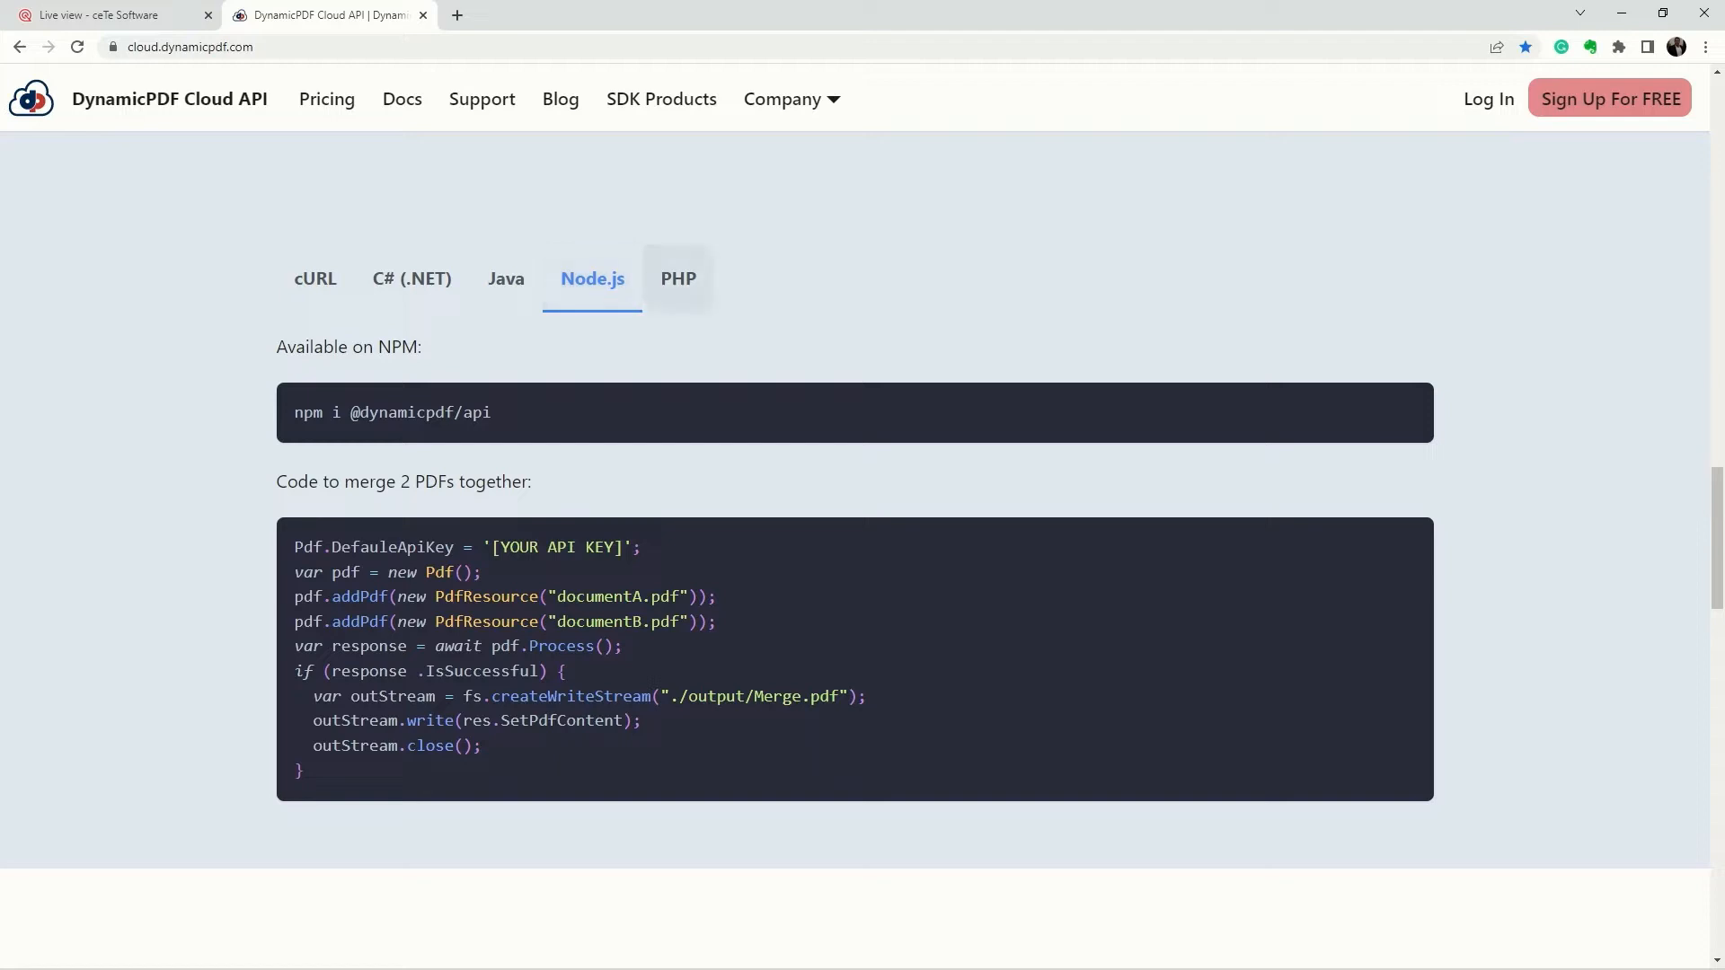
left_click(679, 278)
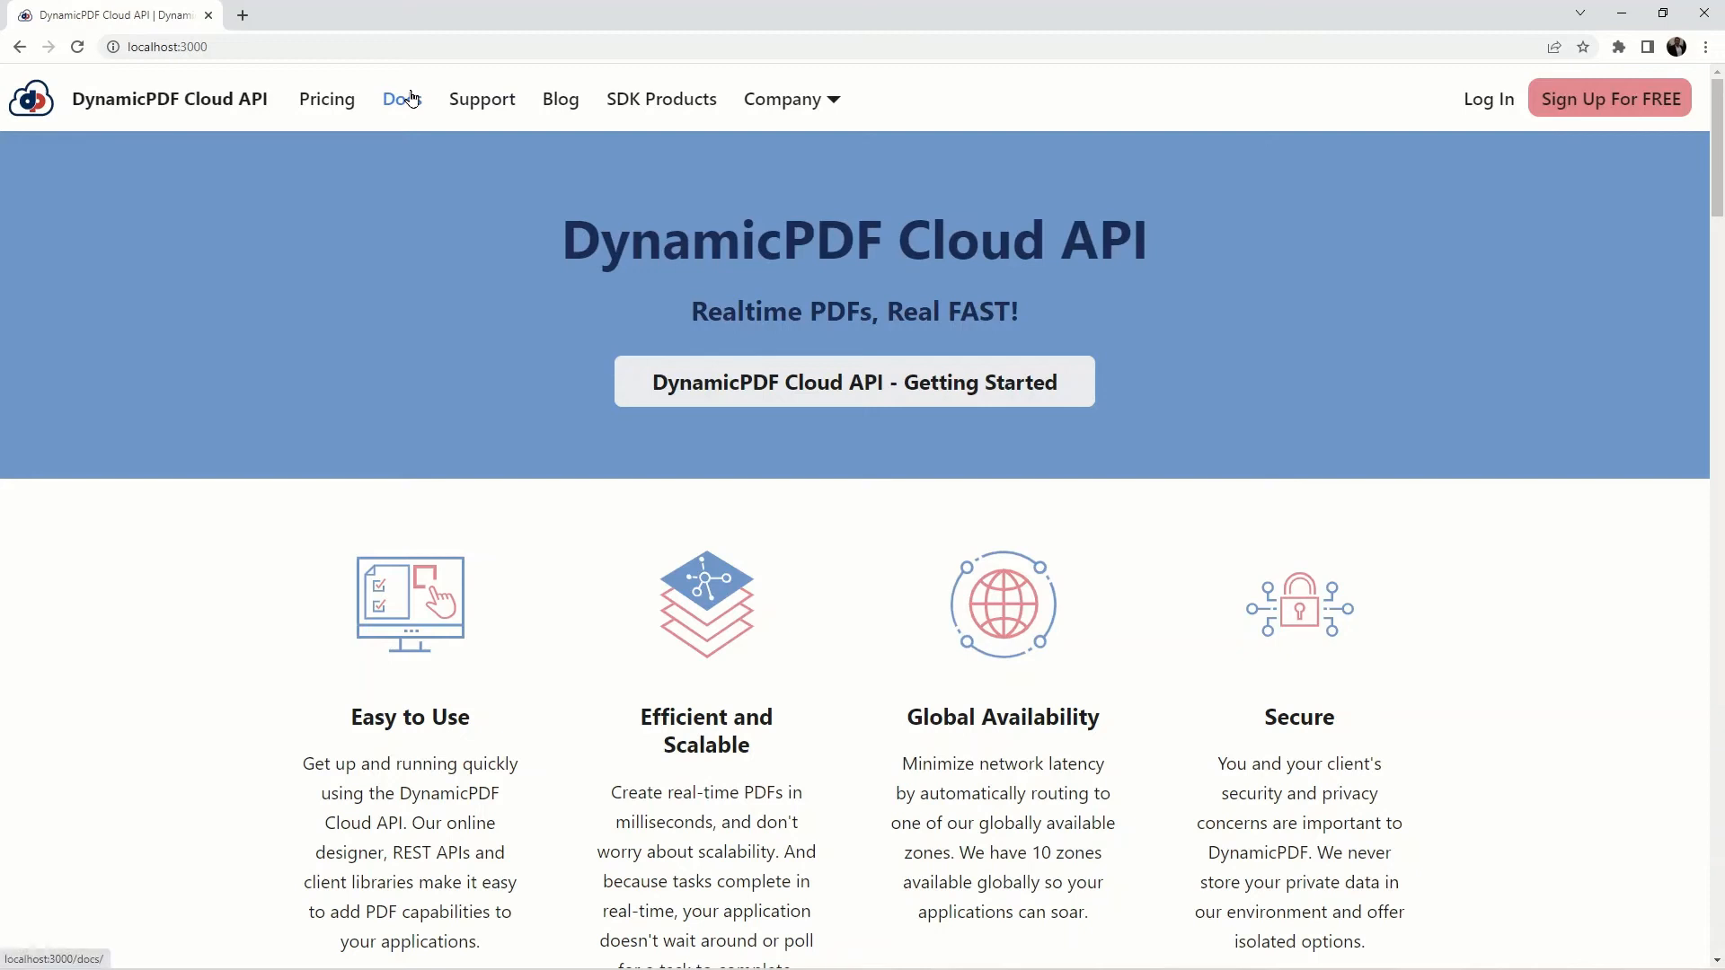
Step: Open the Designer tutorial "Create A Page Using A Template" in the documentation and go to its Required Resources section
left_click(411, 97)
left_click(88, 284)
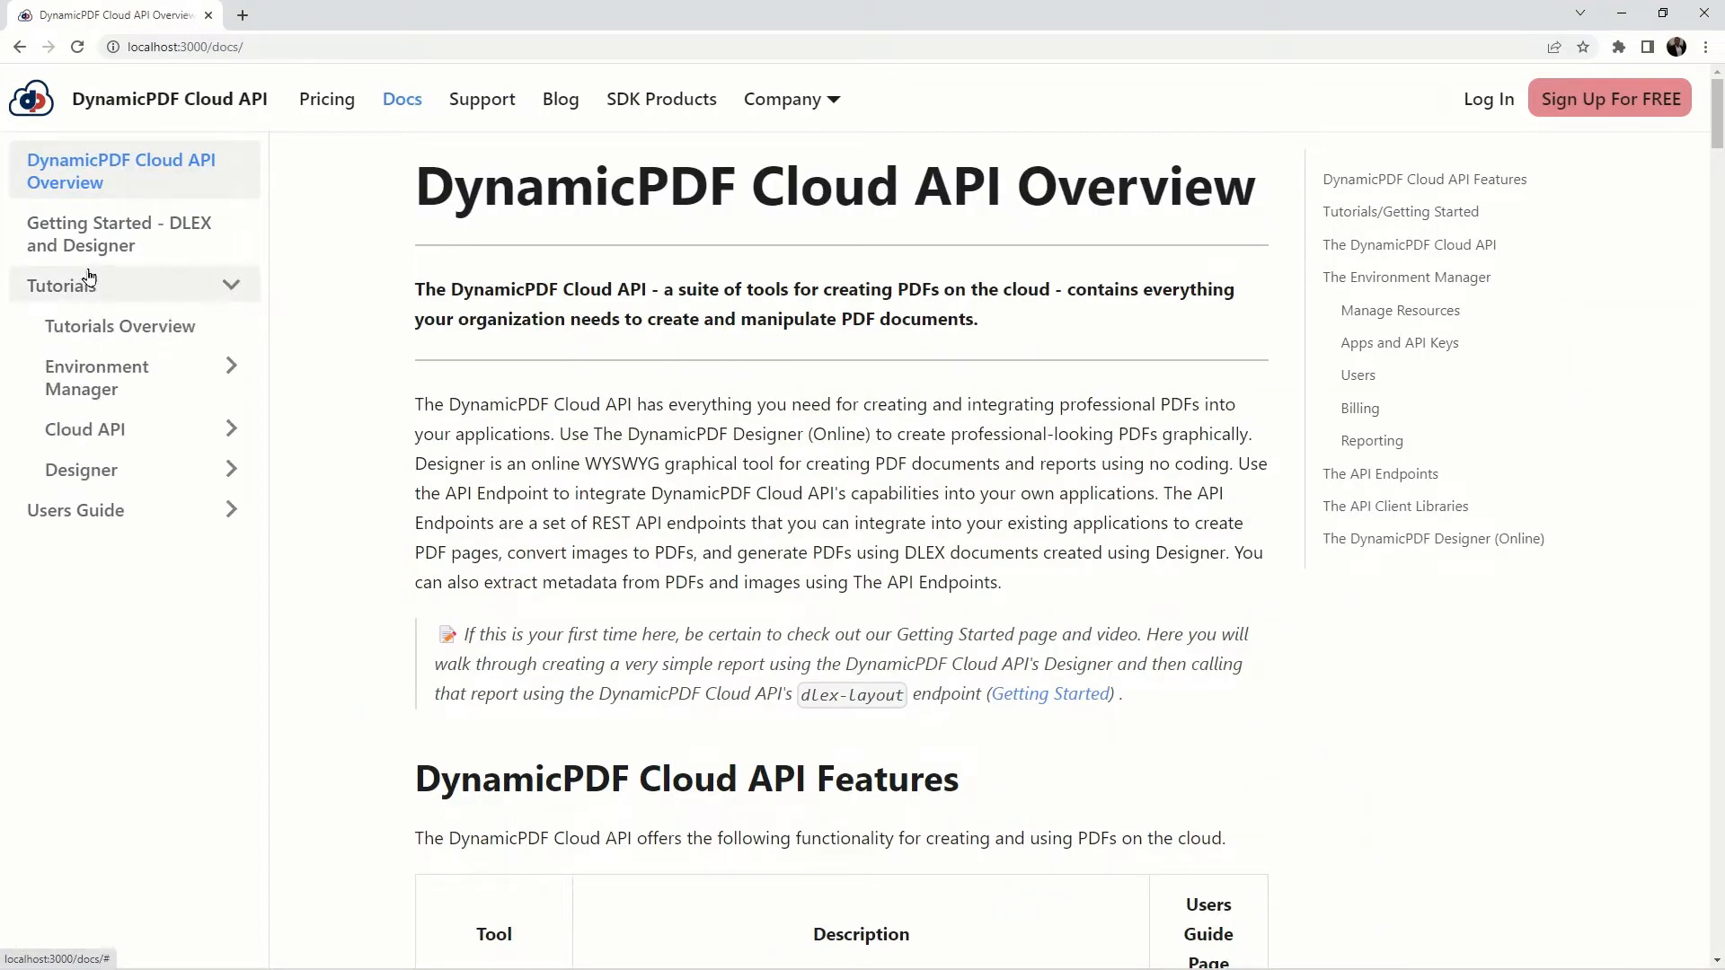
left_click(102, 470)
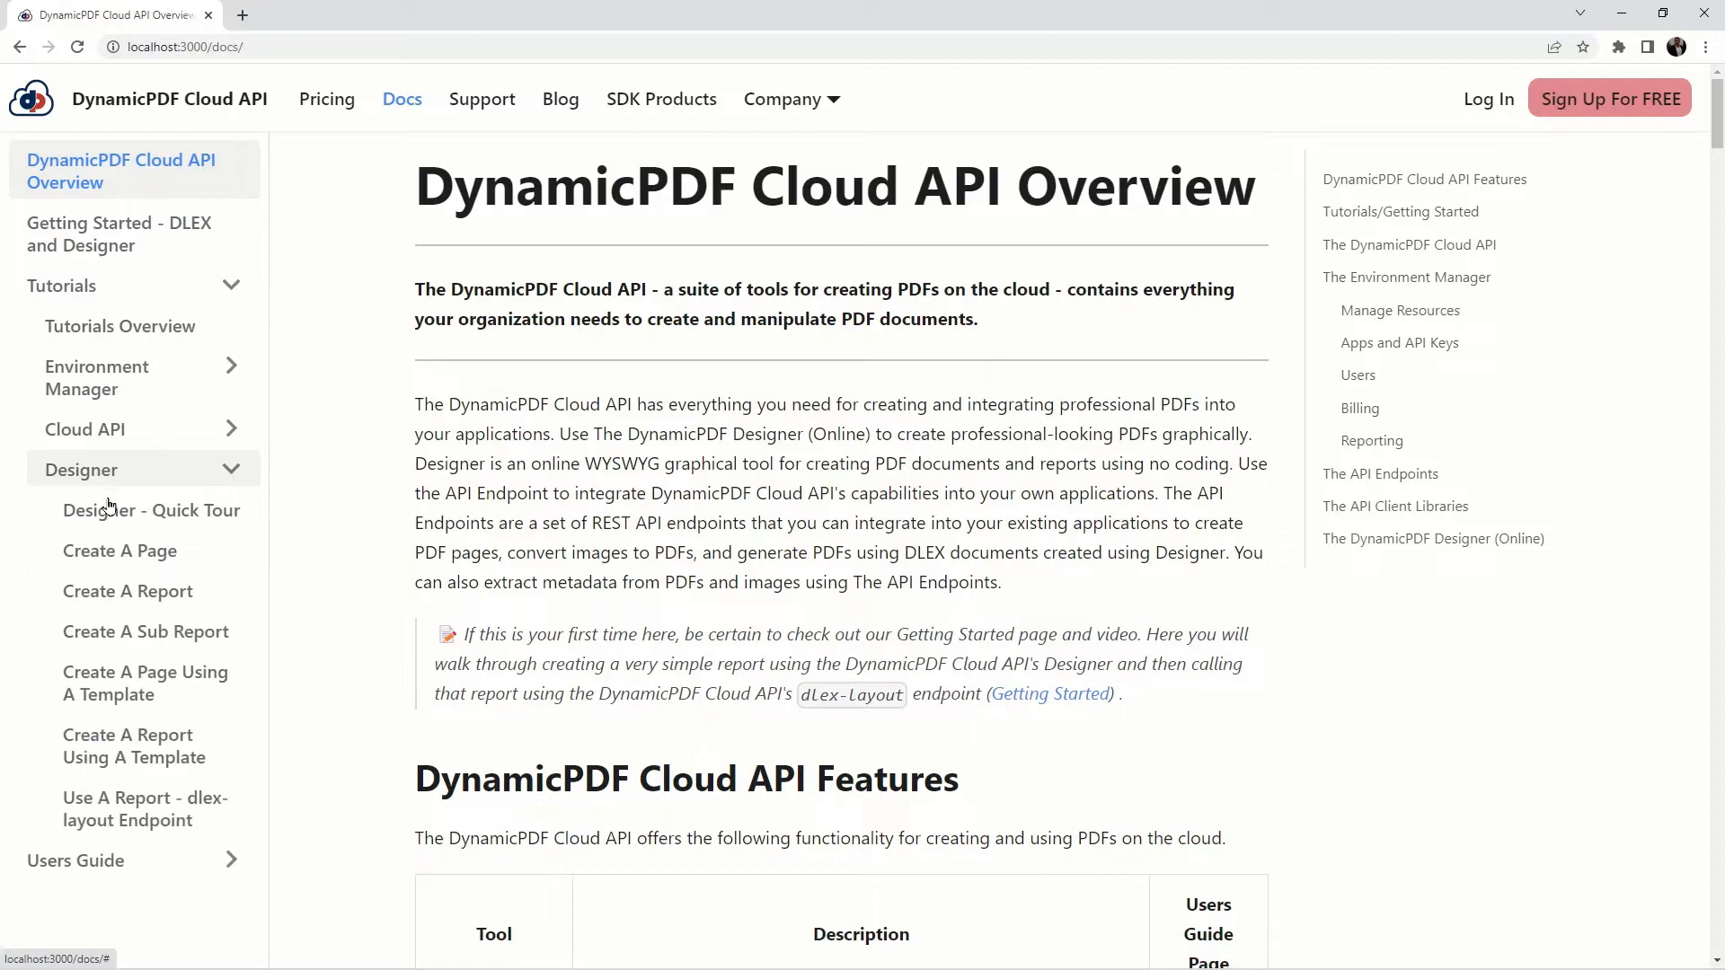
left_click(144, 692)
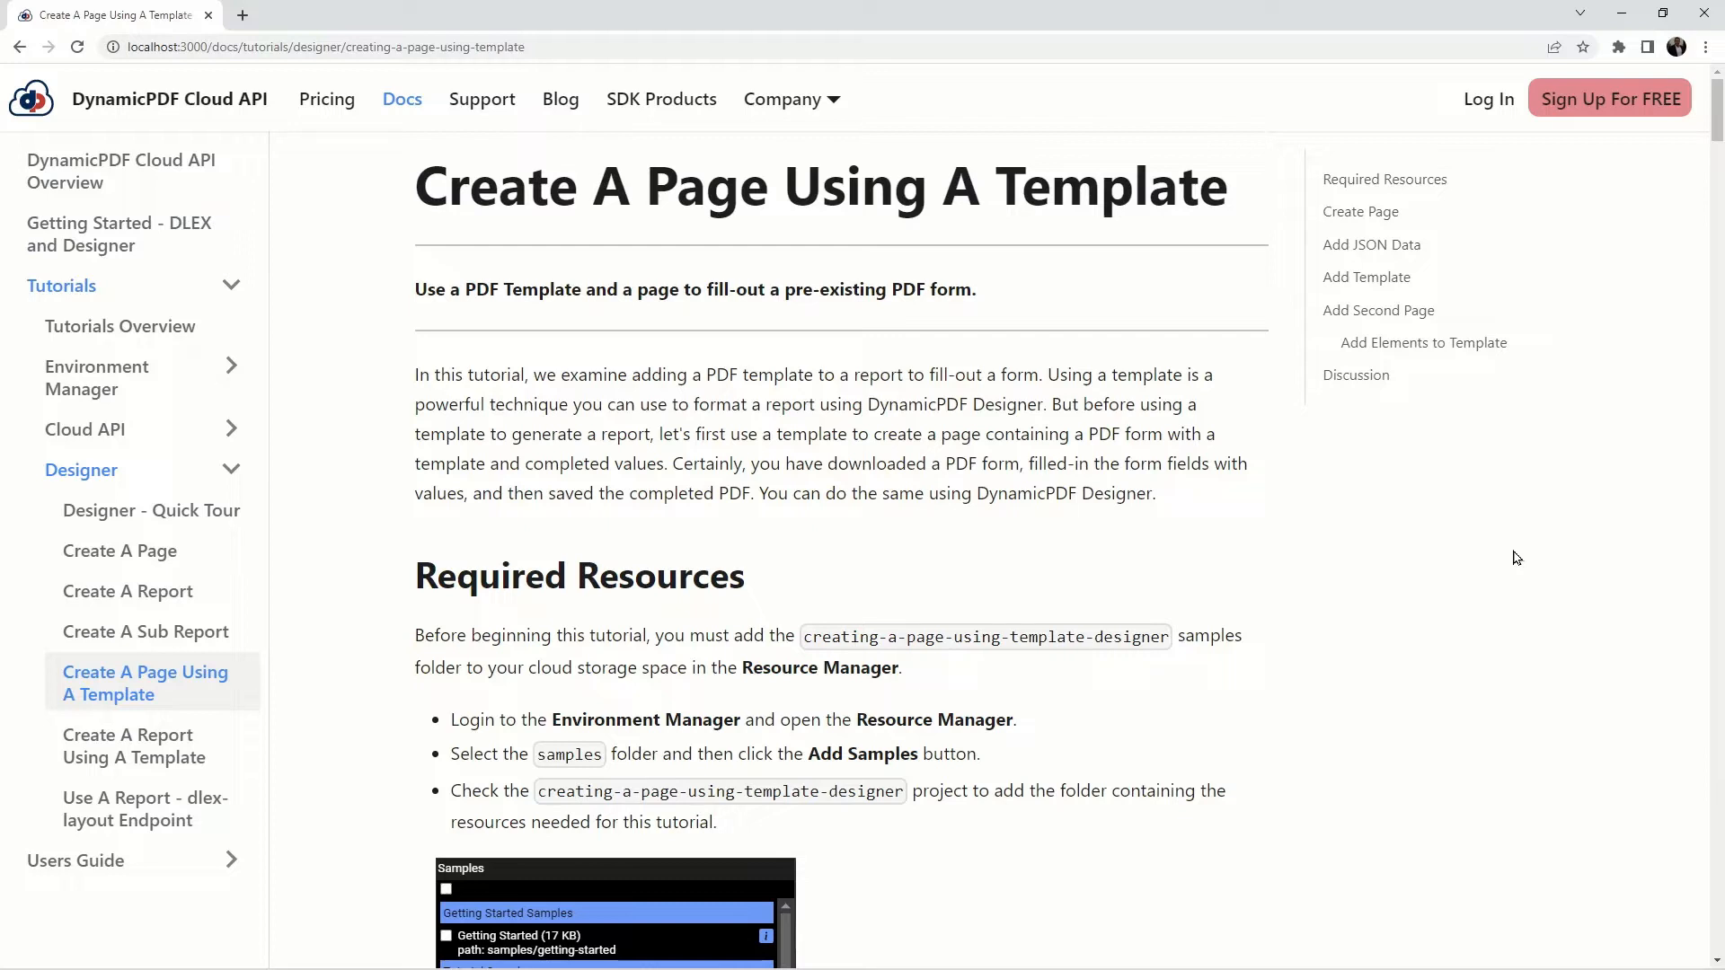
left_click(1394, 184)
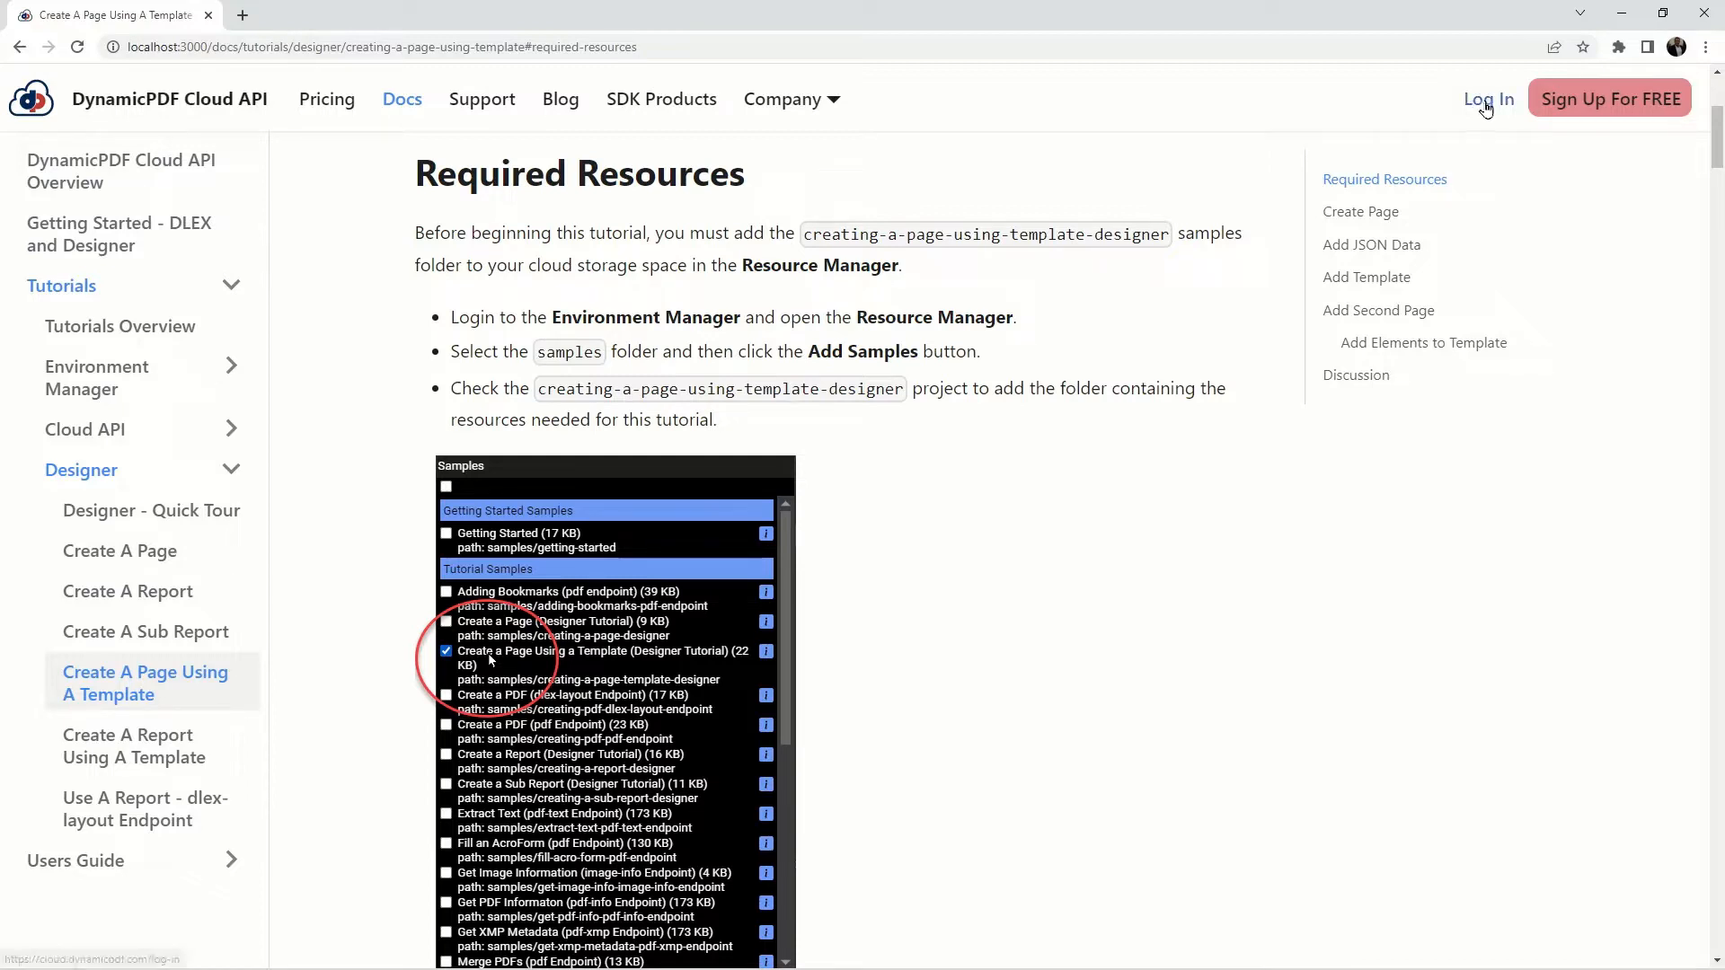
Step: Log in to the cloud account with the prefilled credentials and open the Resource Manager
left_click(1487, 100)
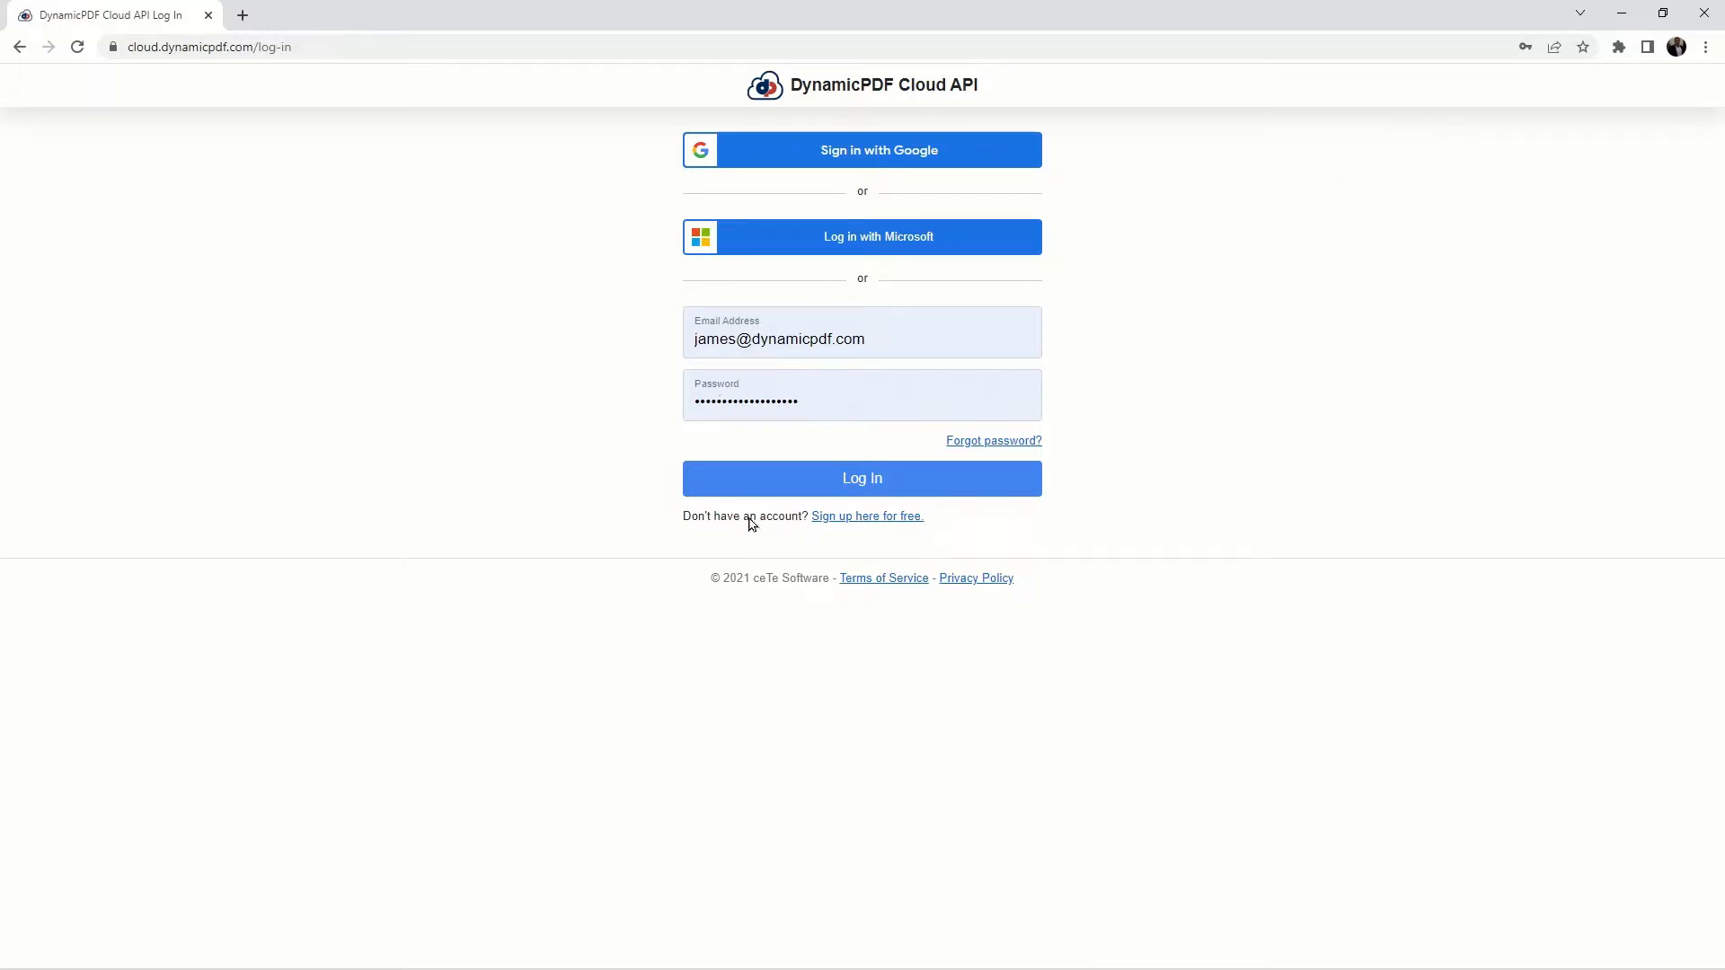
left_click(881, 488)
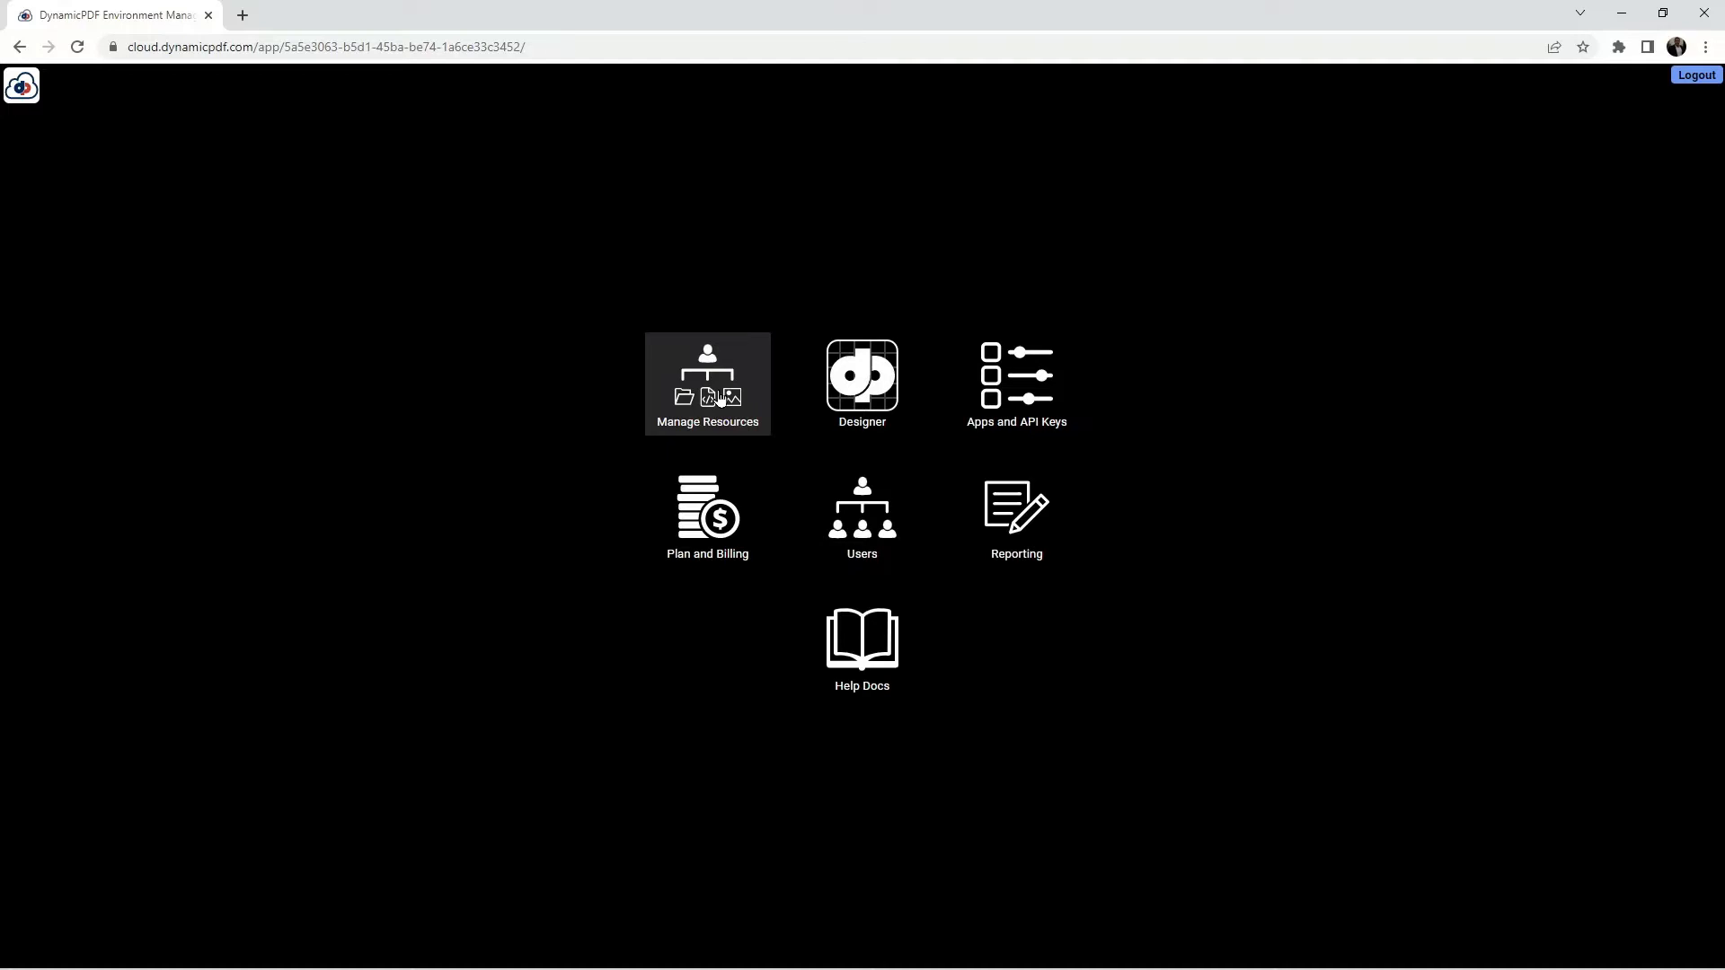
left_click(719, 398)
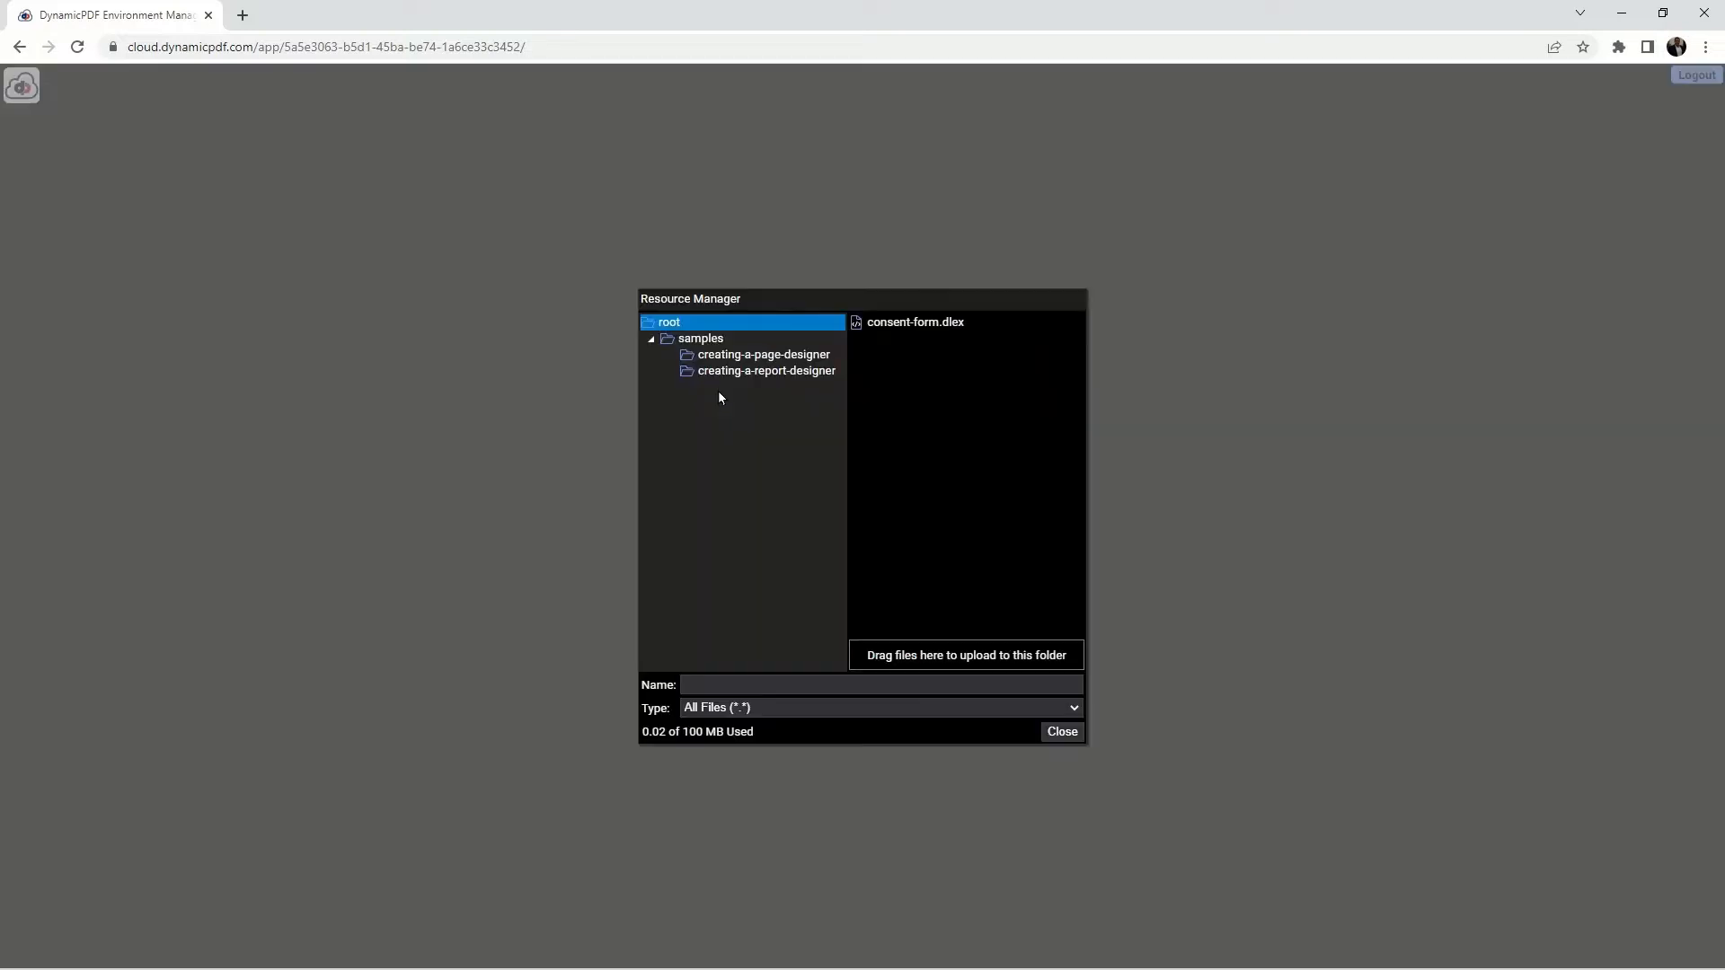
Step: Add the "Create a Page Using a Template (Designer Tutorial)" sample to the samples folder
left_click(709, 342)
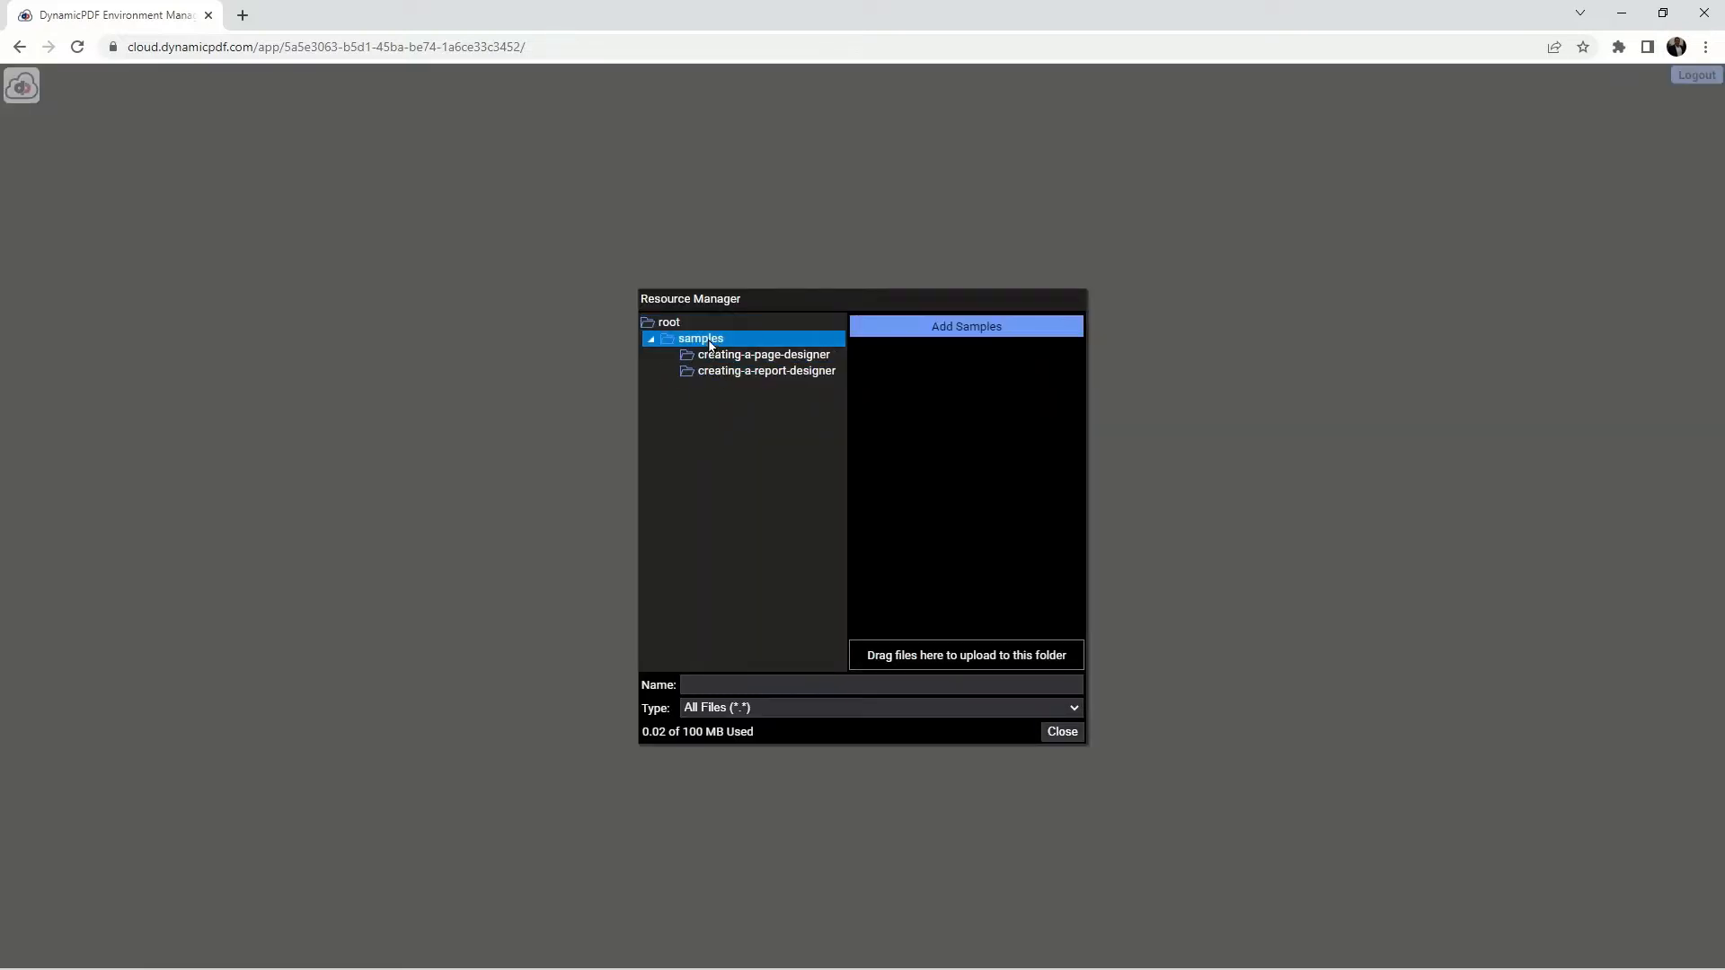
left_click(955, 324)
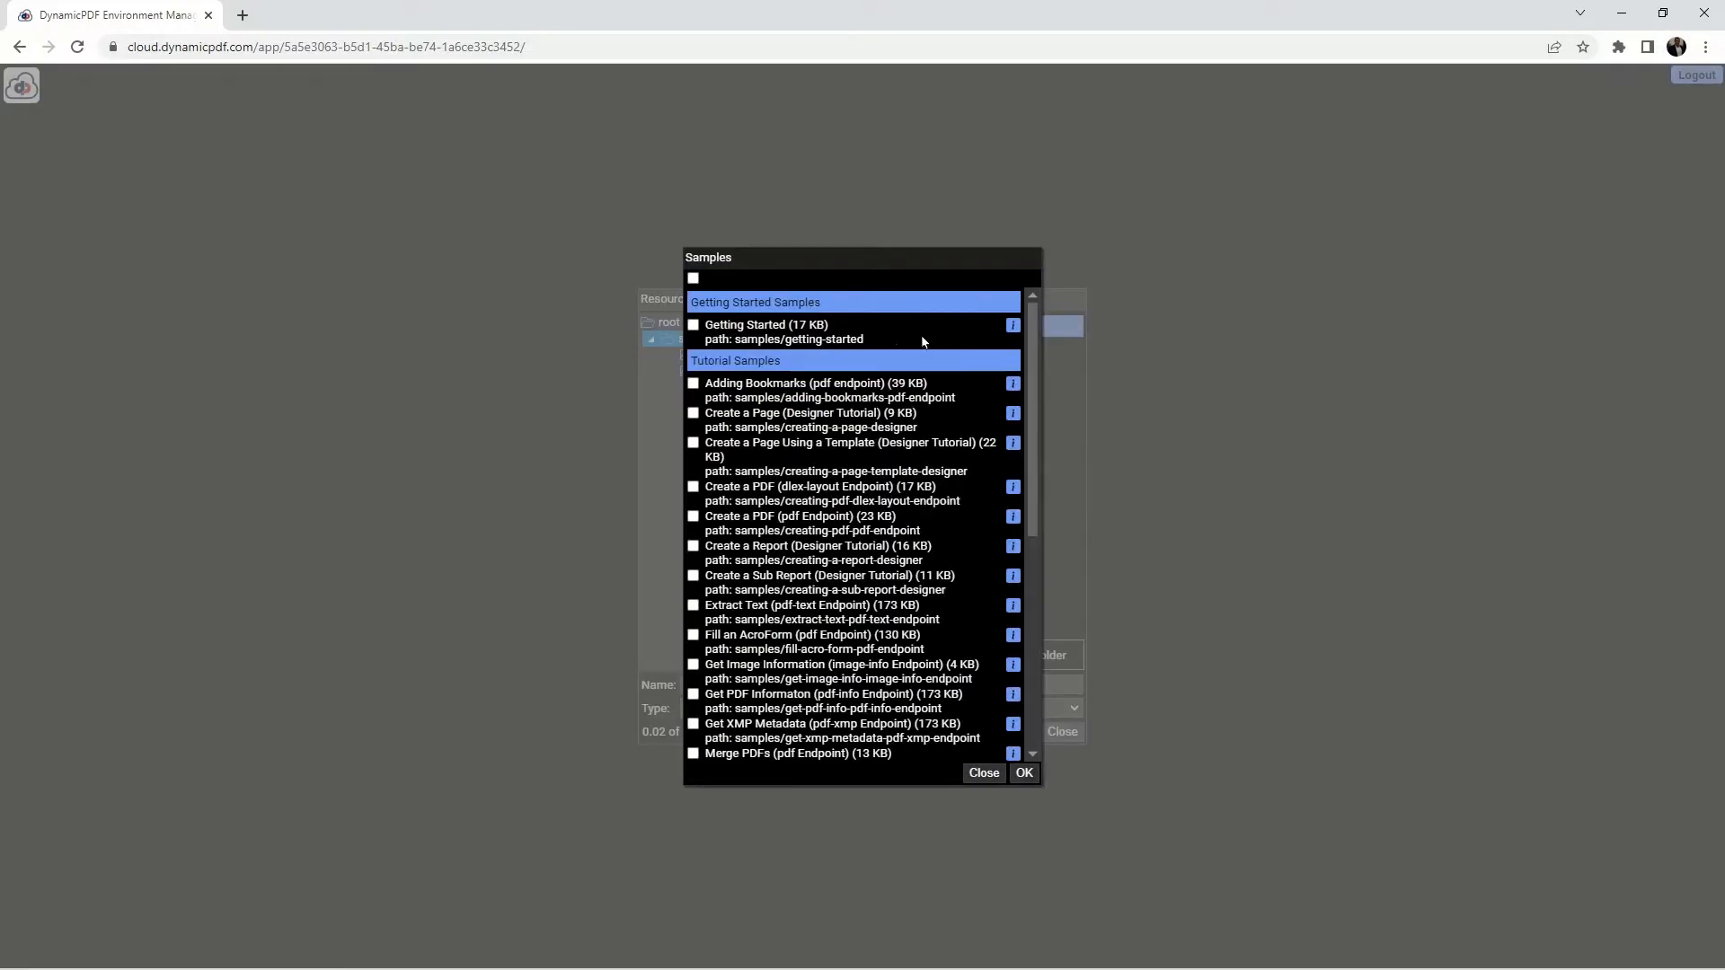
left_click(693, 443)
left_click(1026, 774)
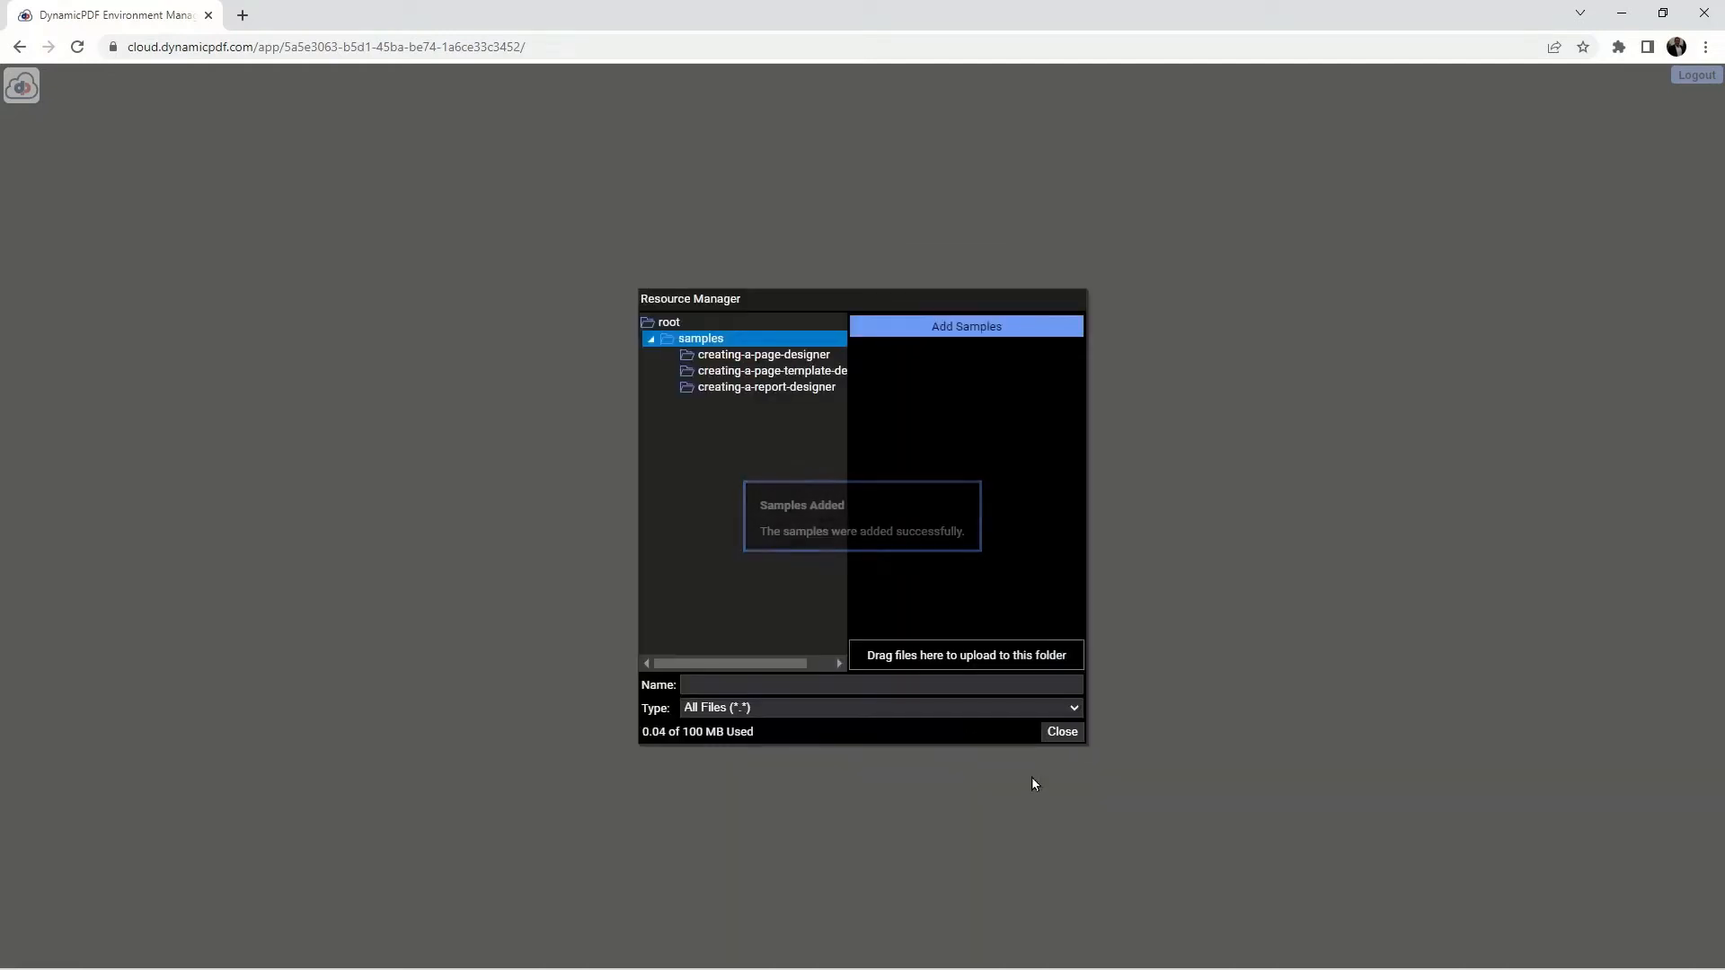
Step: Open consent-form.dlex from the newly added page template sample folder in Designer and examine the layout of both pages
left_click(712, 372)
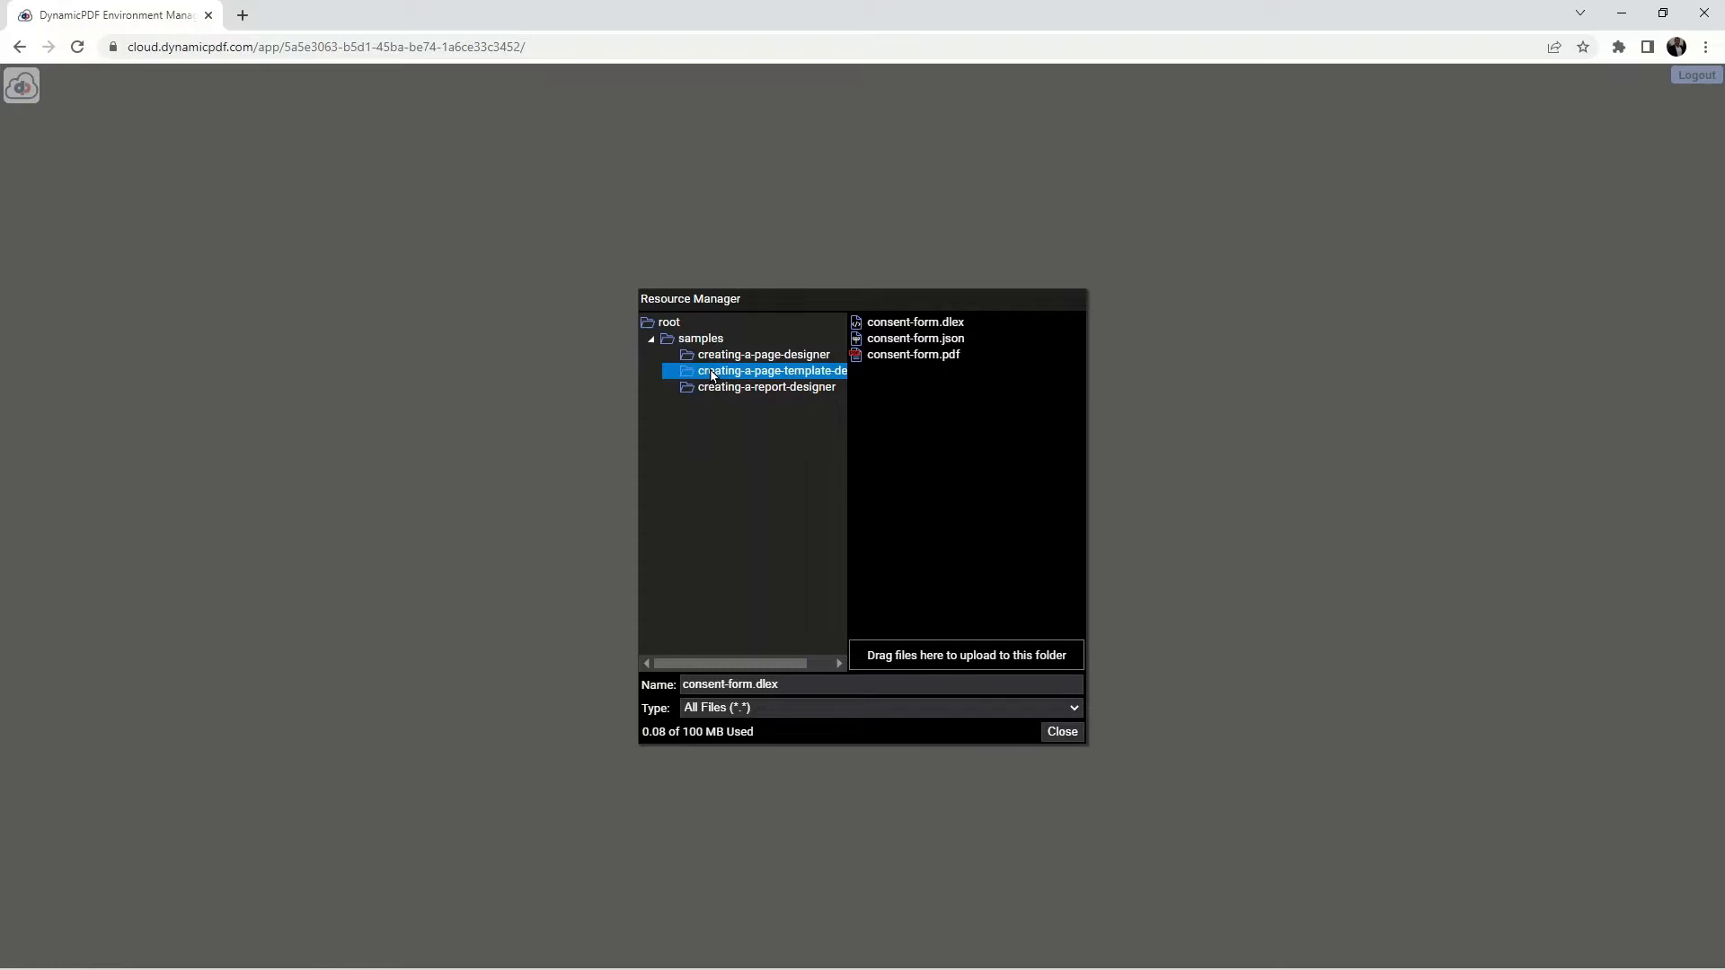
left_click(891, 324)
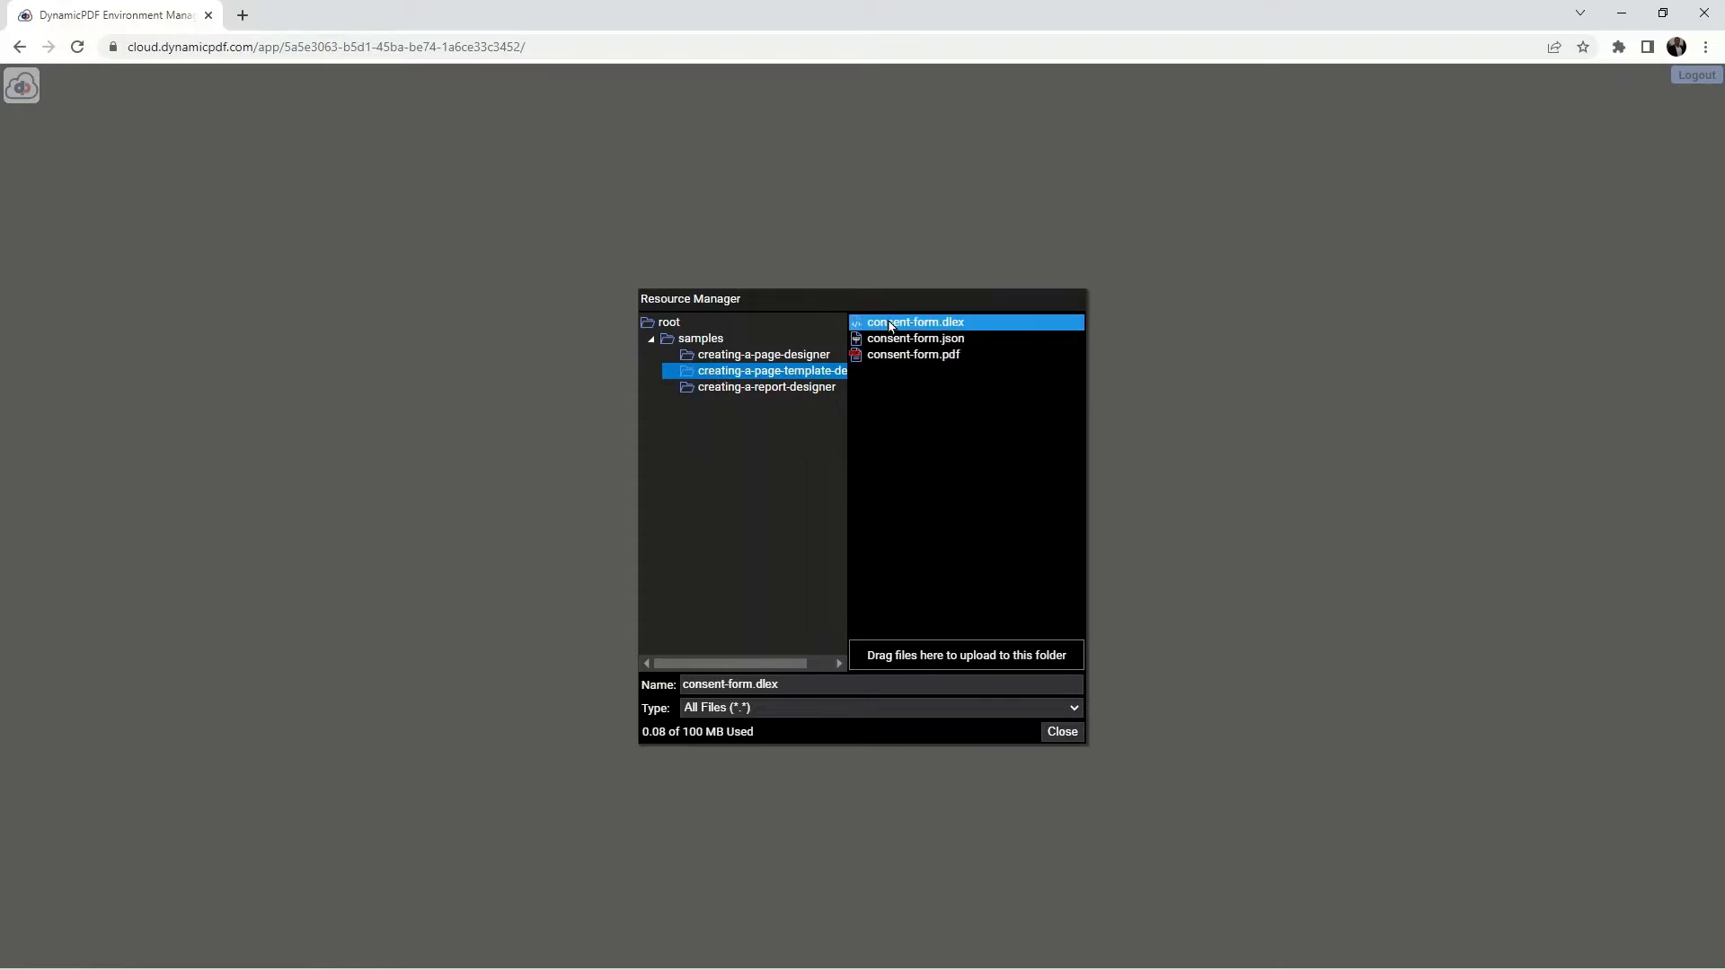
double_click(890, 324)
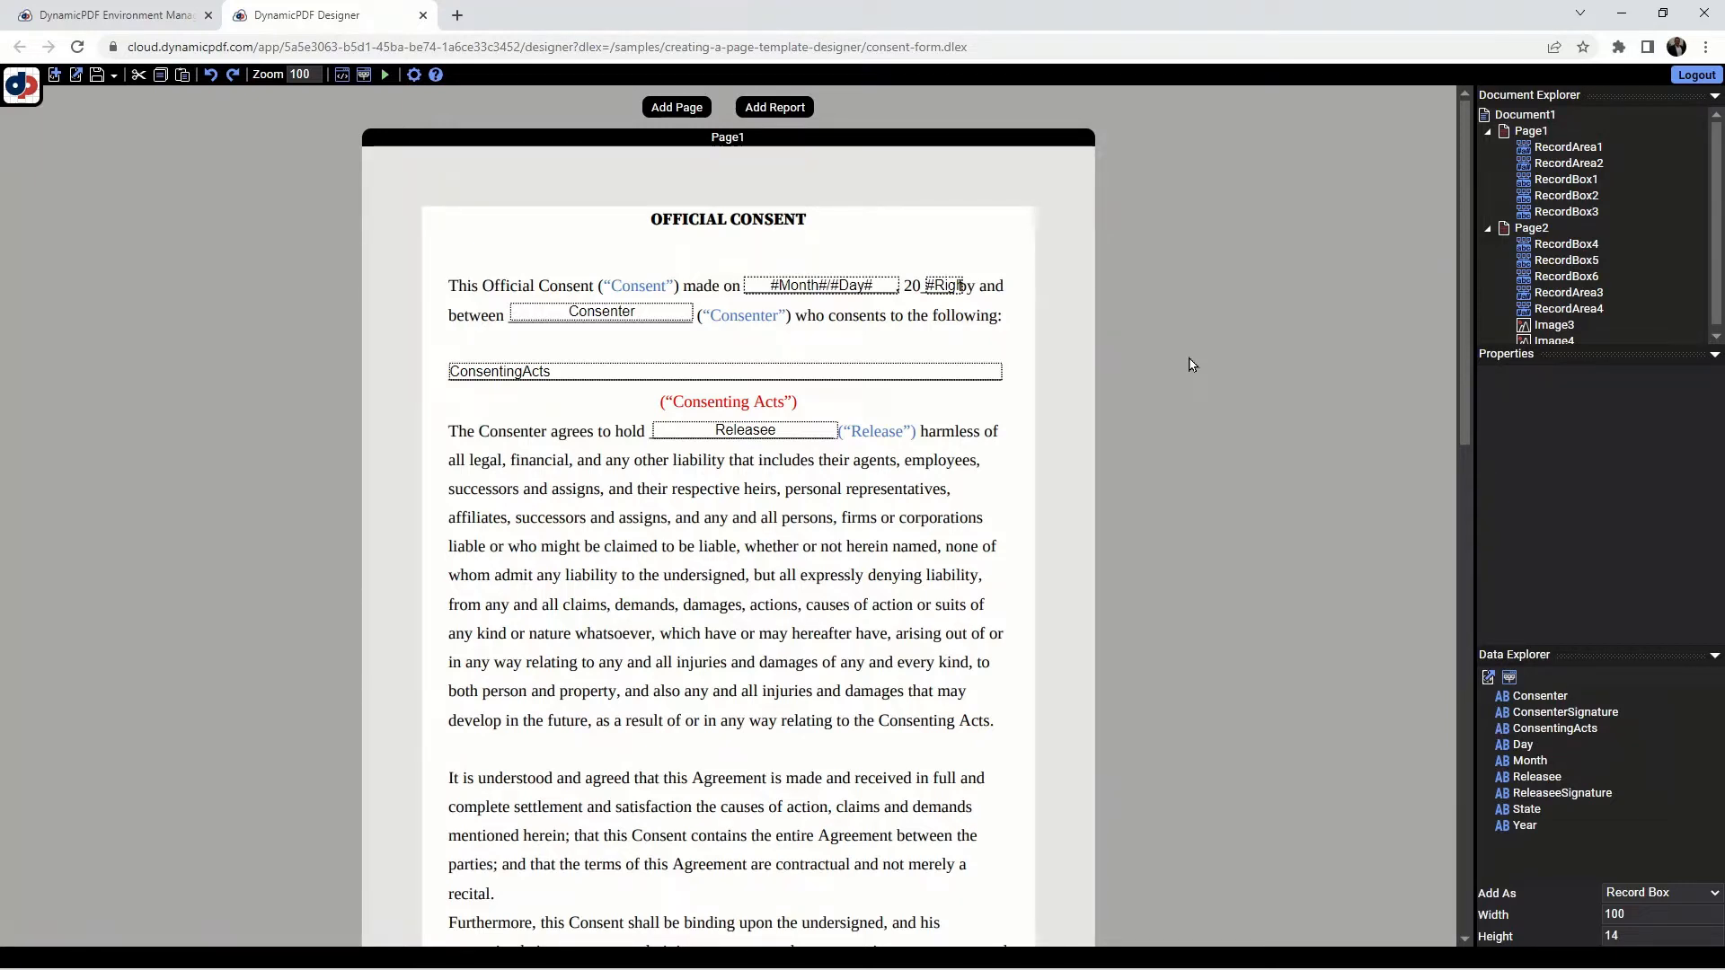
scroll(1192, 365, "down", 4)
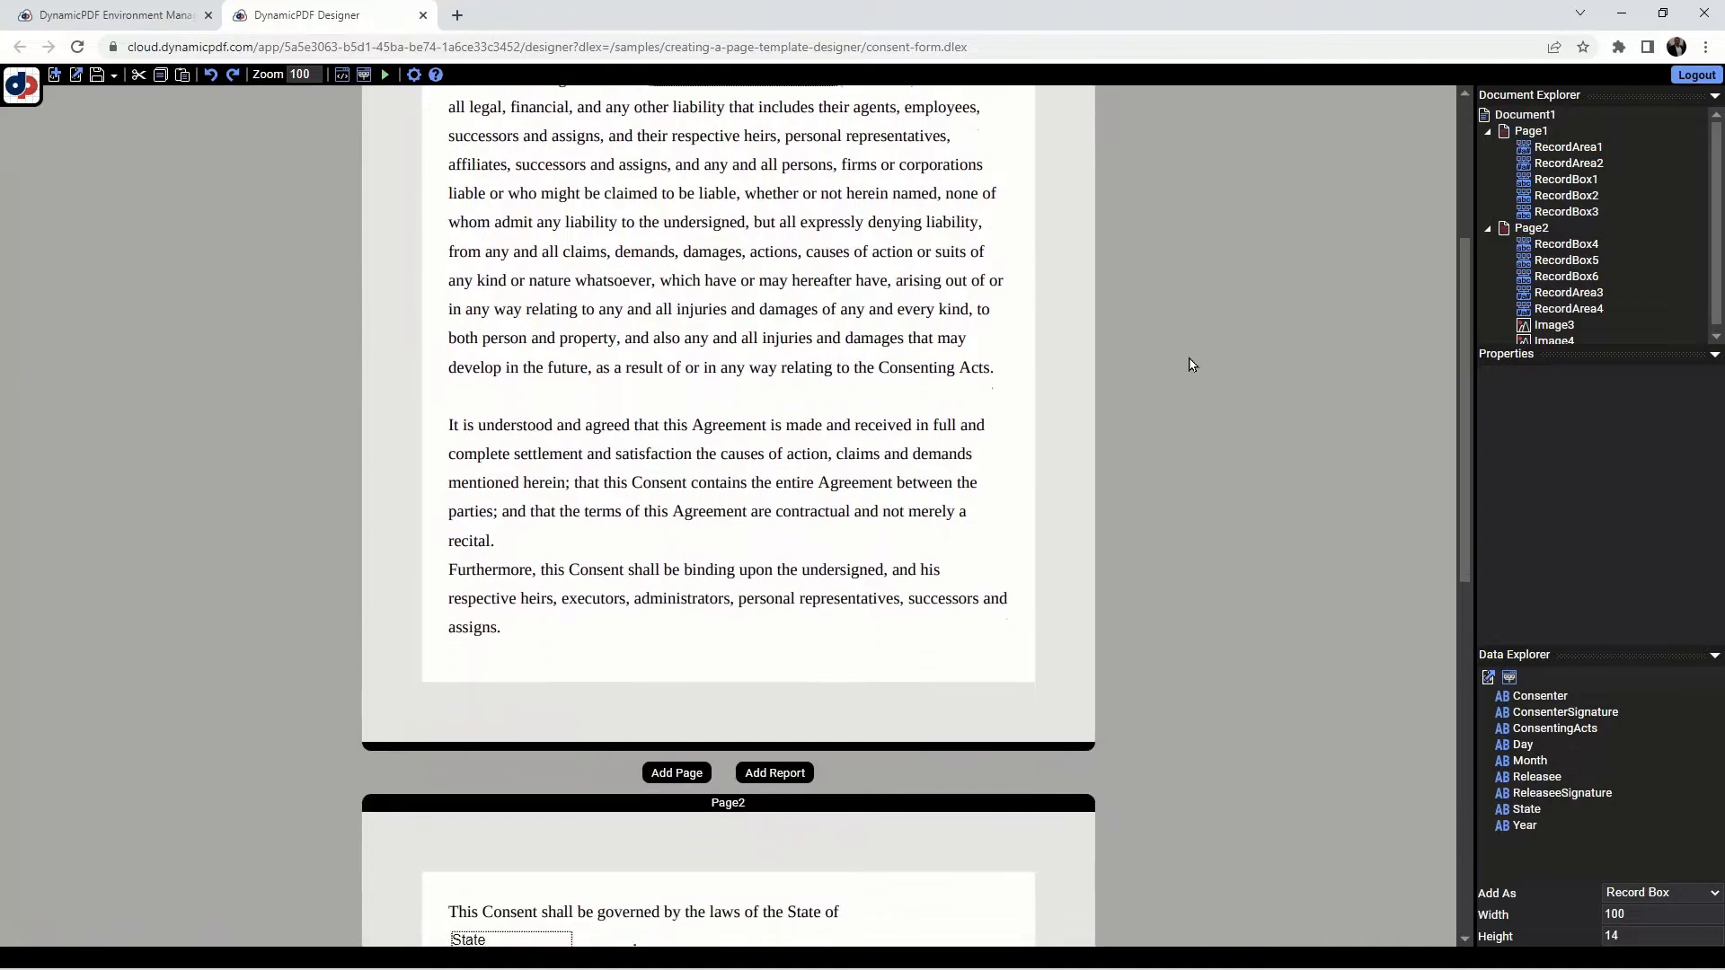
scroll(1192, 365, "down", 7)
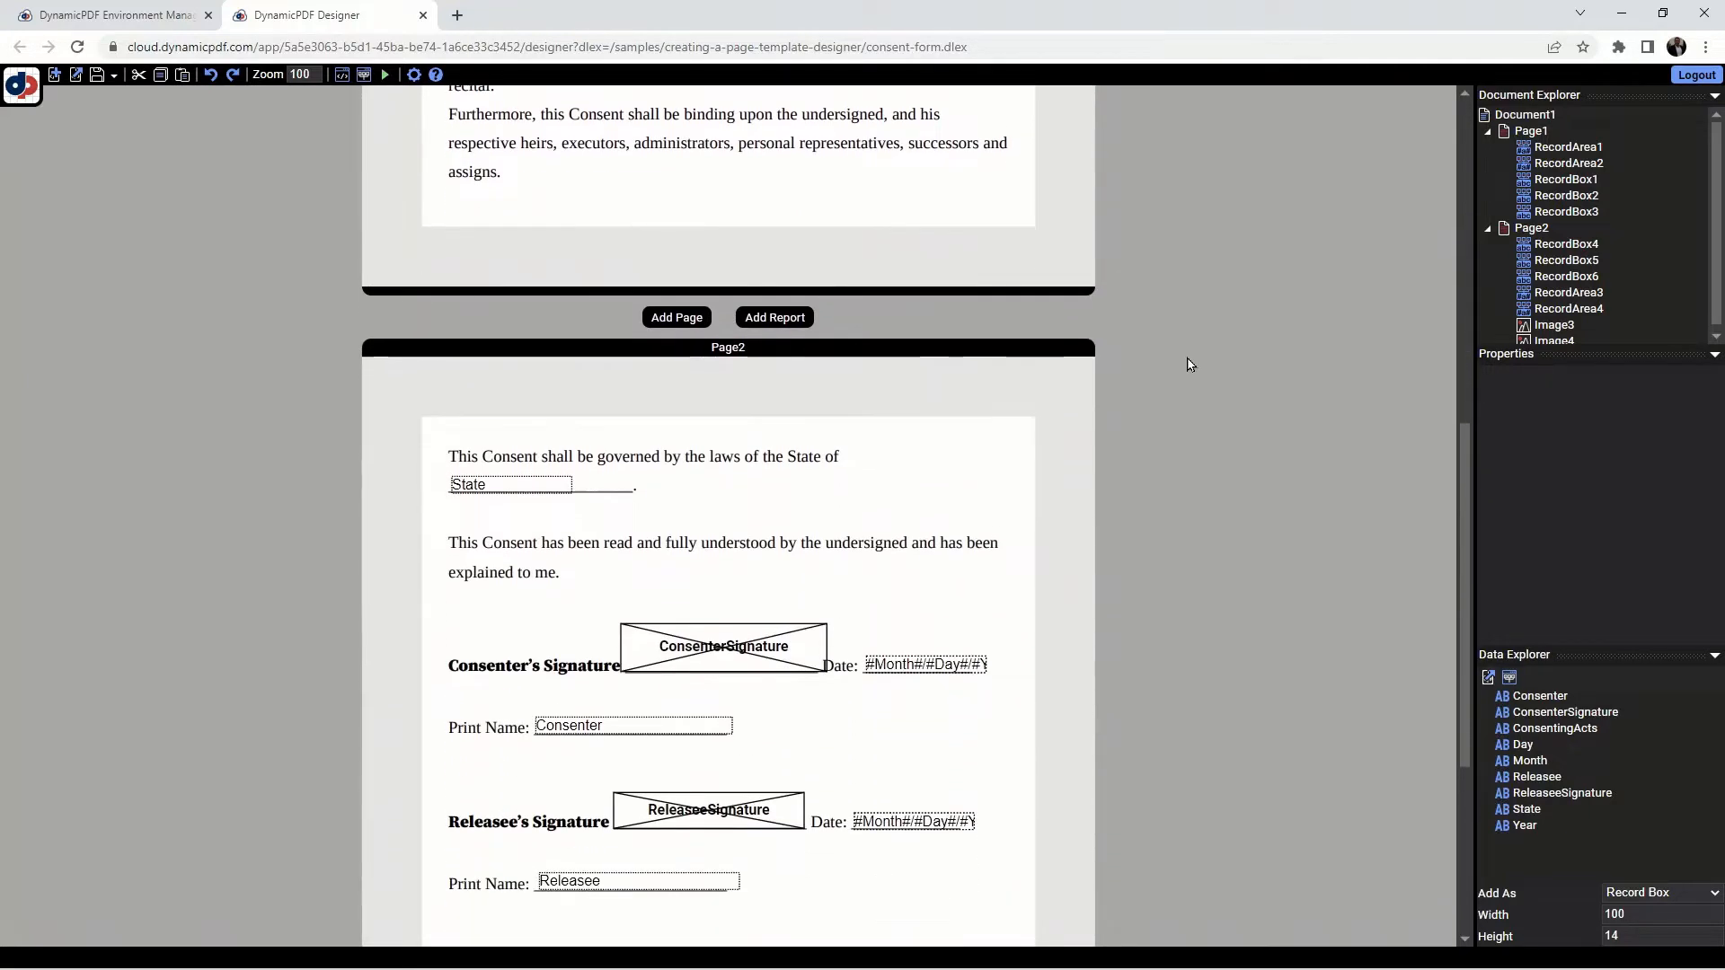
scroll(1192, 365, "down", 1)
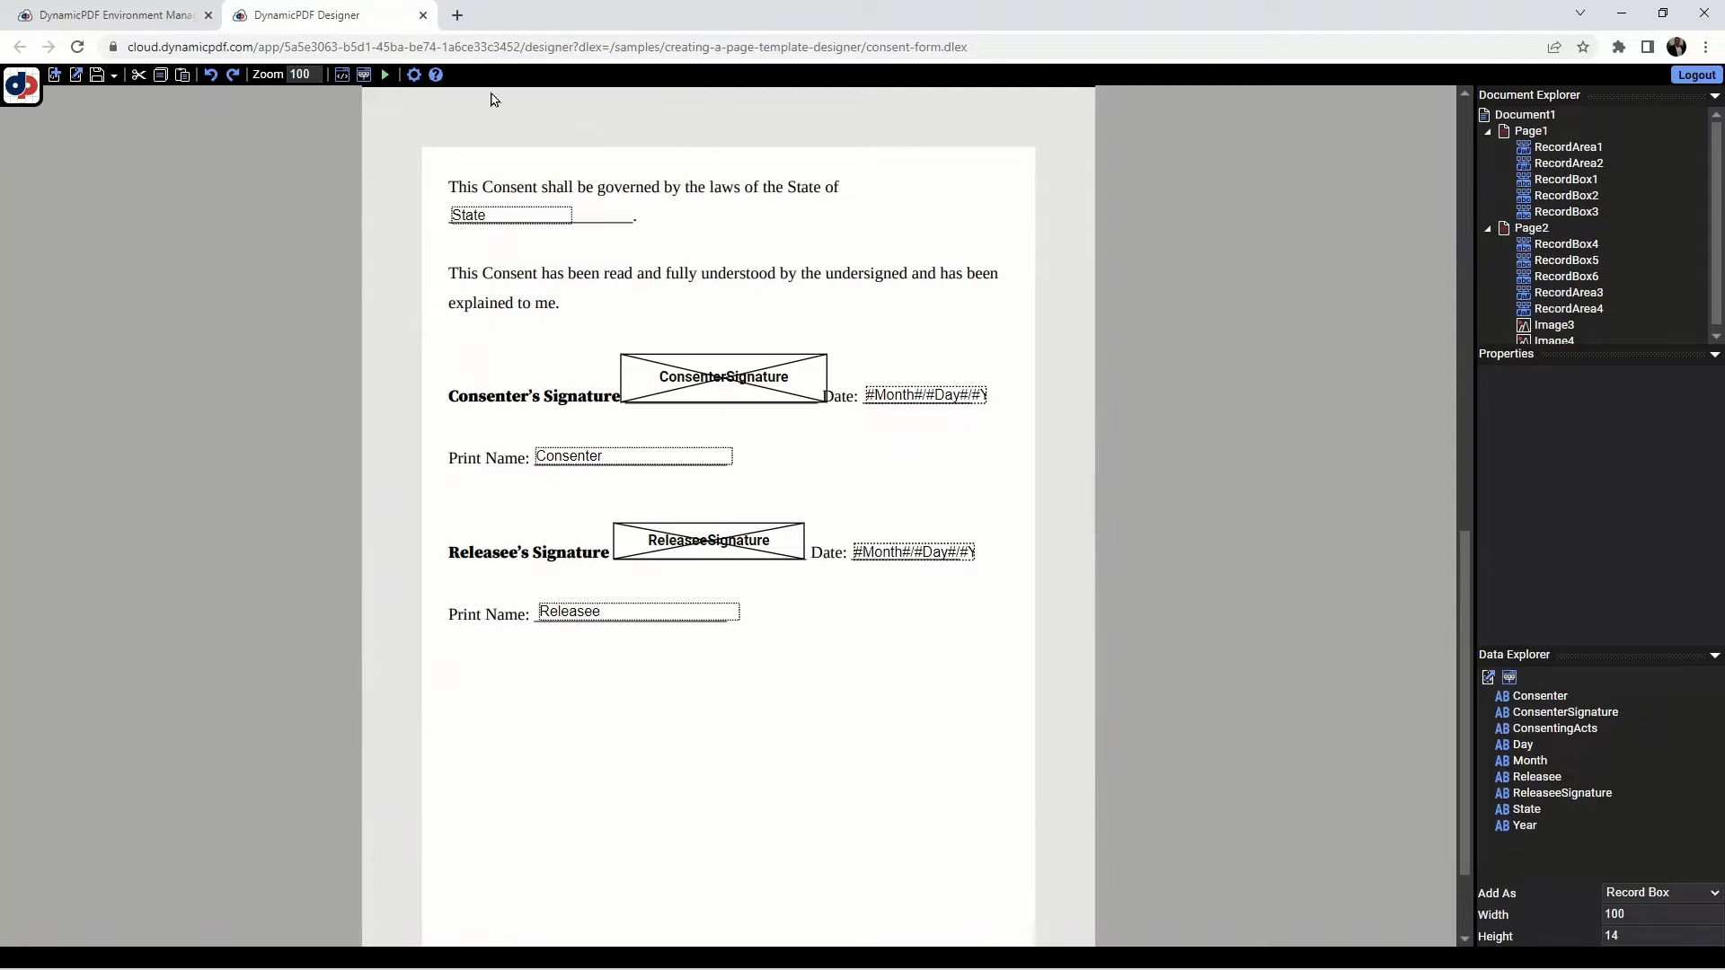
Step: Run the consent form to generate its PDF, examine the filled-in fields and signatures on both pages, and close the preview
left_click(385, 77)
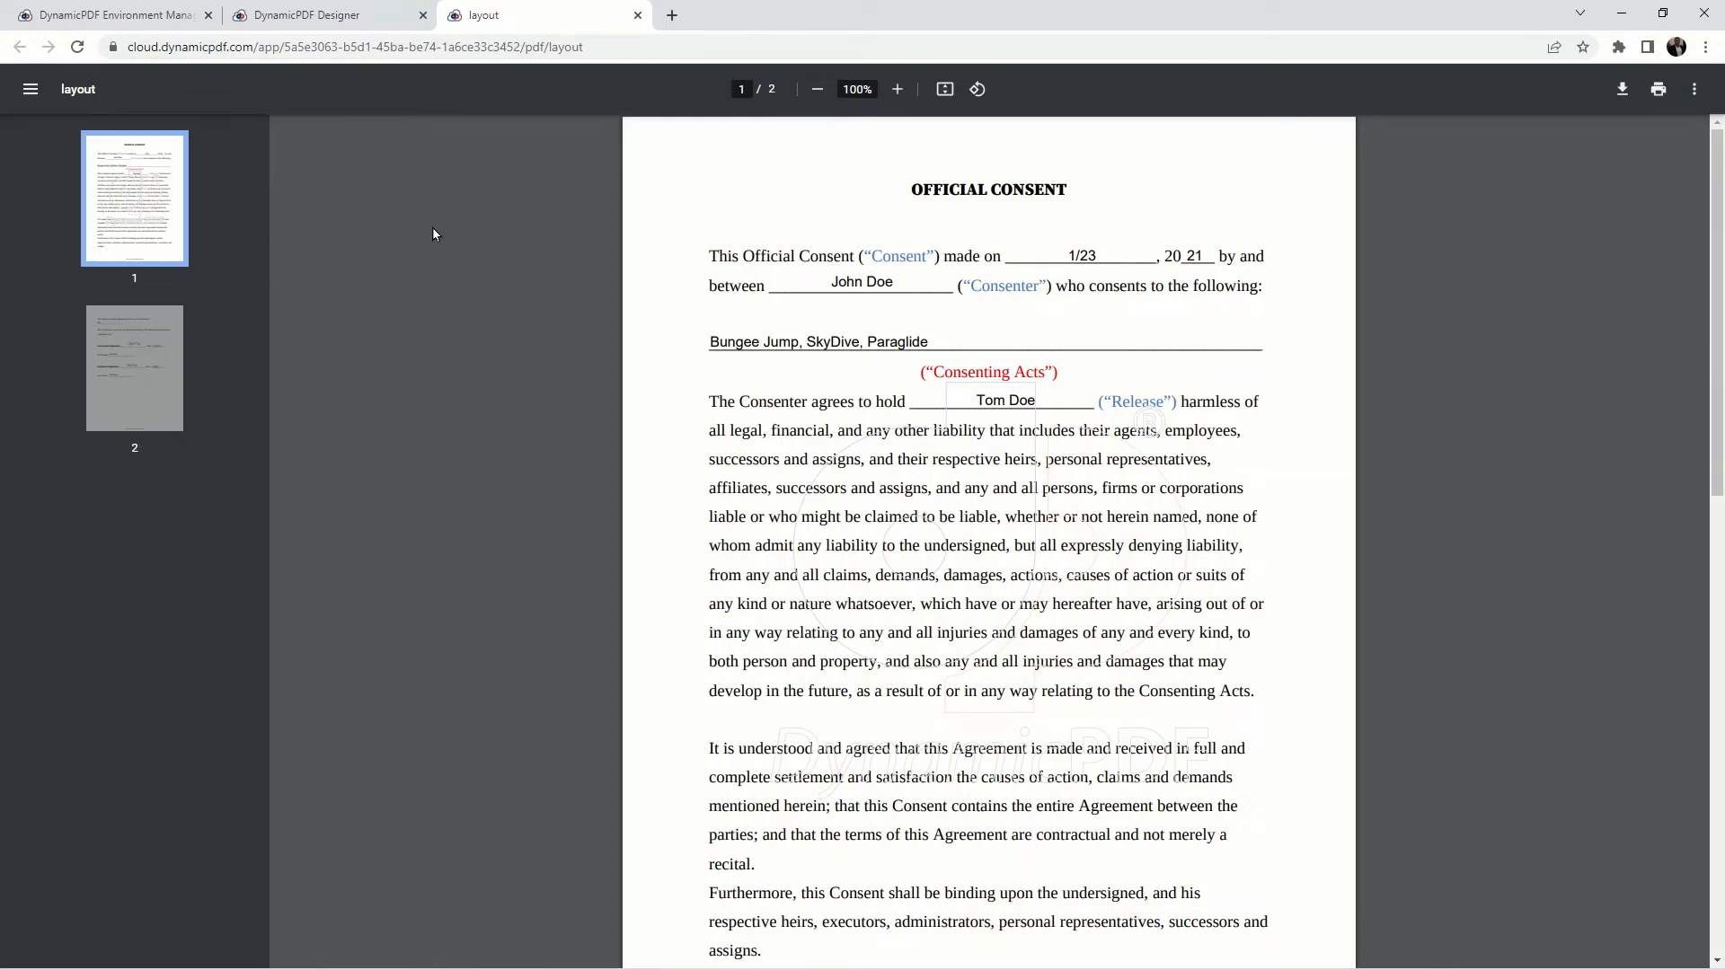
scroll(433, 234, "down", 2)
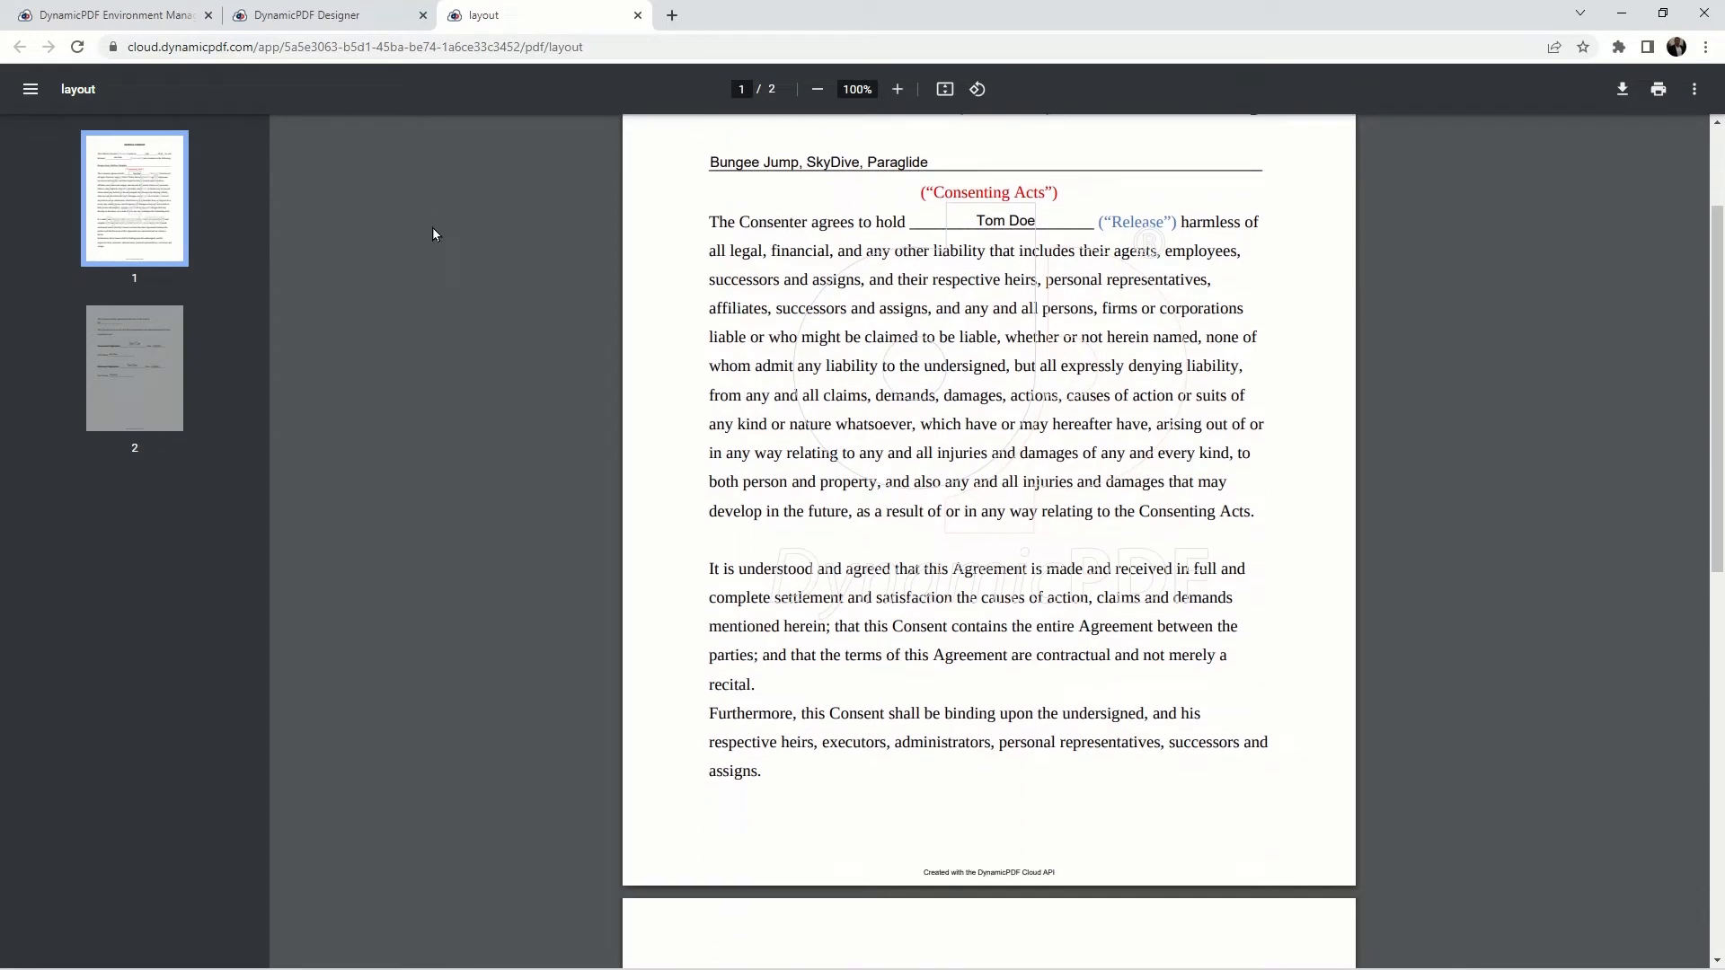
scroll(433, 235, "down", 5)
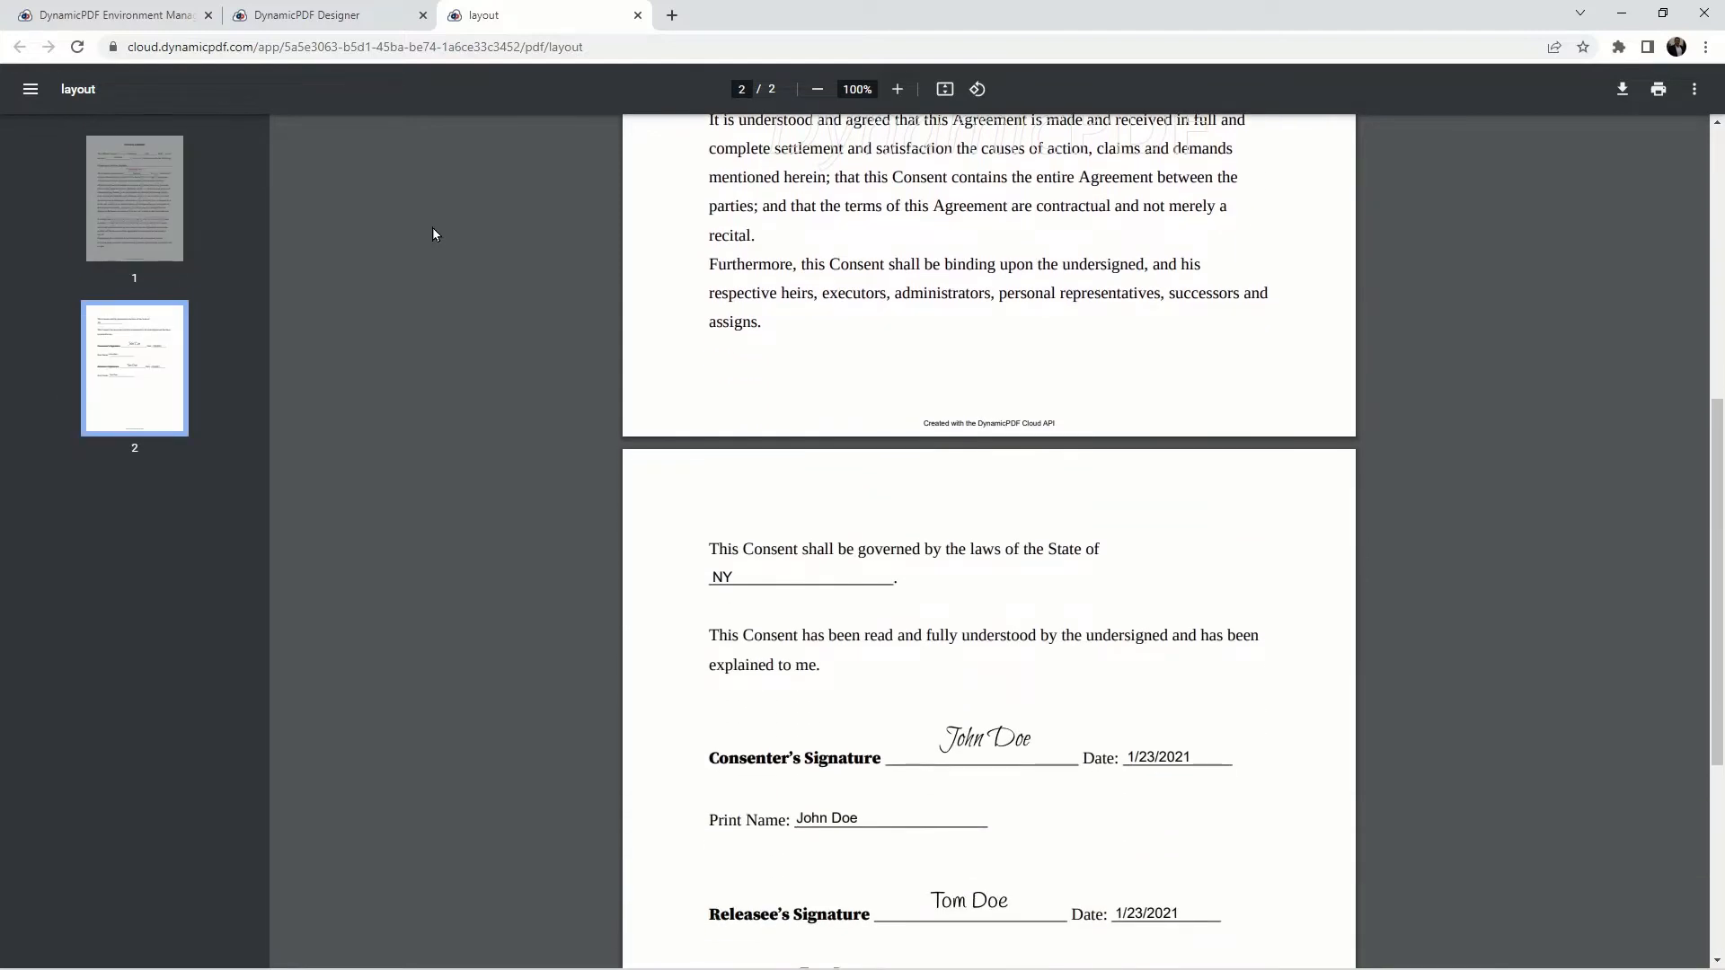
scroll(433, 234, "down", 4)
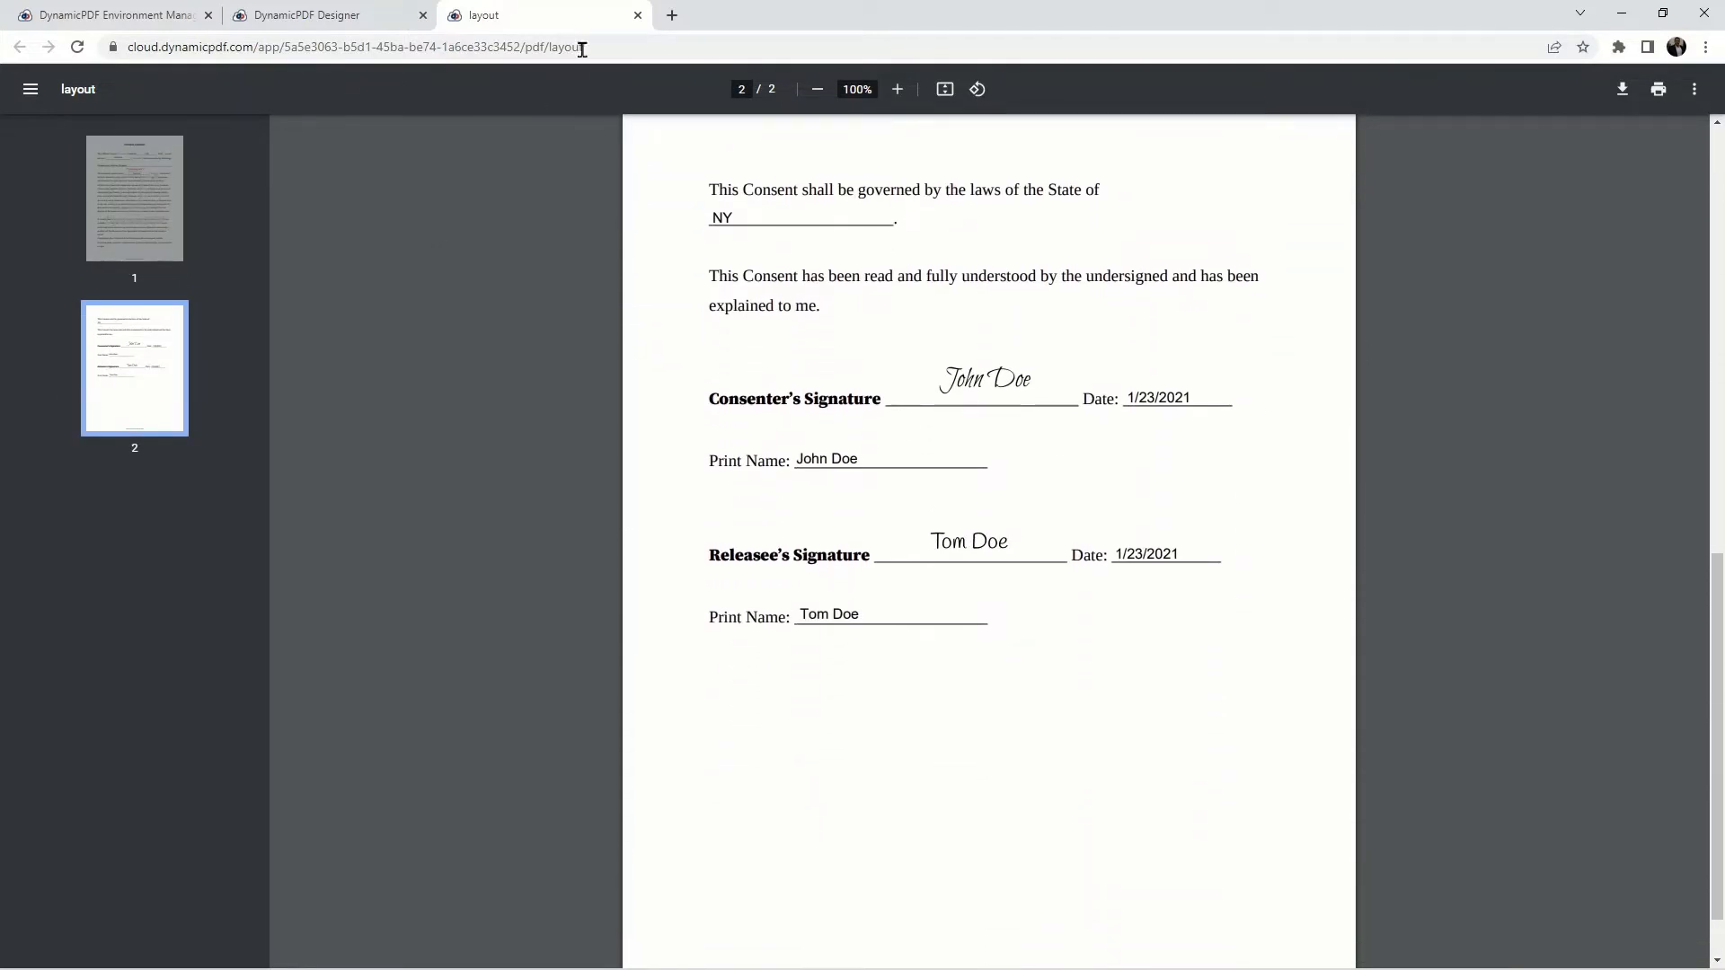
left_click(638, 15)
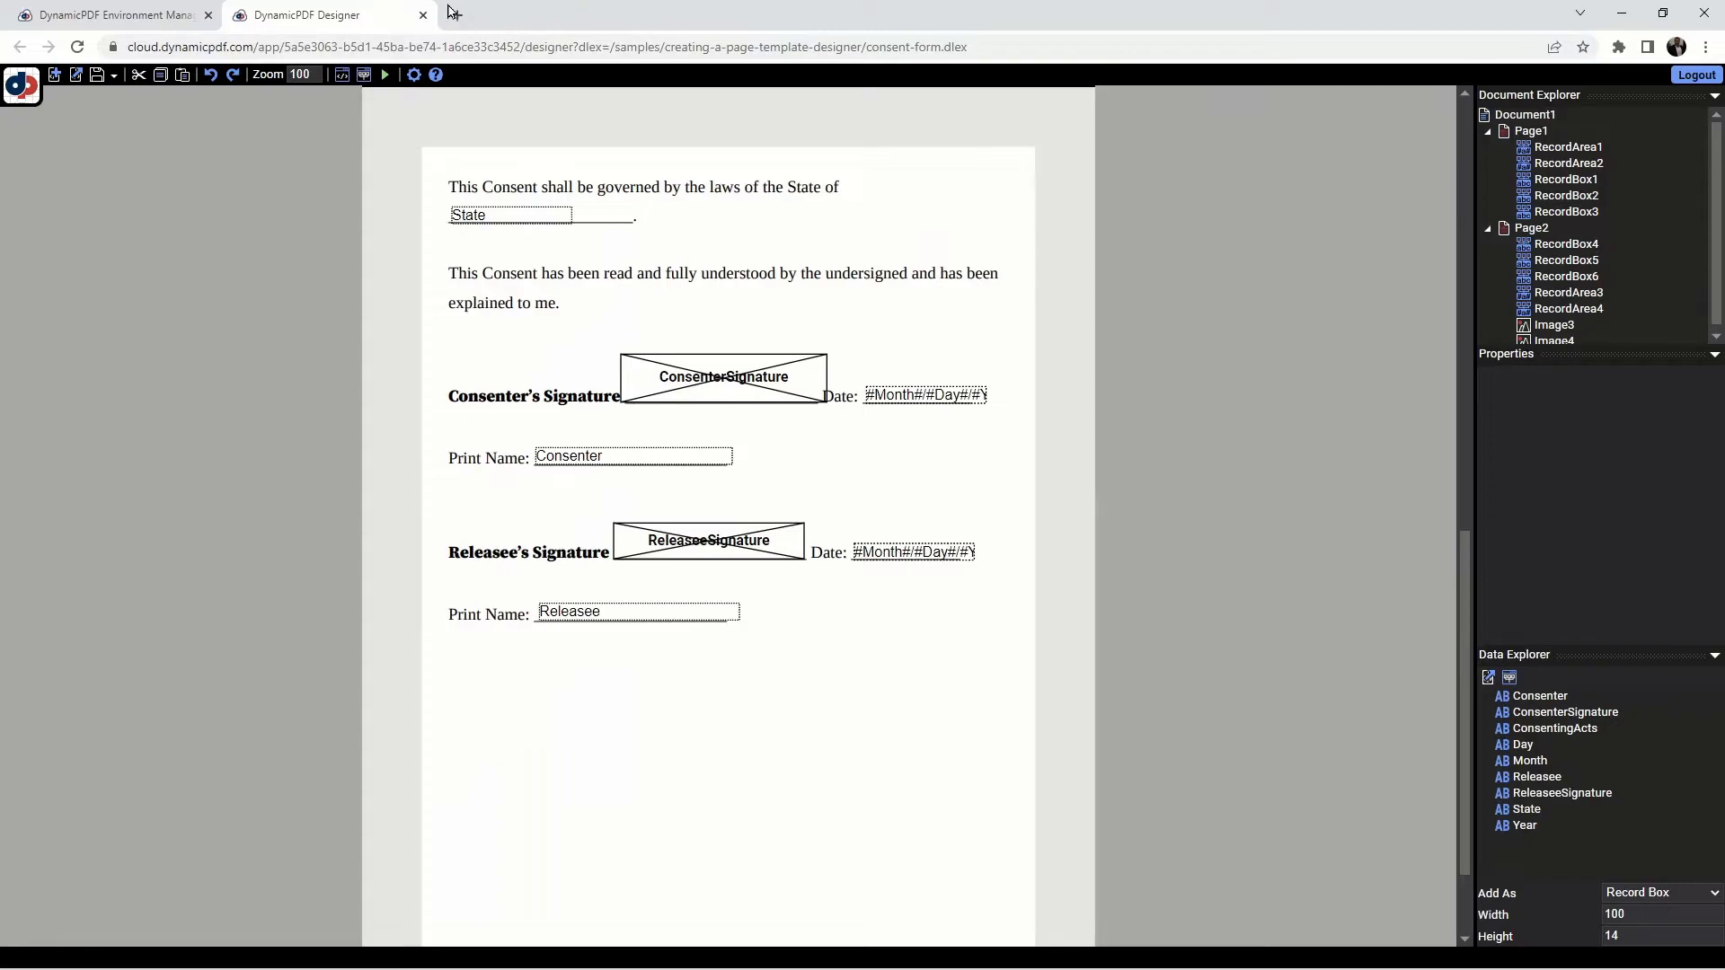
Step: Close the consent form's design and download consent-form.dlex from the Resource Manager
left_click(422, 16)
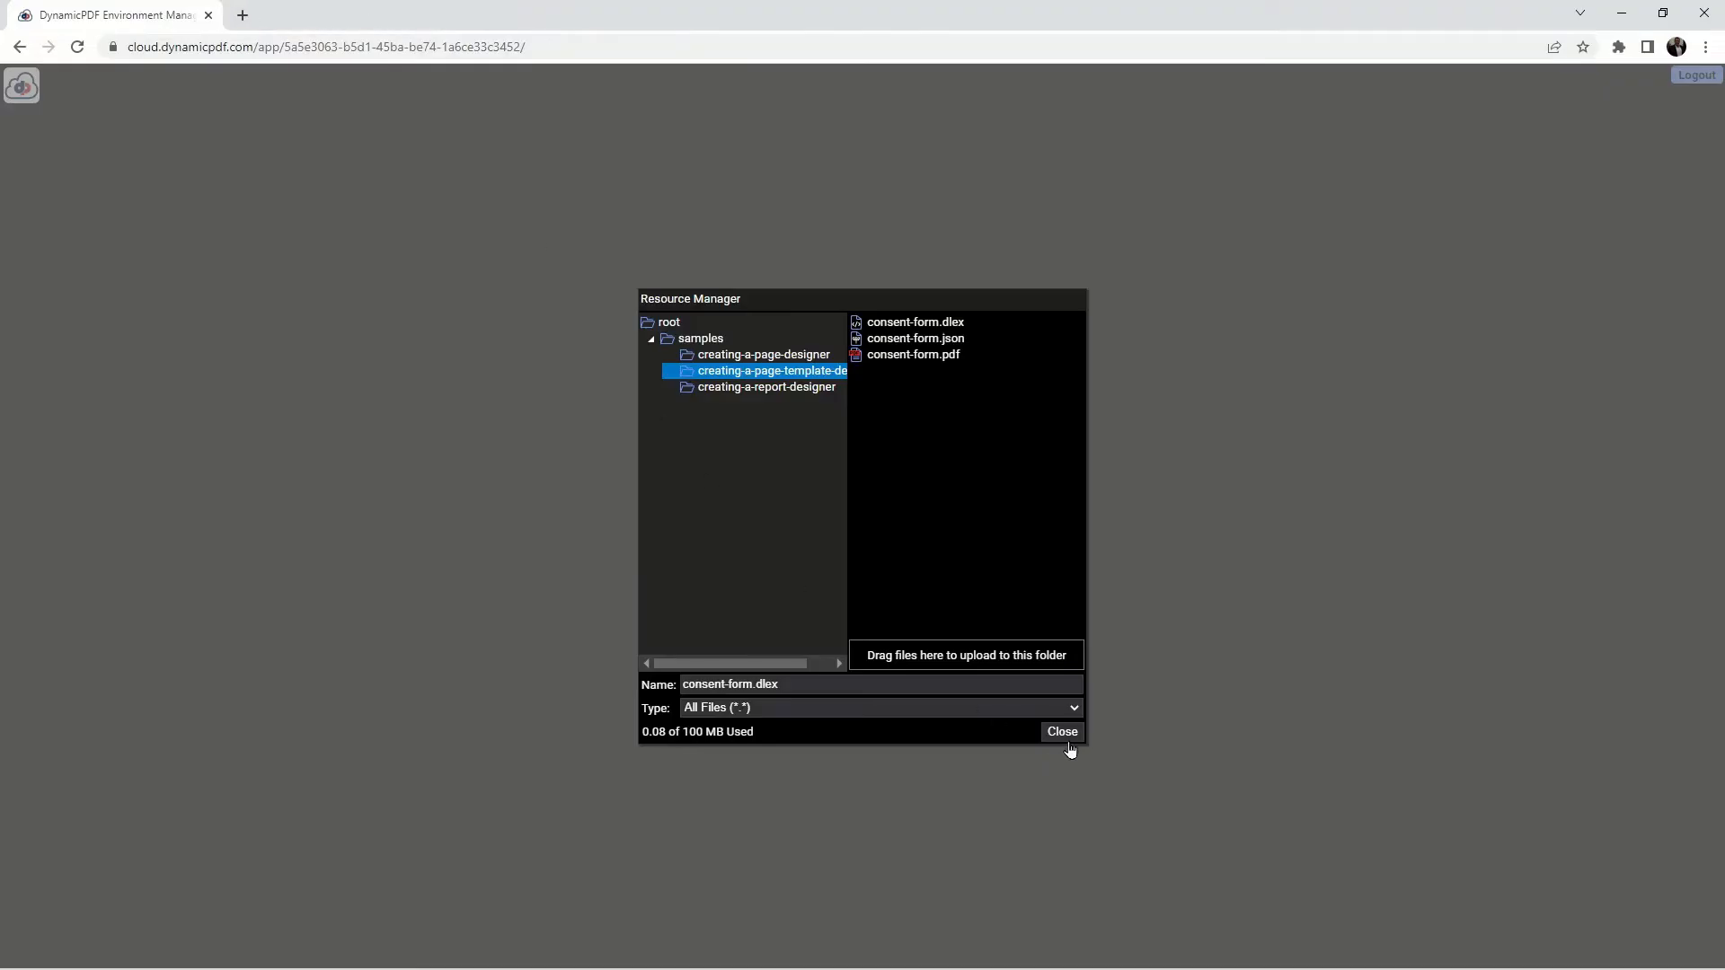
right_click(894, 322)
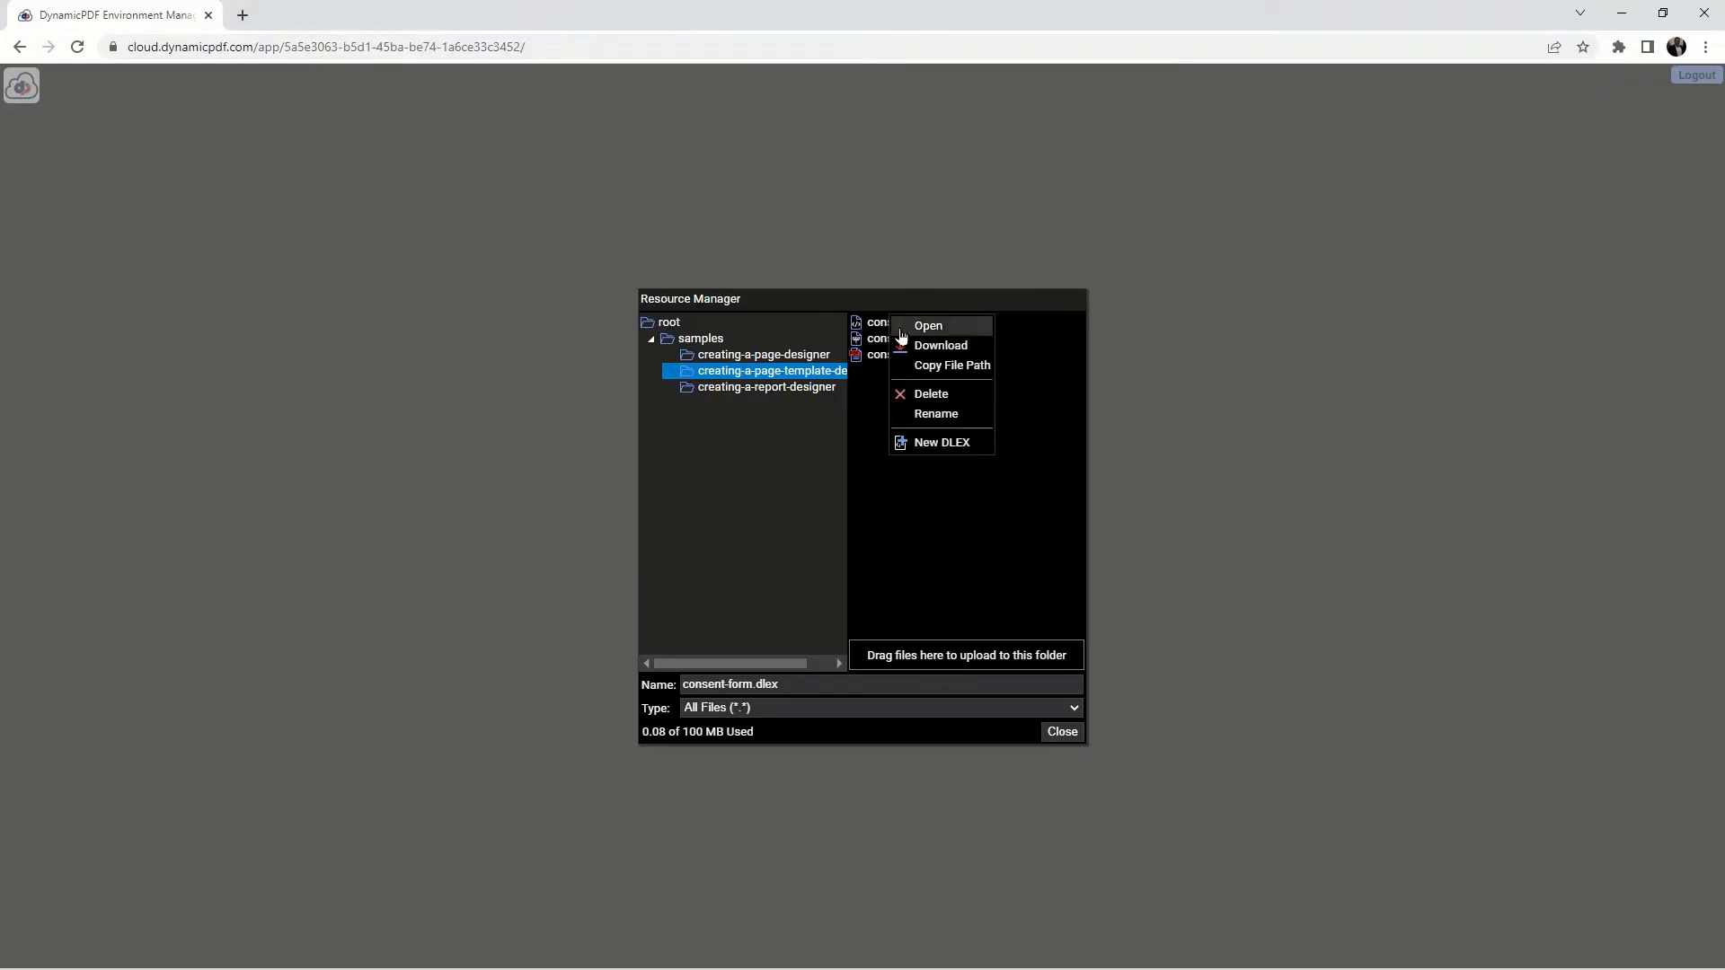
left_click(933, 347)
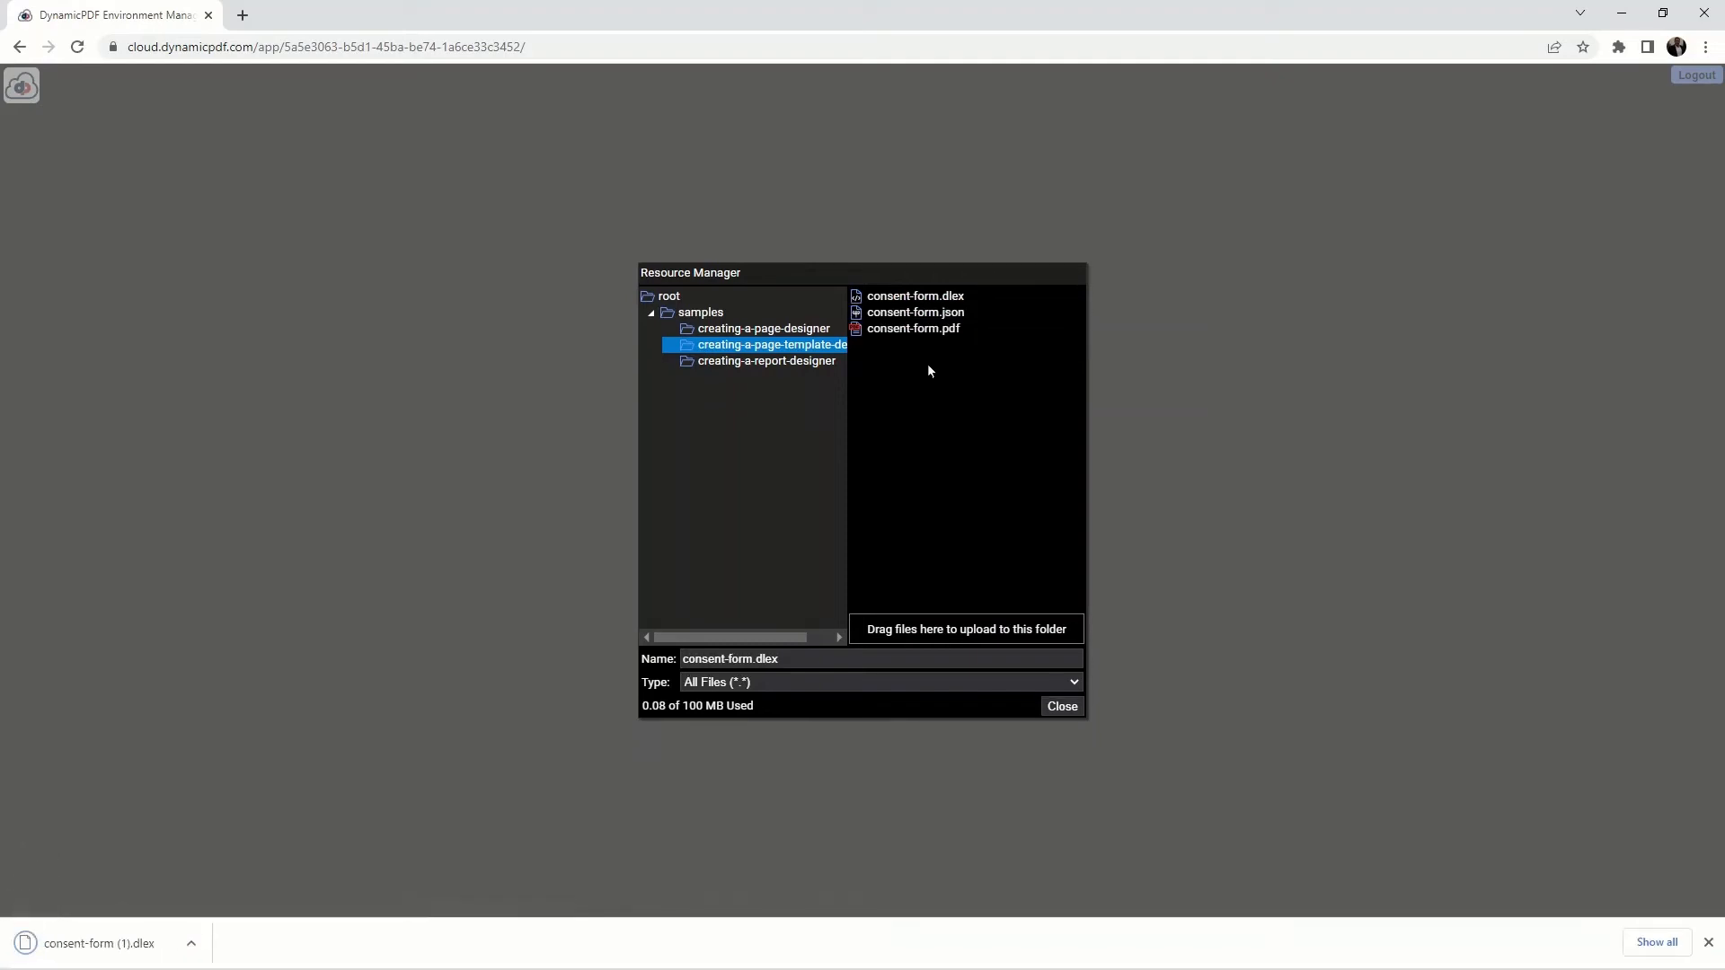
Step: Delete consent-form.dlex from the page template sample folder
right_click(935, 296)
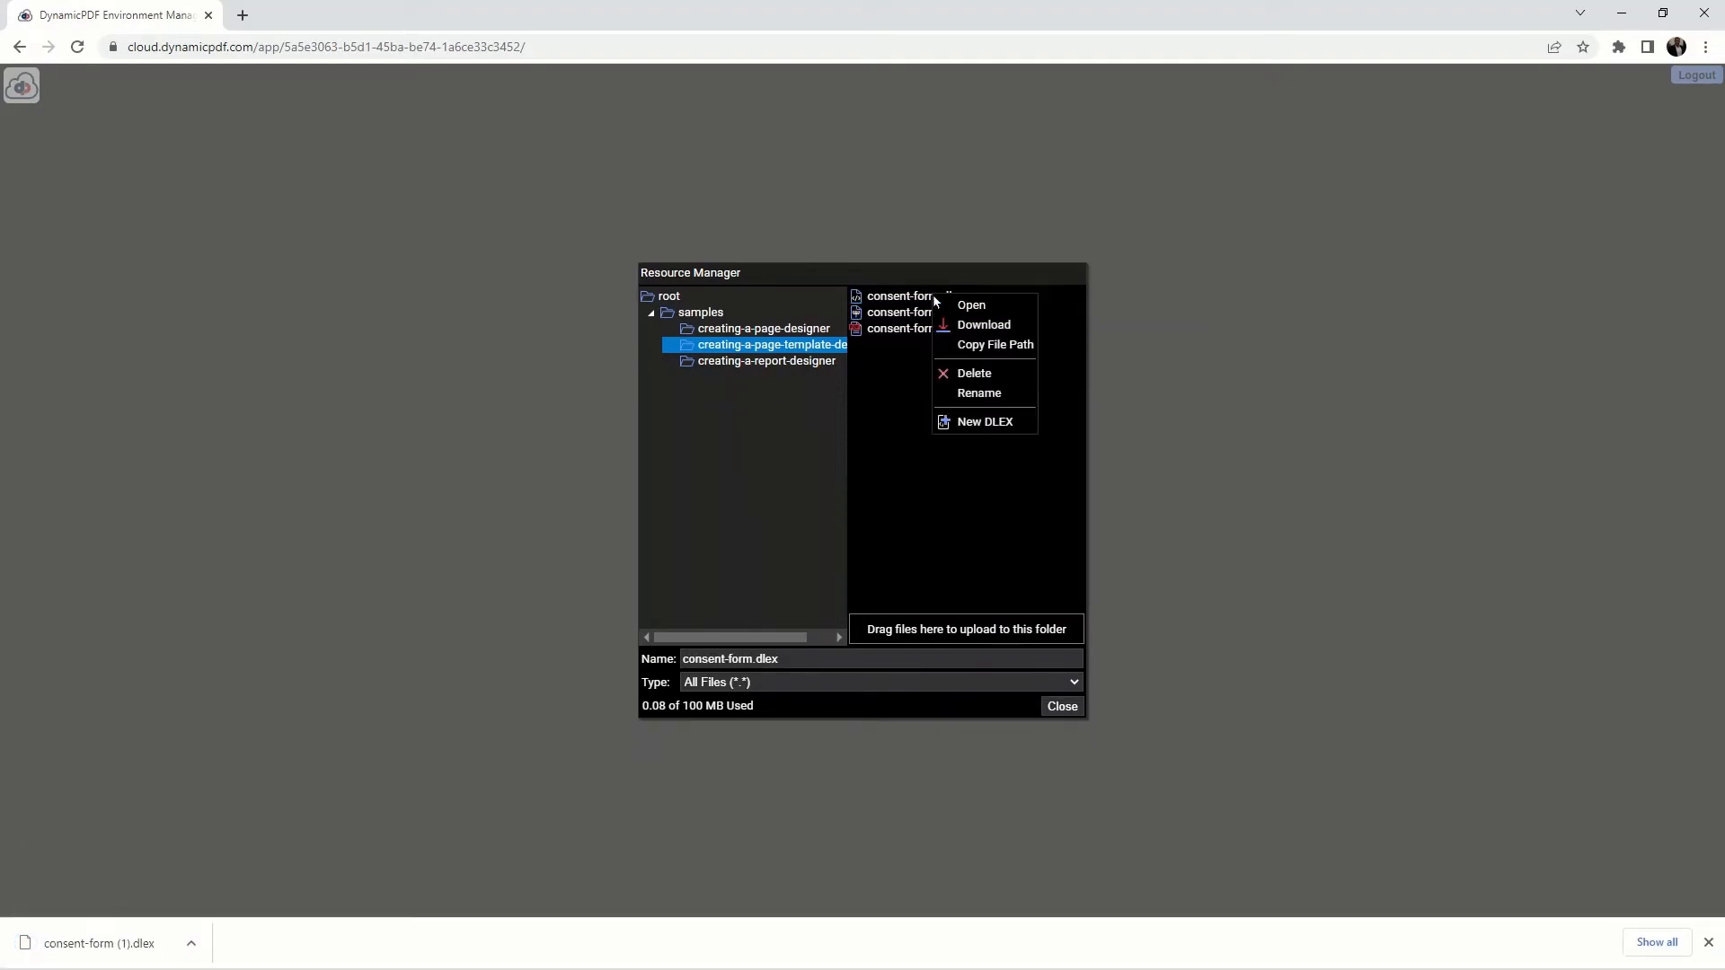
left_click(974, 370)
left_click(892, 528)
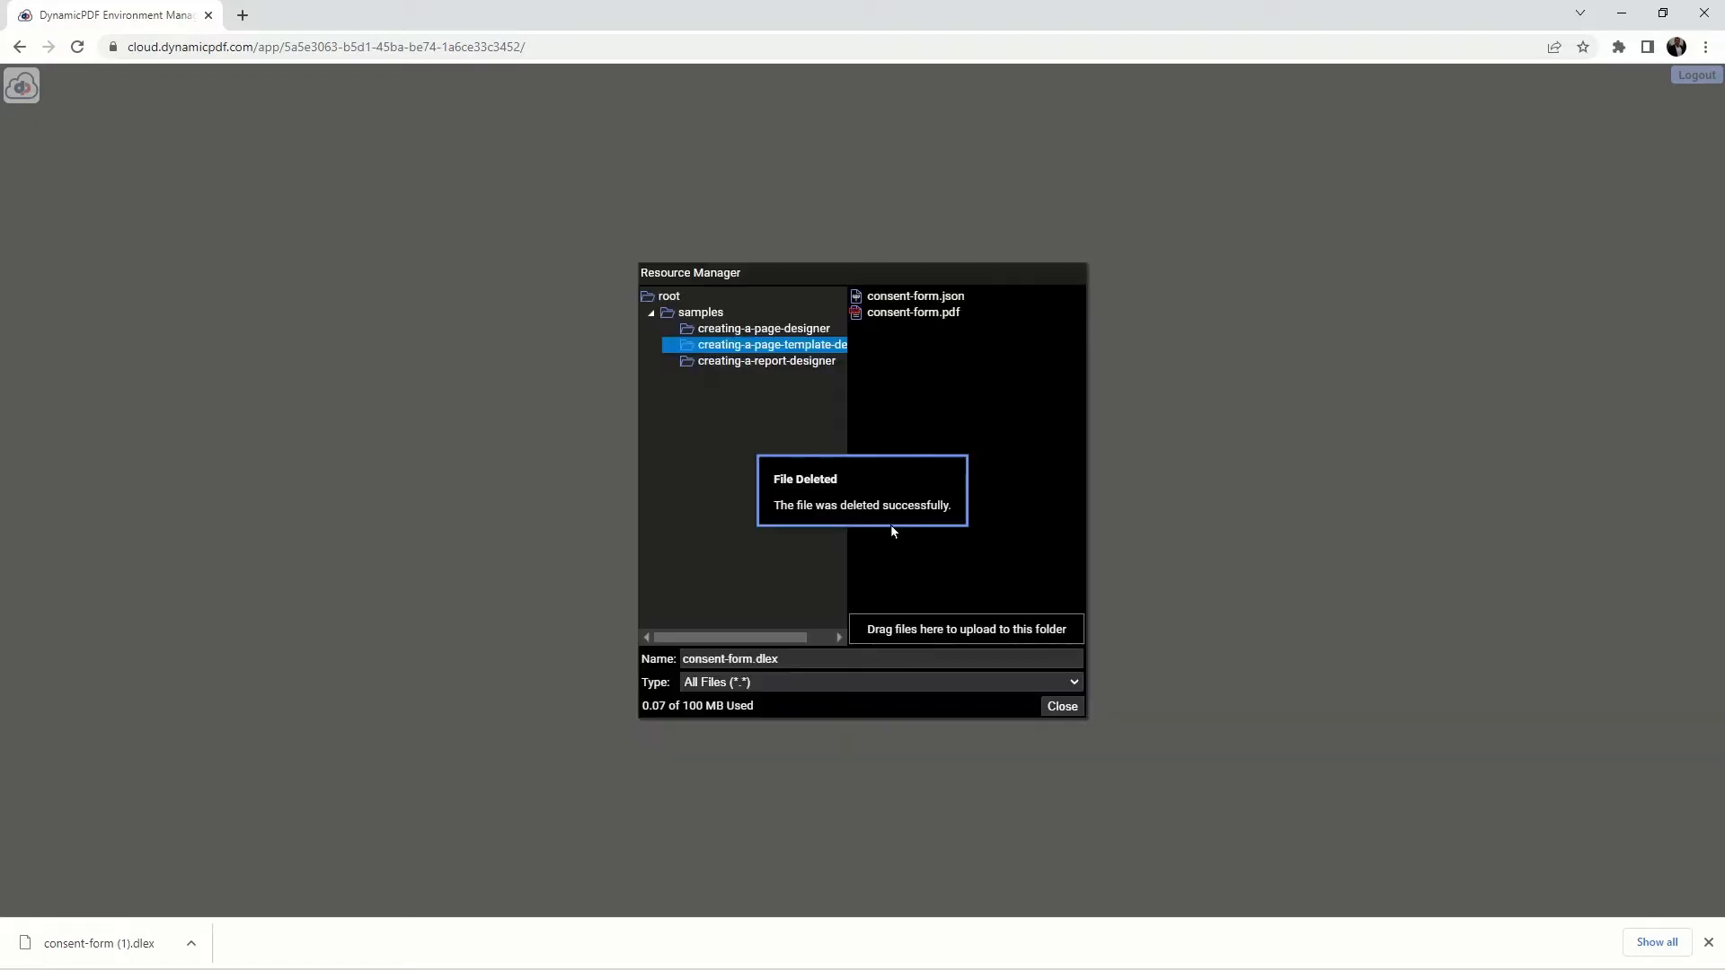
Step: Create a new DLEX named consent-form in the page template sample folder
right_click(930, 411)
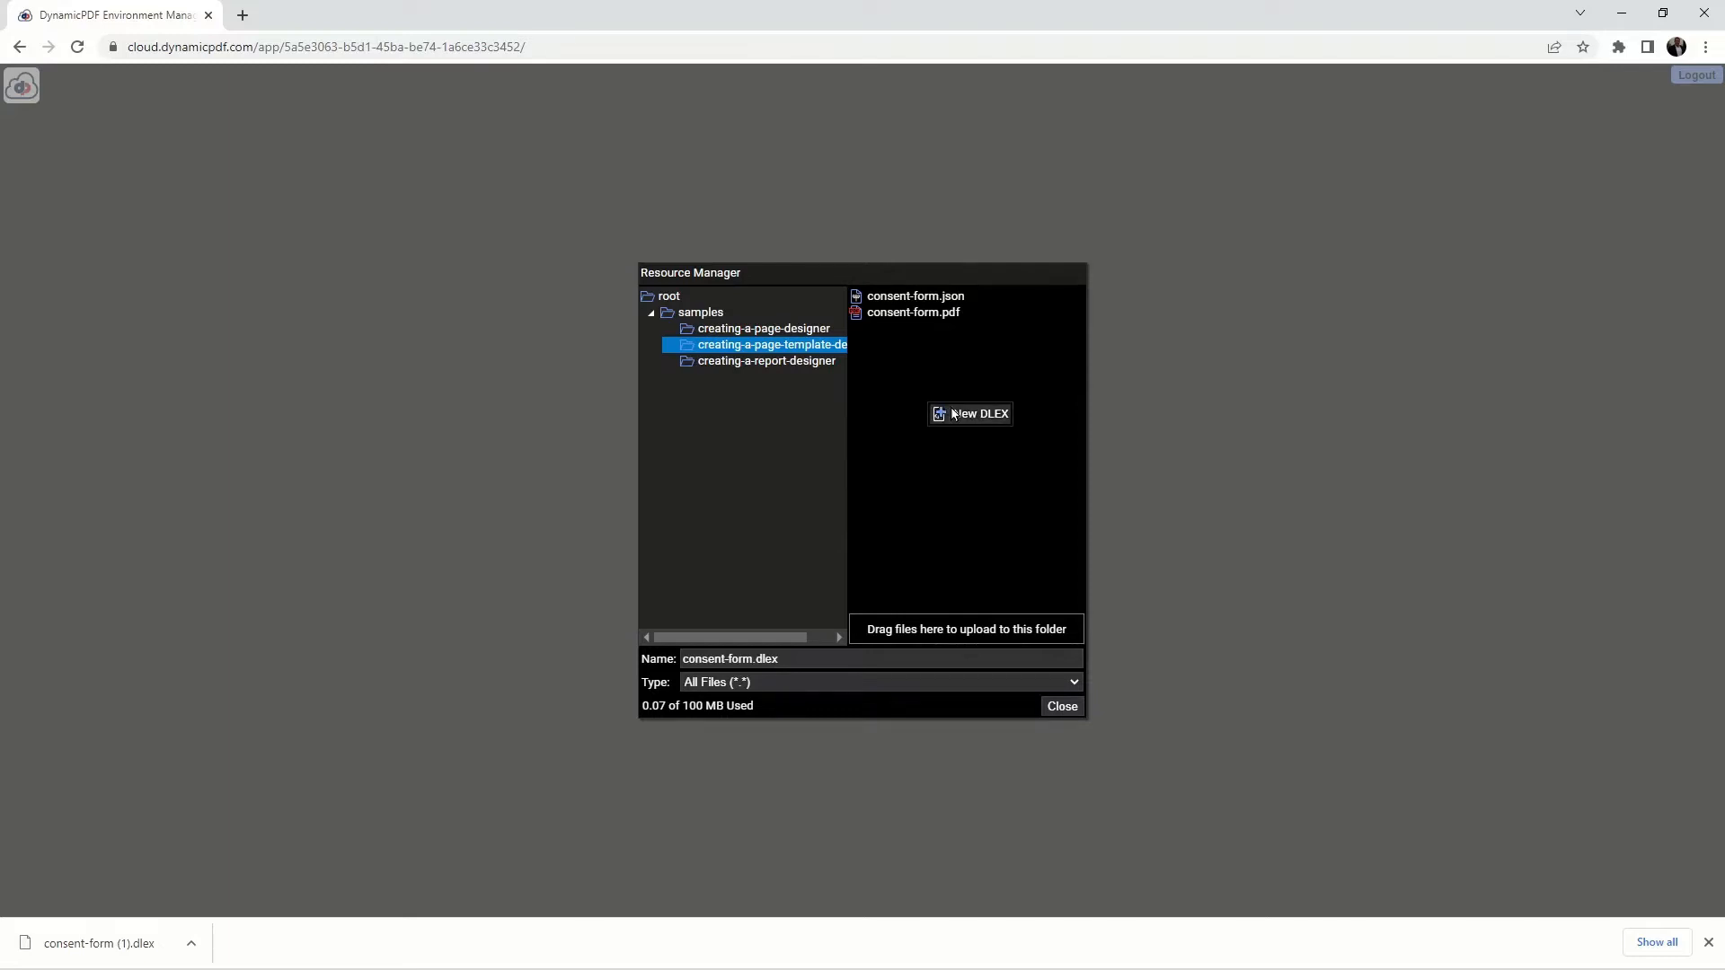
left_click(950, 412)
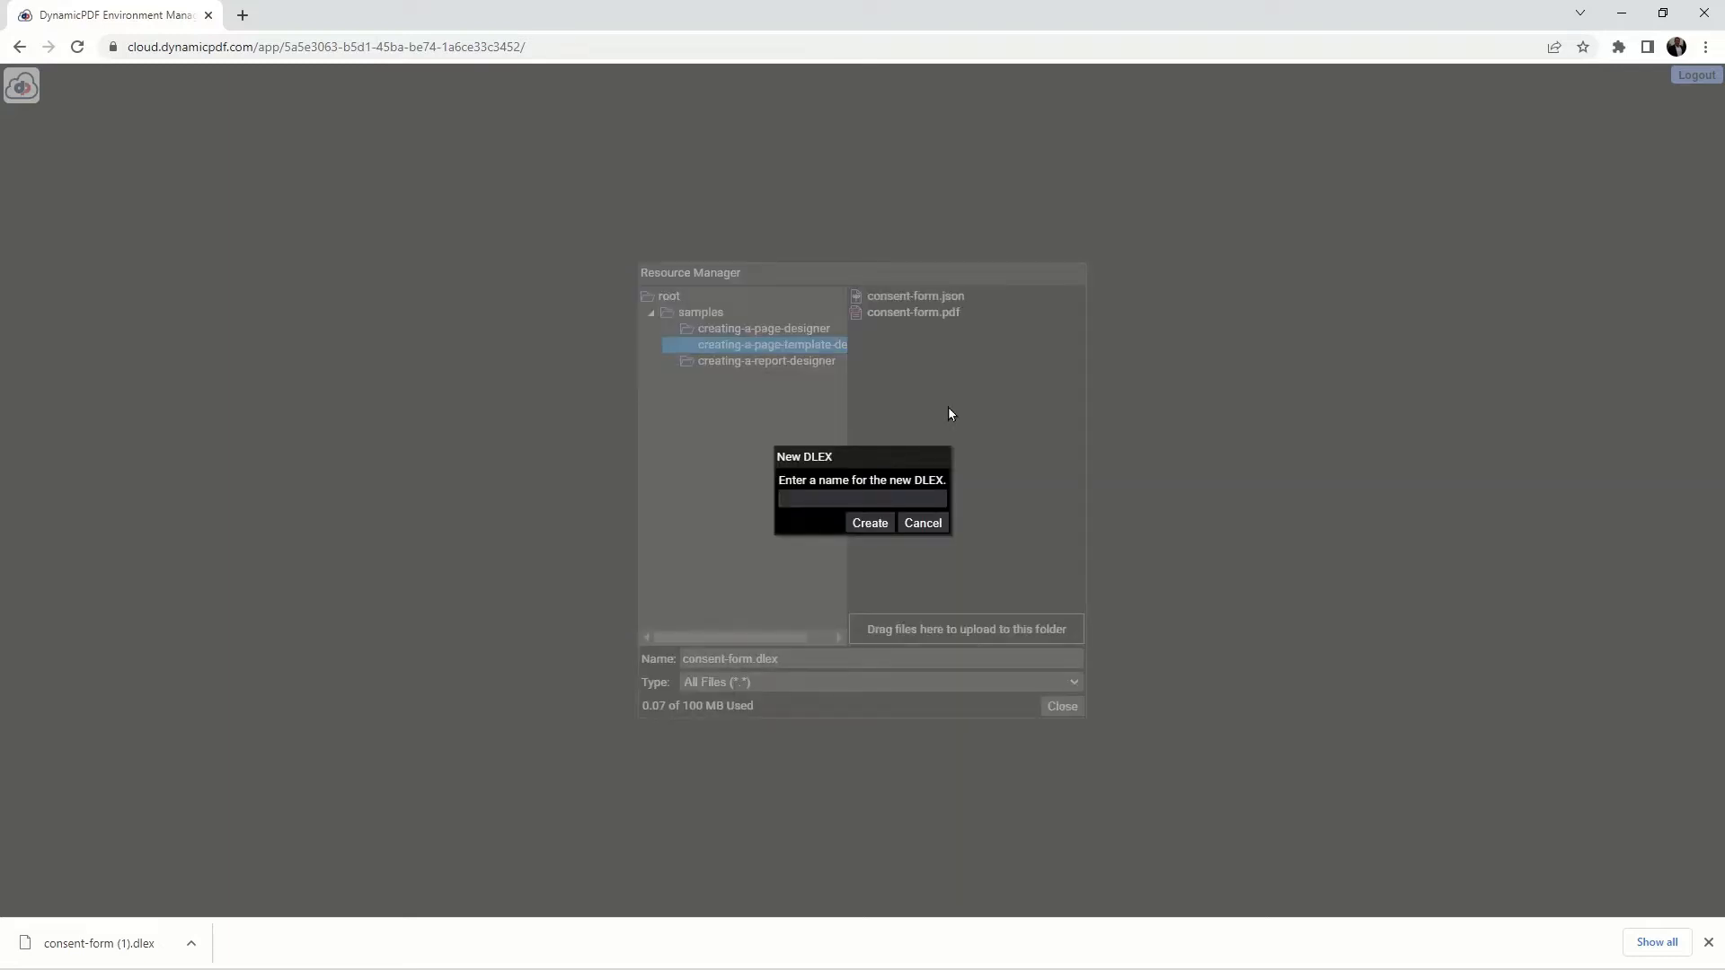
left_click(794, 496)
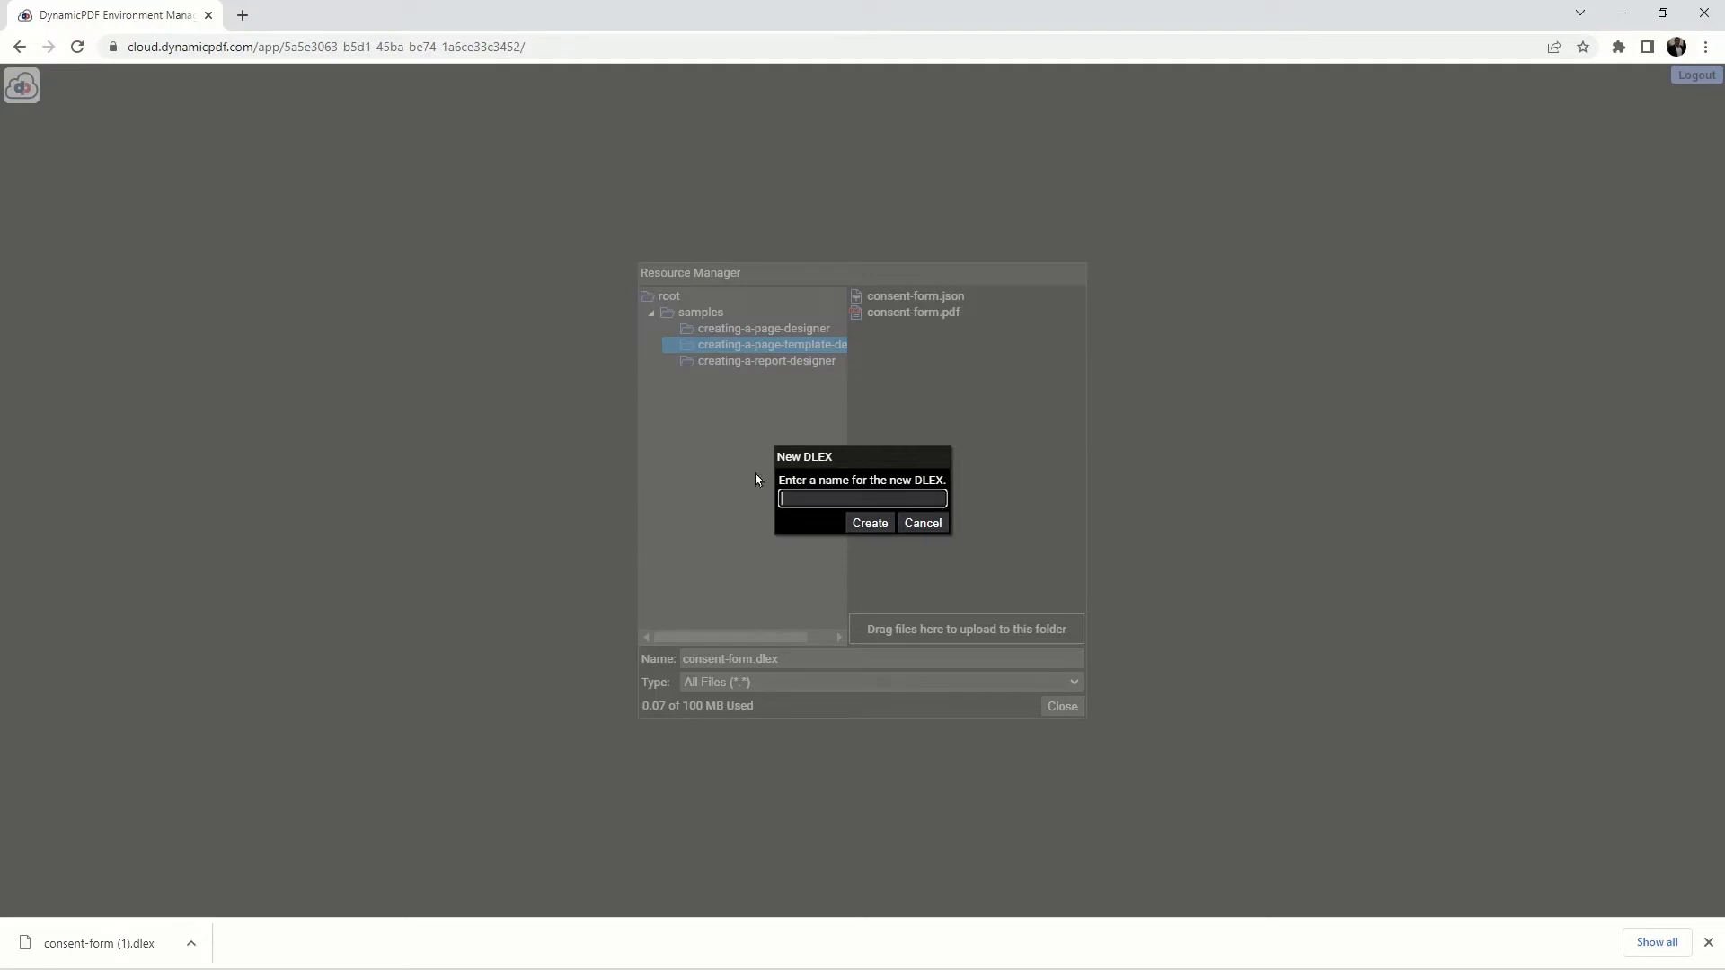
type("consent-form")
left_click(864, 522)
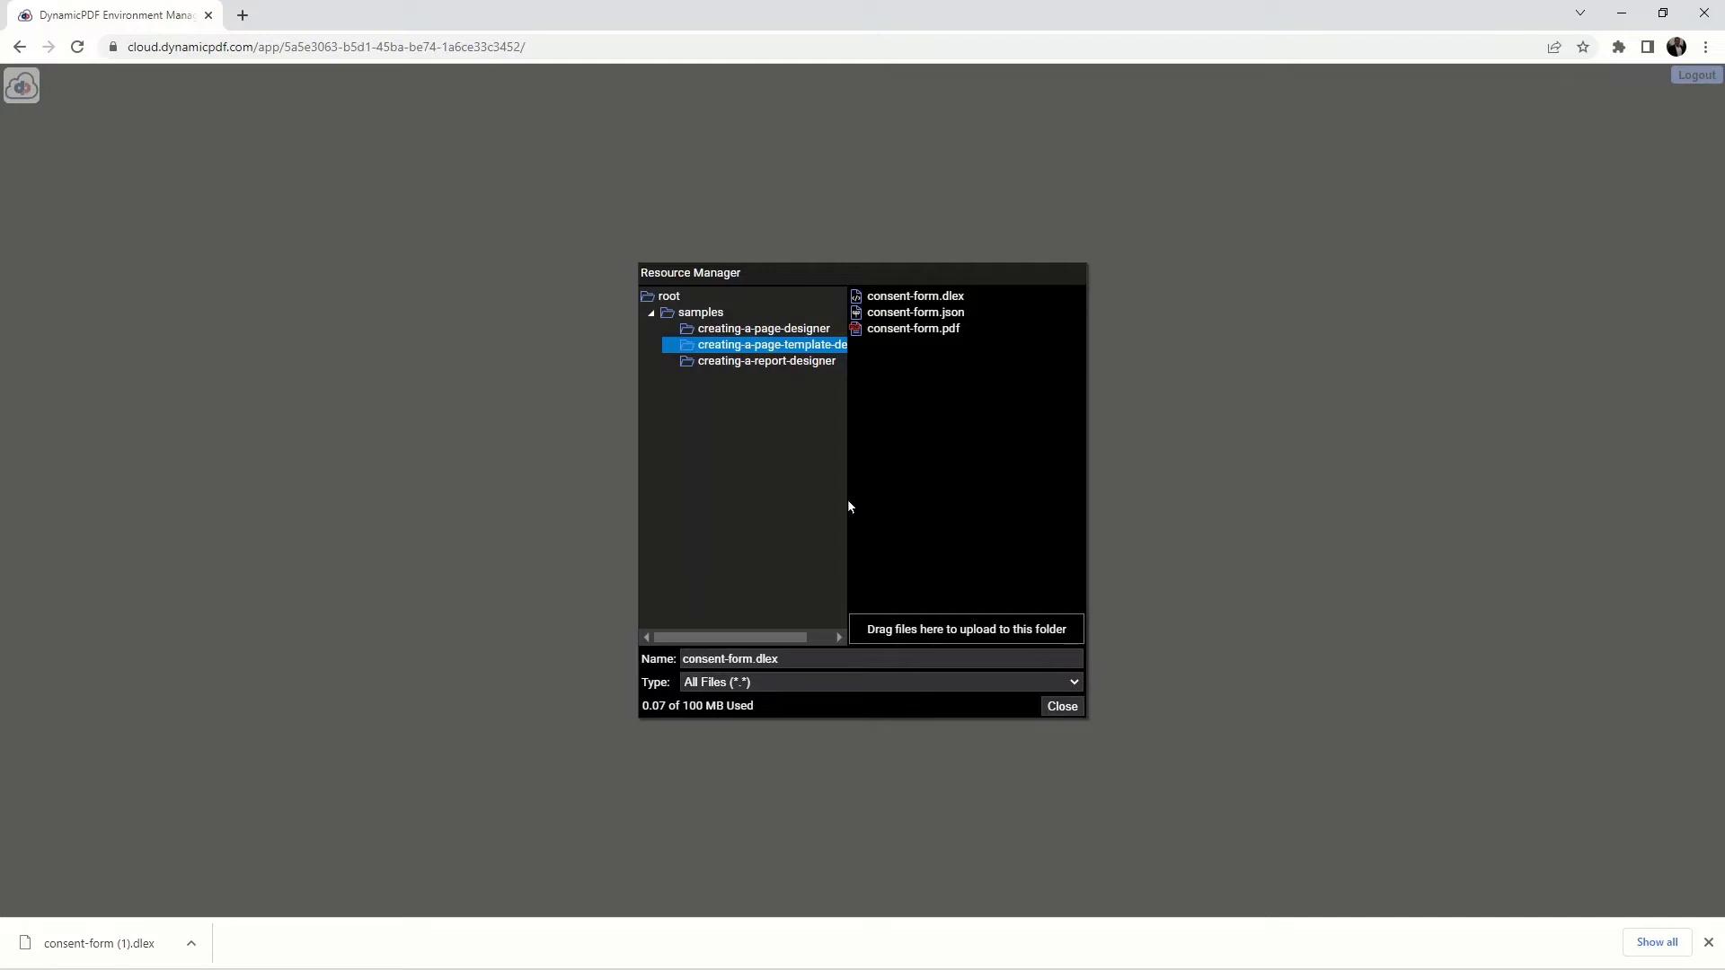
Step: Open the new consent-form.dlex in Designer, review its JSON layout data, and close the data editor
left_click(914, 300)
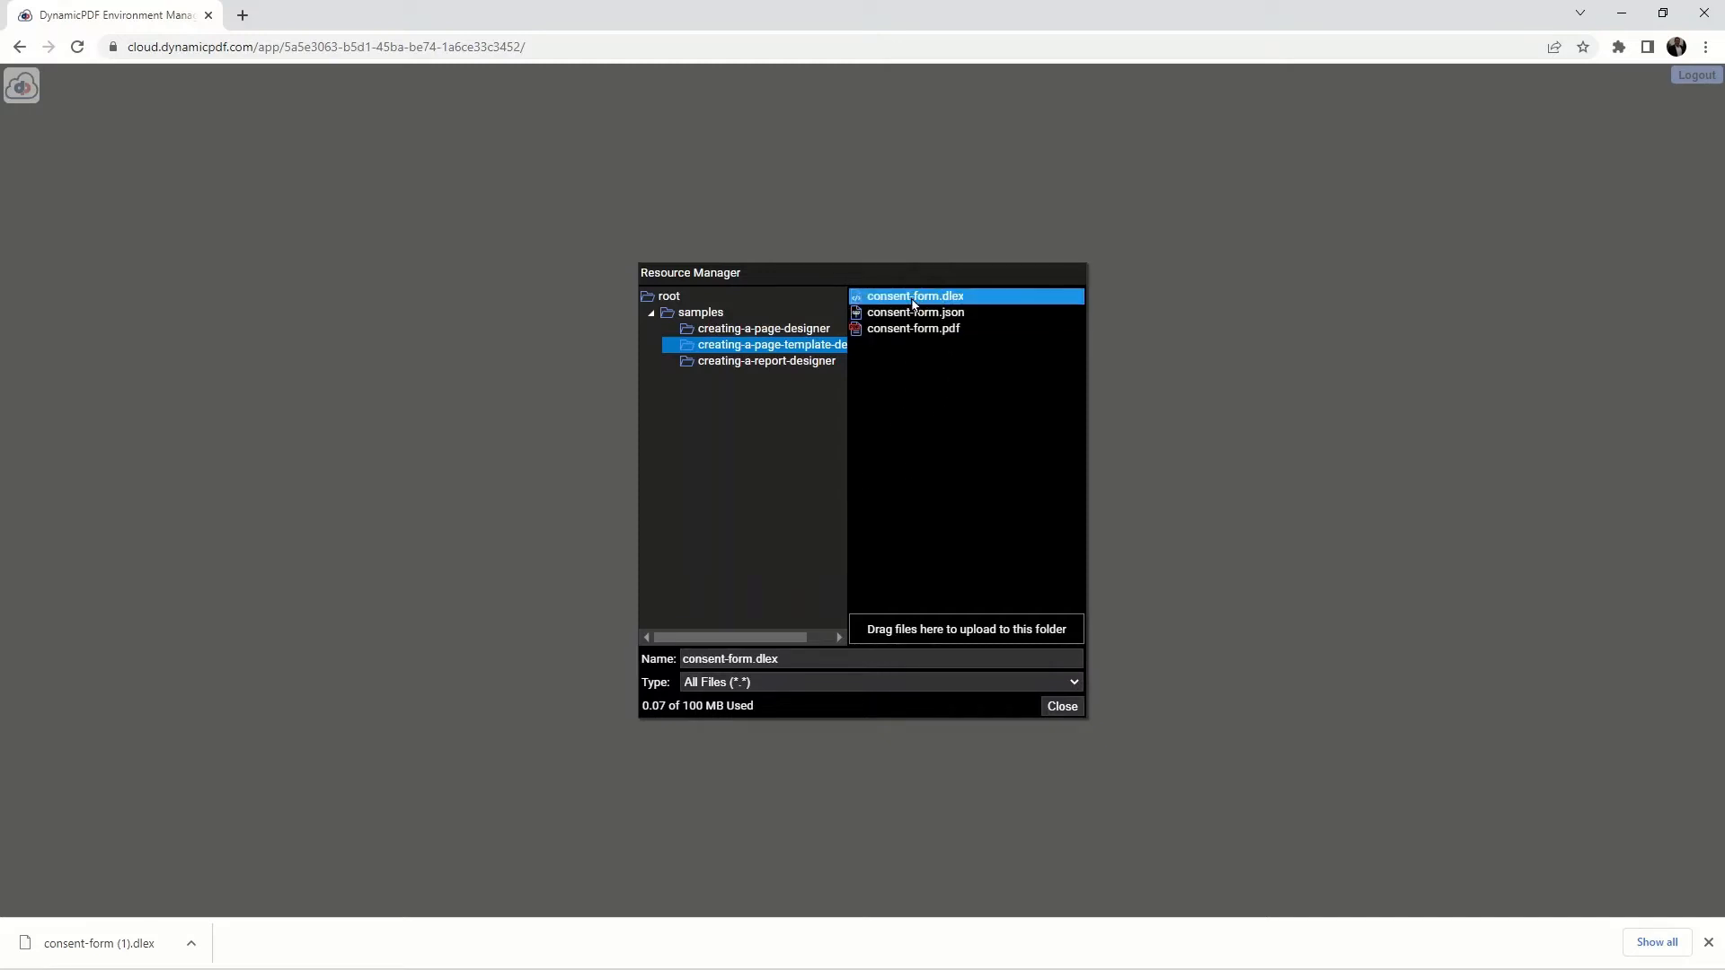
double_click(914, 299)
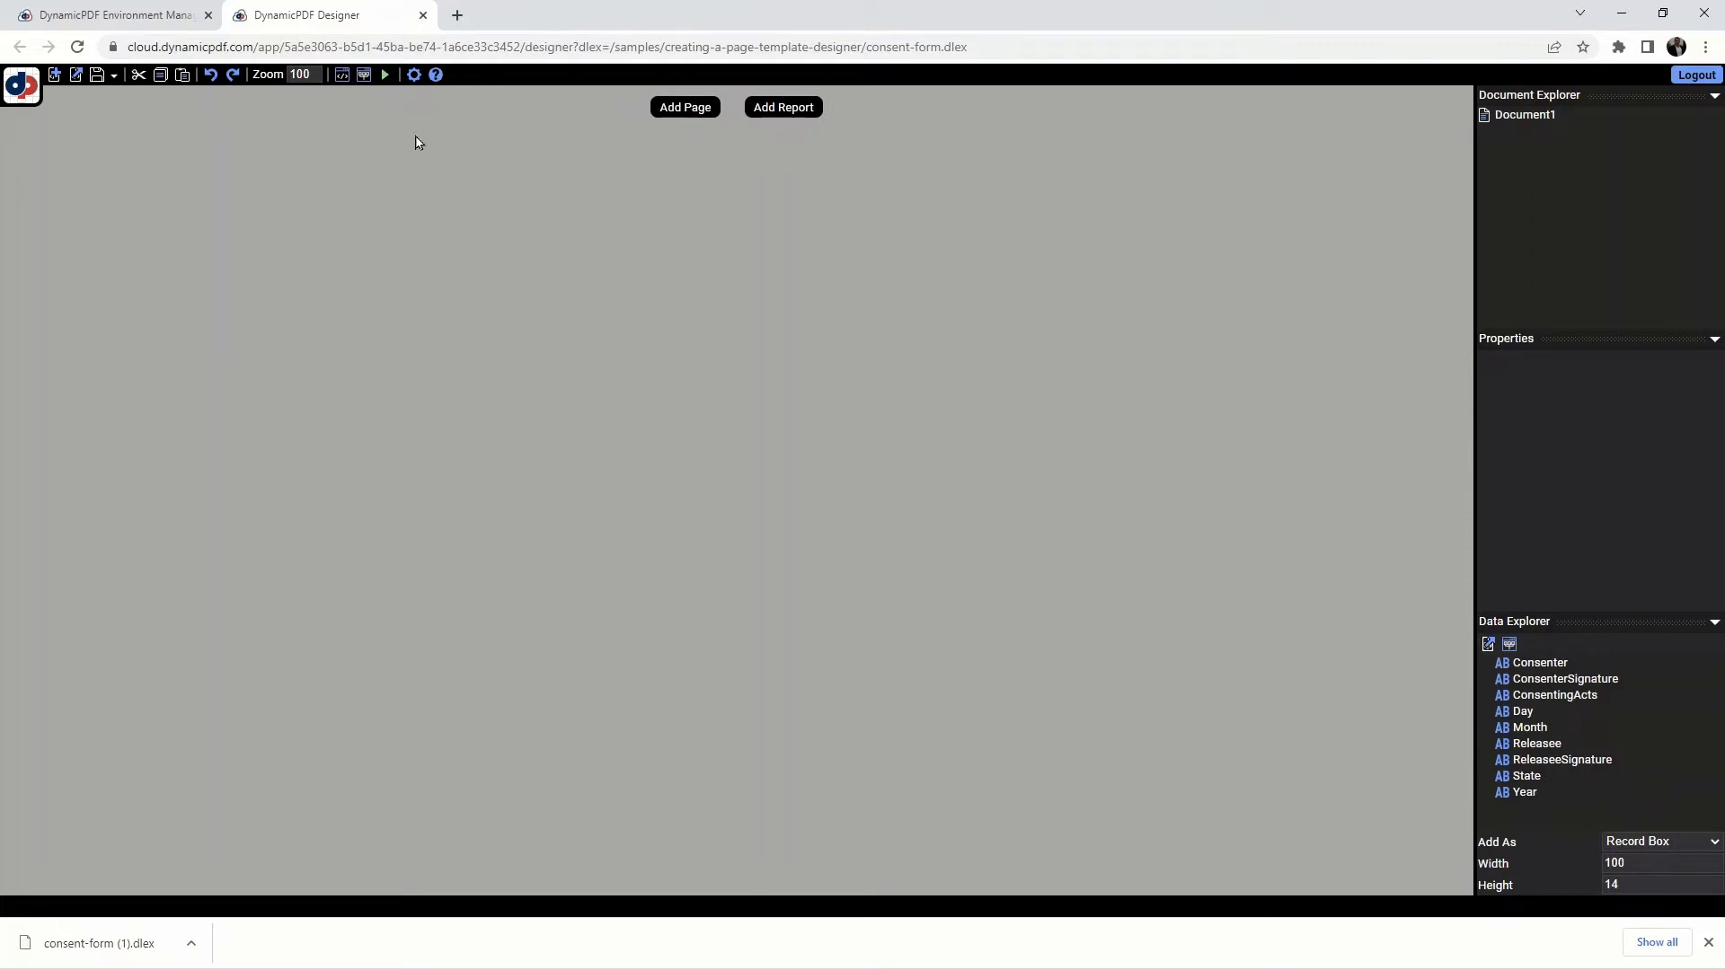
left_click(364, 75)
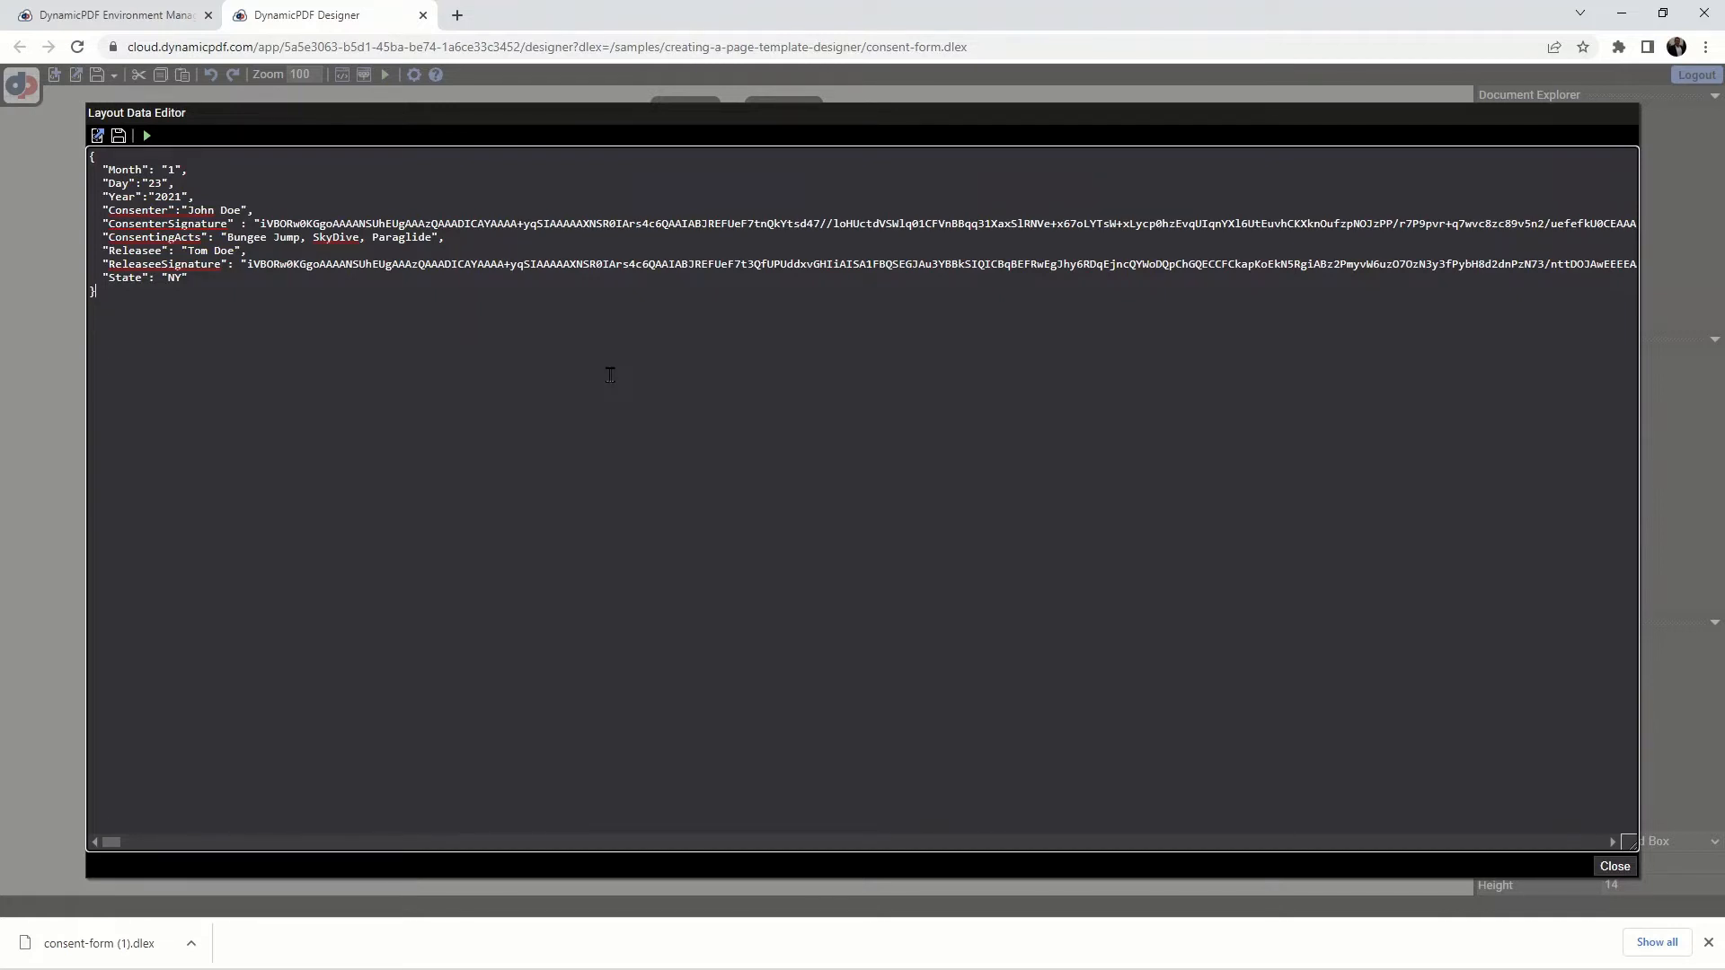
left_click(1605, 868)
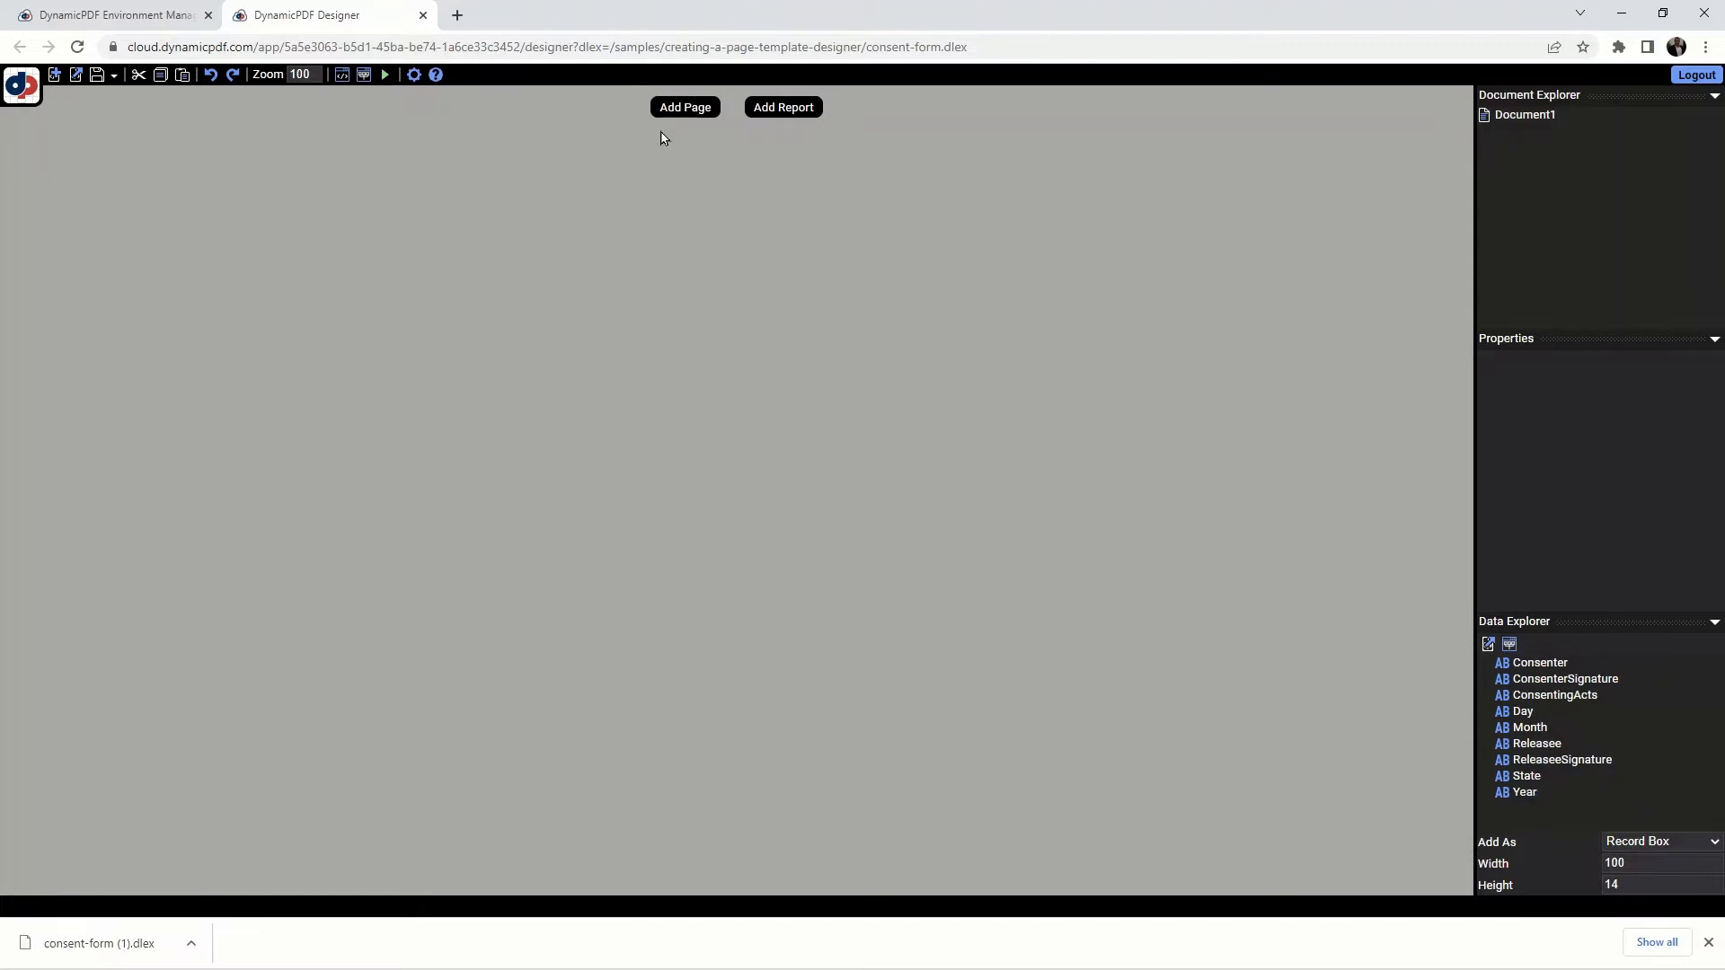
Step: Add a first page to the empty document and set its PDF template to consent-form.pdf
left_click(676, 109)
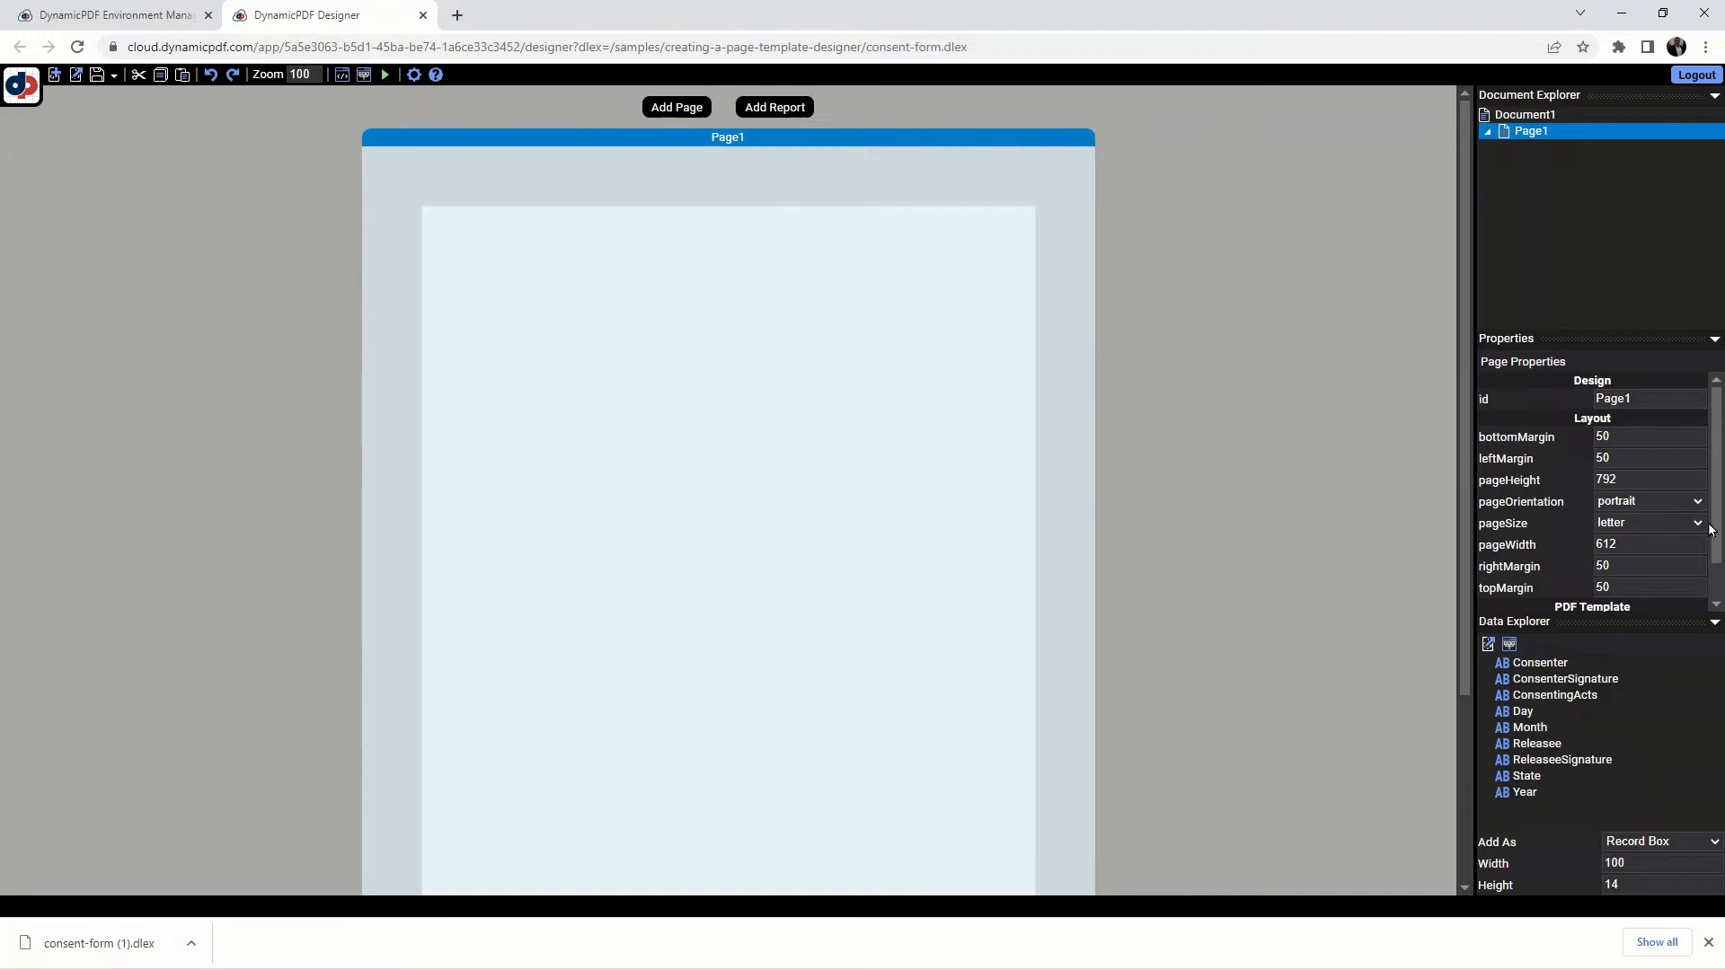
scroll(1718, 525, "down", 1)
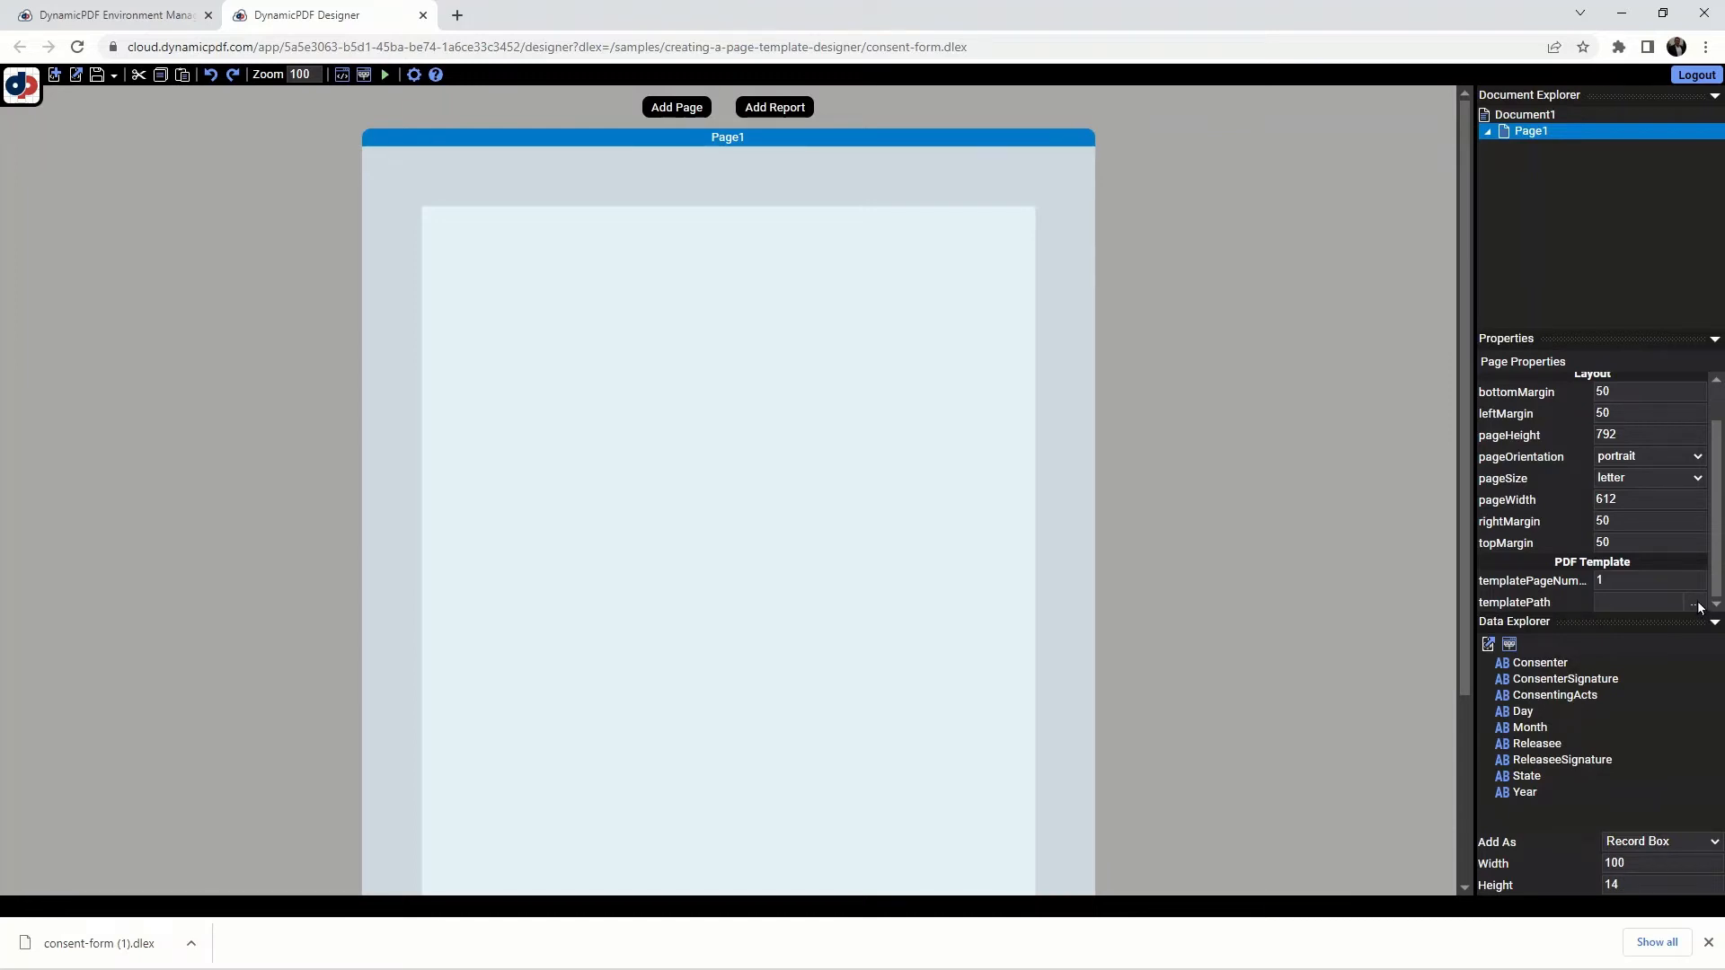
left_click(1696, 605)
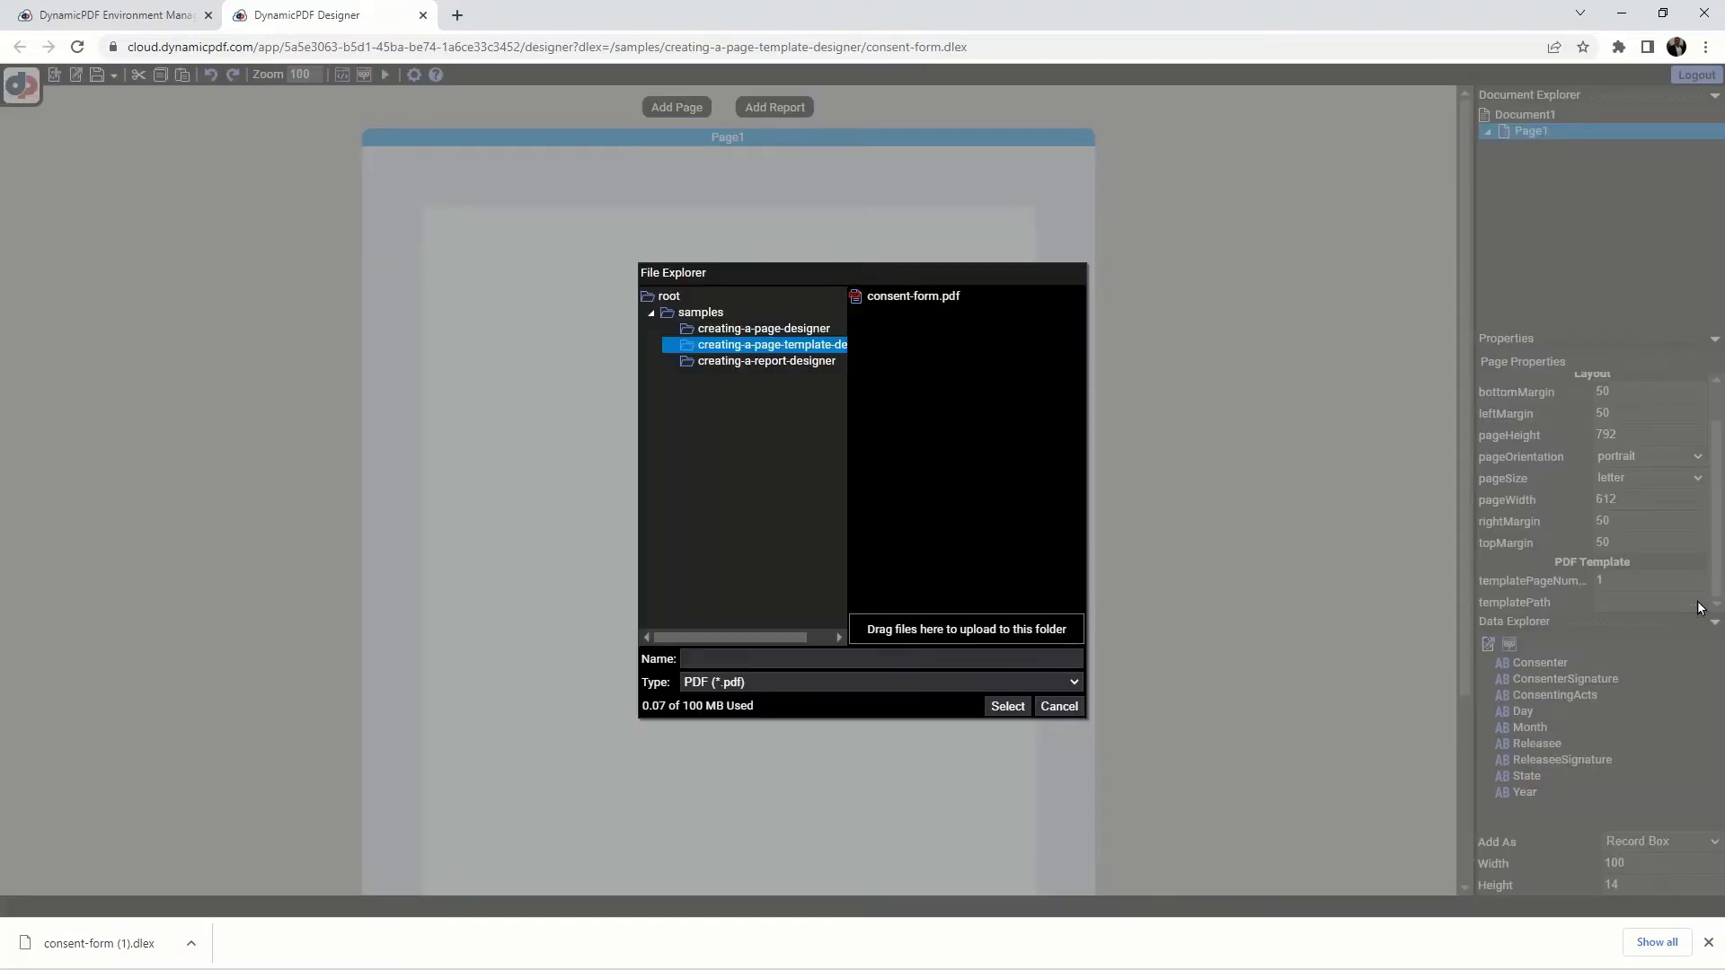
left_click(940, 301)
left_click(1007, 706)
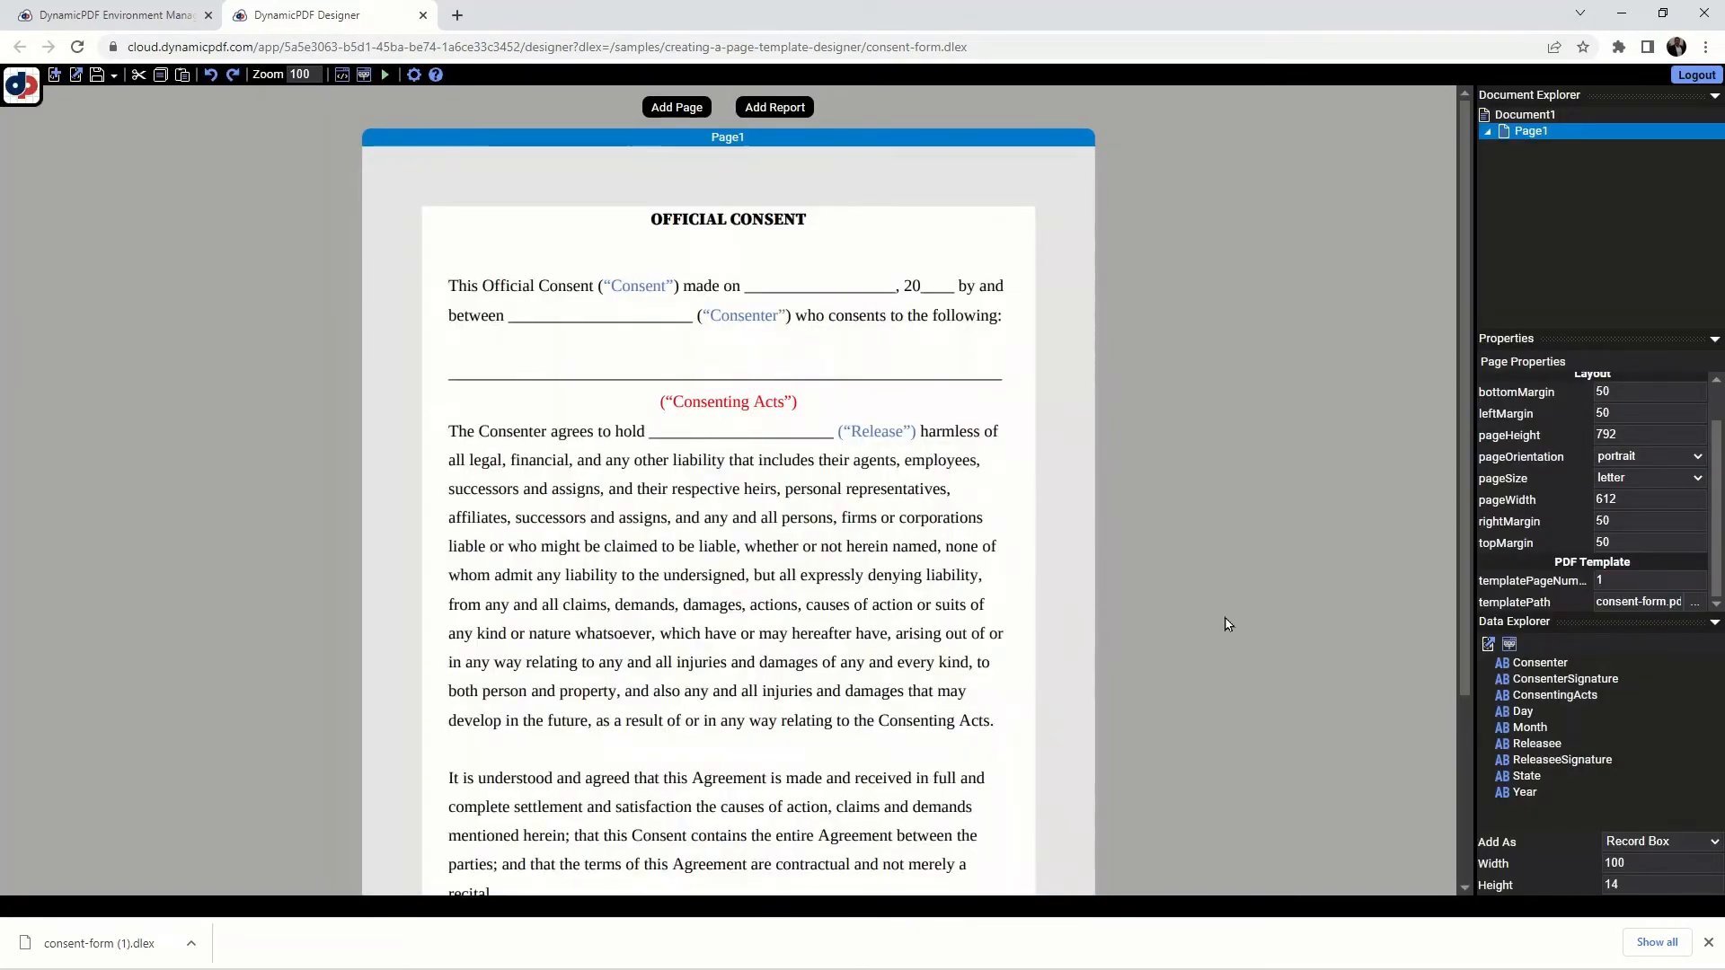
Step: Add a second page below the first, using page 2 of consent-form.pdf as its template
scroll(1227, 623, "down", 3)
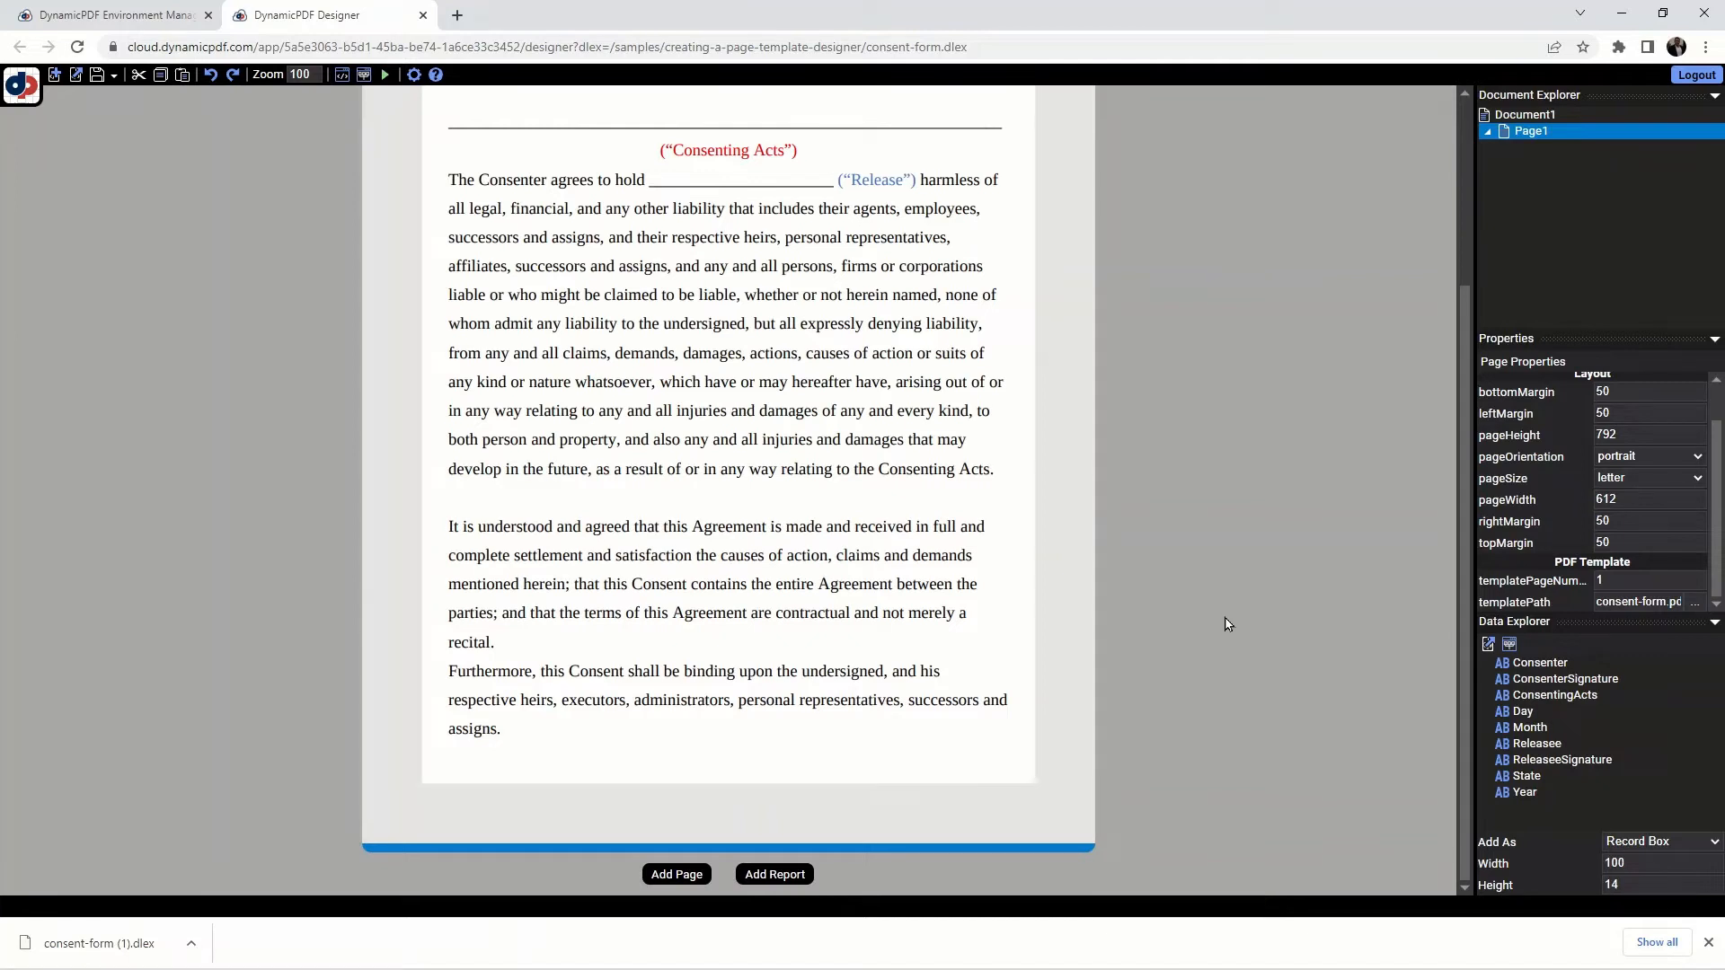
scroll(1228, 623, "up", 3)
scroll(1227, 623, "down", 3)
left_click(689, 876)
scroll(817, 811, "down", 8)
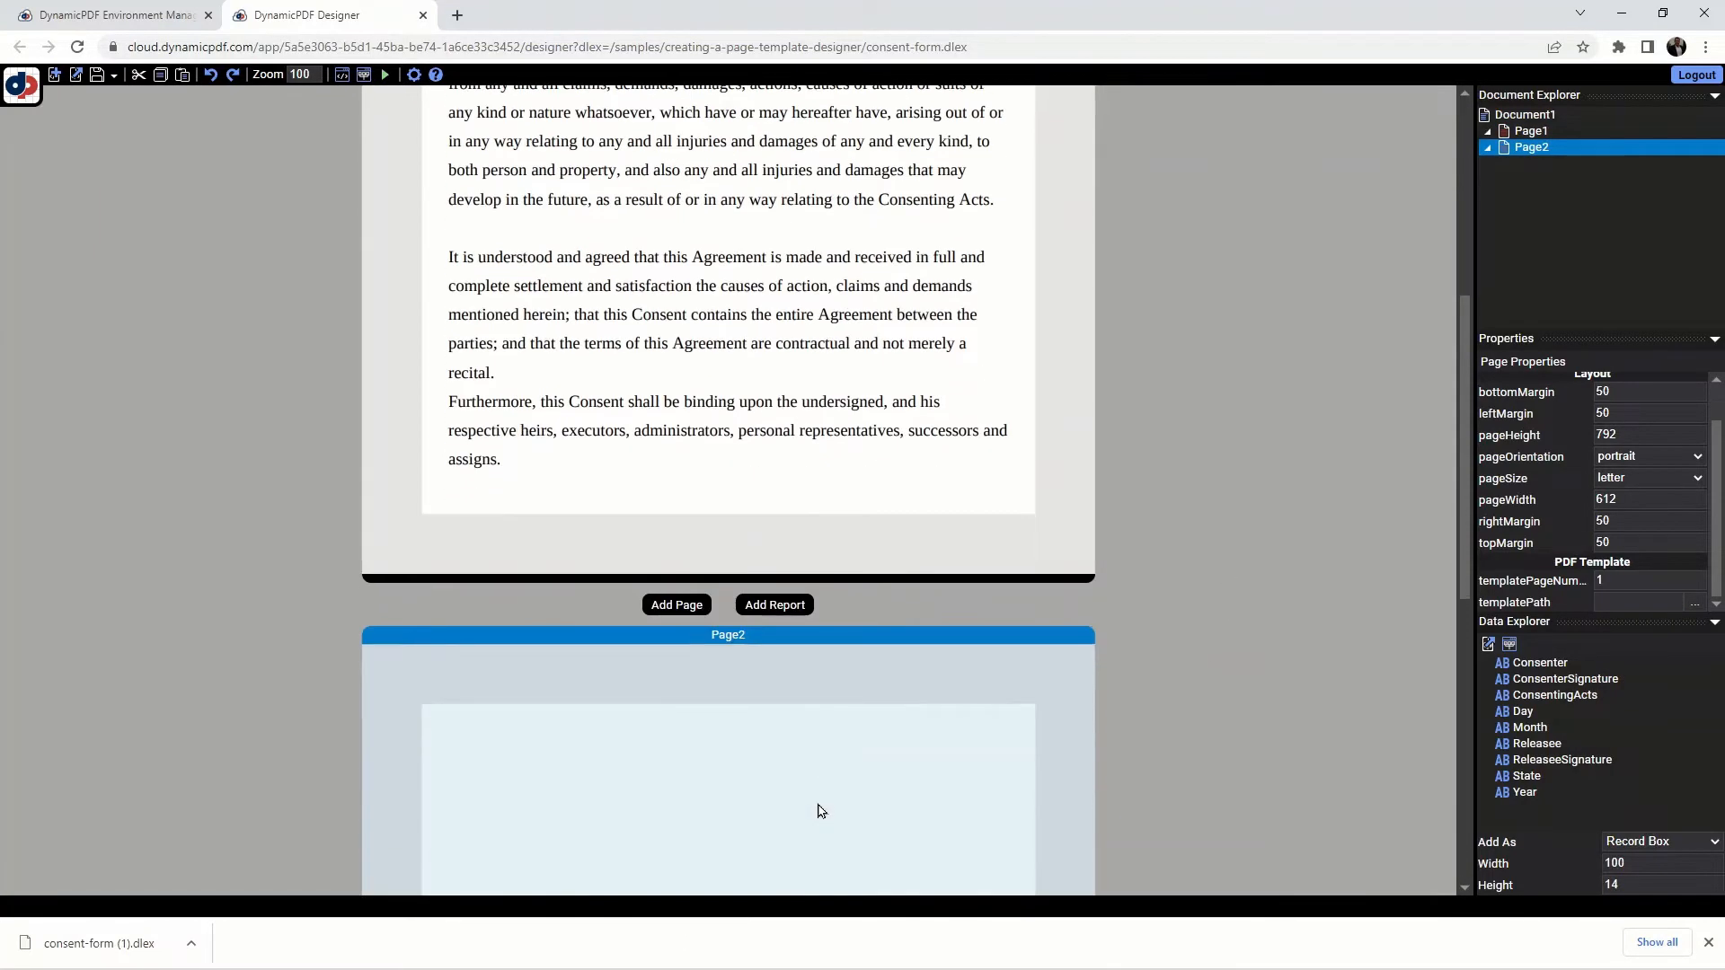
scroll(818, 811, "down", 2)
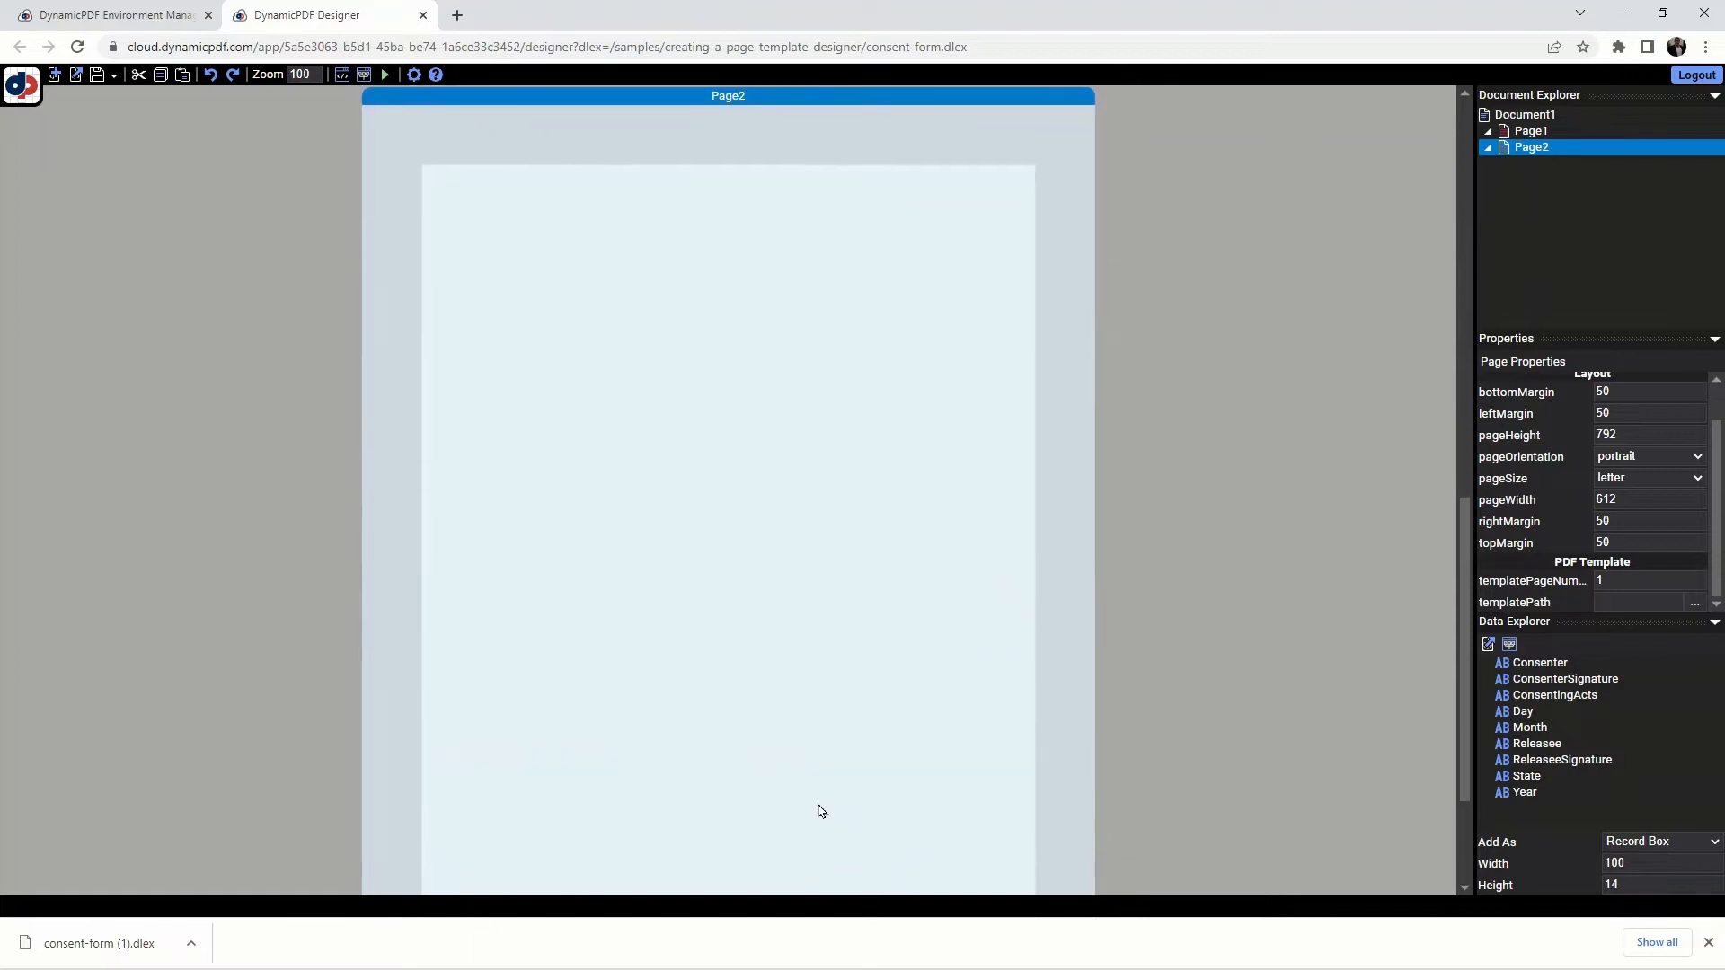
left_click(1615, 578)
type("2")
left_click(1696, 603)
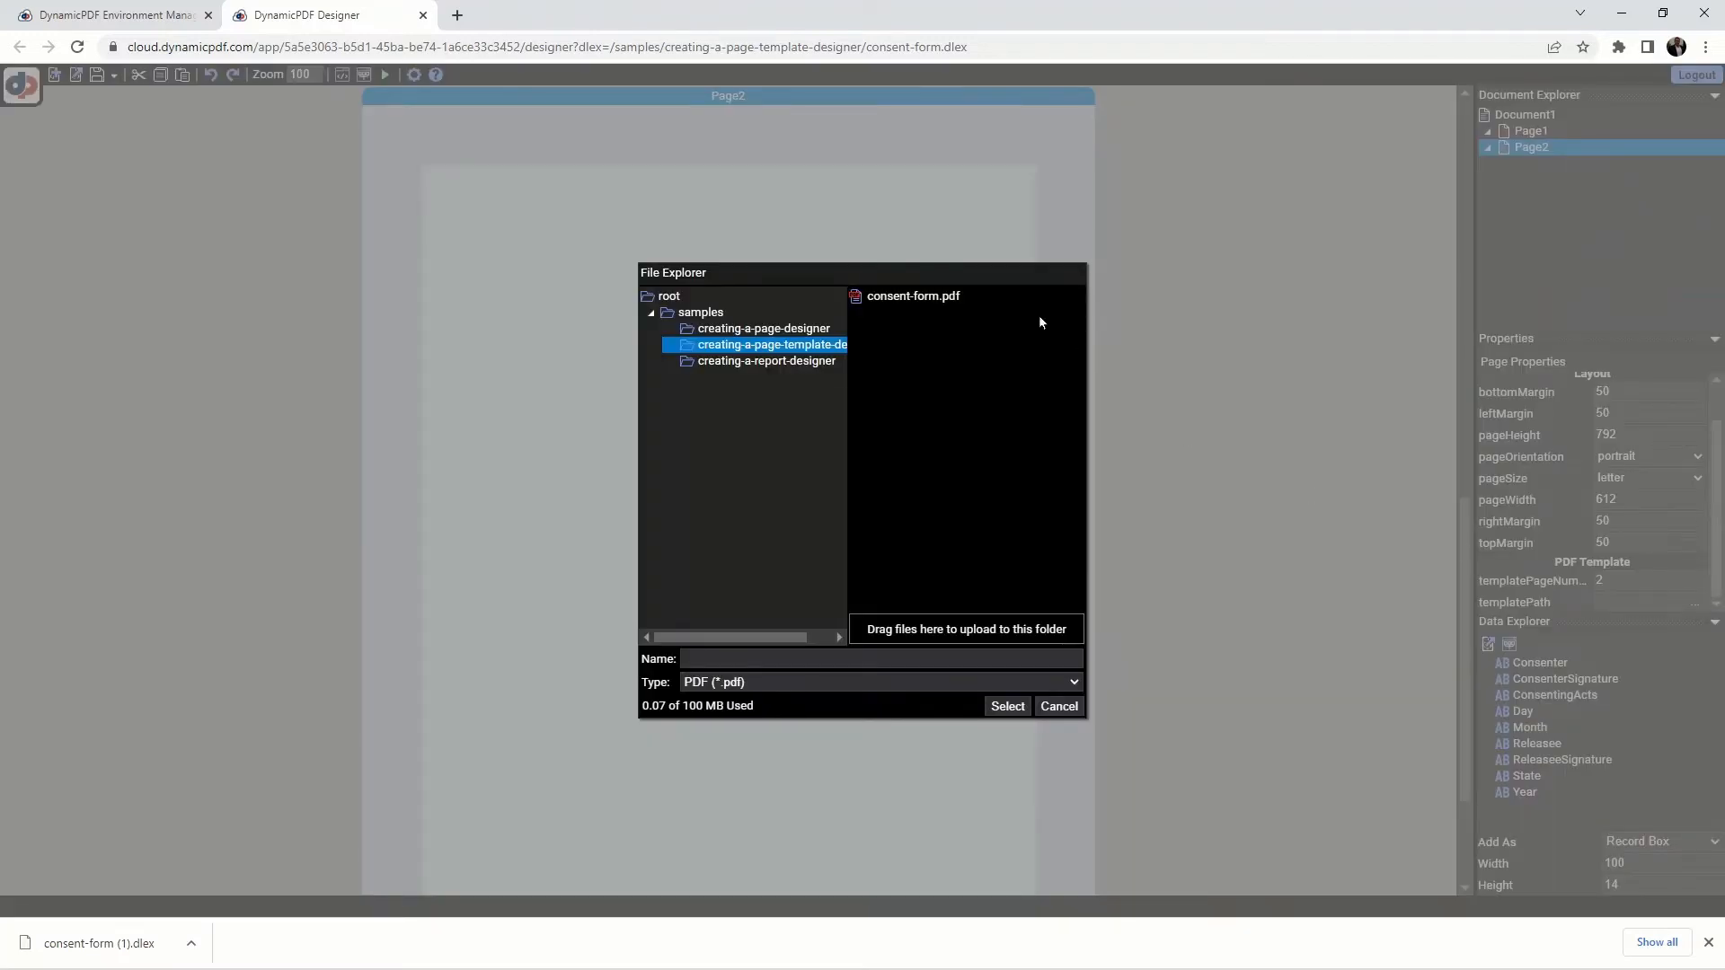
left_click(921, 296)
left_click(1008, 706)
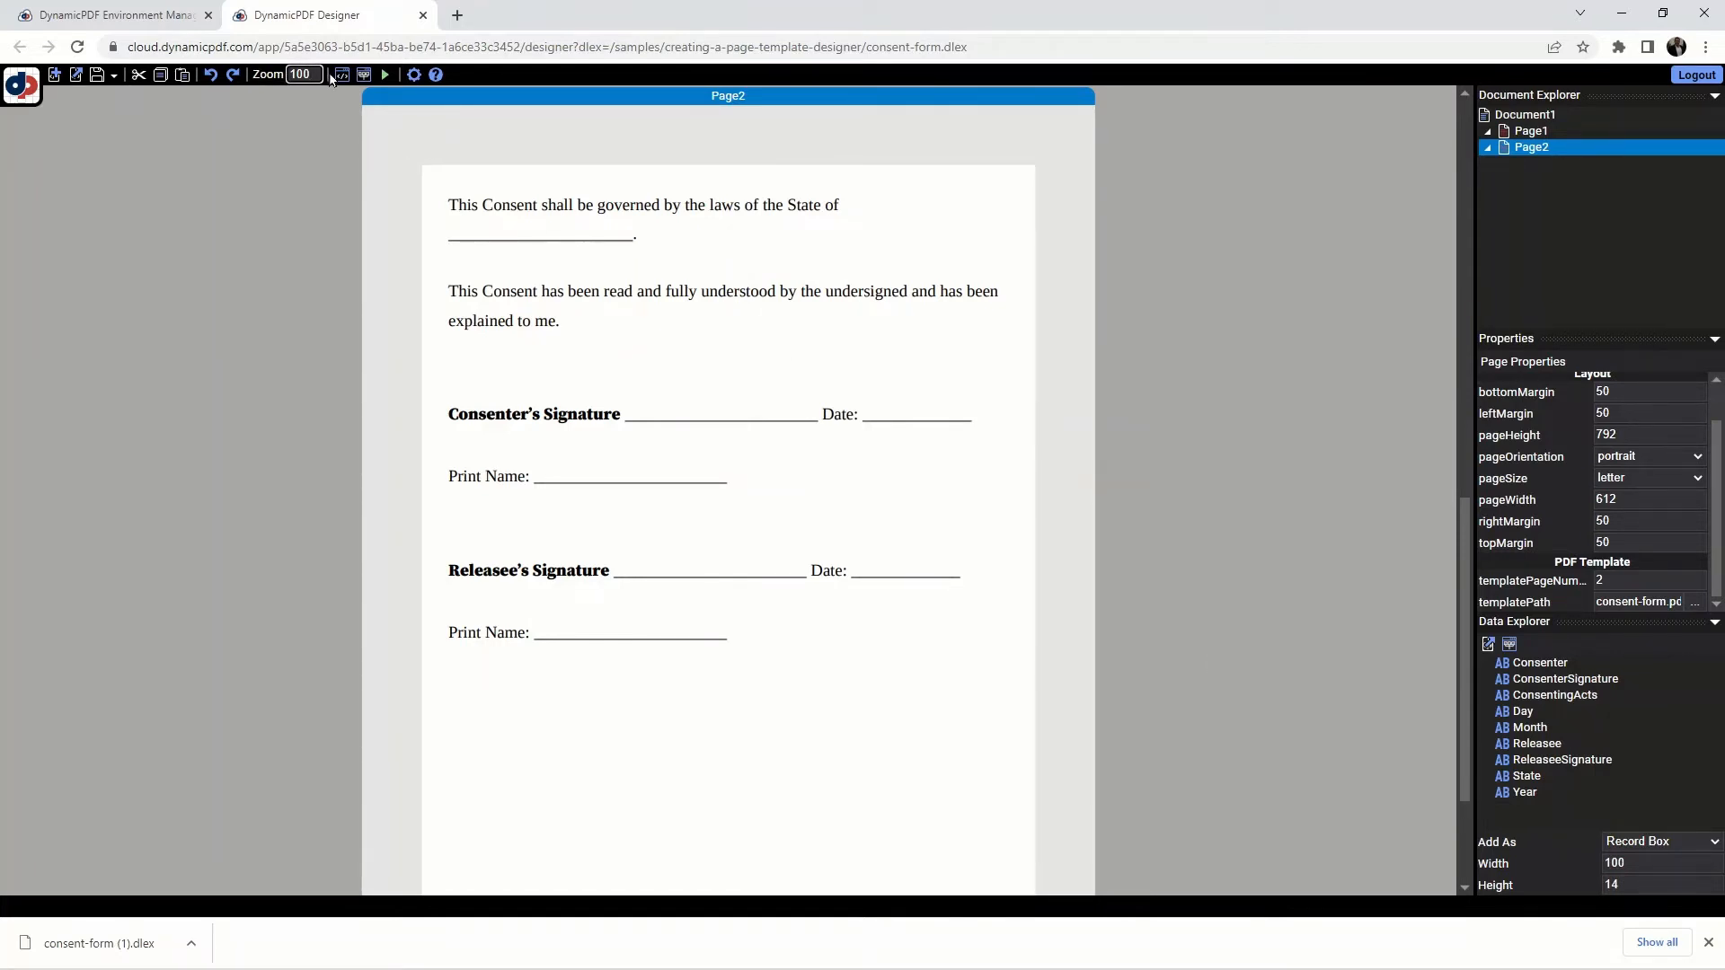
Step: Zoom the design out to 50 and look over both template pages
key("BackSpace")
key("BackSpace")
type("50")
key("Return")
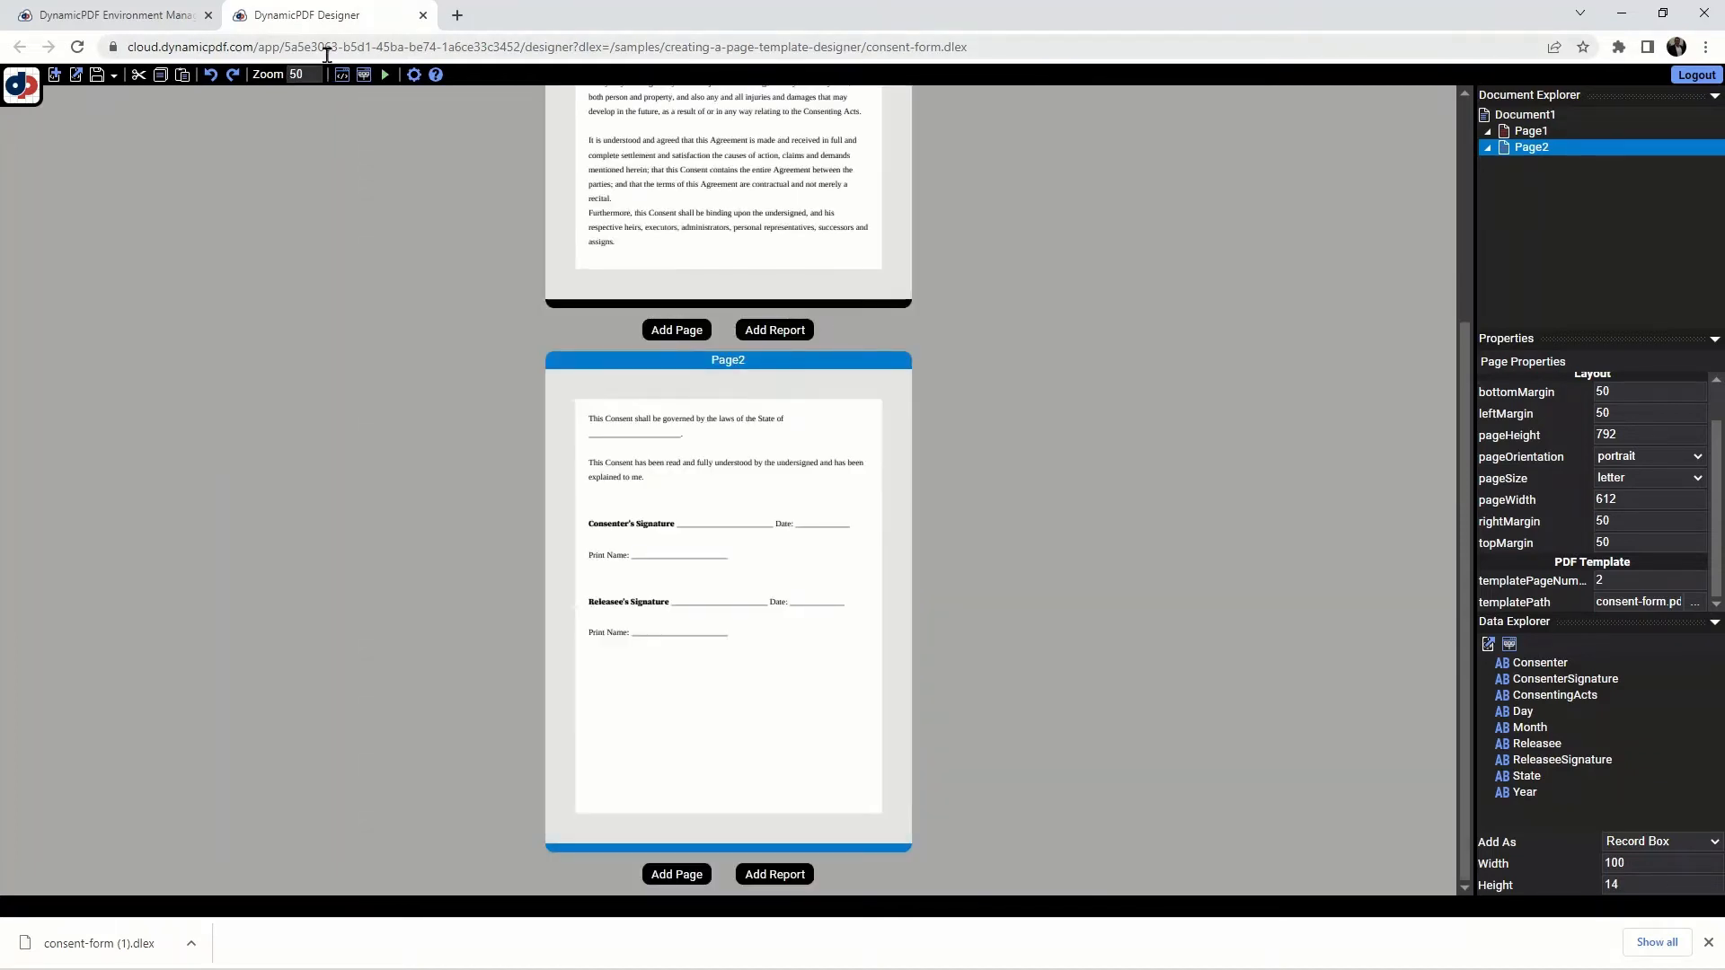
scroll(932, 461, "up", 3)
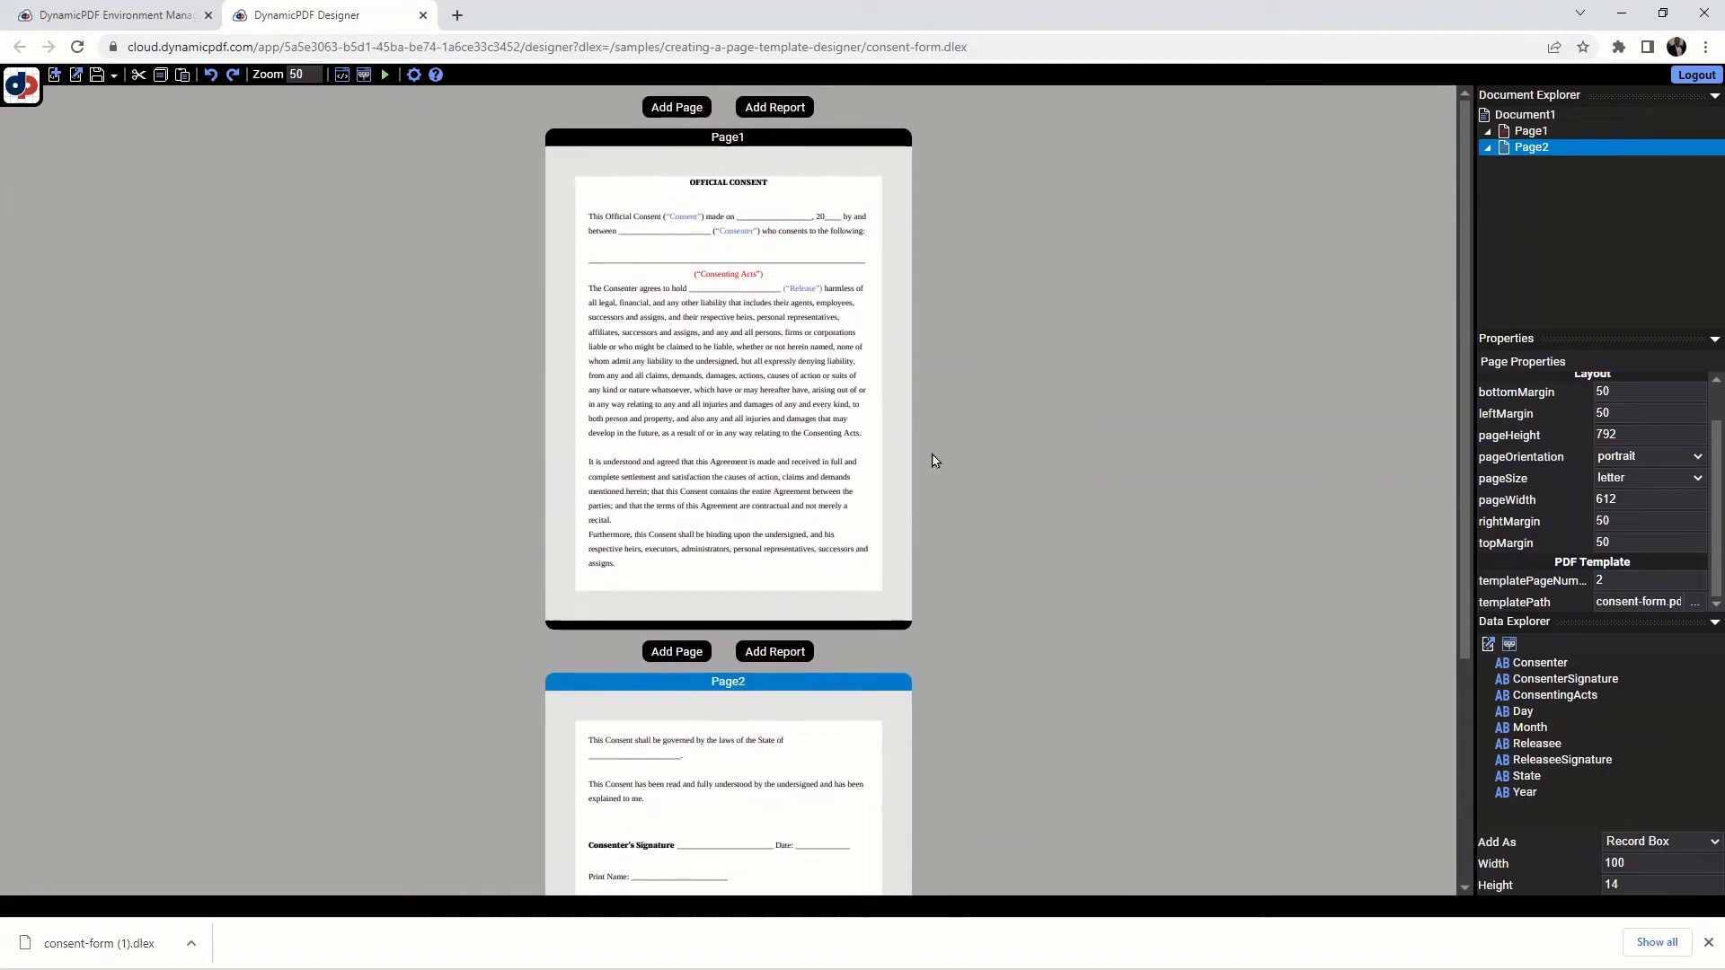
scroll(932, 461, "down", 3)
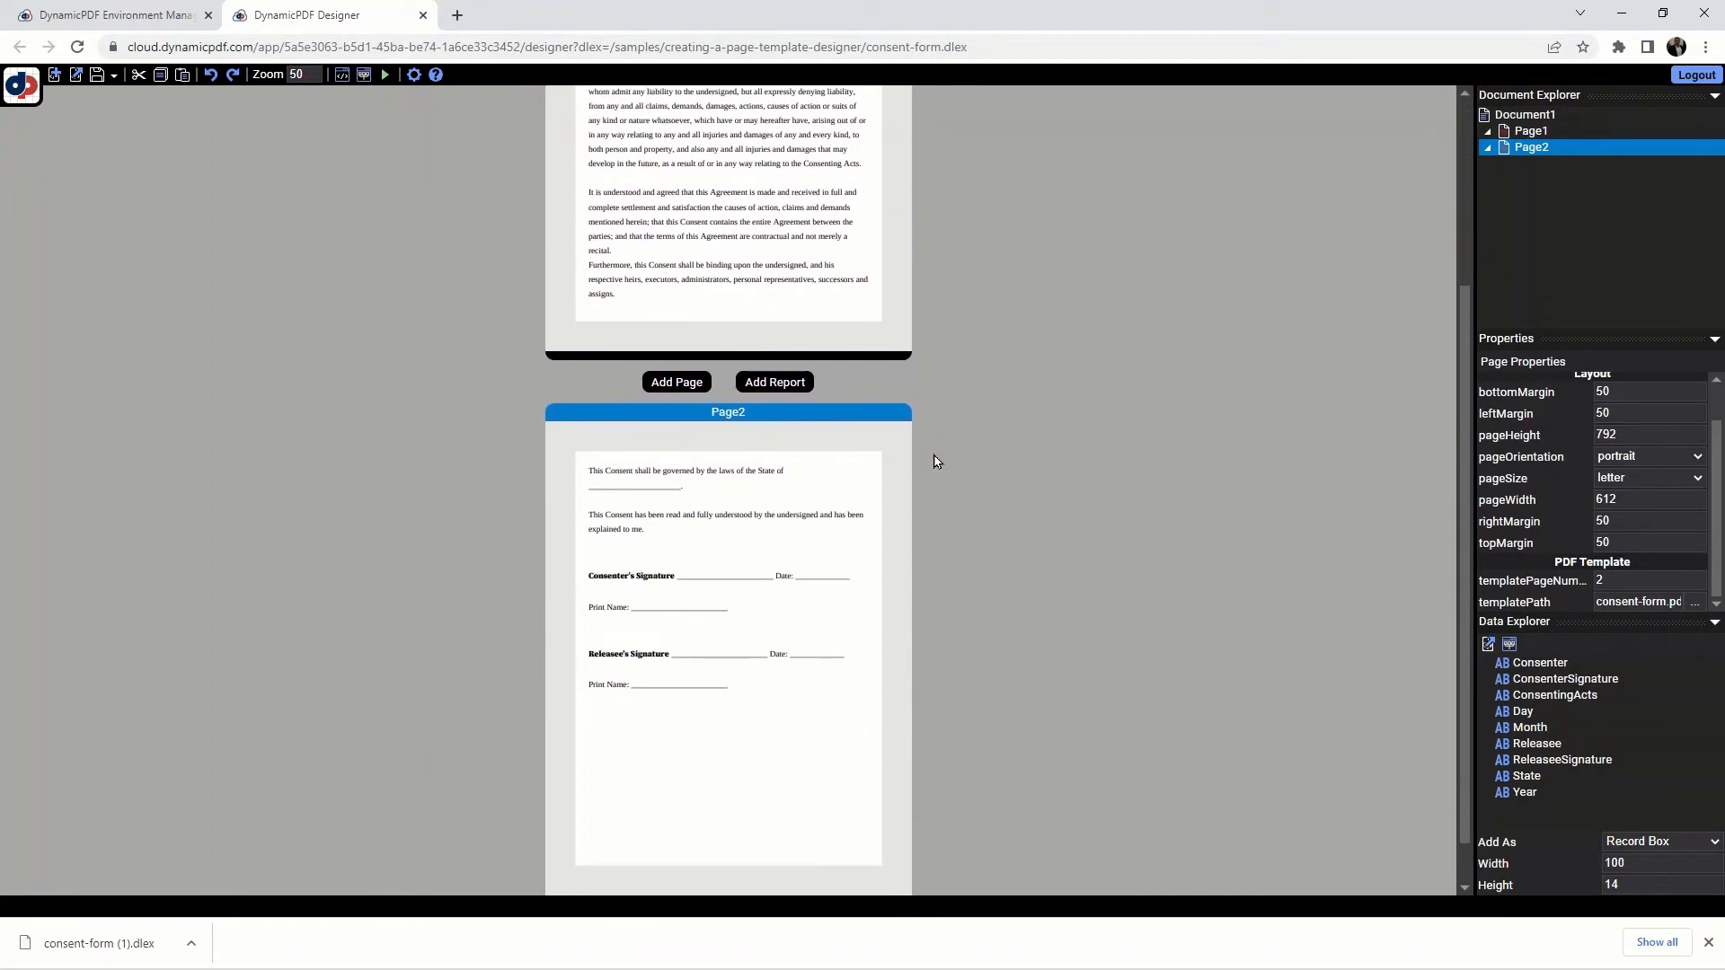
Step: Restore the design zoom to 100 and dismiss the browser's downloads bar
left_click(305, 74)
key("BackSpace")
key("BackSpace")
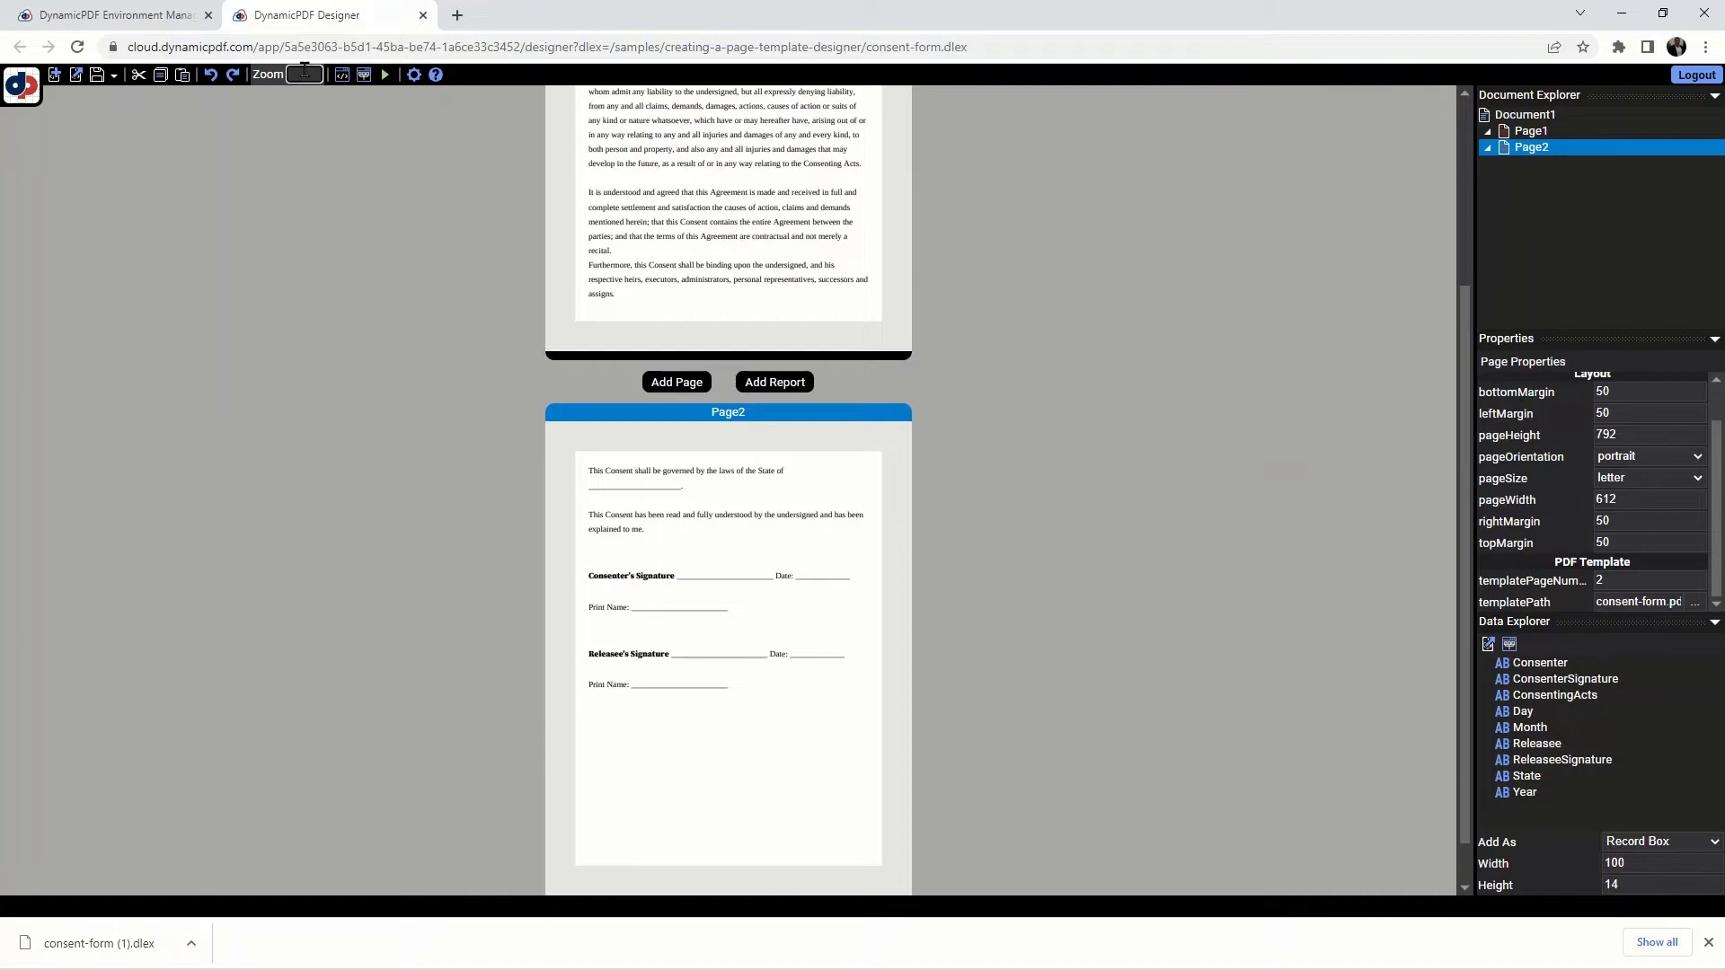
type("100")
key("Return")
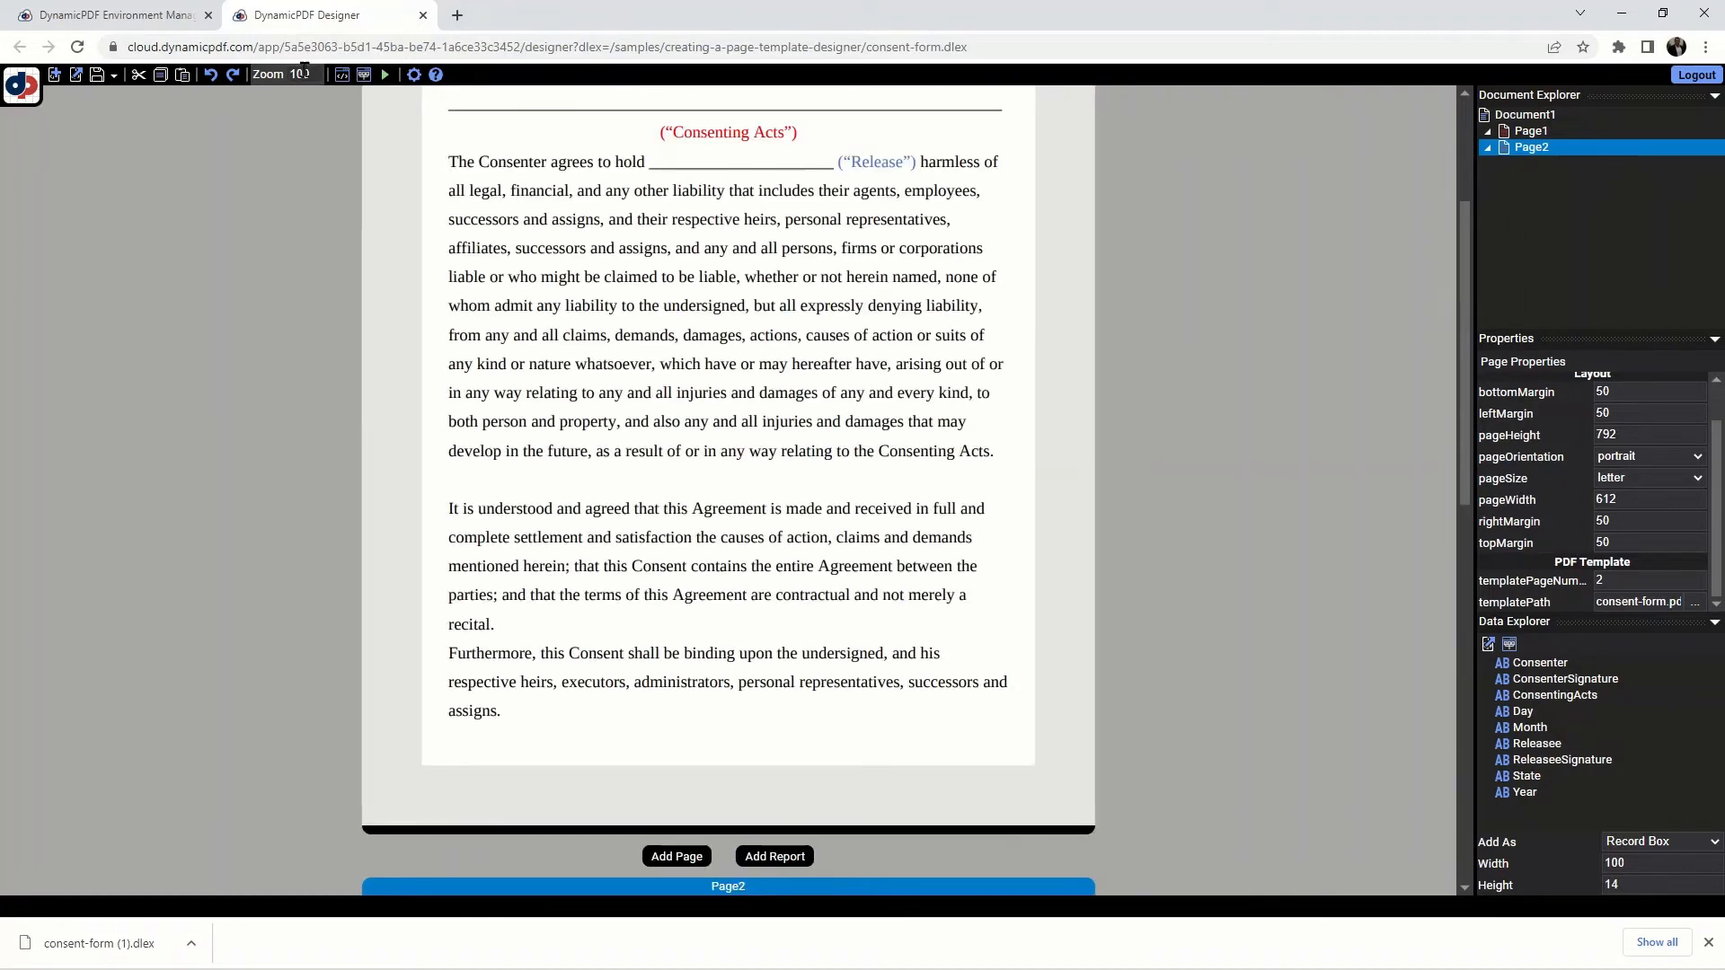
scroll(1163, 374, "up", 2)
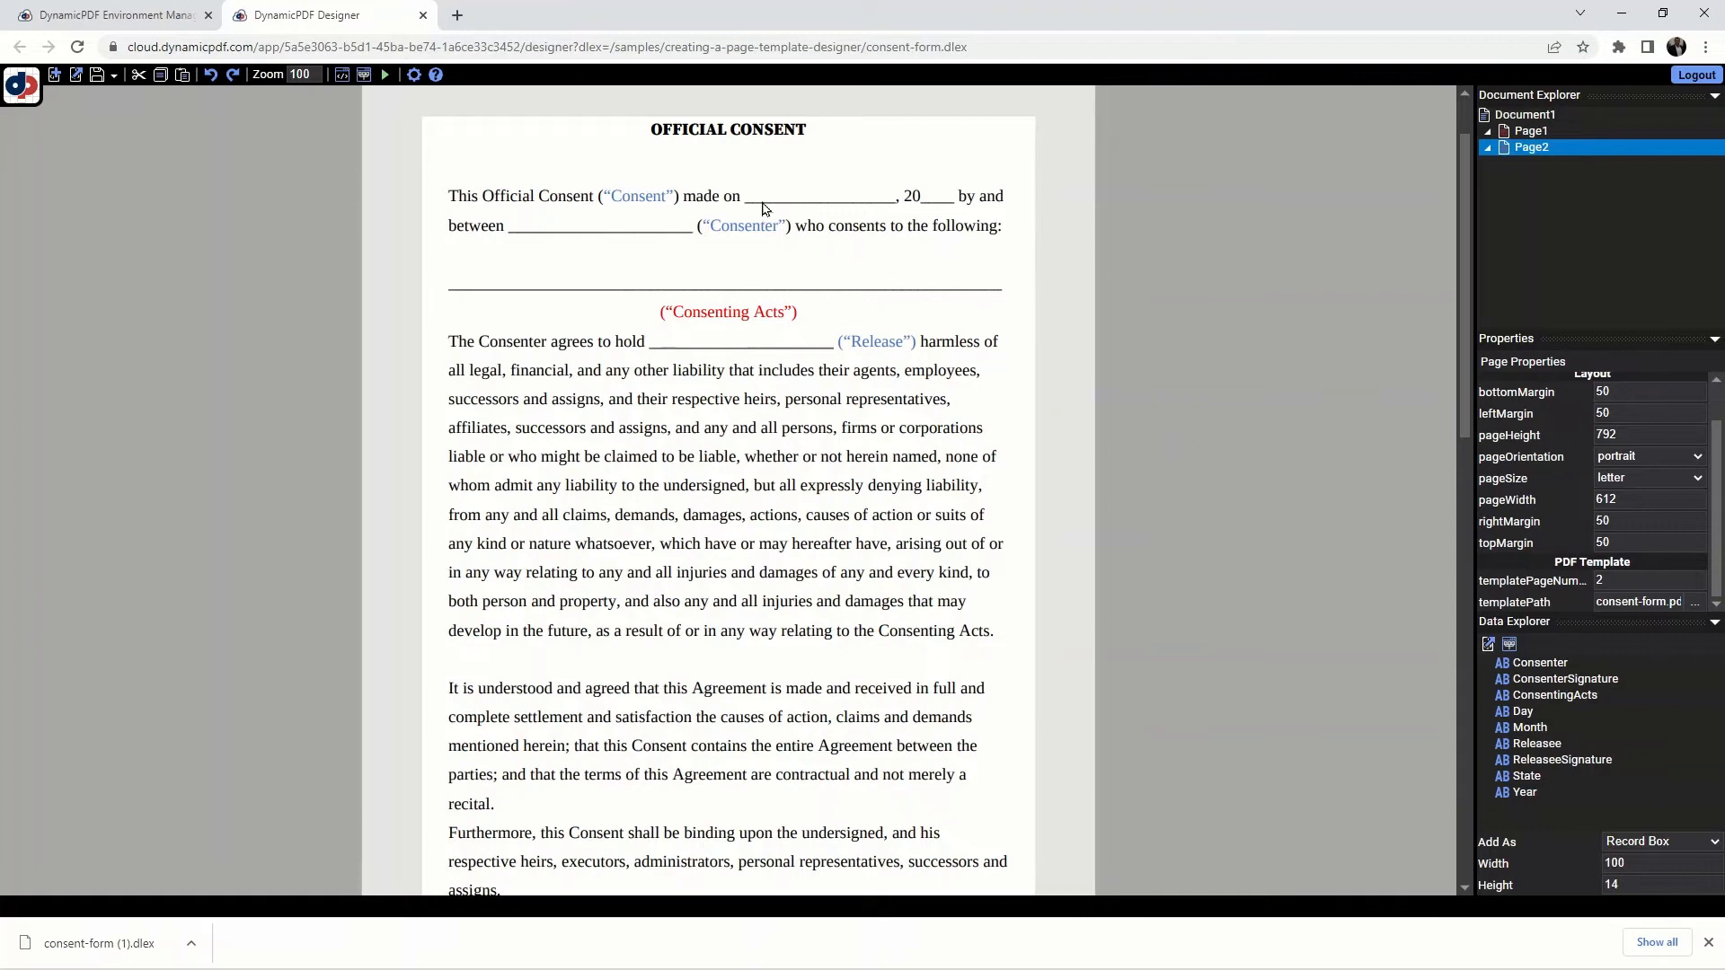
left_click(1709, 943)
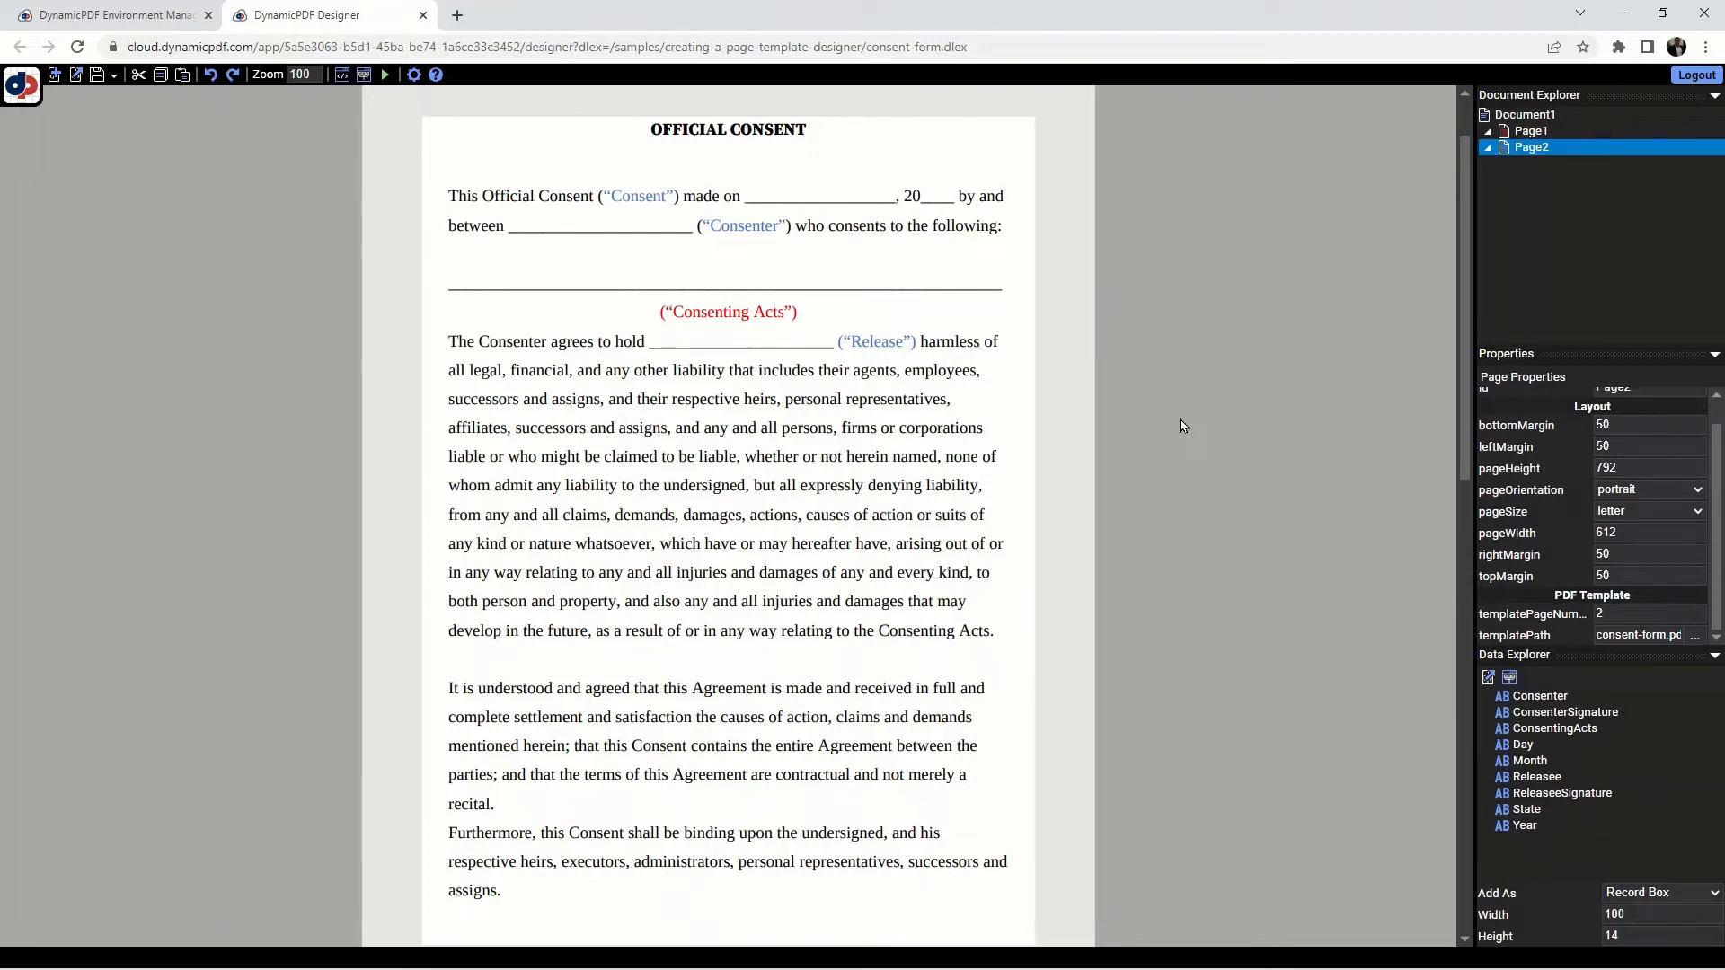
Step: Add a record area on Page1 over the blank after "made on" and fit it to the line's full width
left_click(762, 199)
right_click(762, 199)
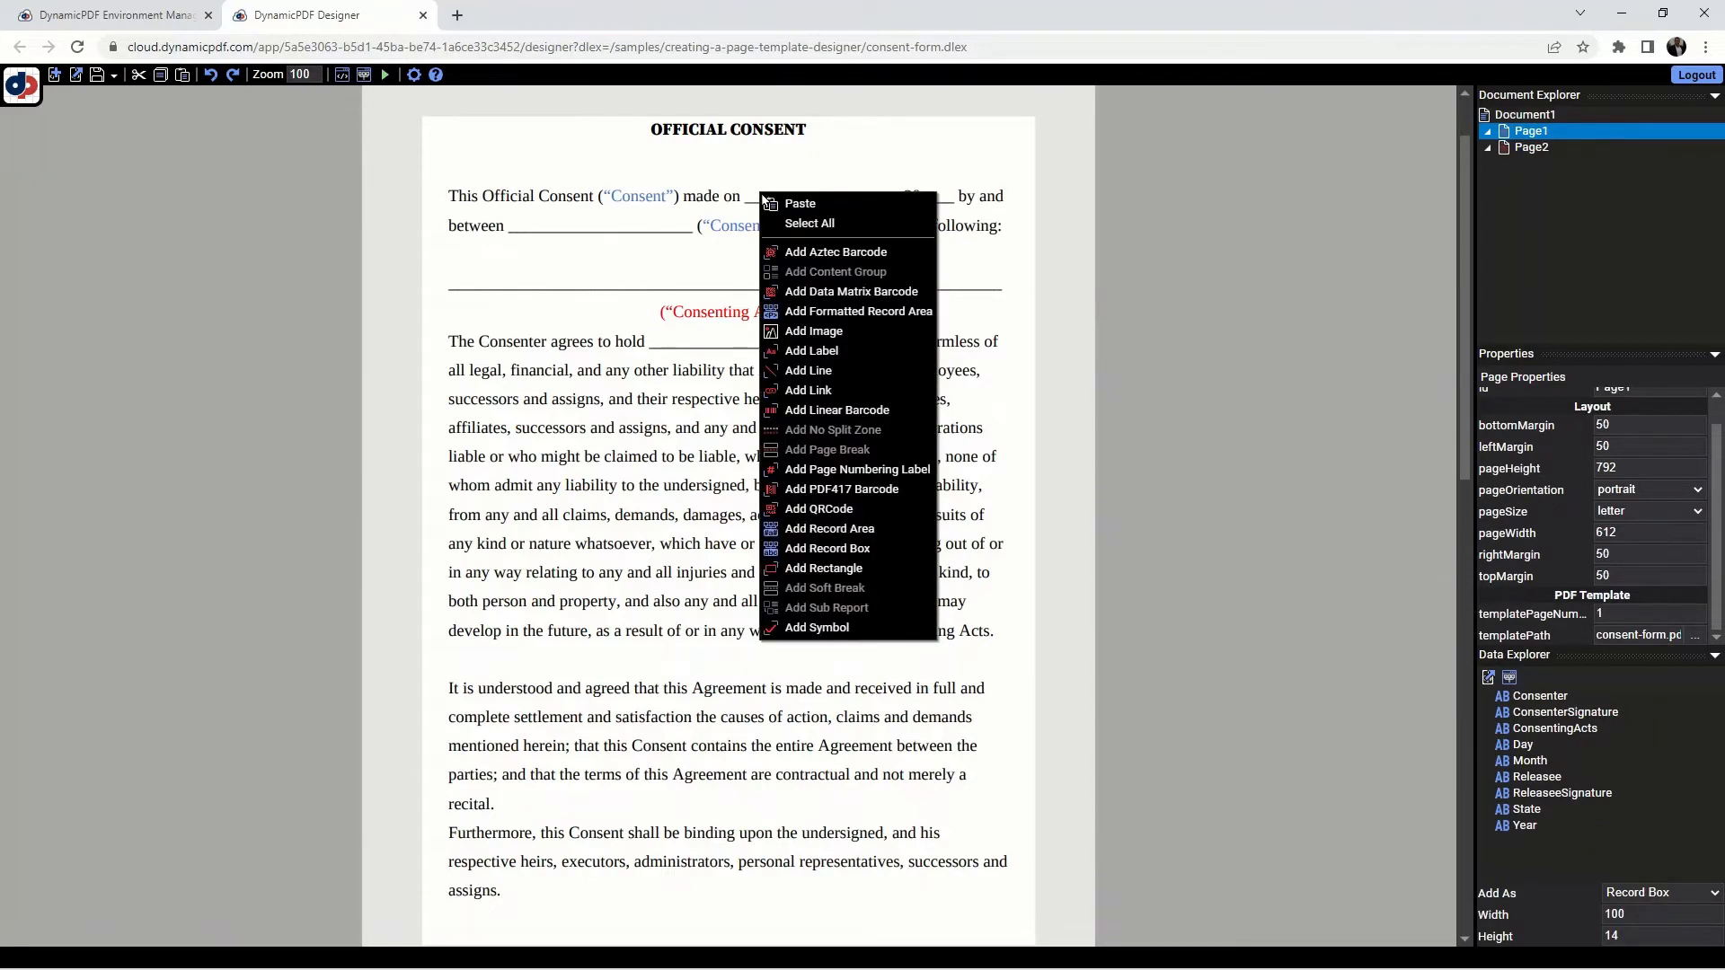
left_click(845, 528)
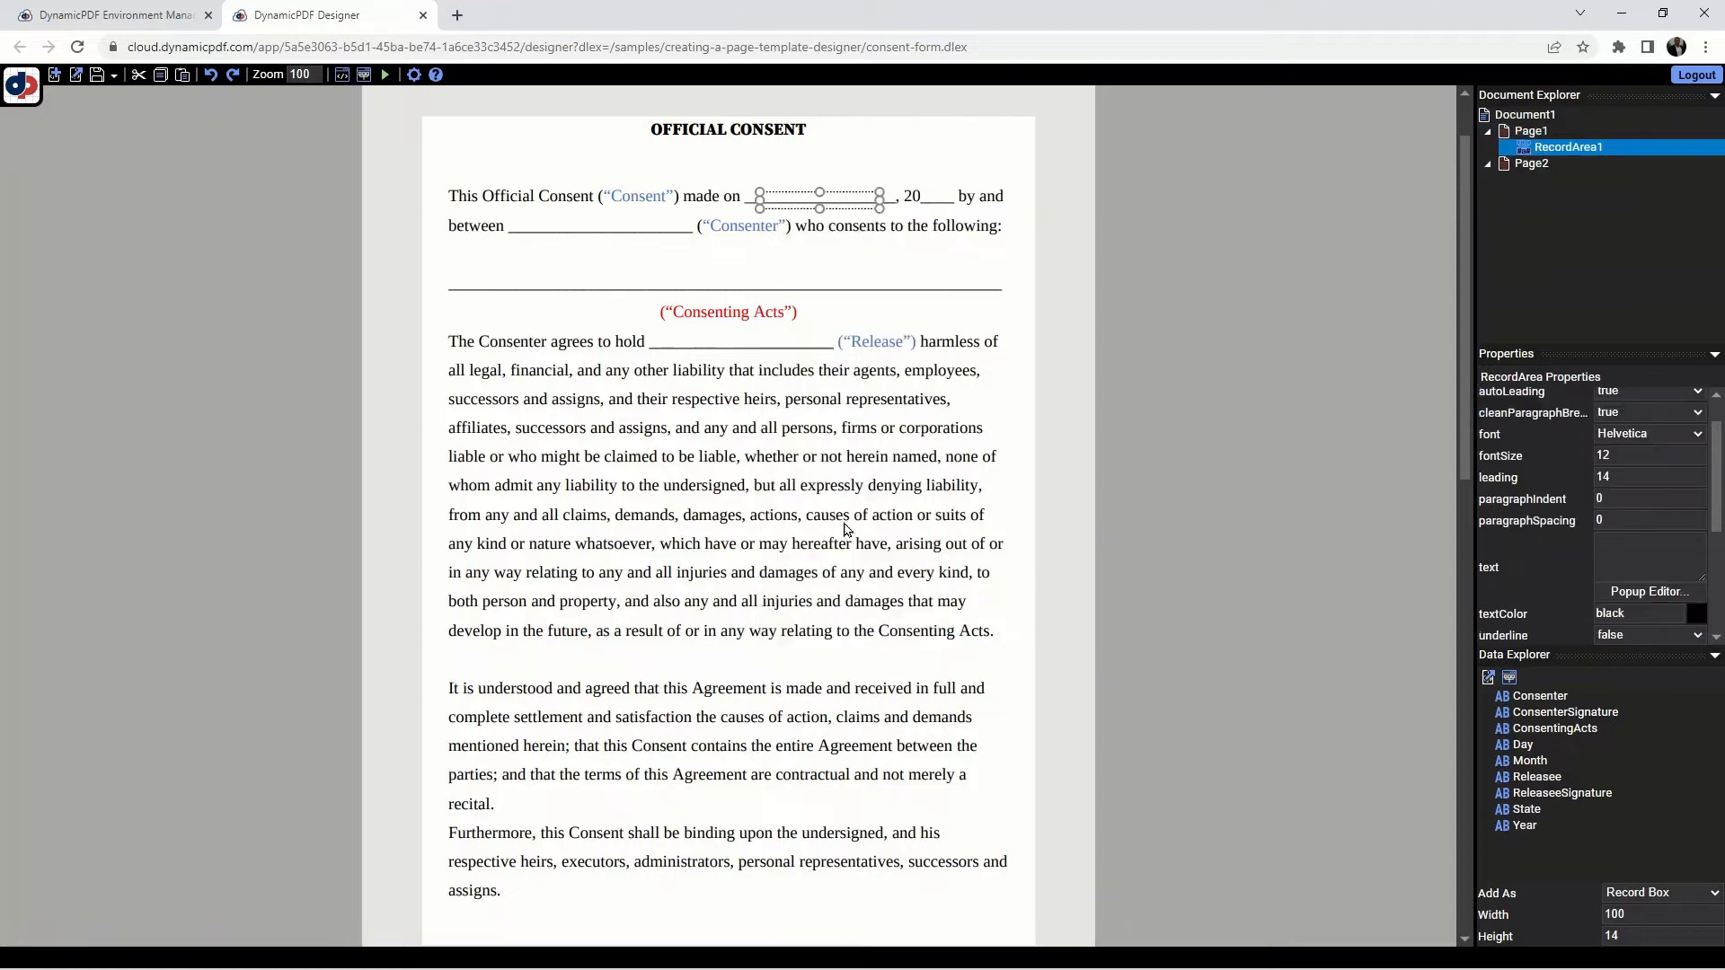
left_click(851, 197)
left_click(847, 198)
left_click_drag(847, 199, 889, 191)
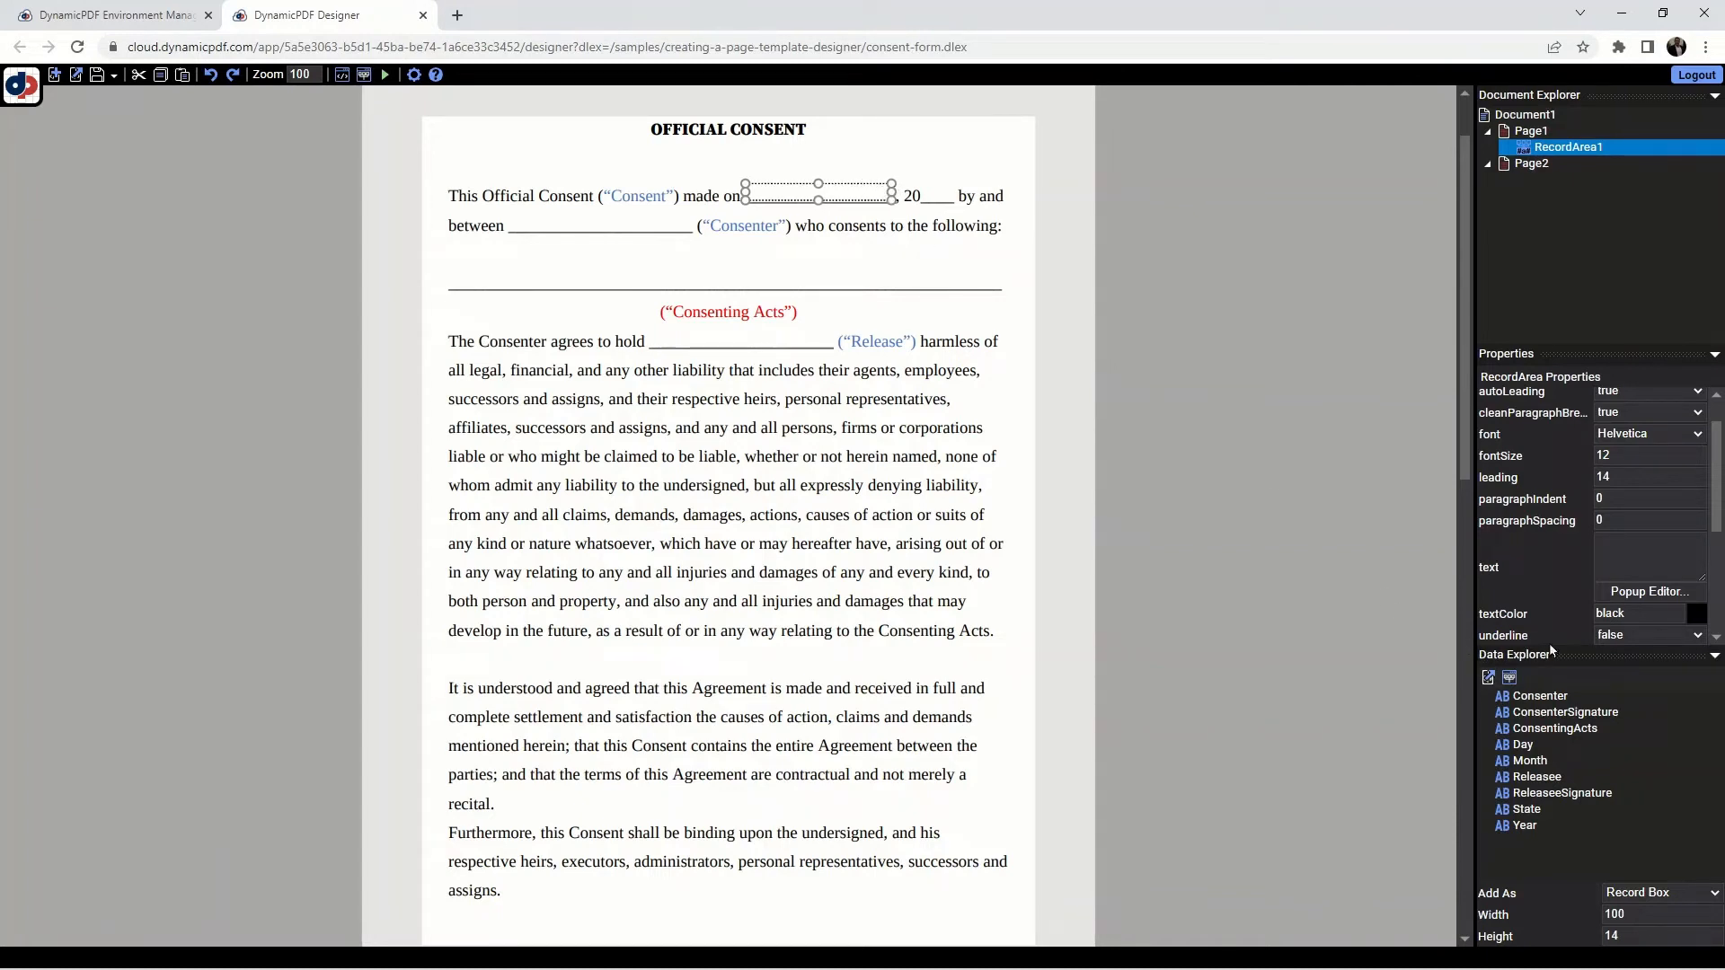
Step: Set the record area's text to #Month#/#Day#
left_click(1633, 547)
type("#Month#")
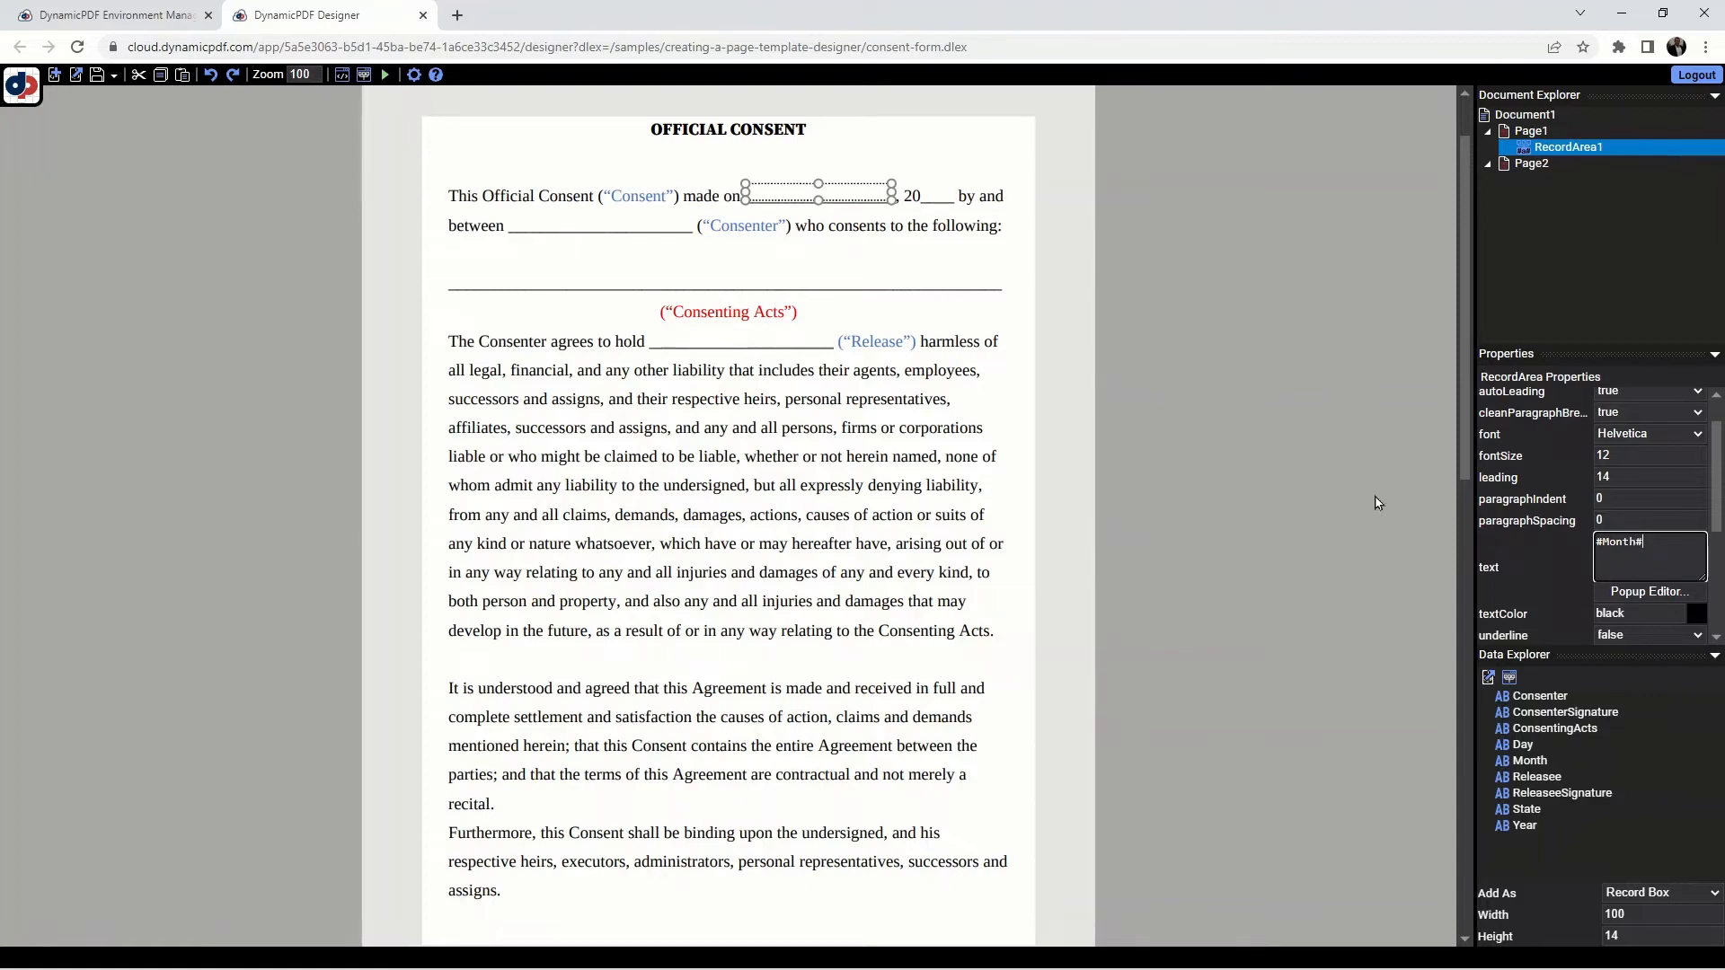
type("/#Day#")
left_click(1377, 500)
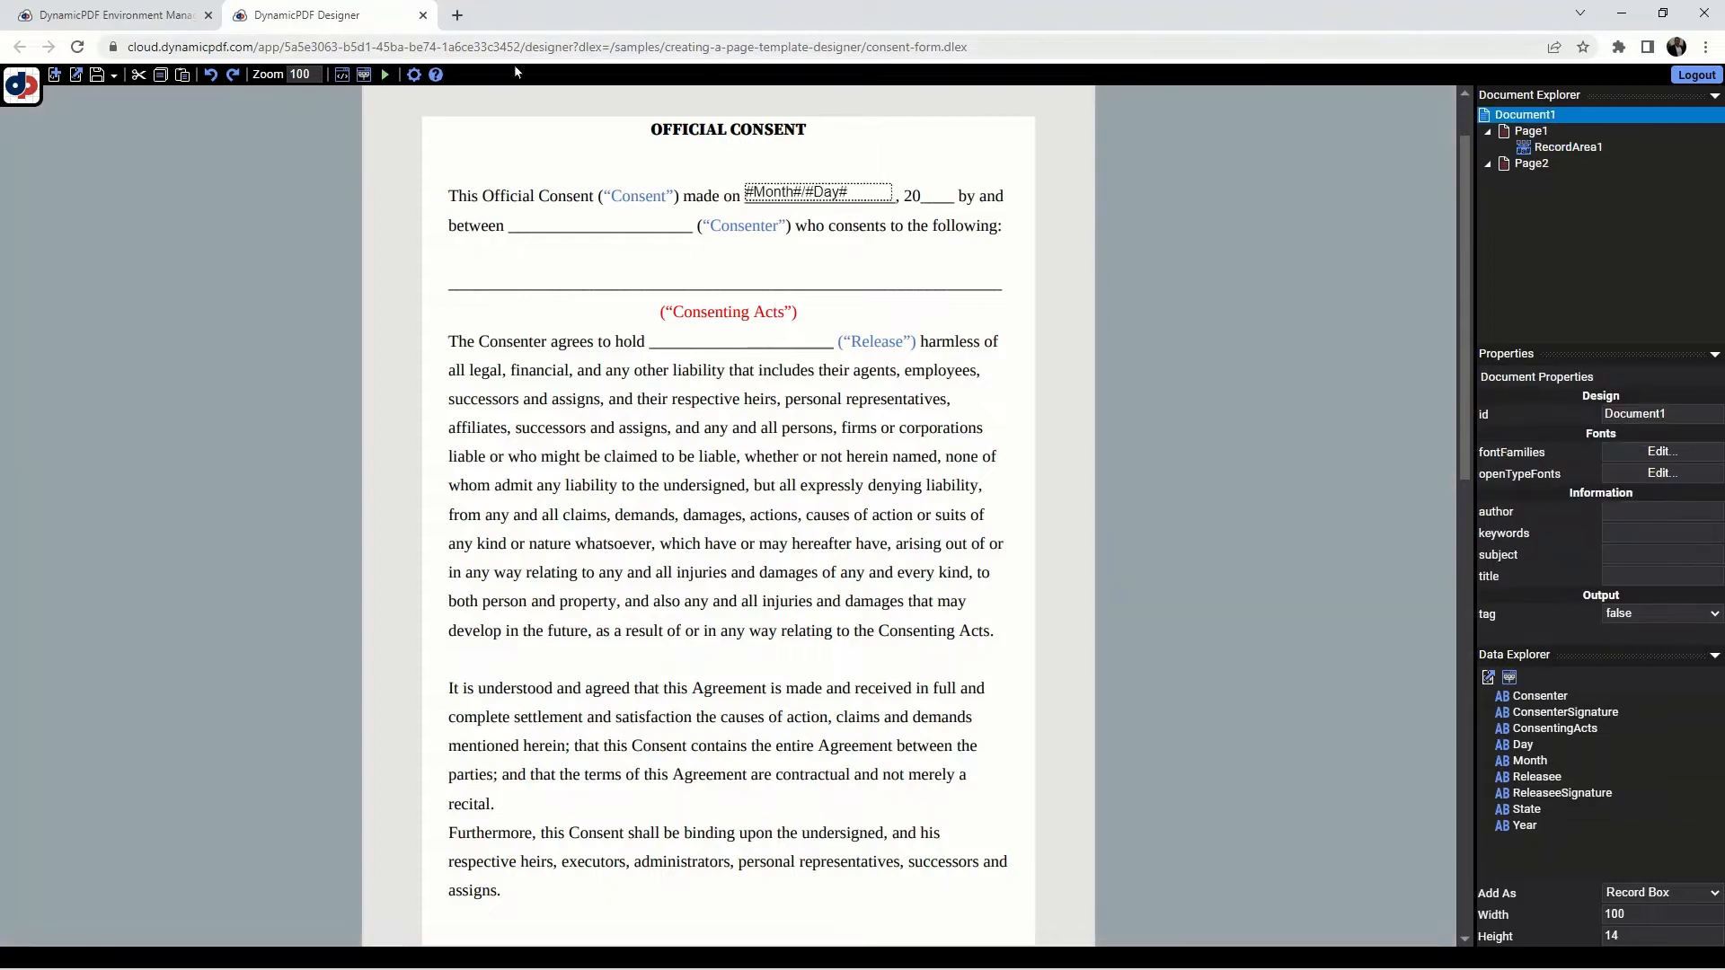
Step: Run the layout to check the date in the generated PDF, close the preview, and reselect the date record area
left_click(383, 73)
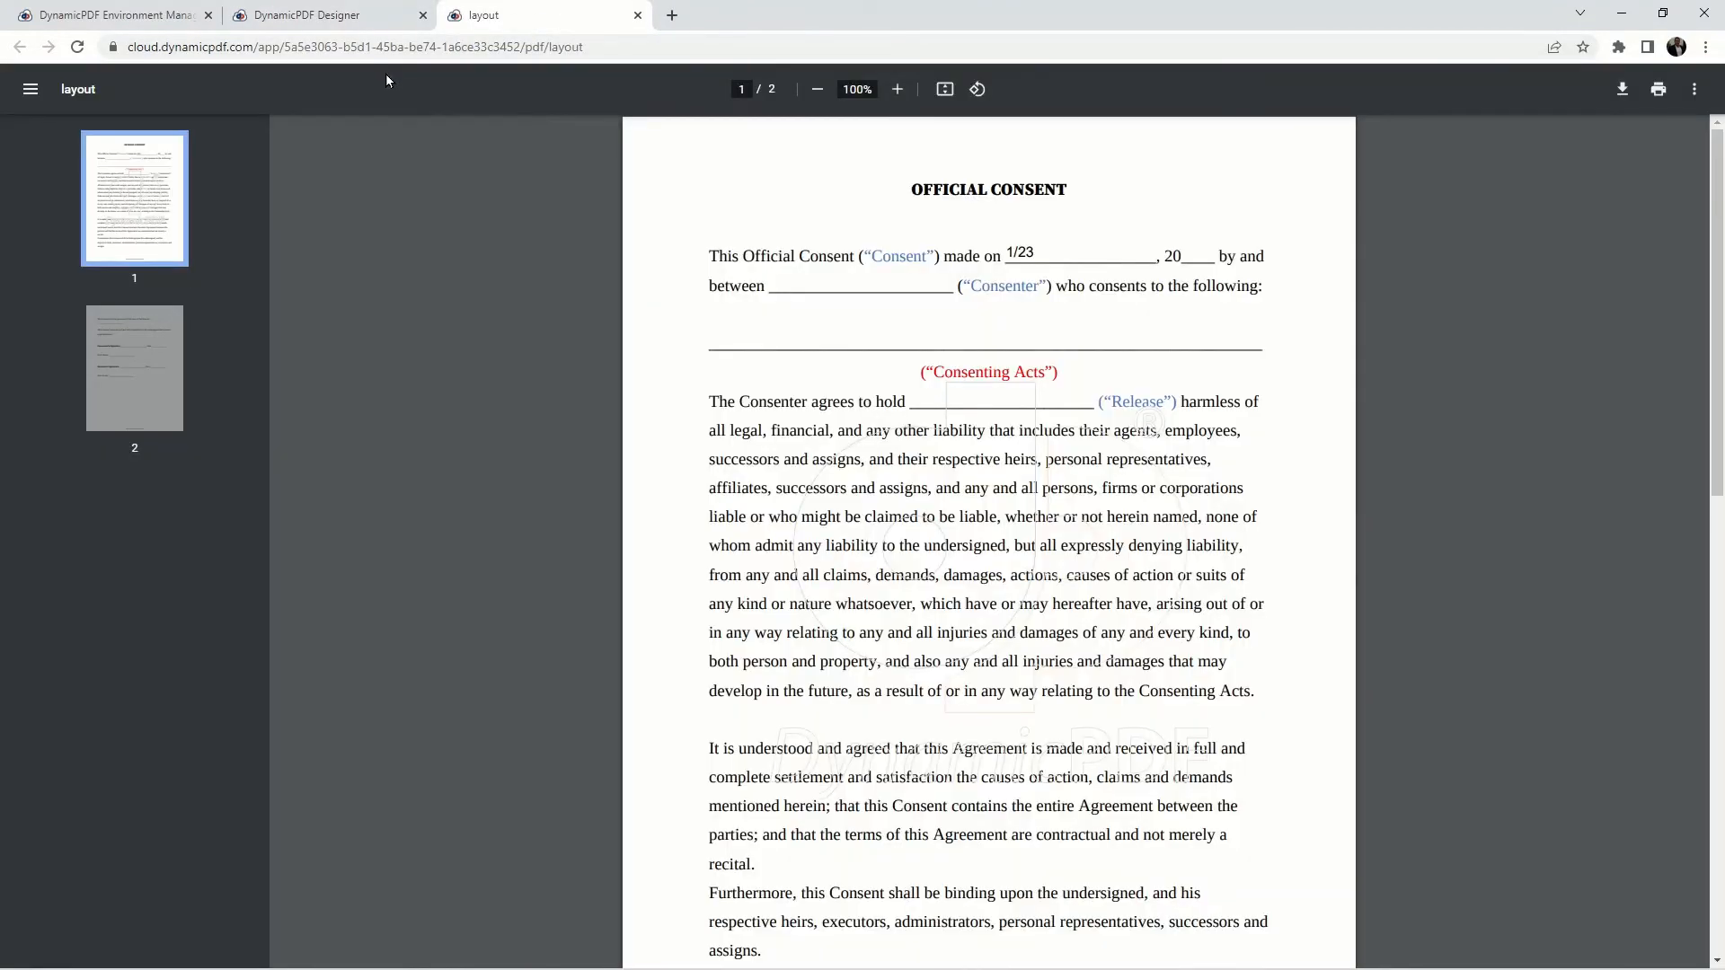
left_click(638, 18)
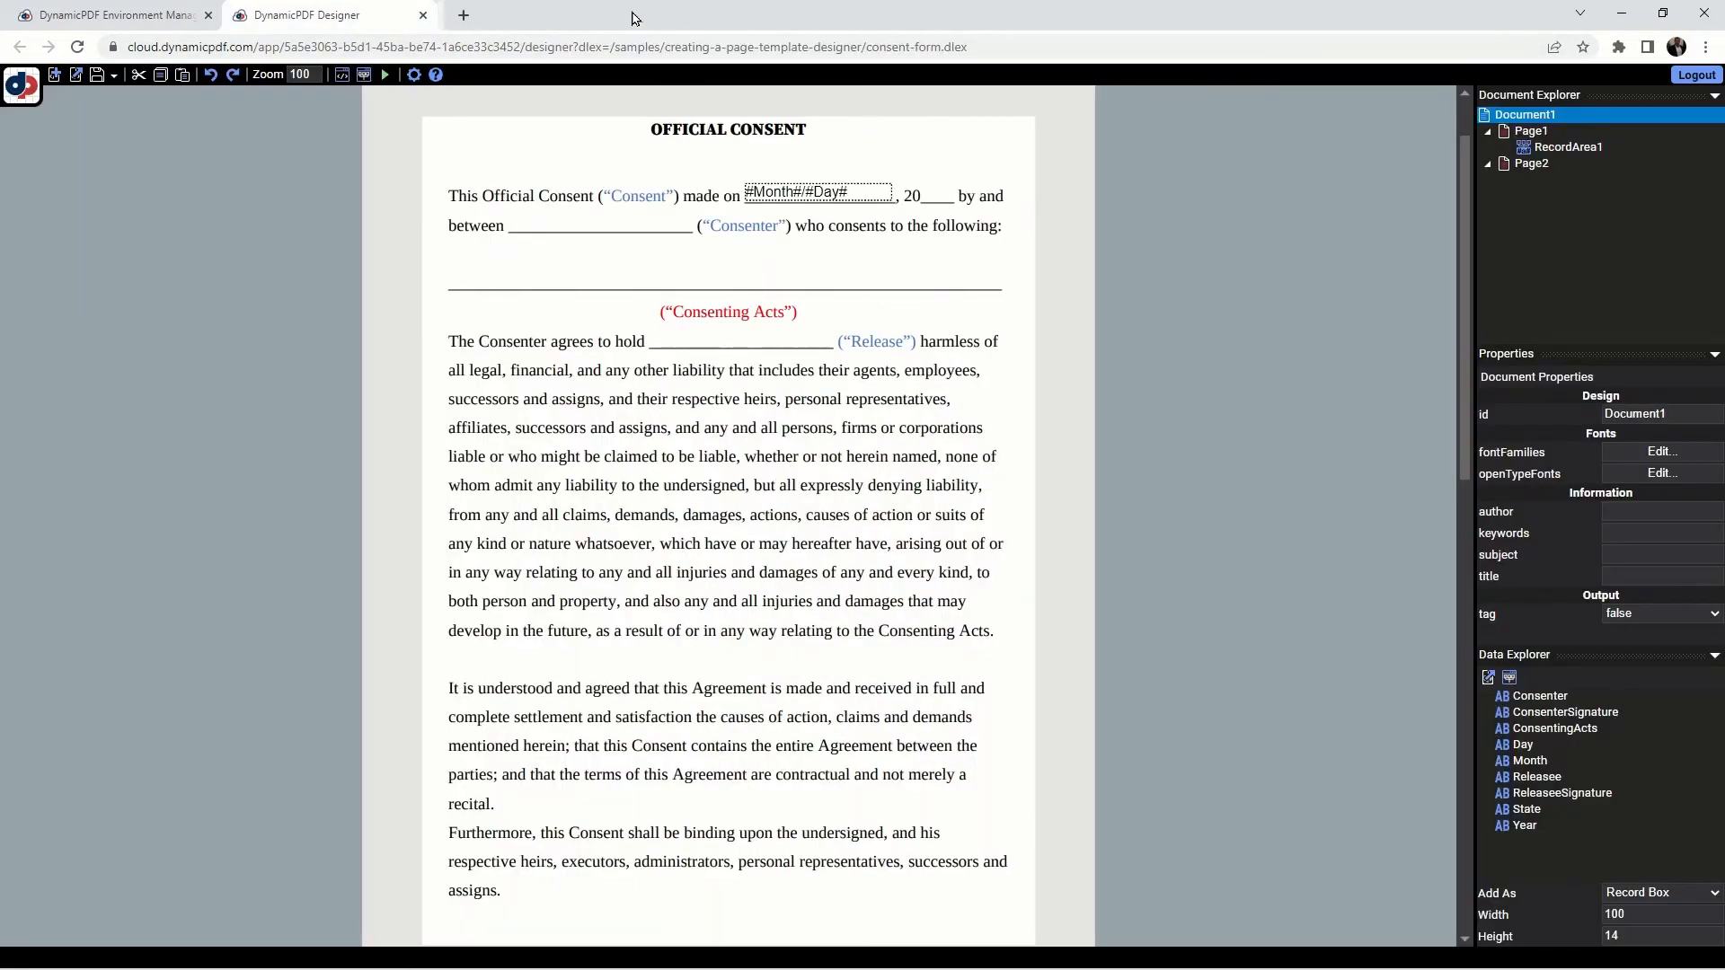
right_click(830, 193)
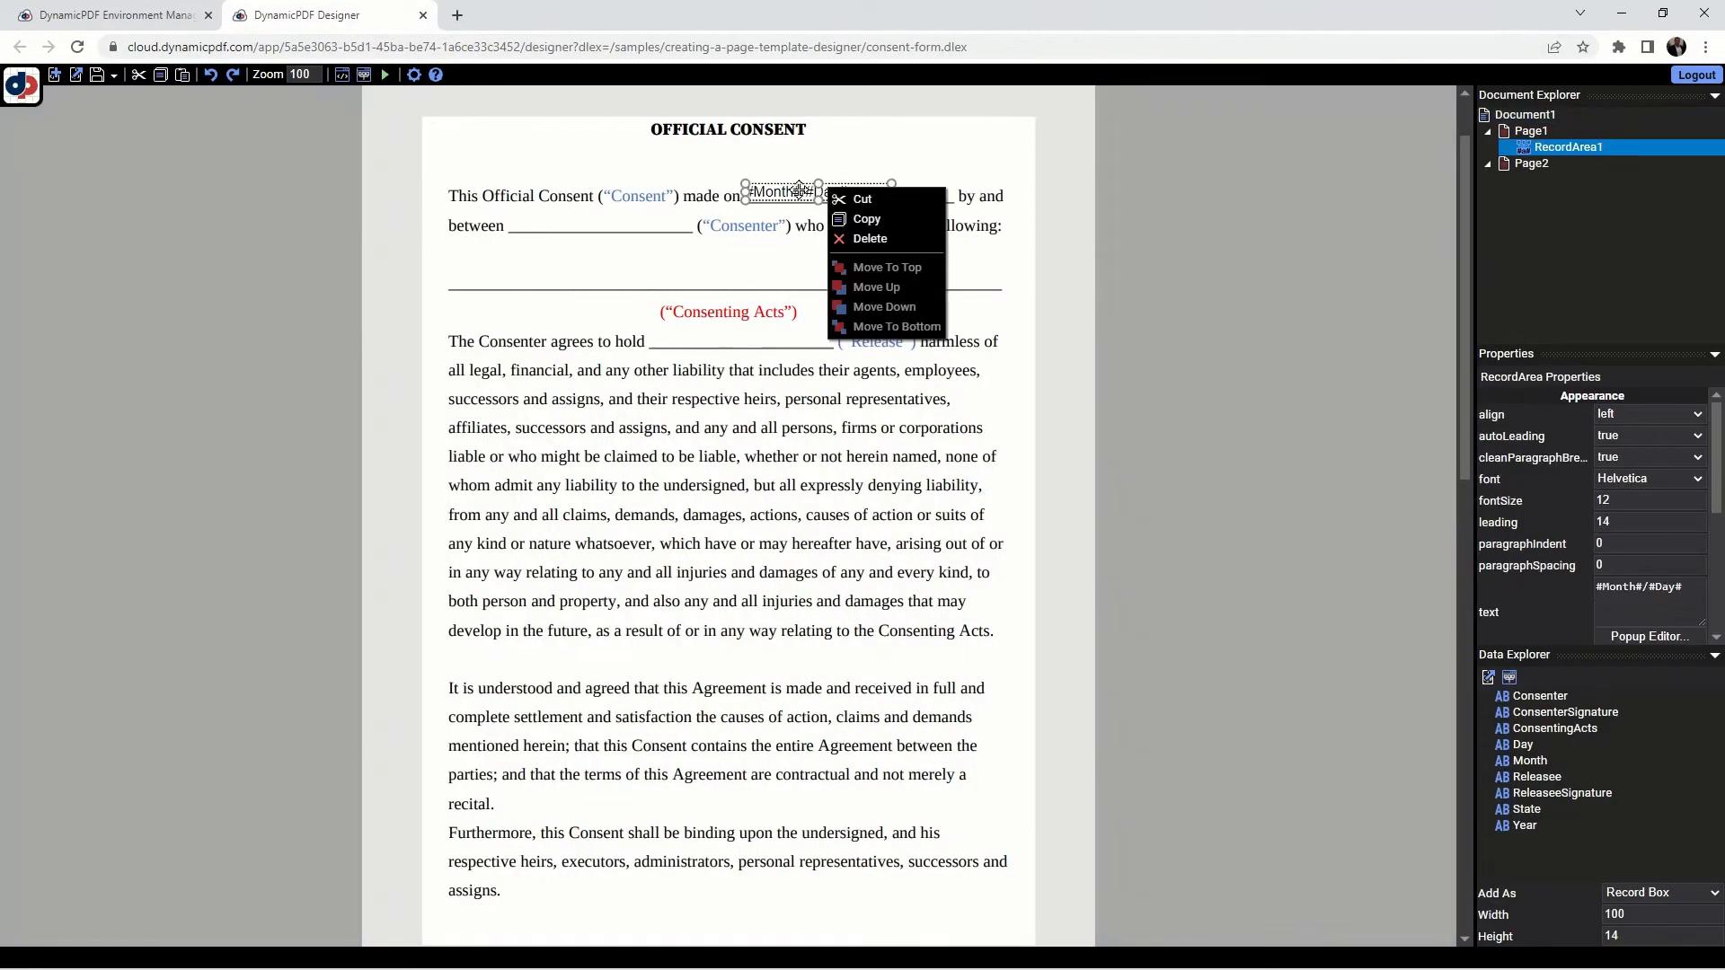
key("Escape")
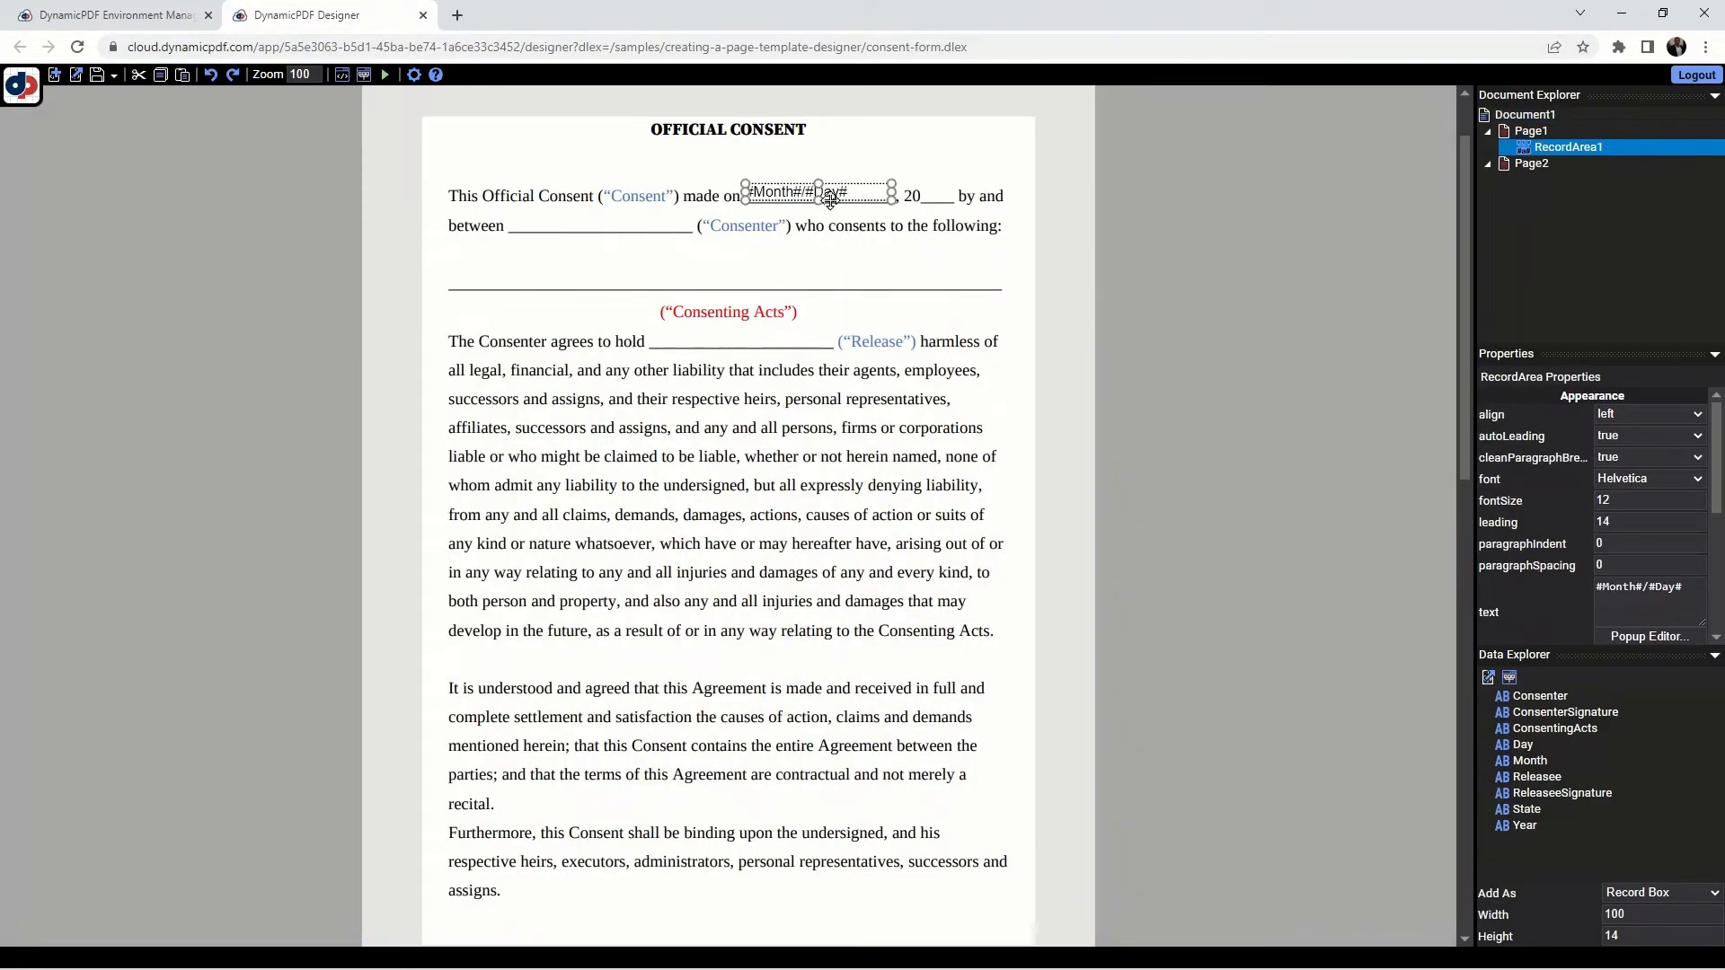
Step: Set the date record area's alignment to center
left_click(1640, 418)
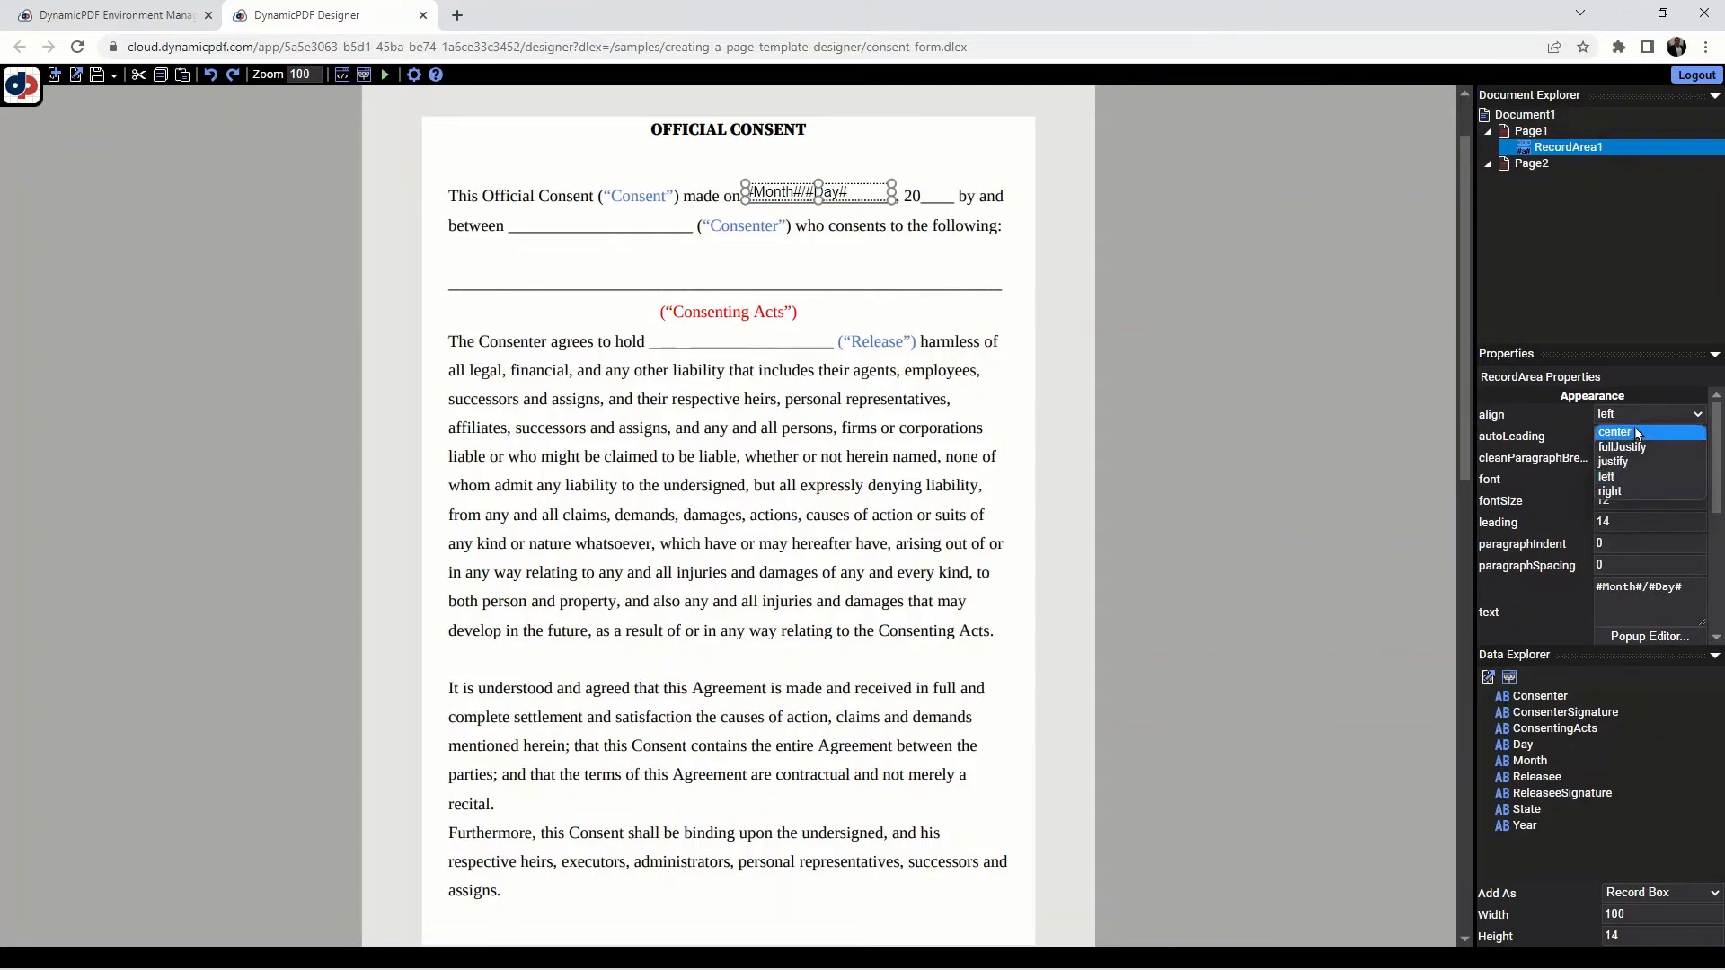
left_click(1631, 433)
left_click(943, 205)
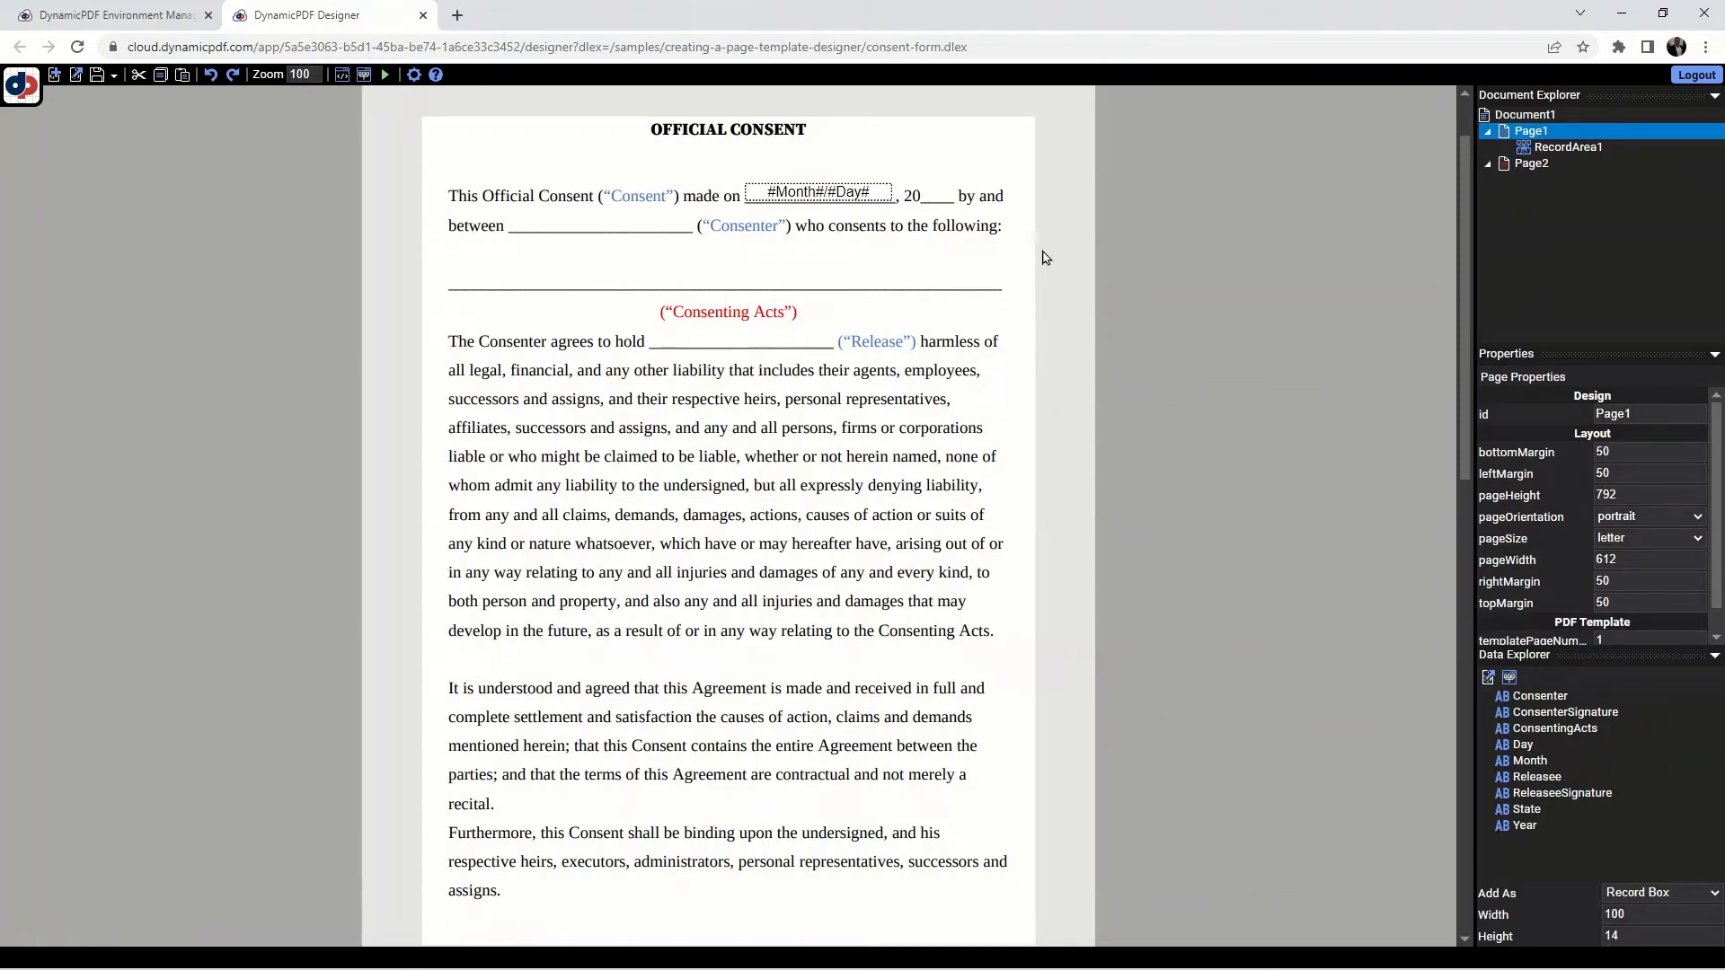
Step: Add a record area with the text #Right(Year,2)# on Page1 and fit it over the short blank after "20"
right_click(936, 195)
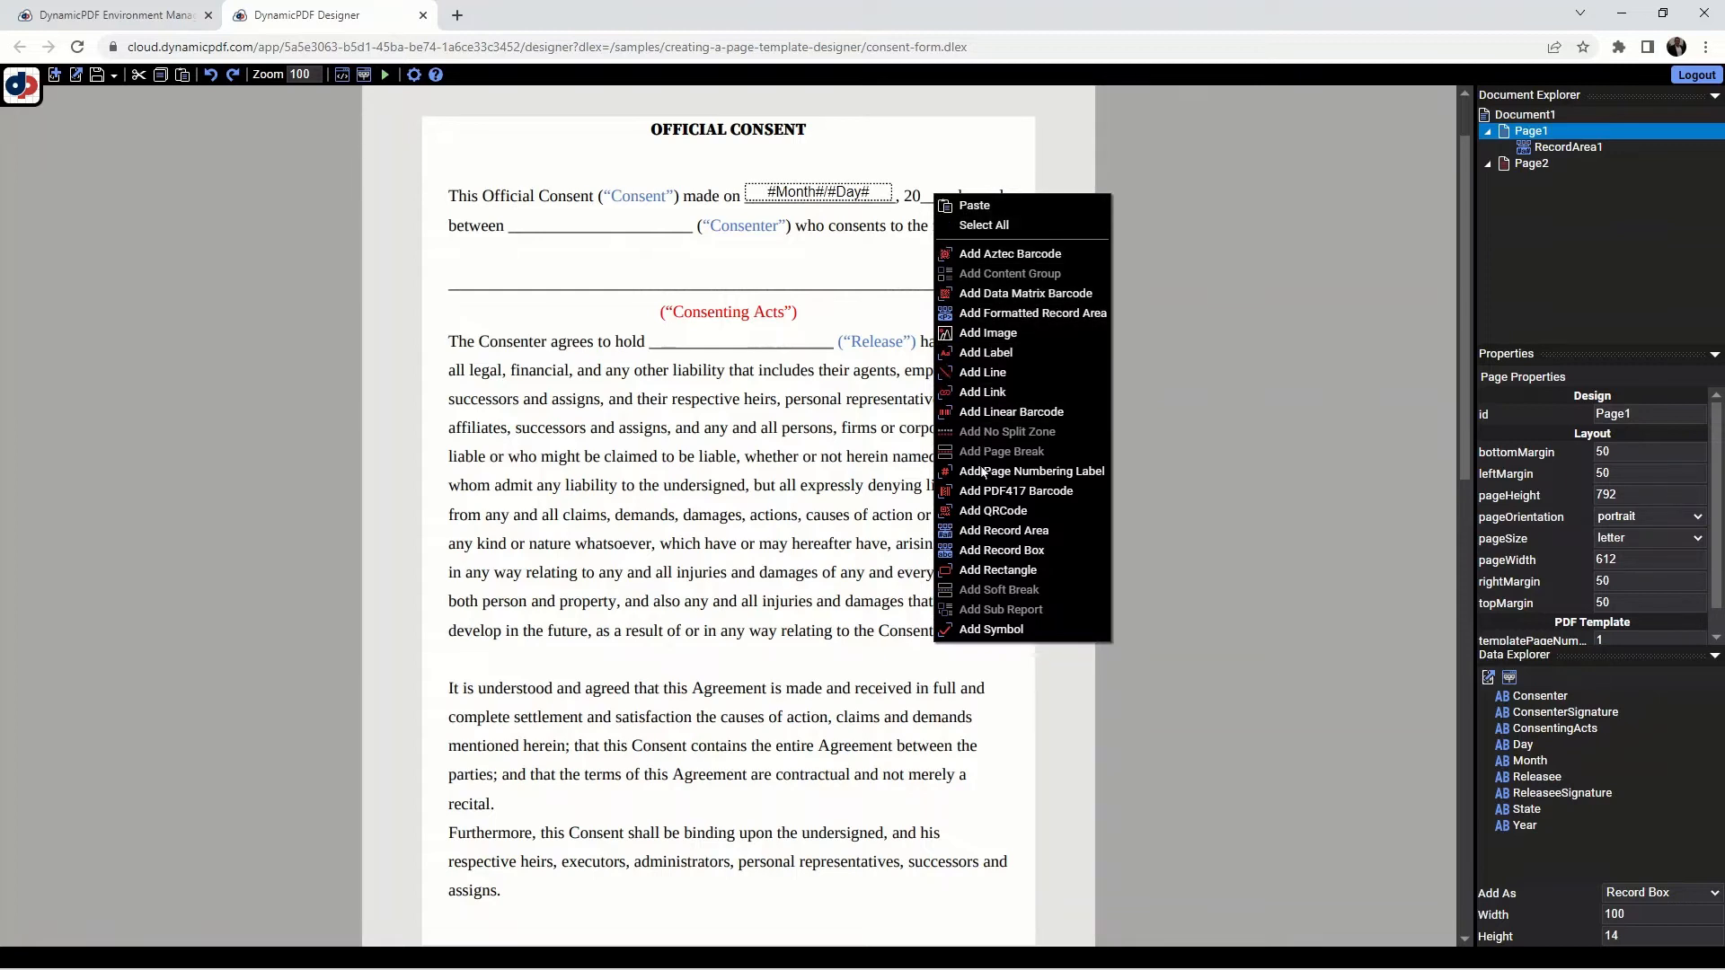
left_click(996, 530)
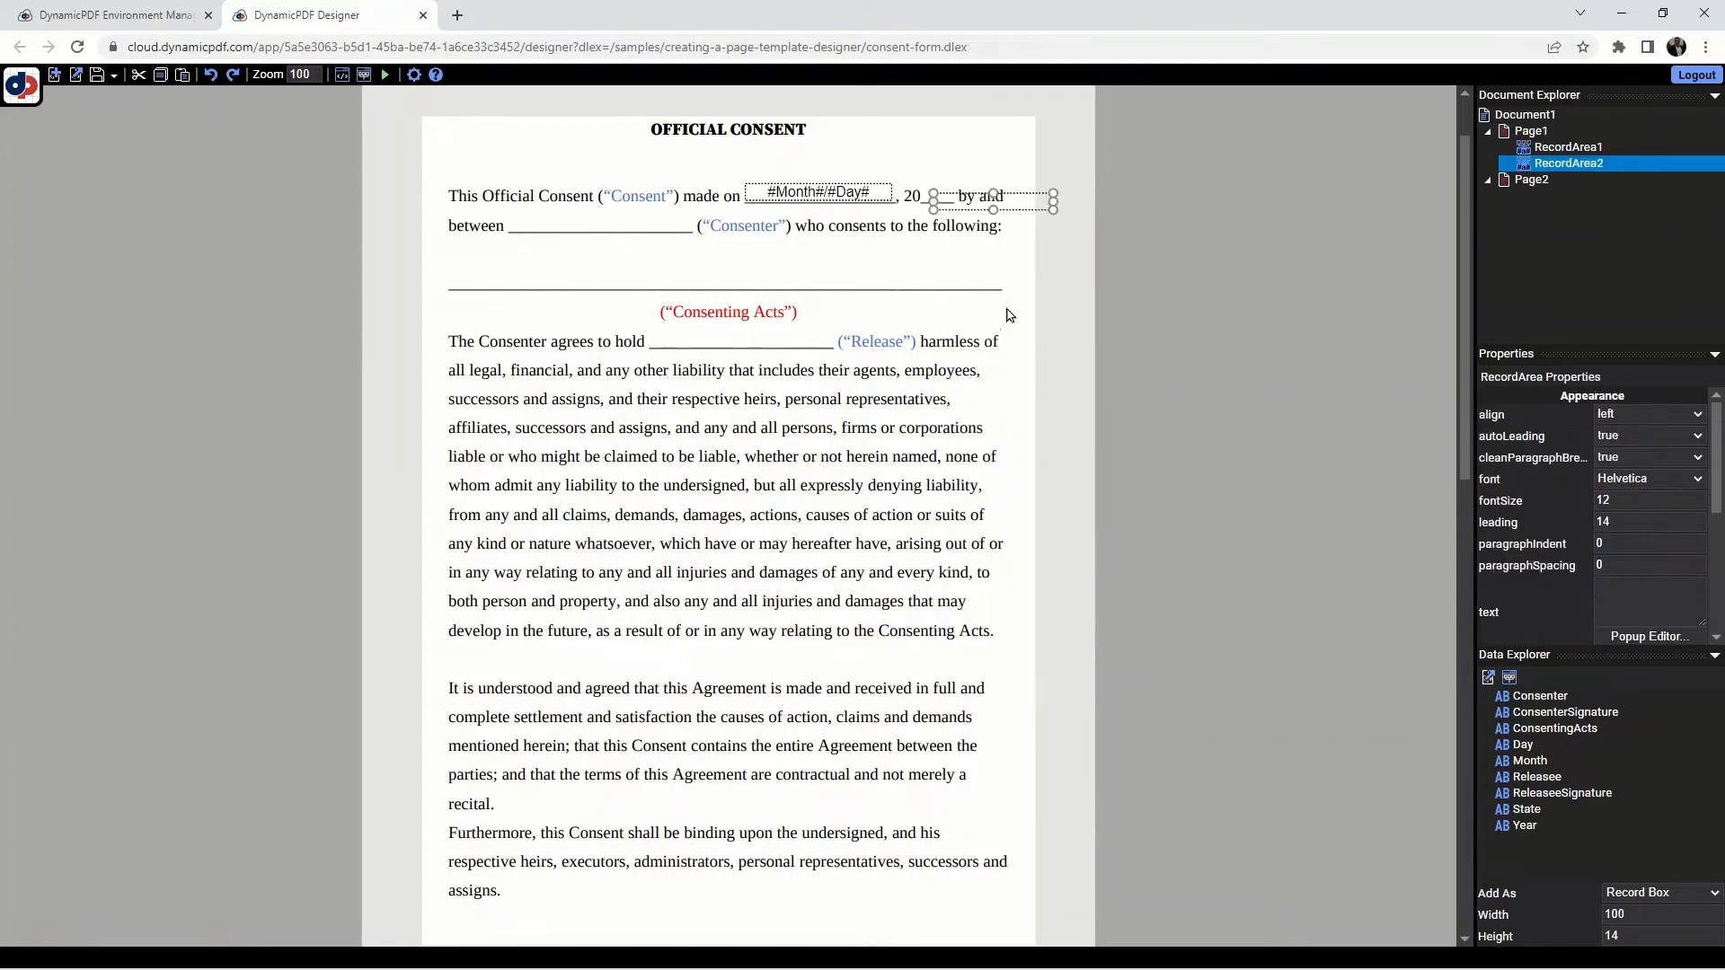
left_click(1623, 591)
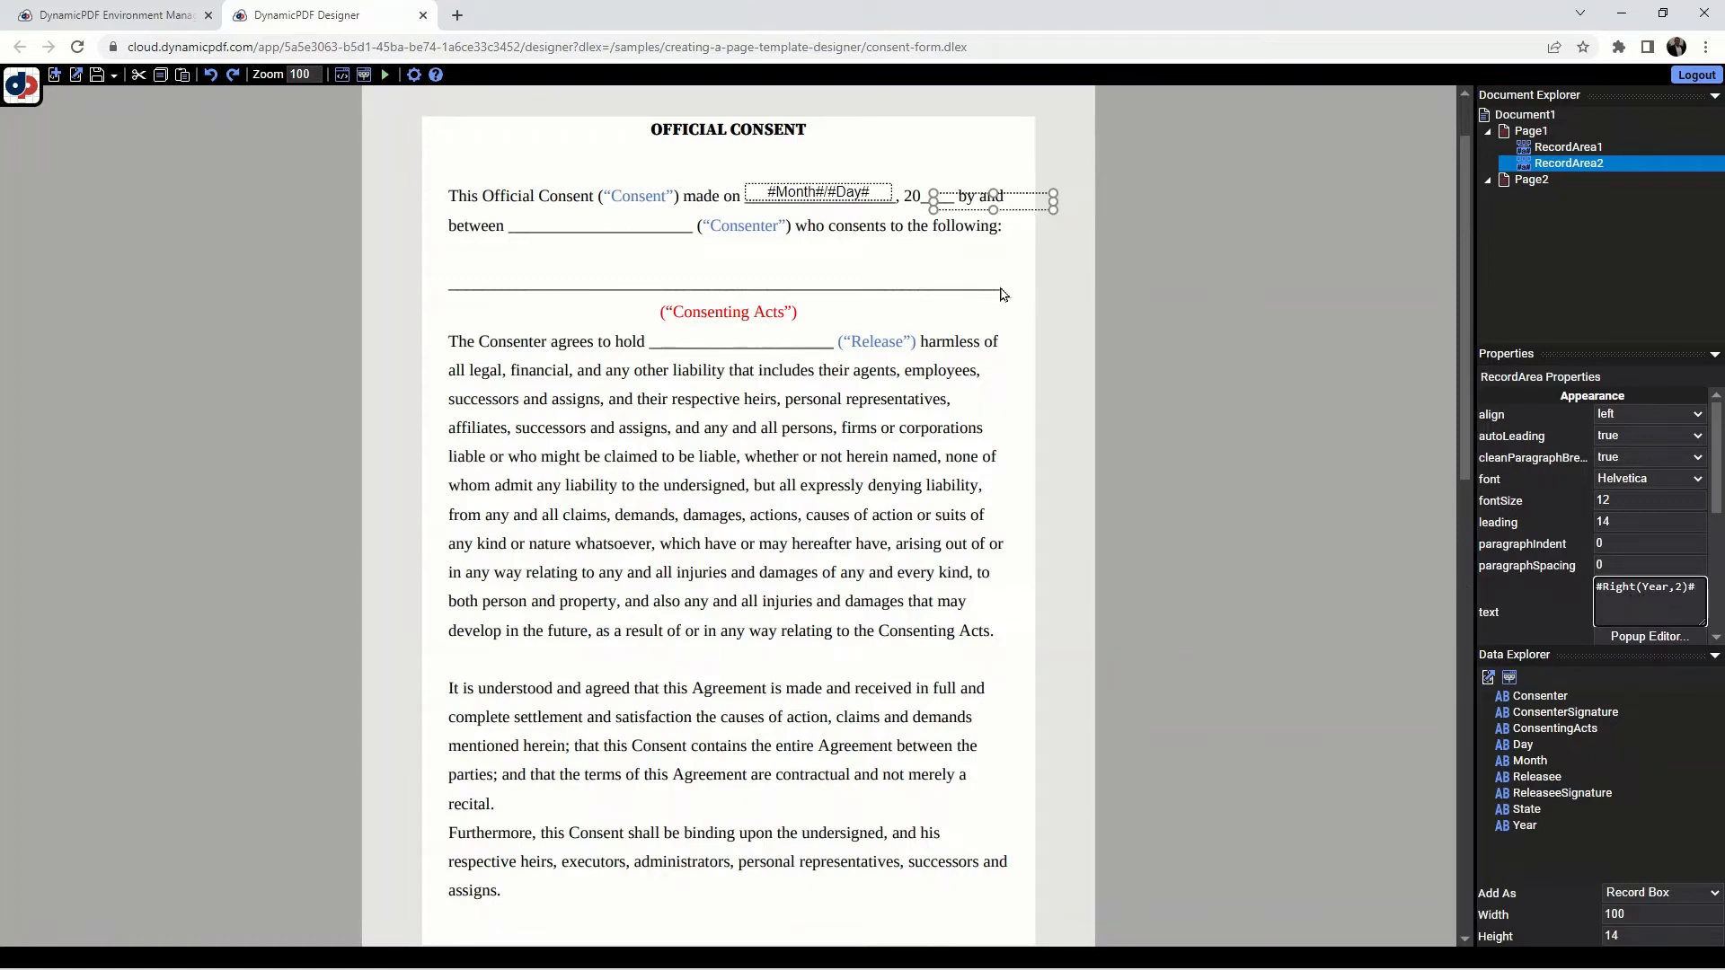
left_click(1017, 199)
left_click_drag(1017, 200, 954, 193)
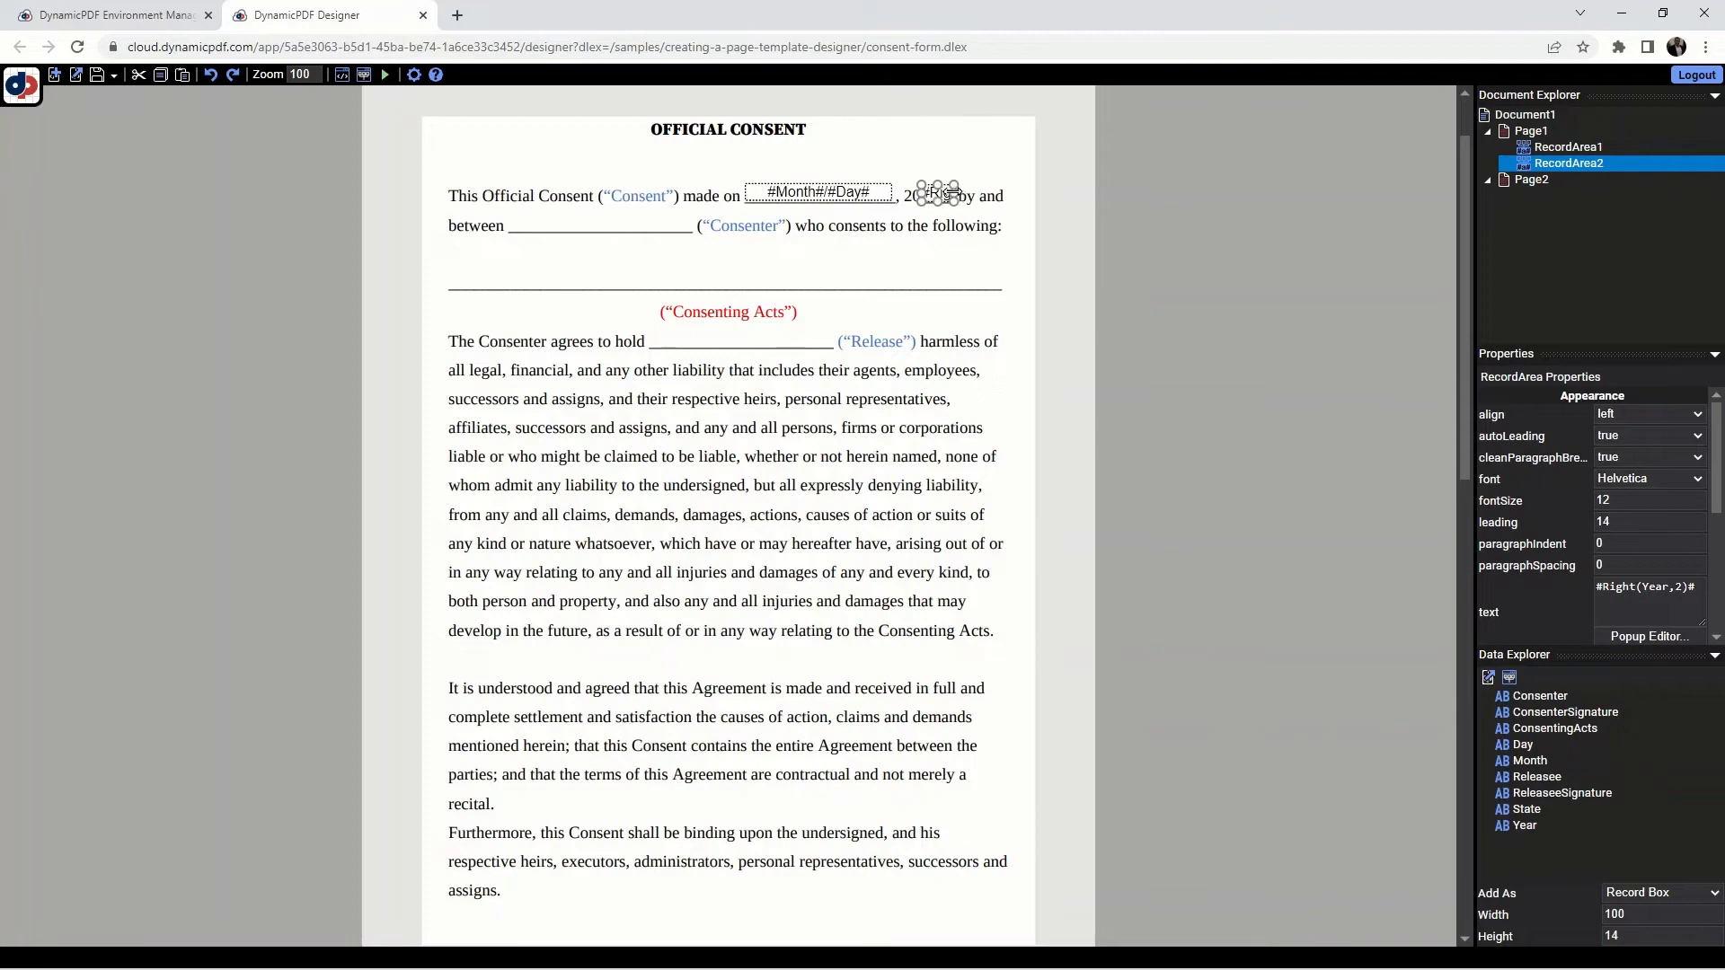
left_click(597, 112)
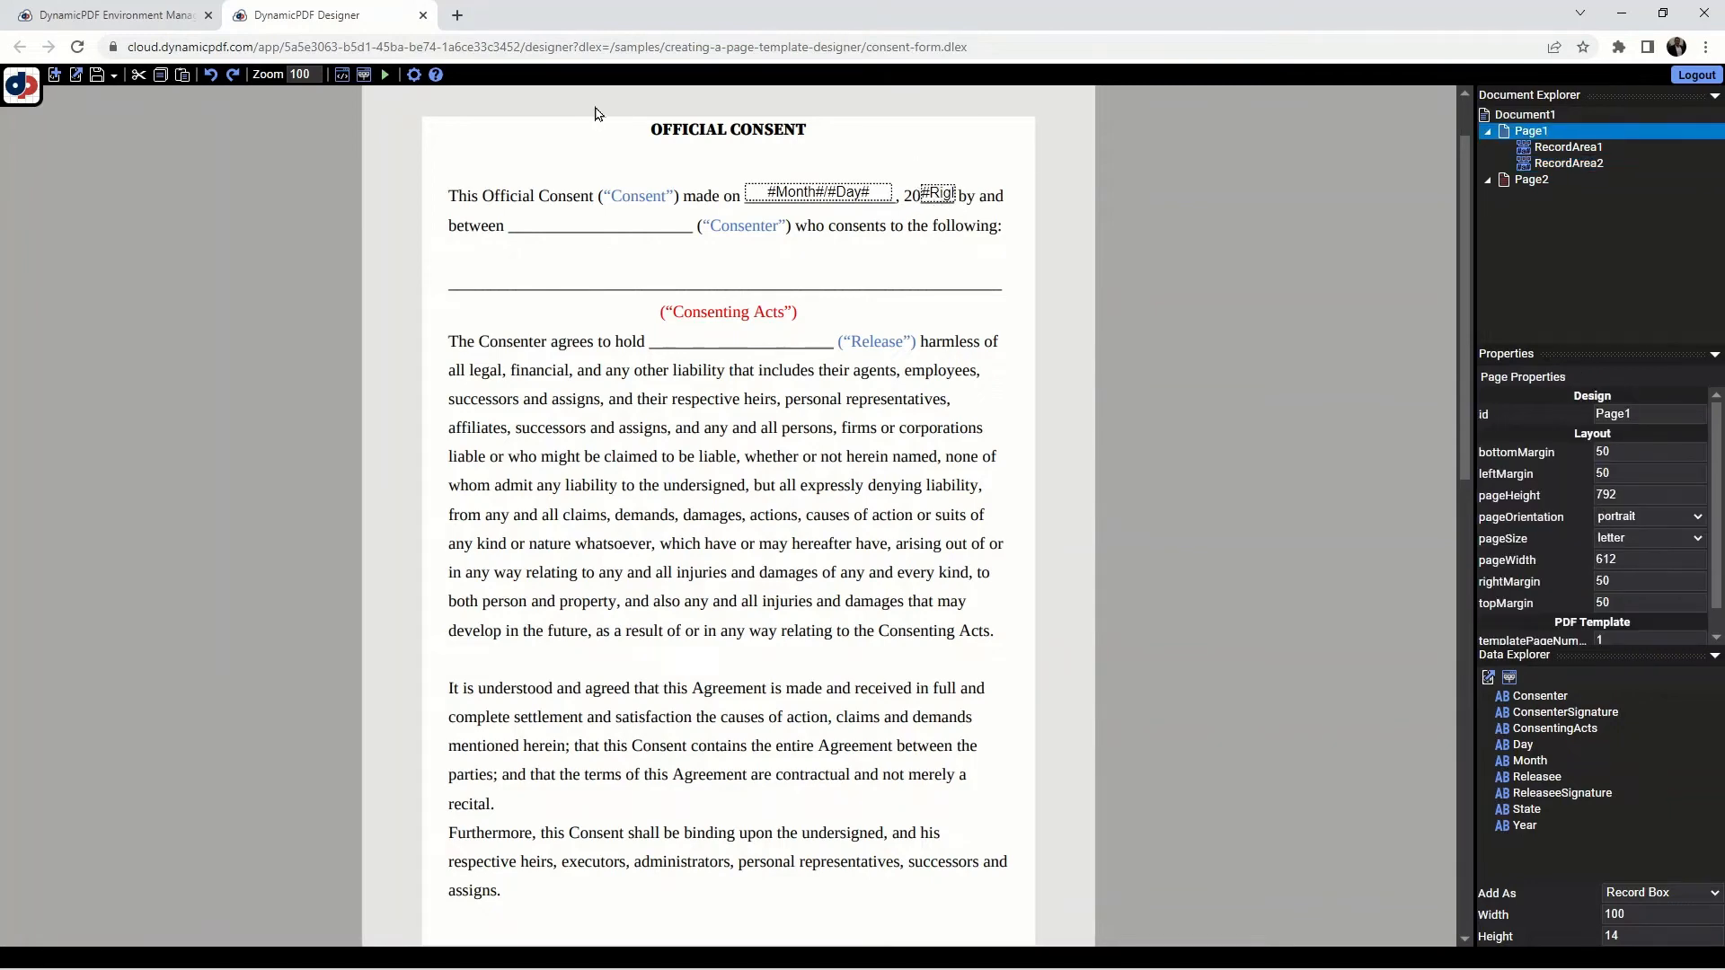
Step: Run the layout to check the year, nudge its record area slightly to the right, and recheck the generated PDF
left_click(386, 75)
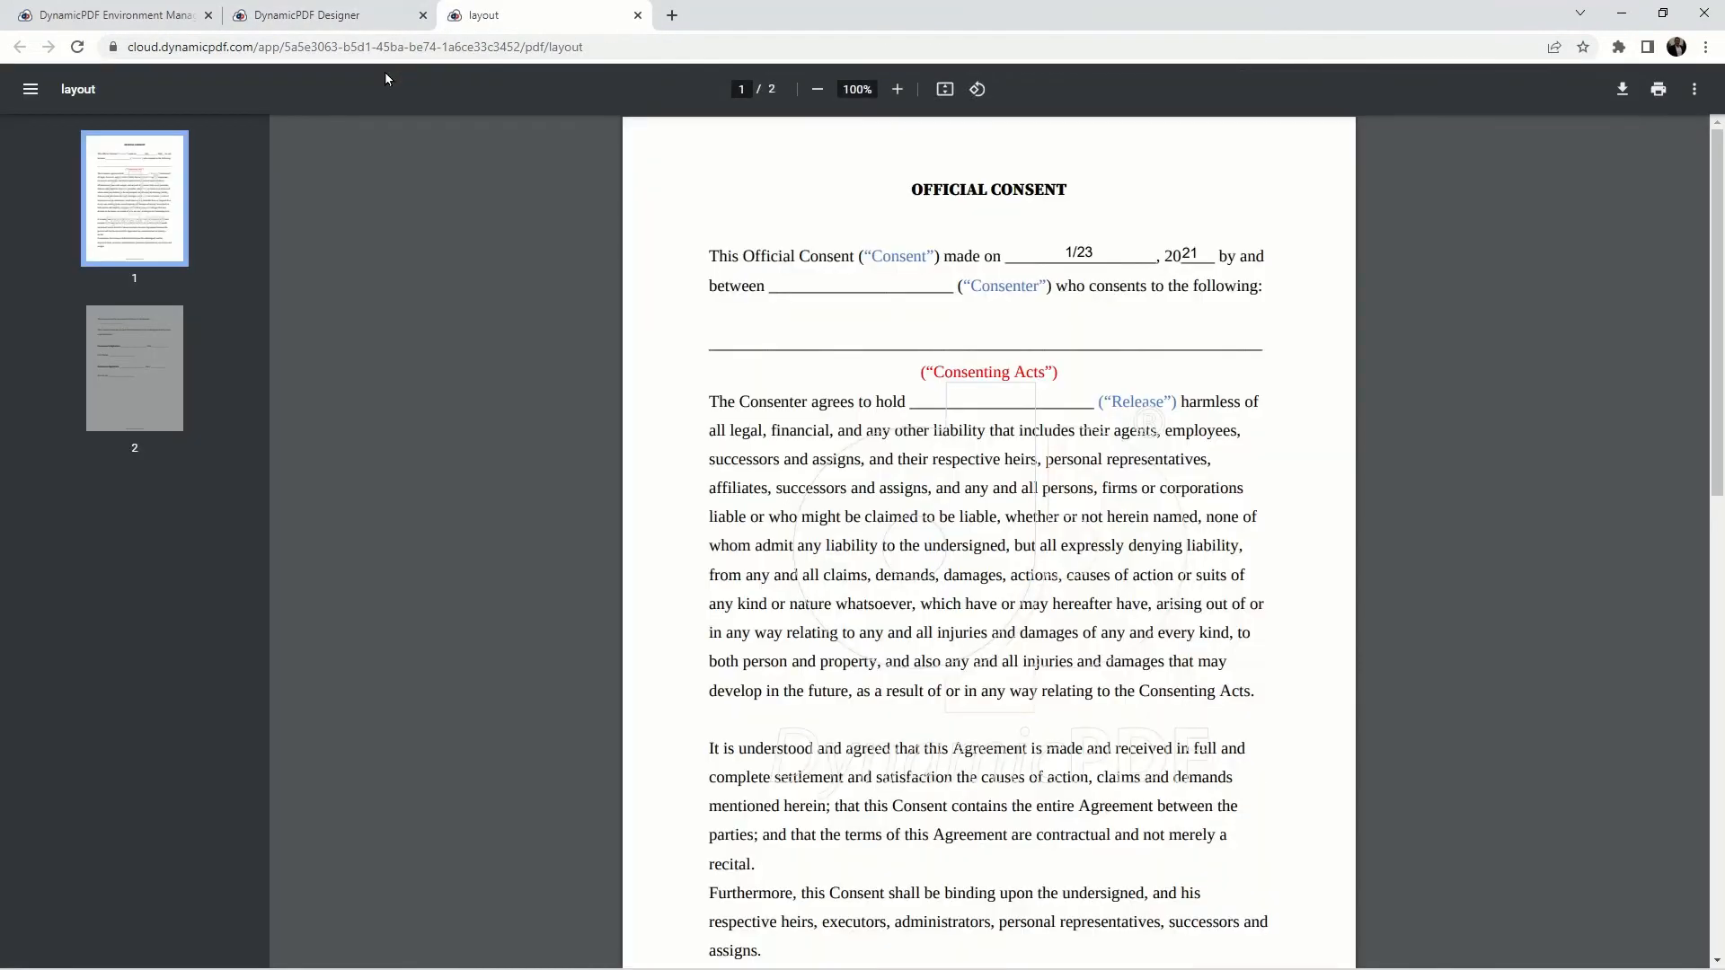
left_click(637, 15)
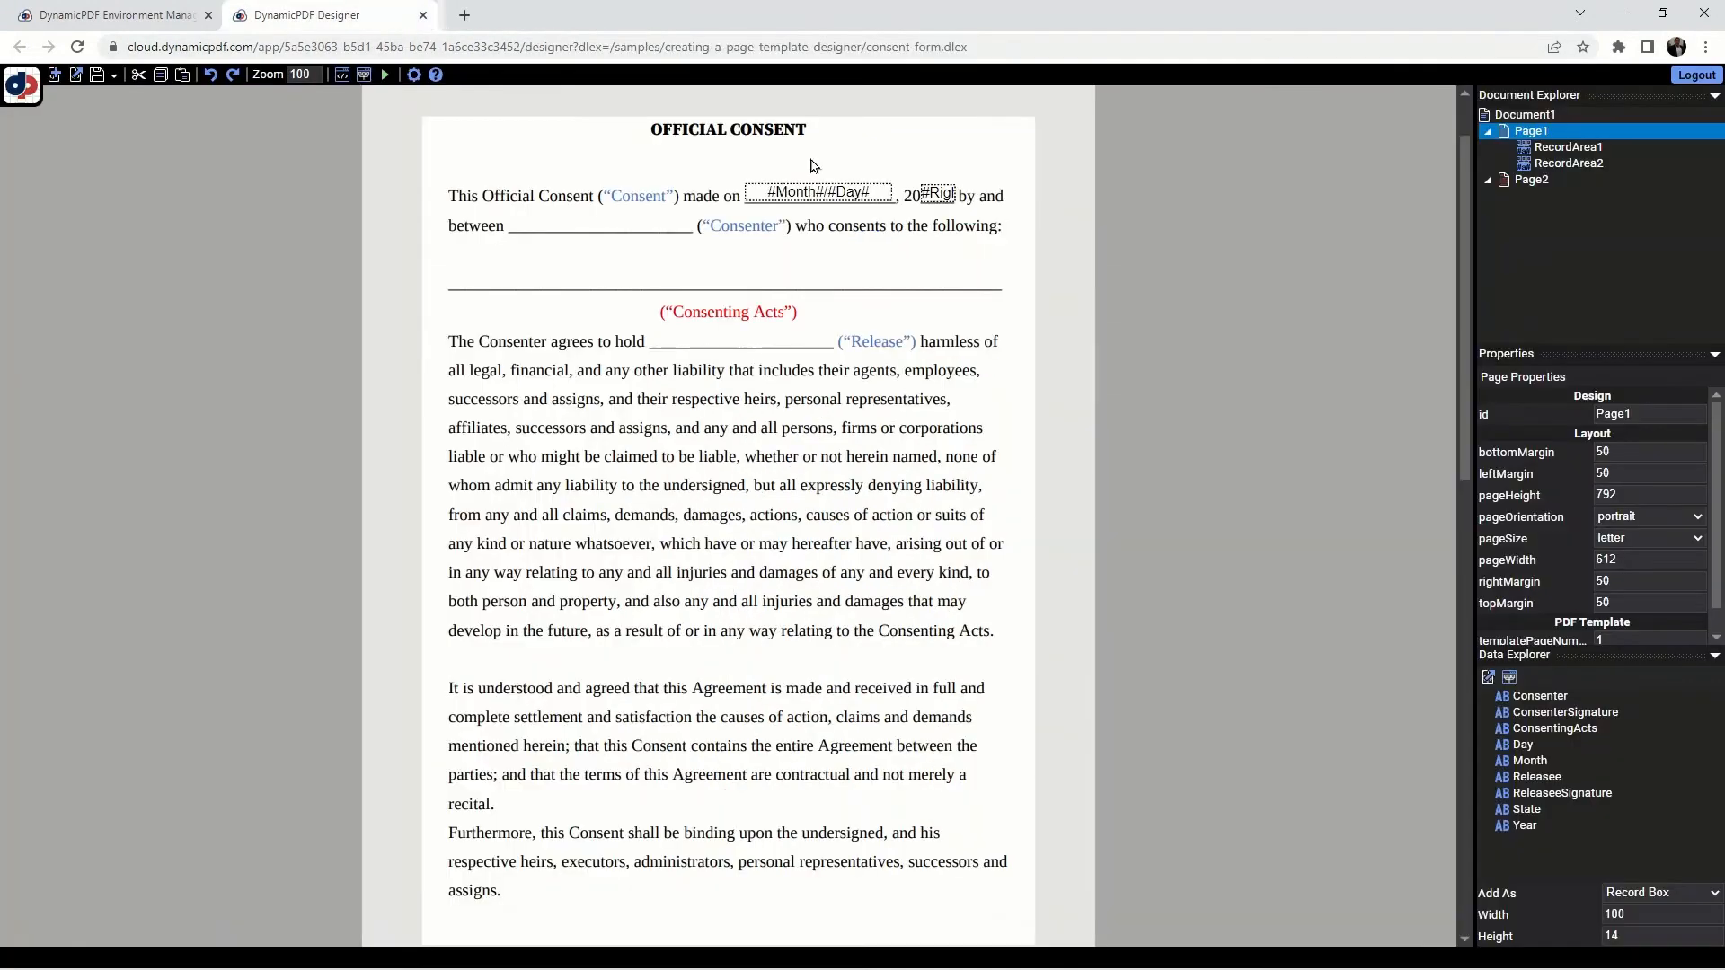
left_click(942, 192)
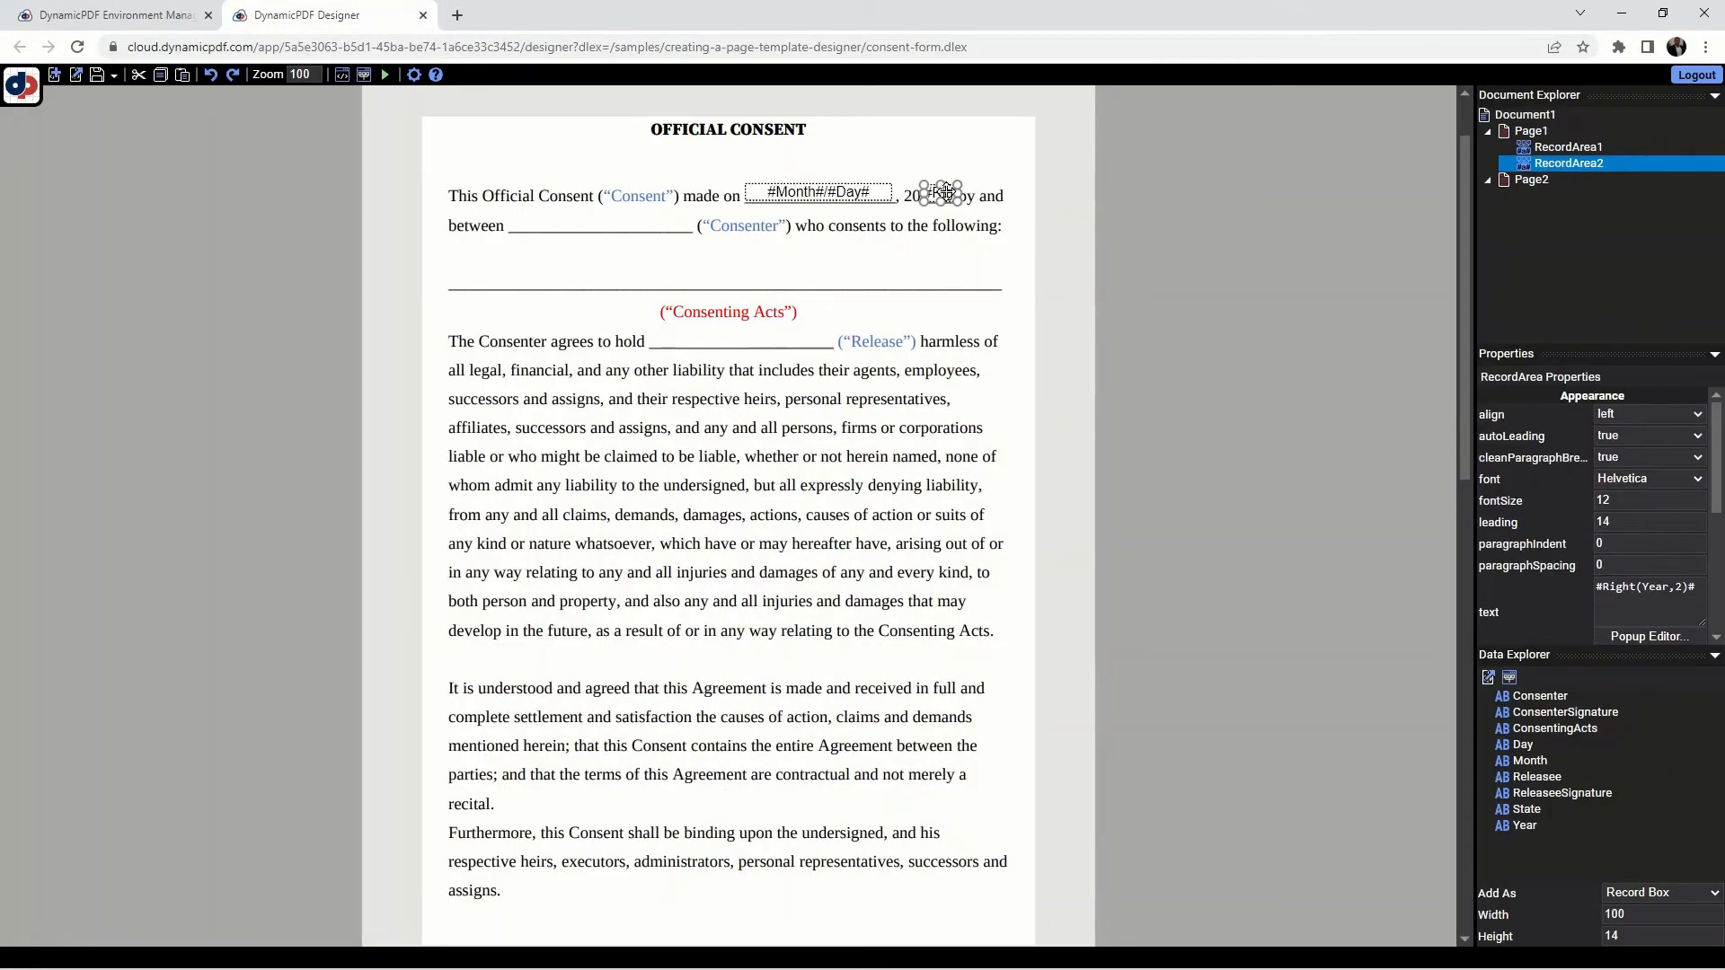
left_click(385, 75)
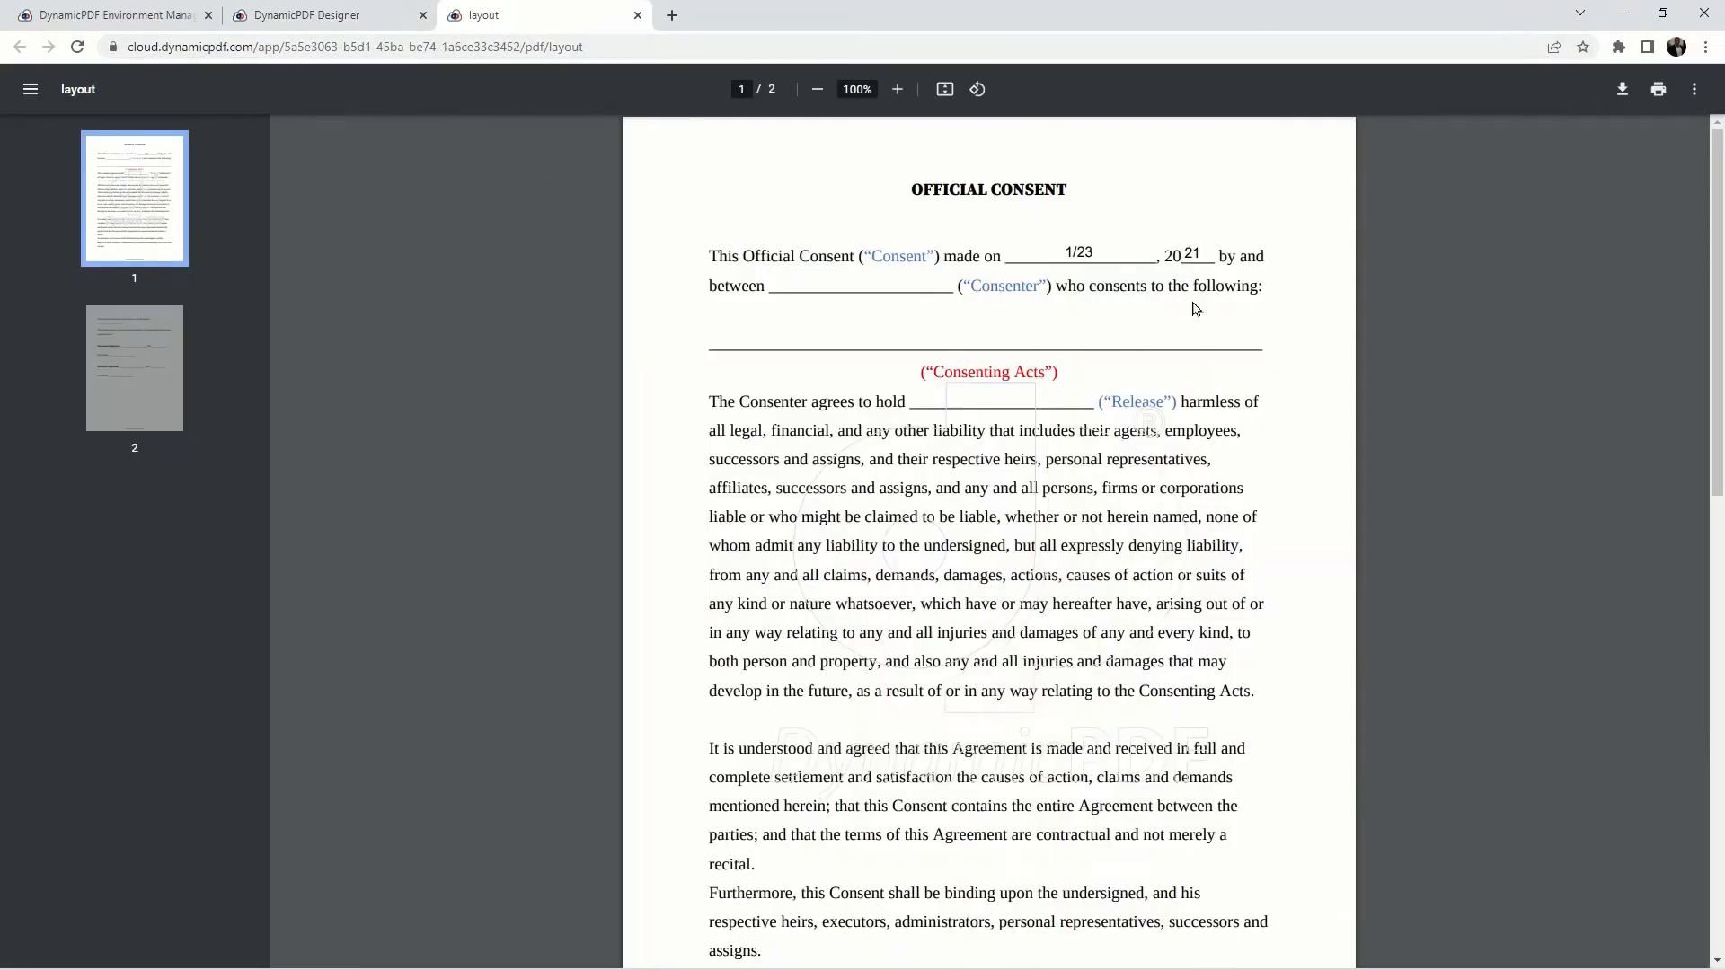
left_click(638, 15)
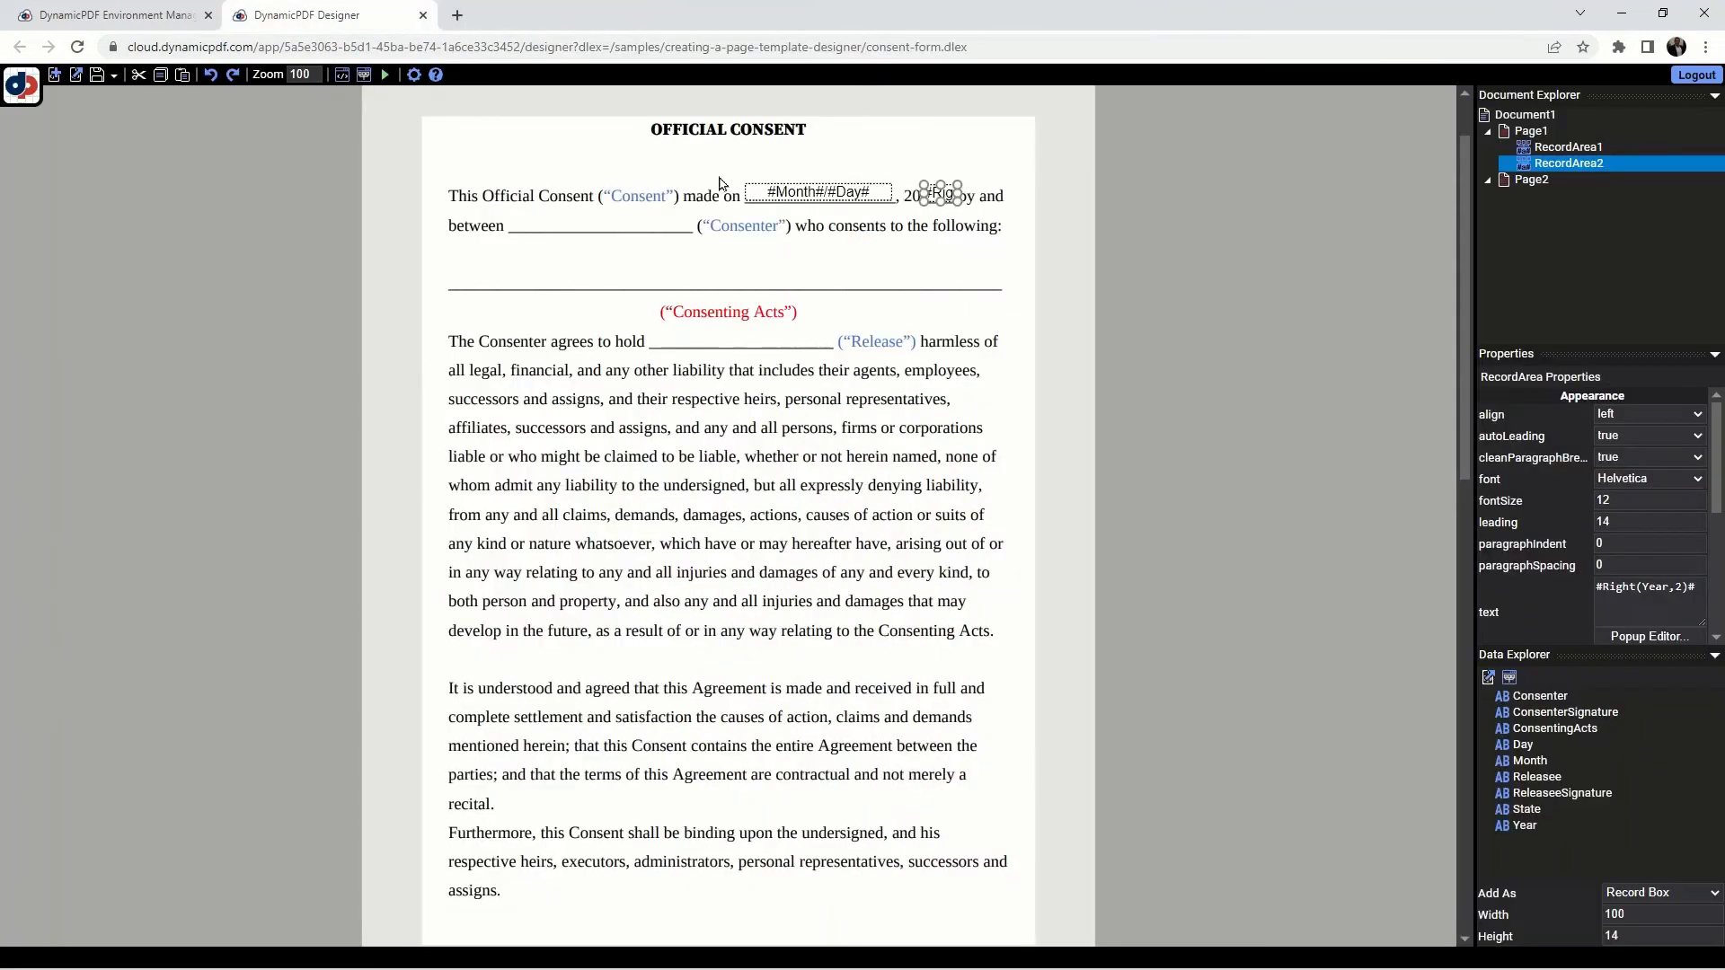
left_click(1019, 274)
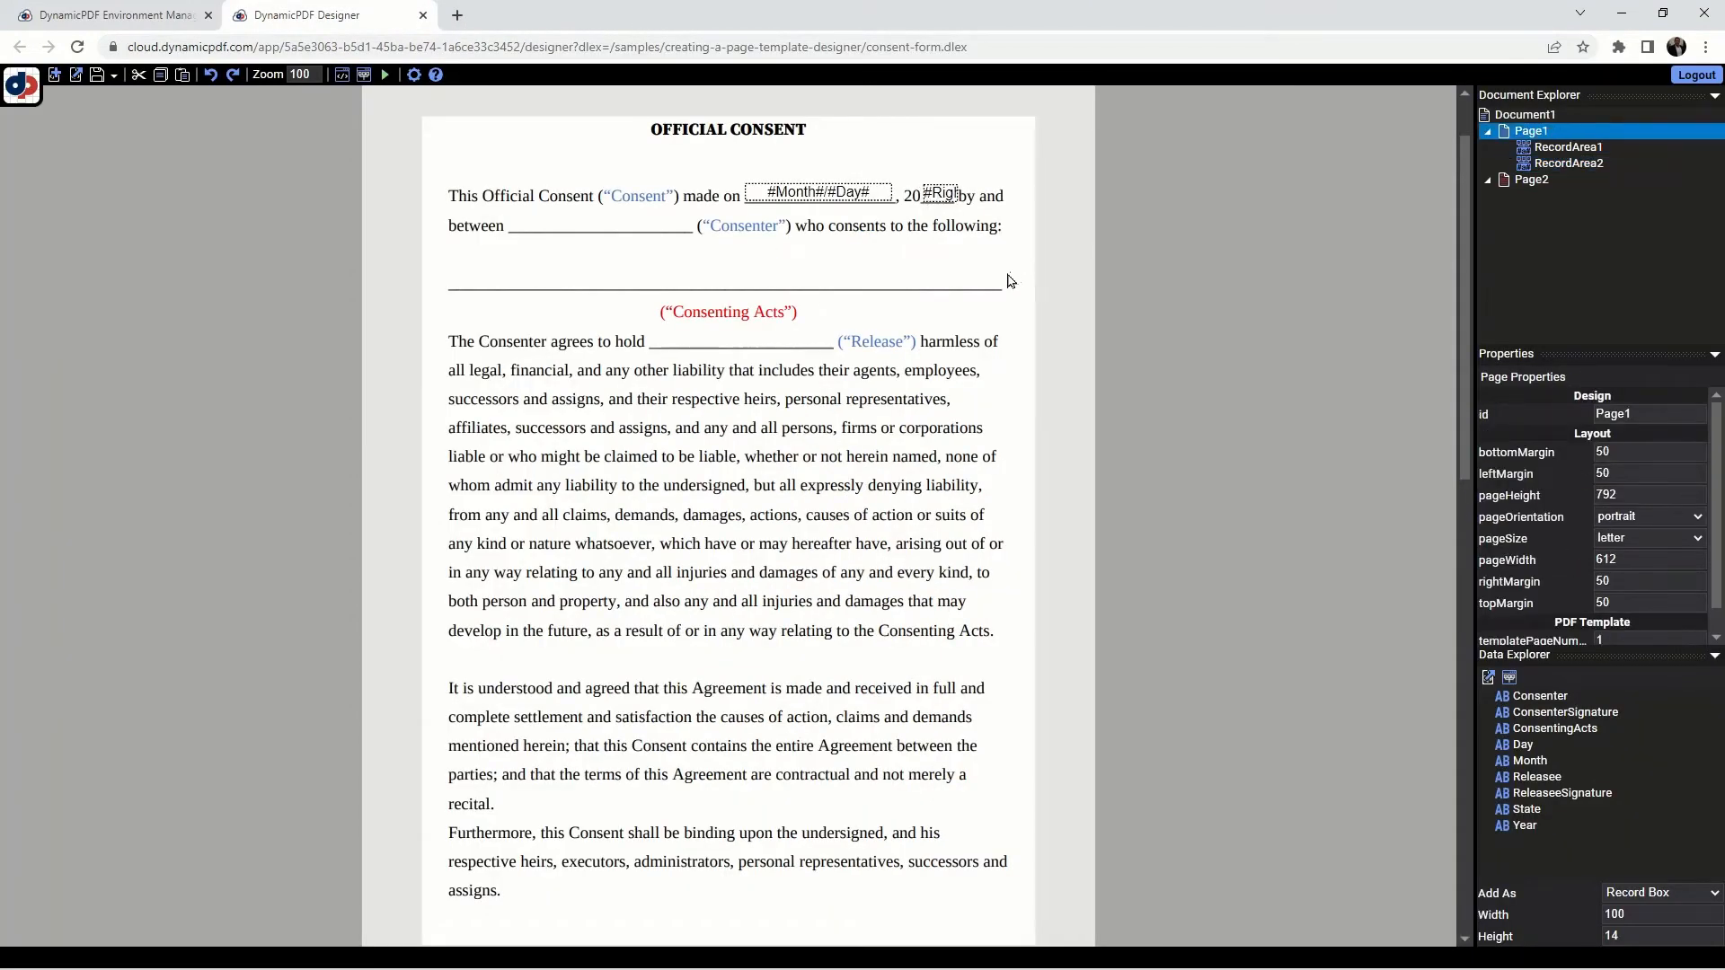
Step: Add a Consenter record box over the blank after "between" and nudge the date record area down onto its line
left_click_drag(1542, 699, 689, 222)
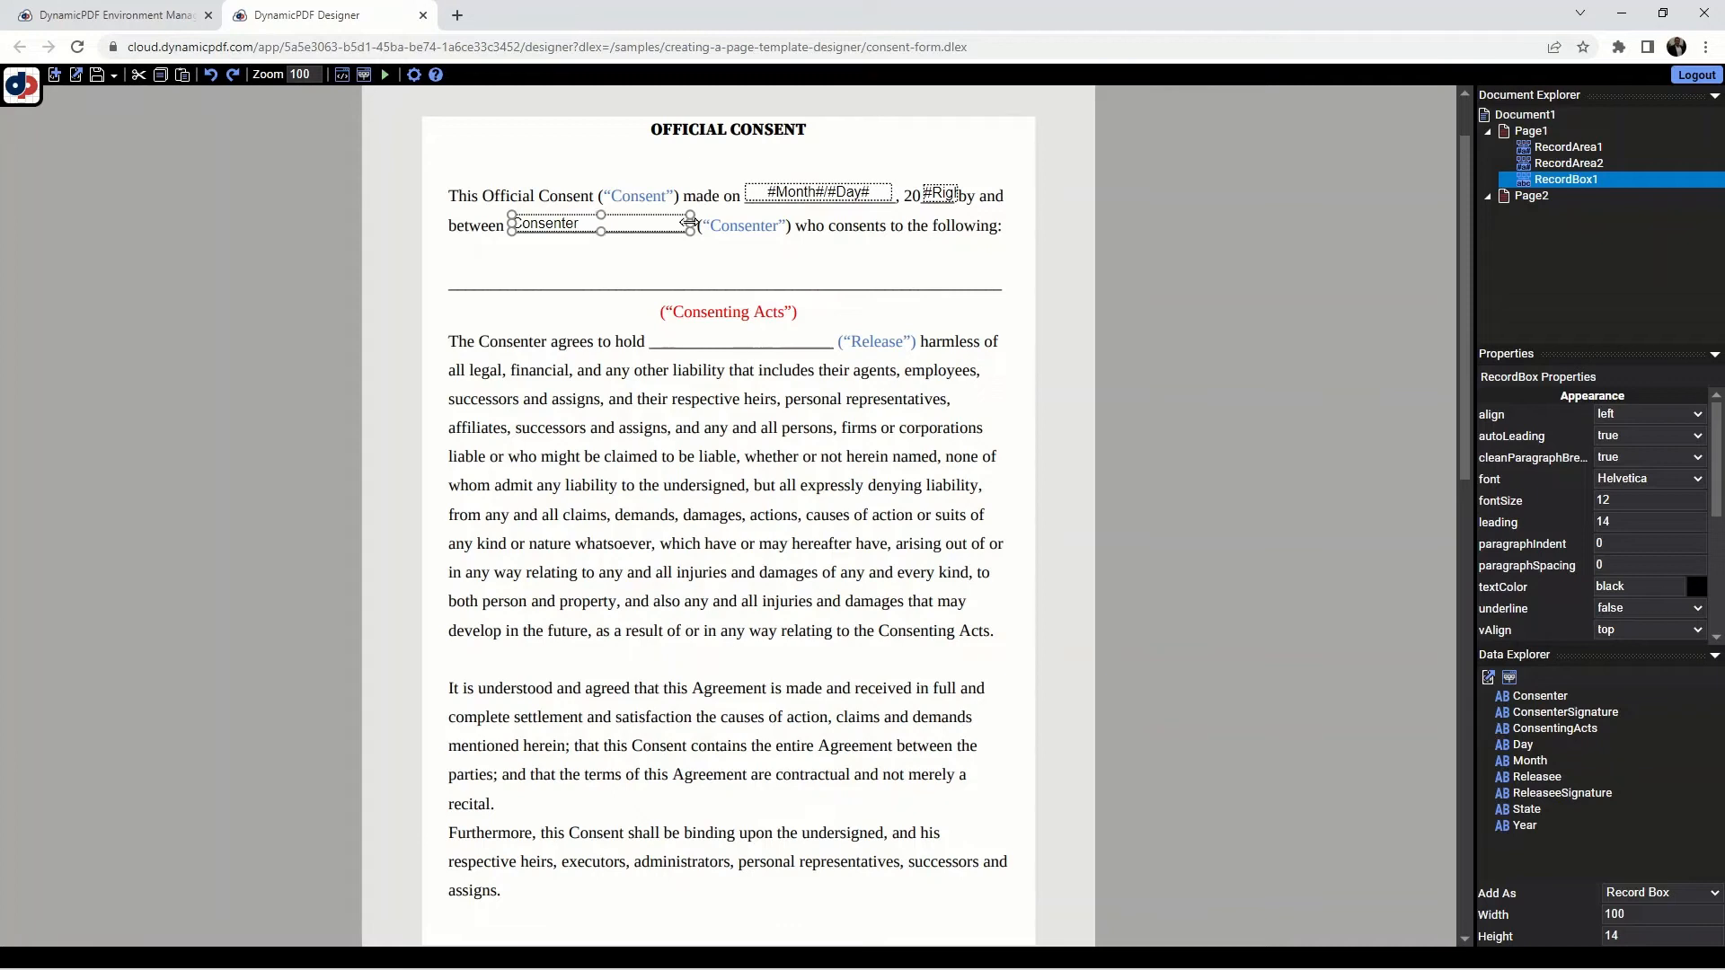
left_click(869, 184)
left_click_drag(870, 184, 873, 191)
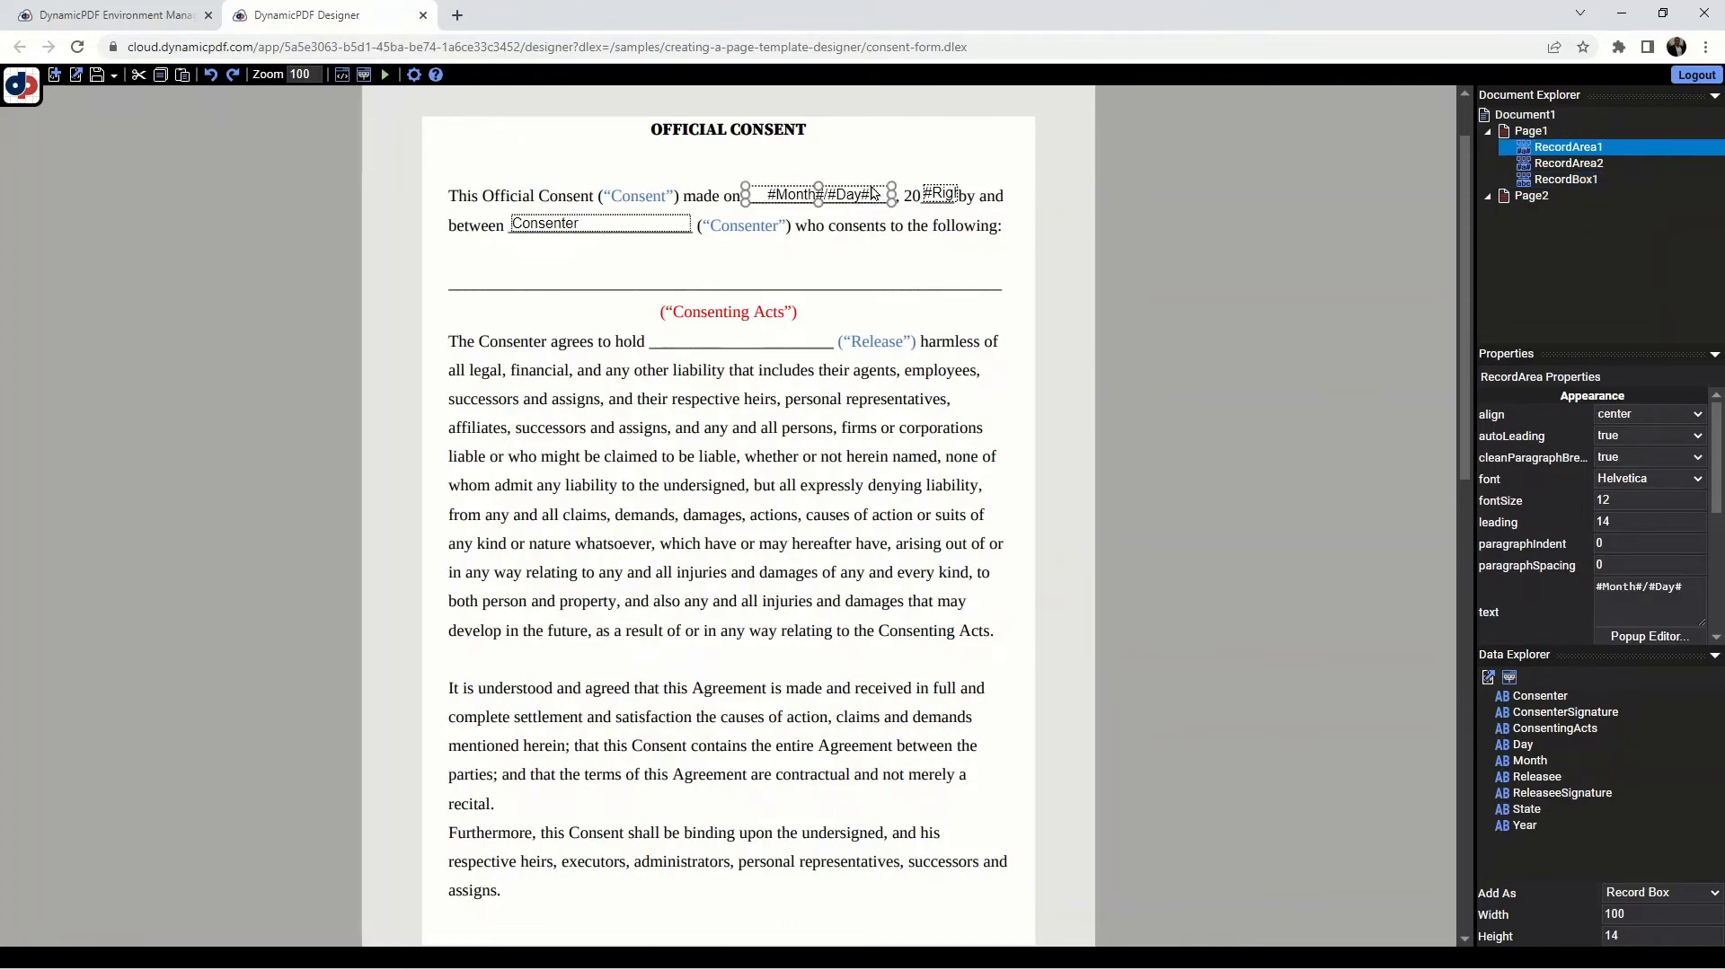
left_click(938, 192)
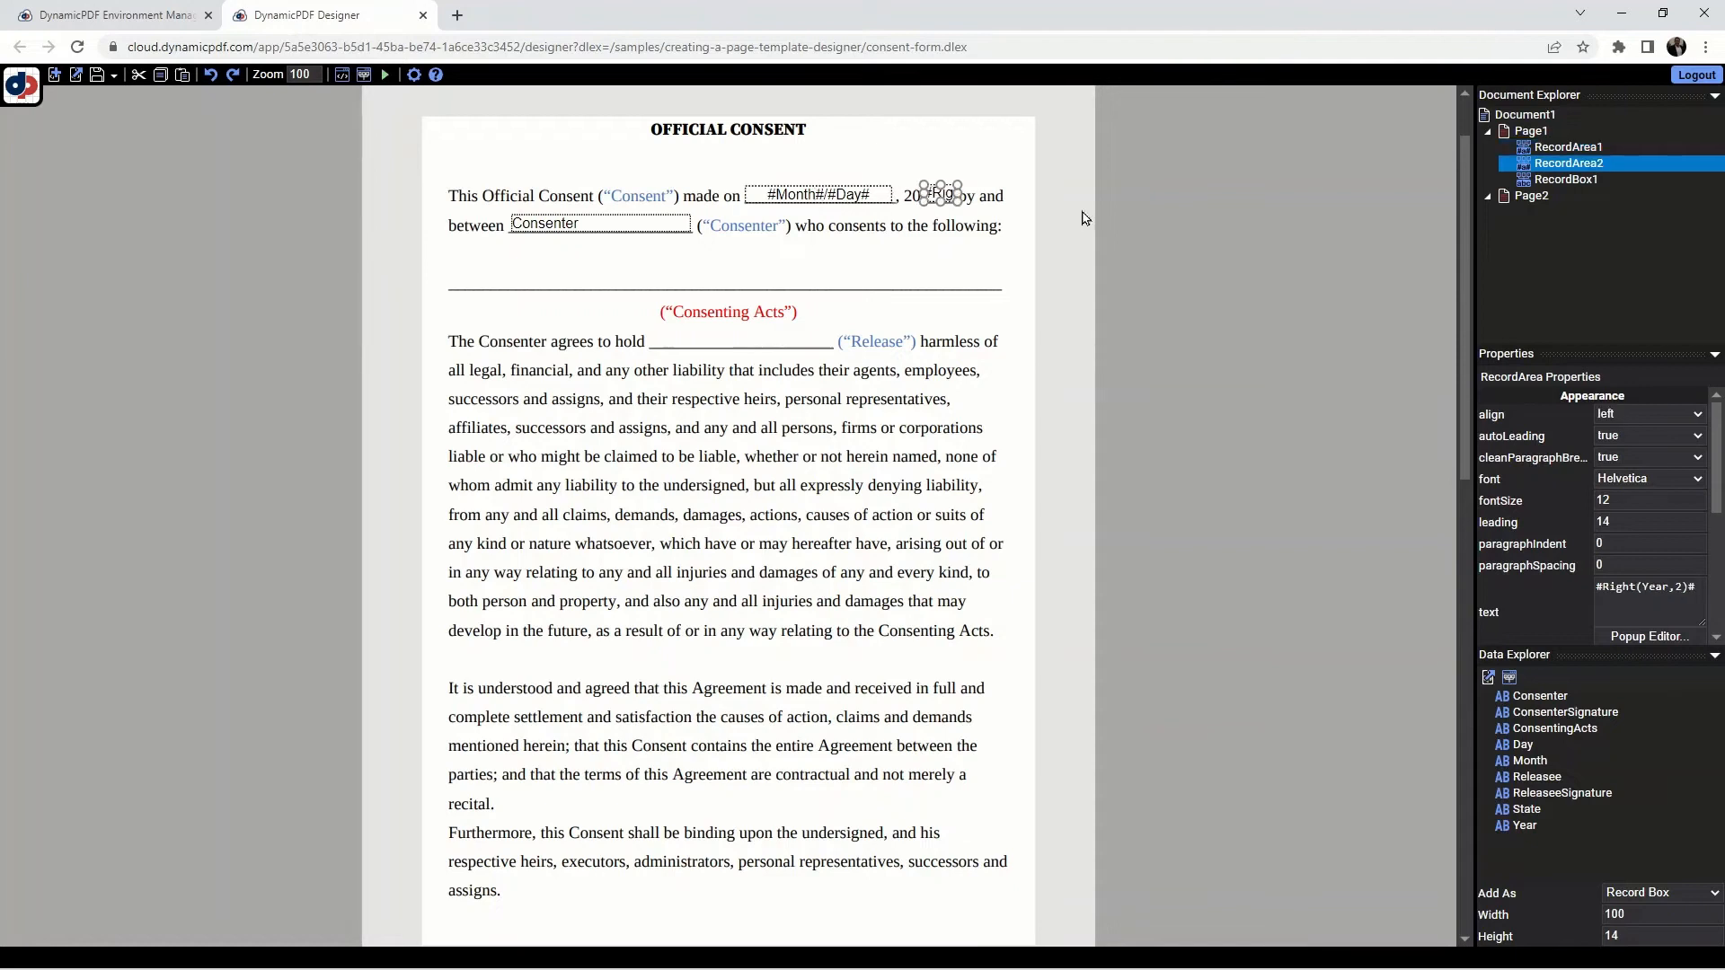
left_click(1167, 225)
Step: Add a ConsentingActs record box across the full blank line above "Consenting Acts" and check it in the generated PDF
left_click_drag(1595, 730, 1002, 287)
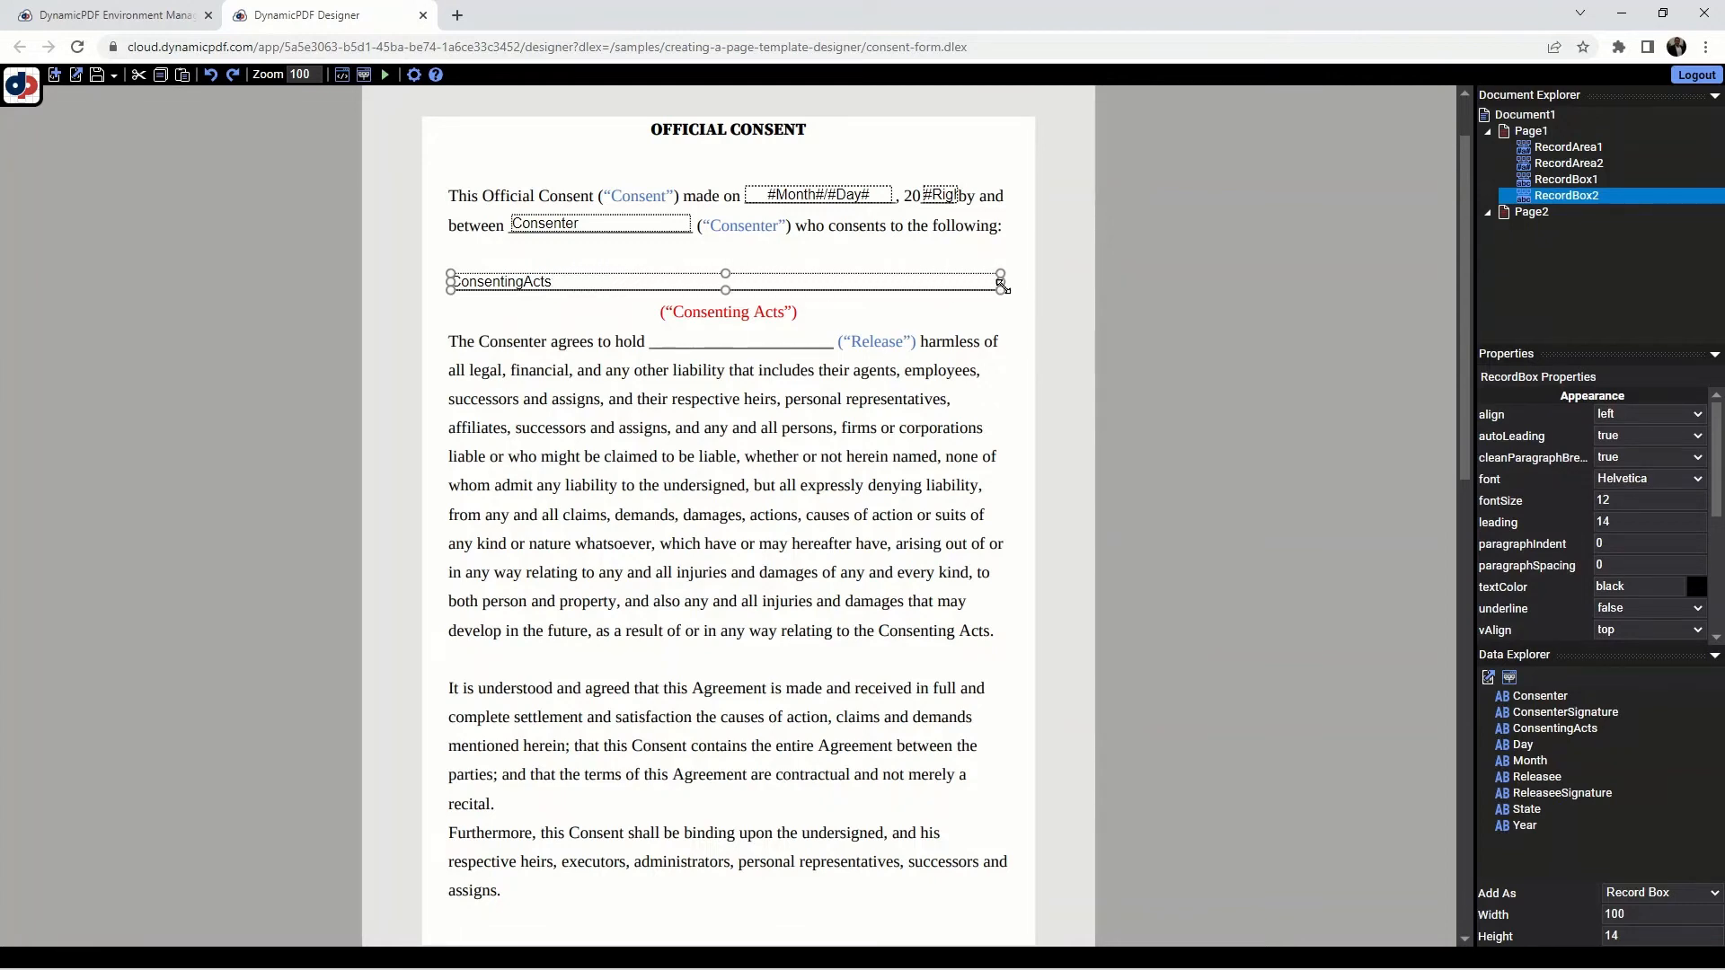
left_click(1038, 332)
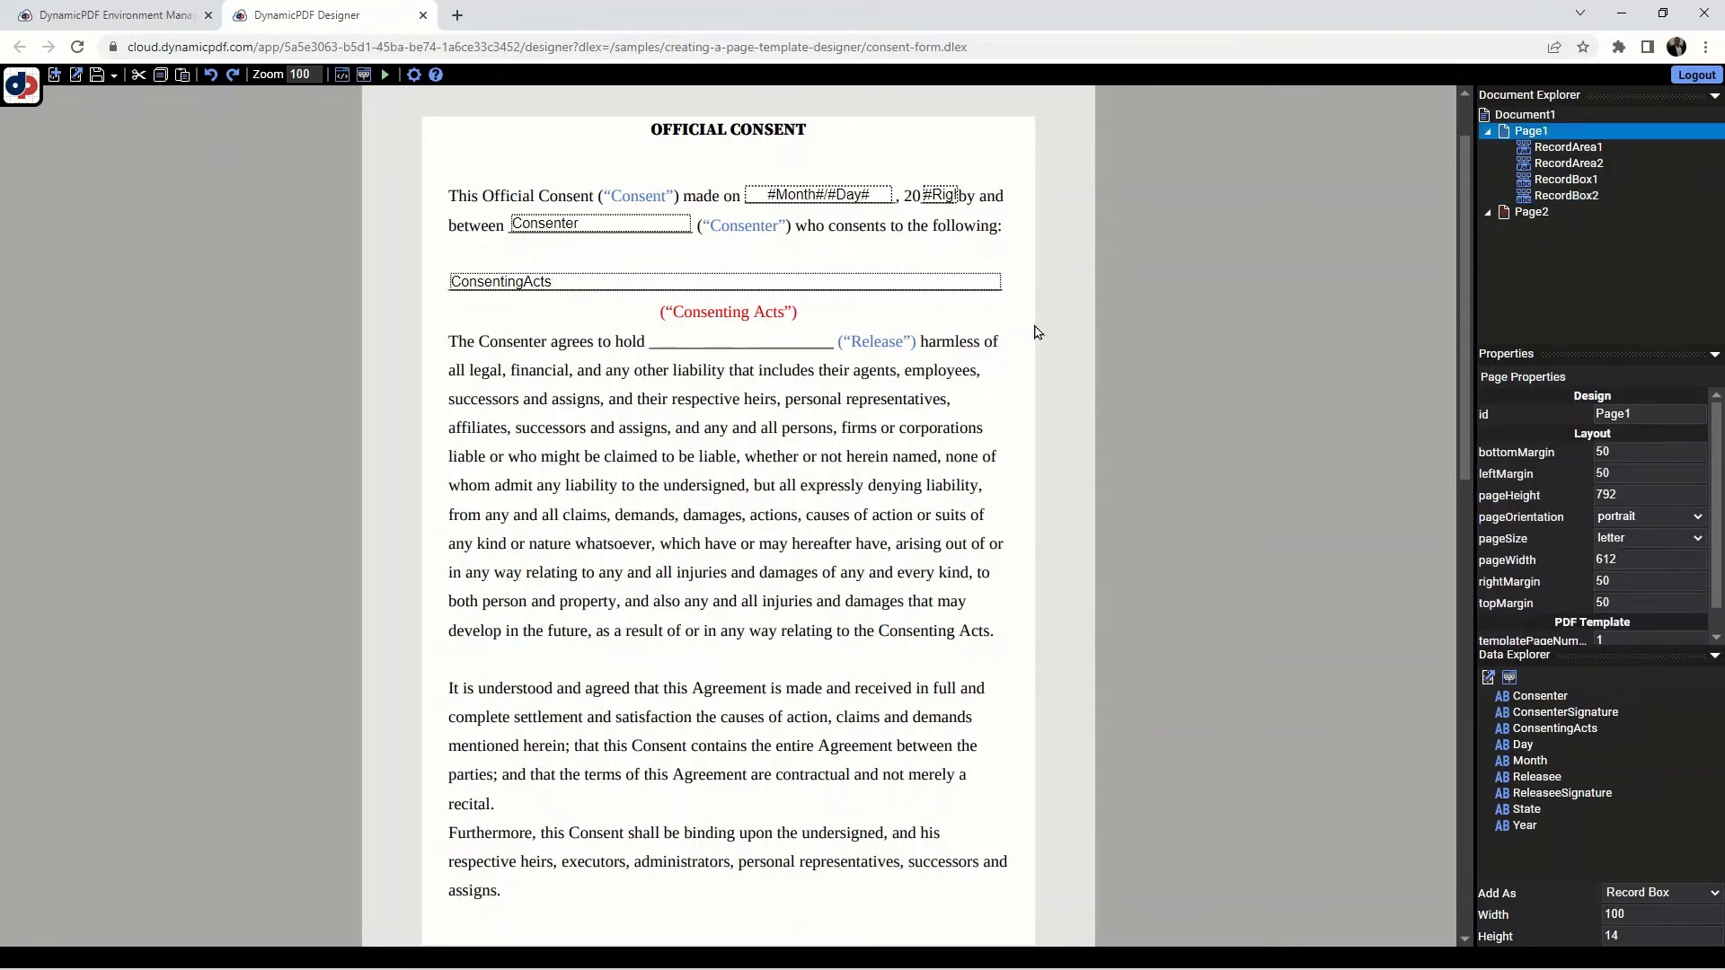
left_click(384, 73)
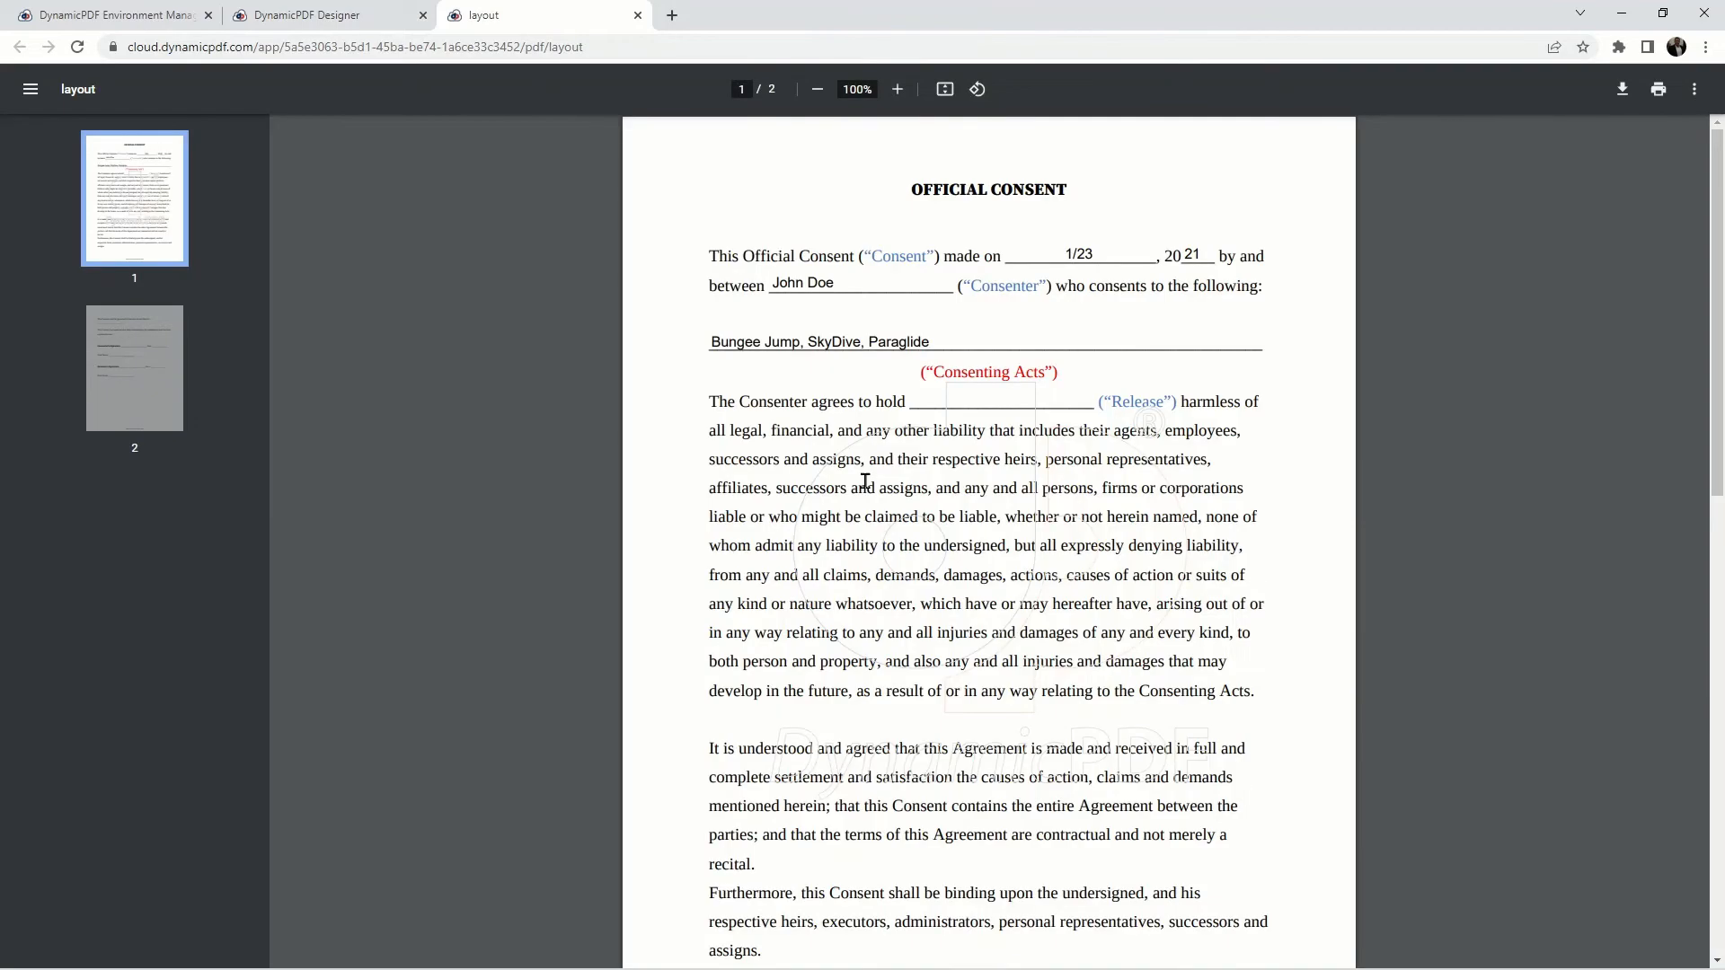
left_click(638, 15)
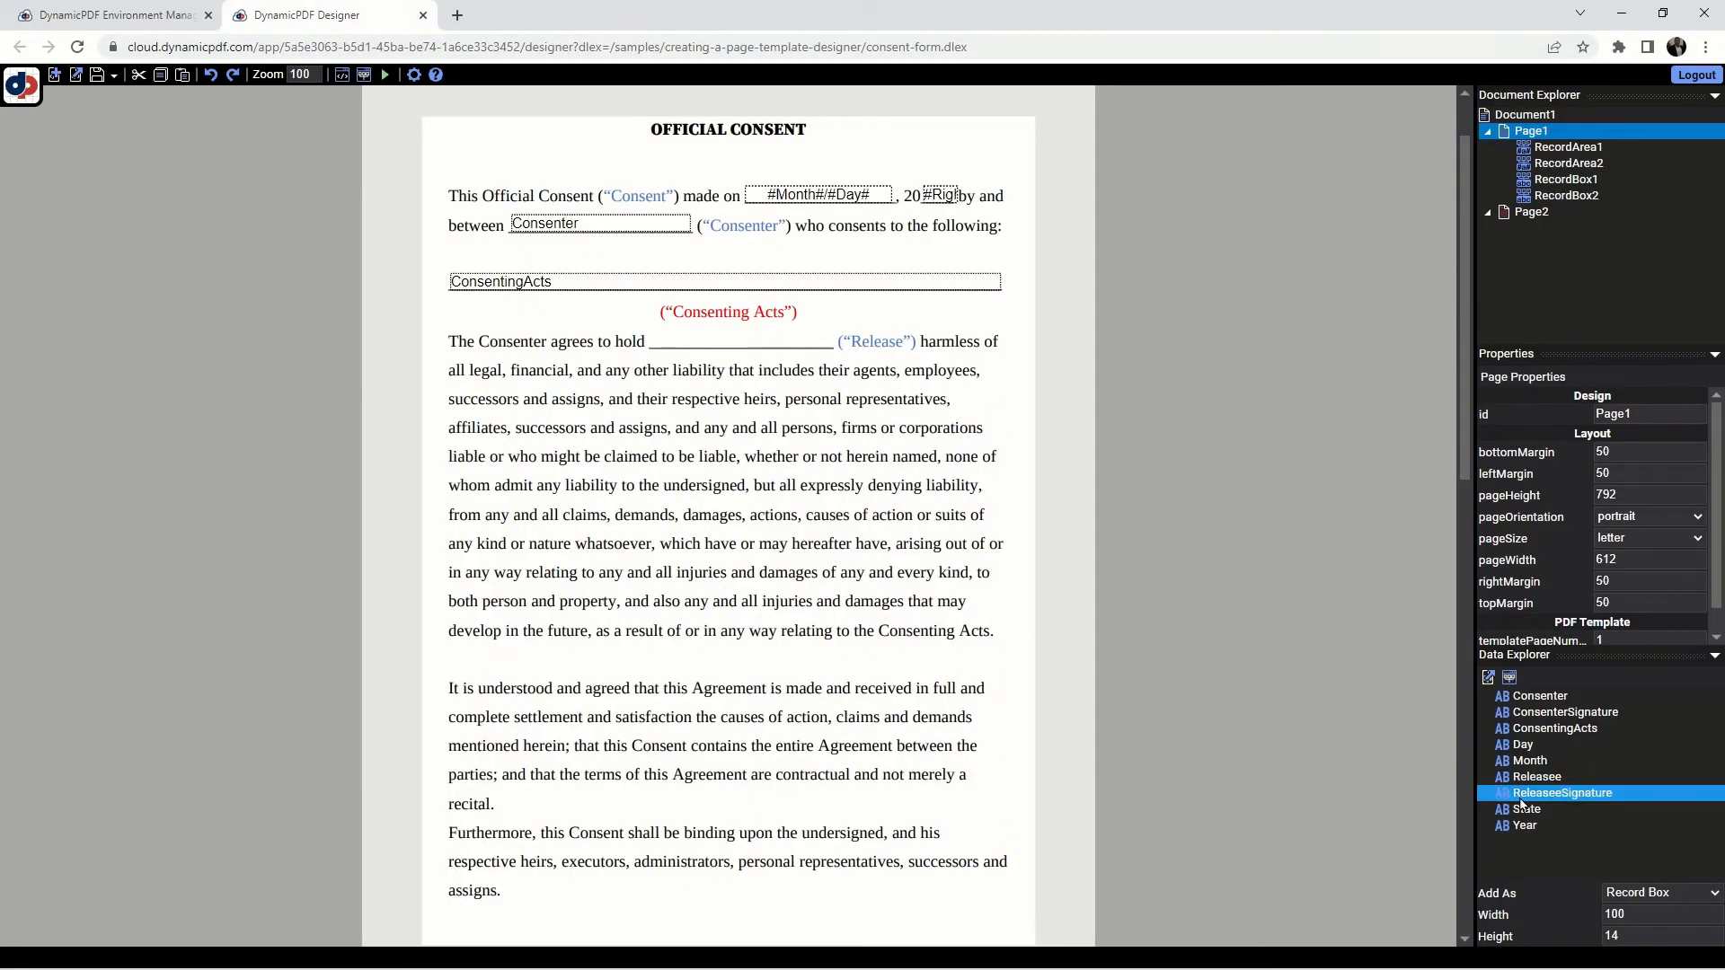
Step: Add a Releasee record box over the blank after "agrees to hold", fit it to the line, and check the generated PDF
left_click(1550, 780)
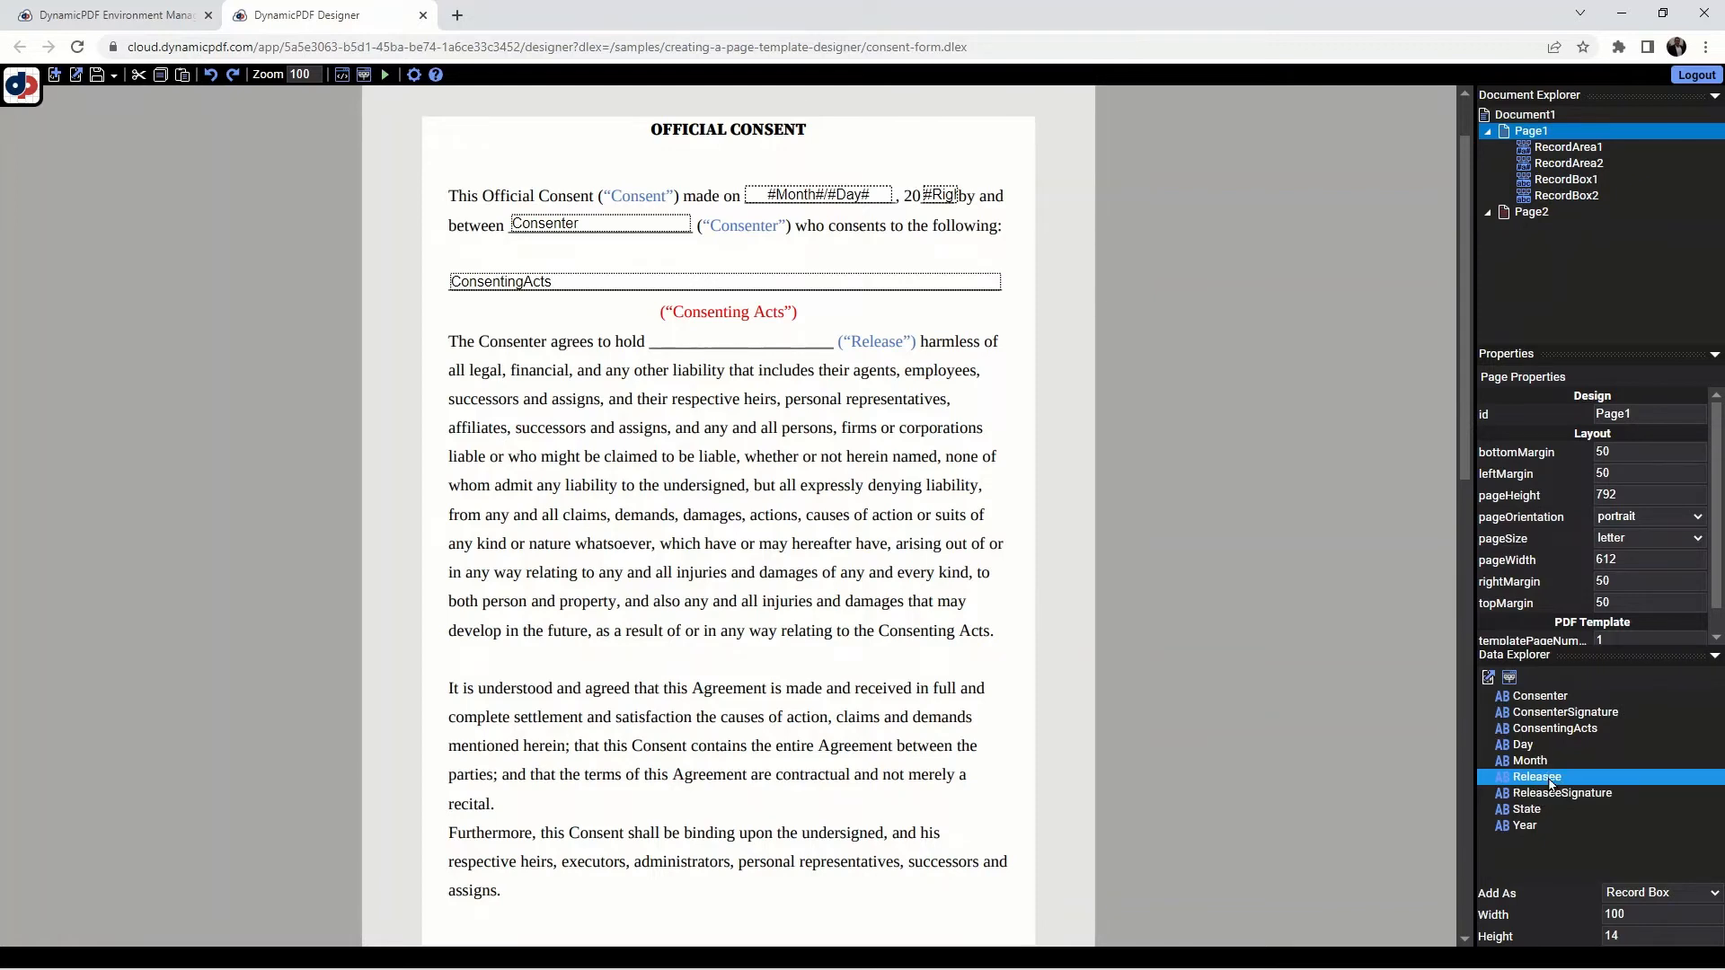
left_click_drag(1551, 784, 833, 339)
left_click(854, 359)
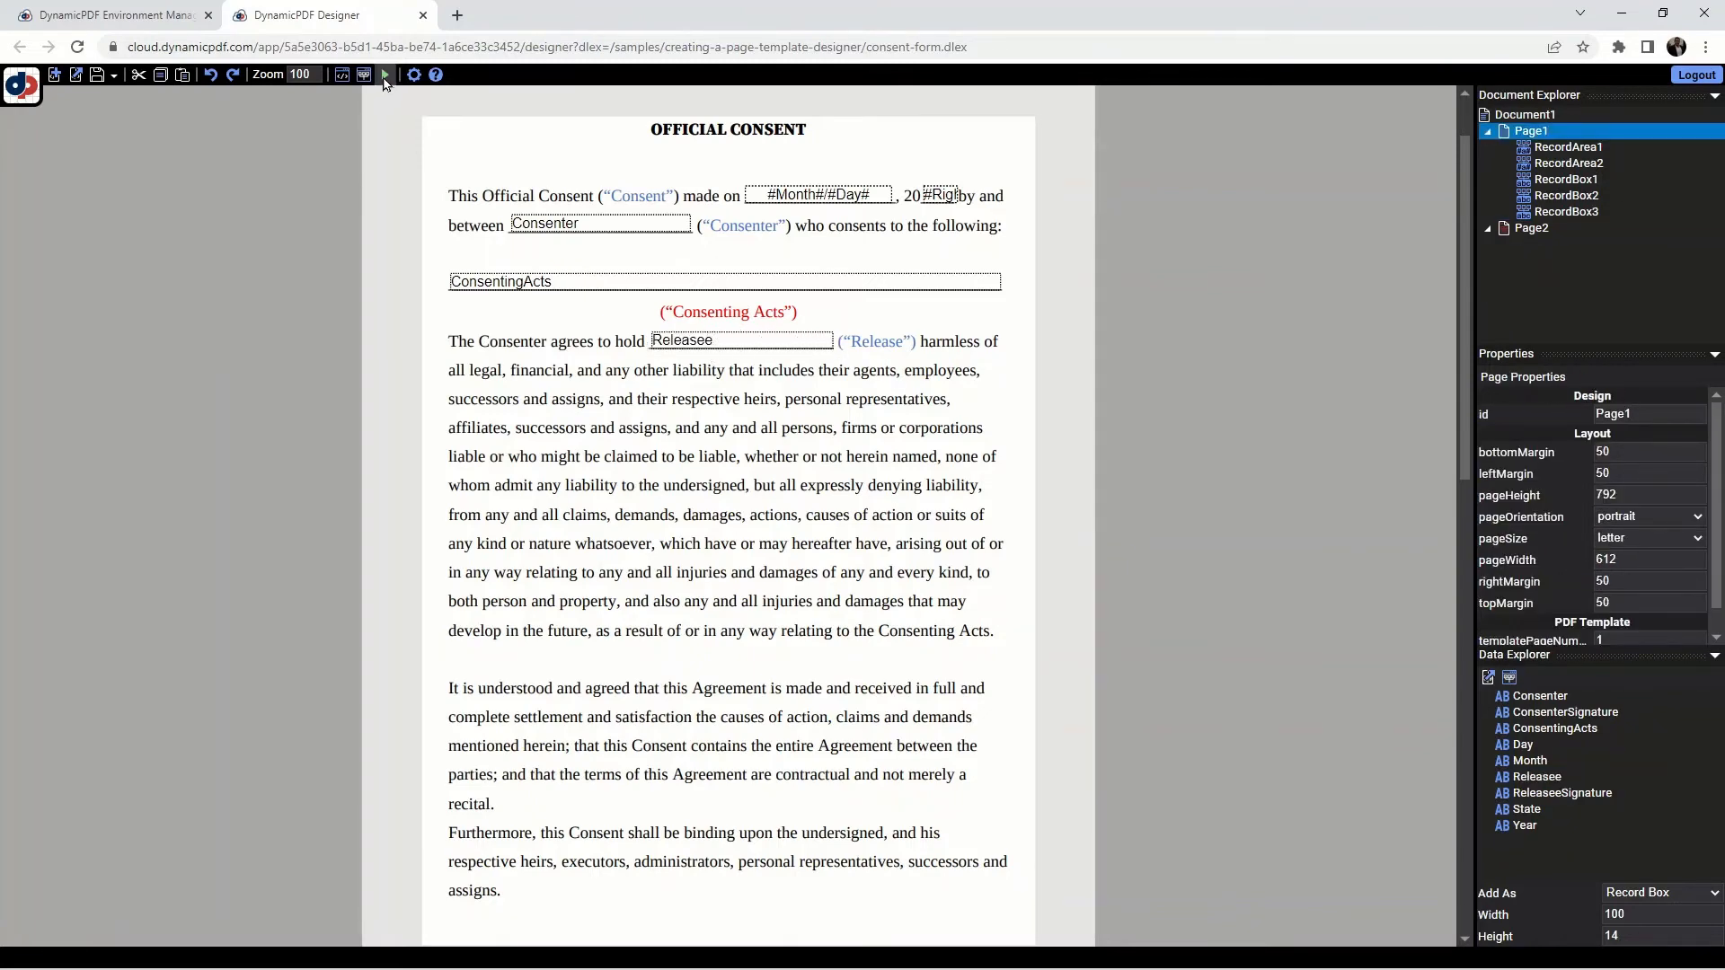
left_click(384, 75)
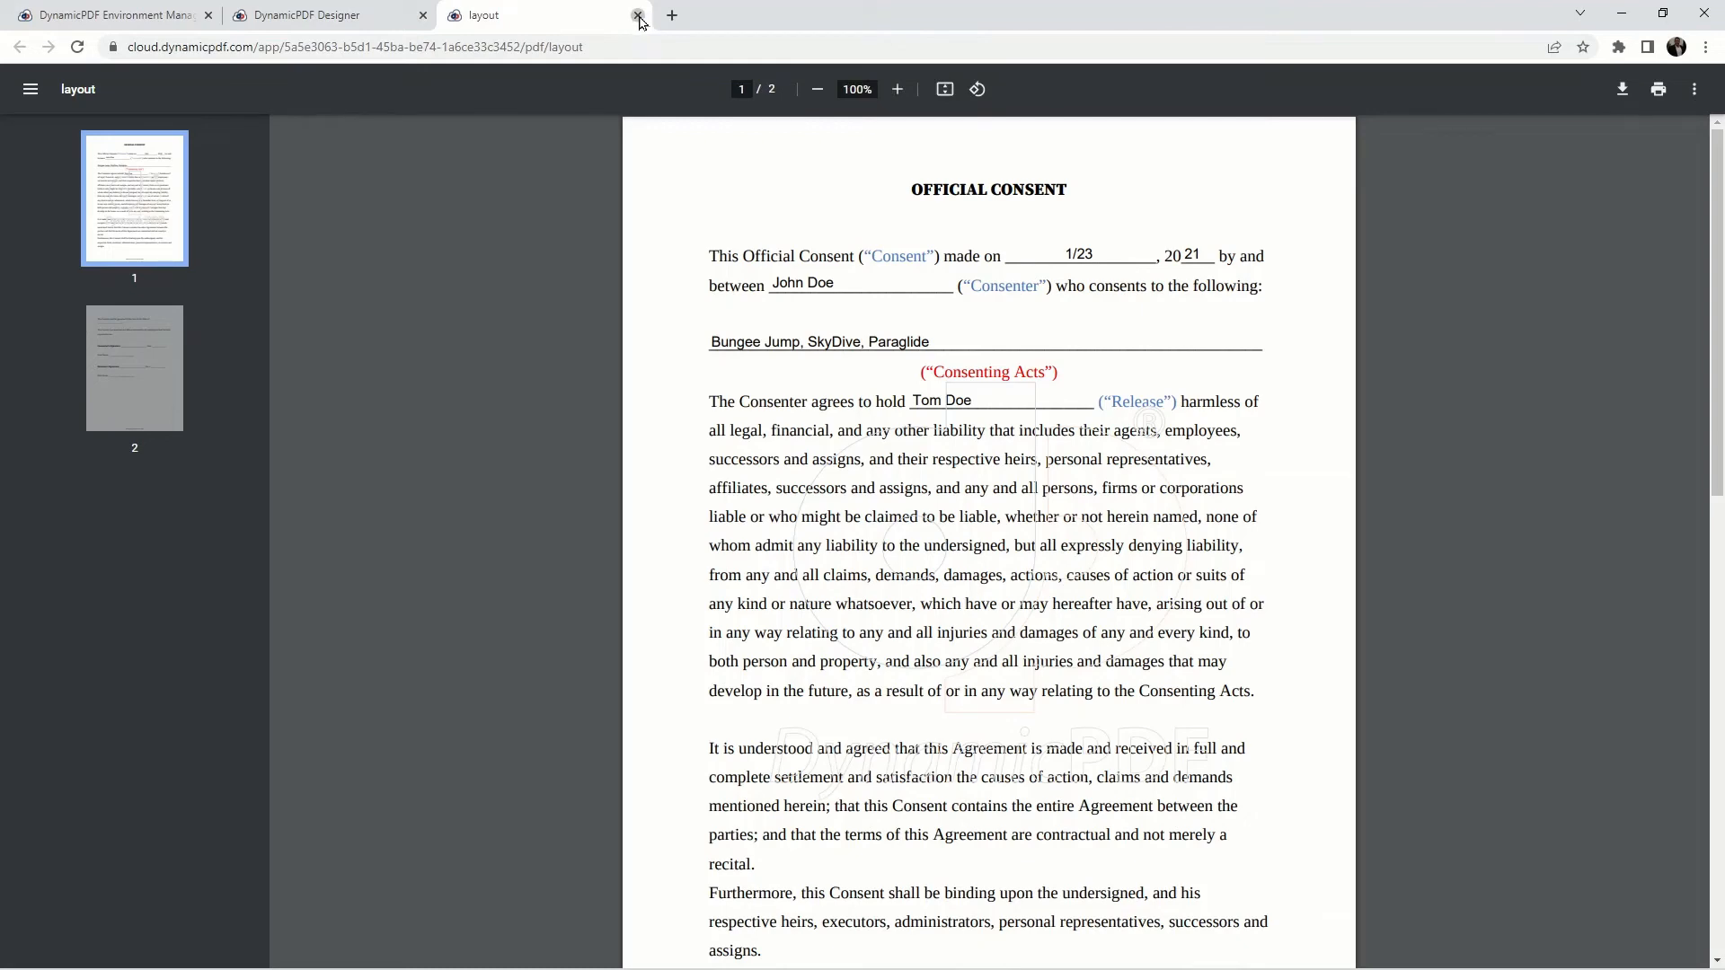
left_click(638, 16)
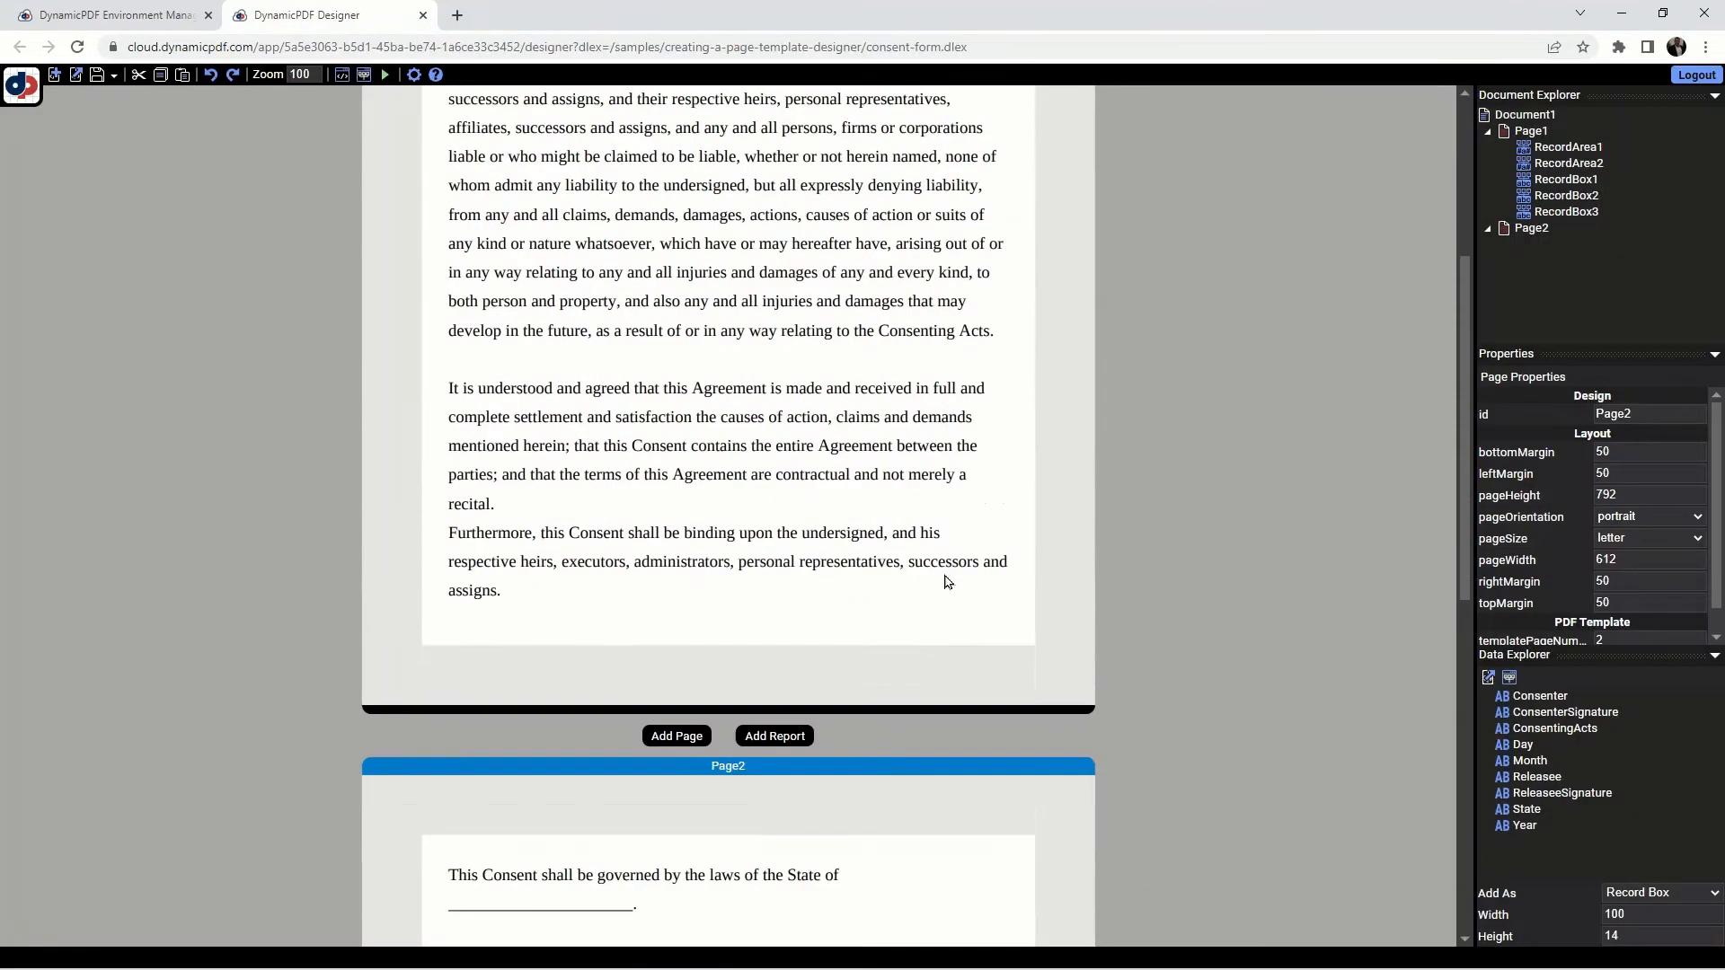
Step: Add a State record box on Page2 over the blank below "governed by the laws of the State of"
scroll(945, 579, "down", 6)
scroll(945, 582, "down", 1)
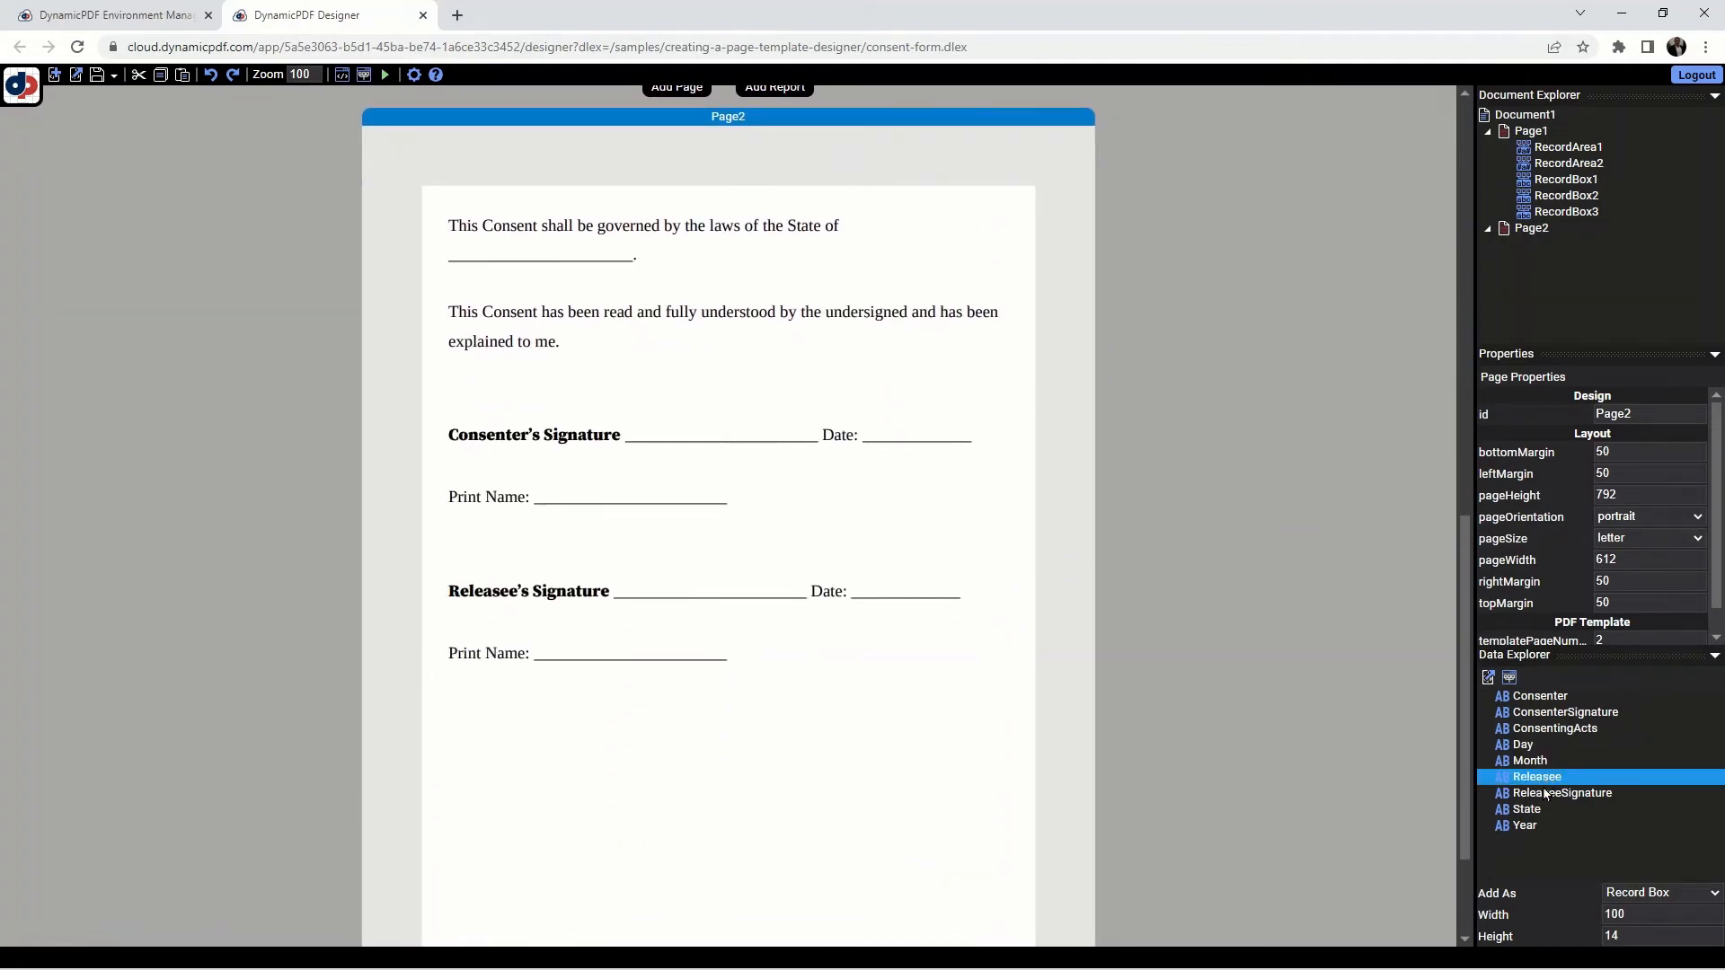
left_click_drag(1536, 811, 630, 254)
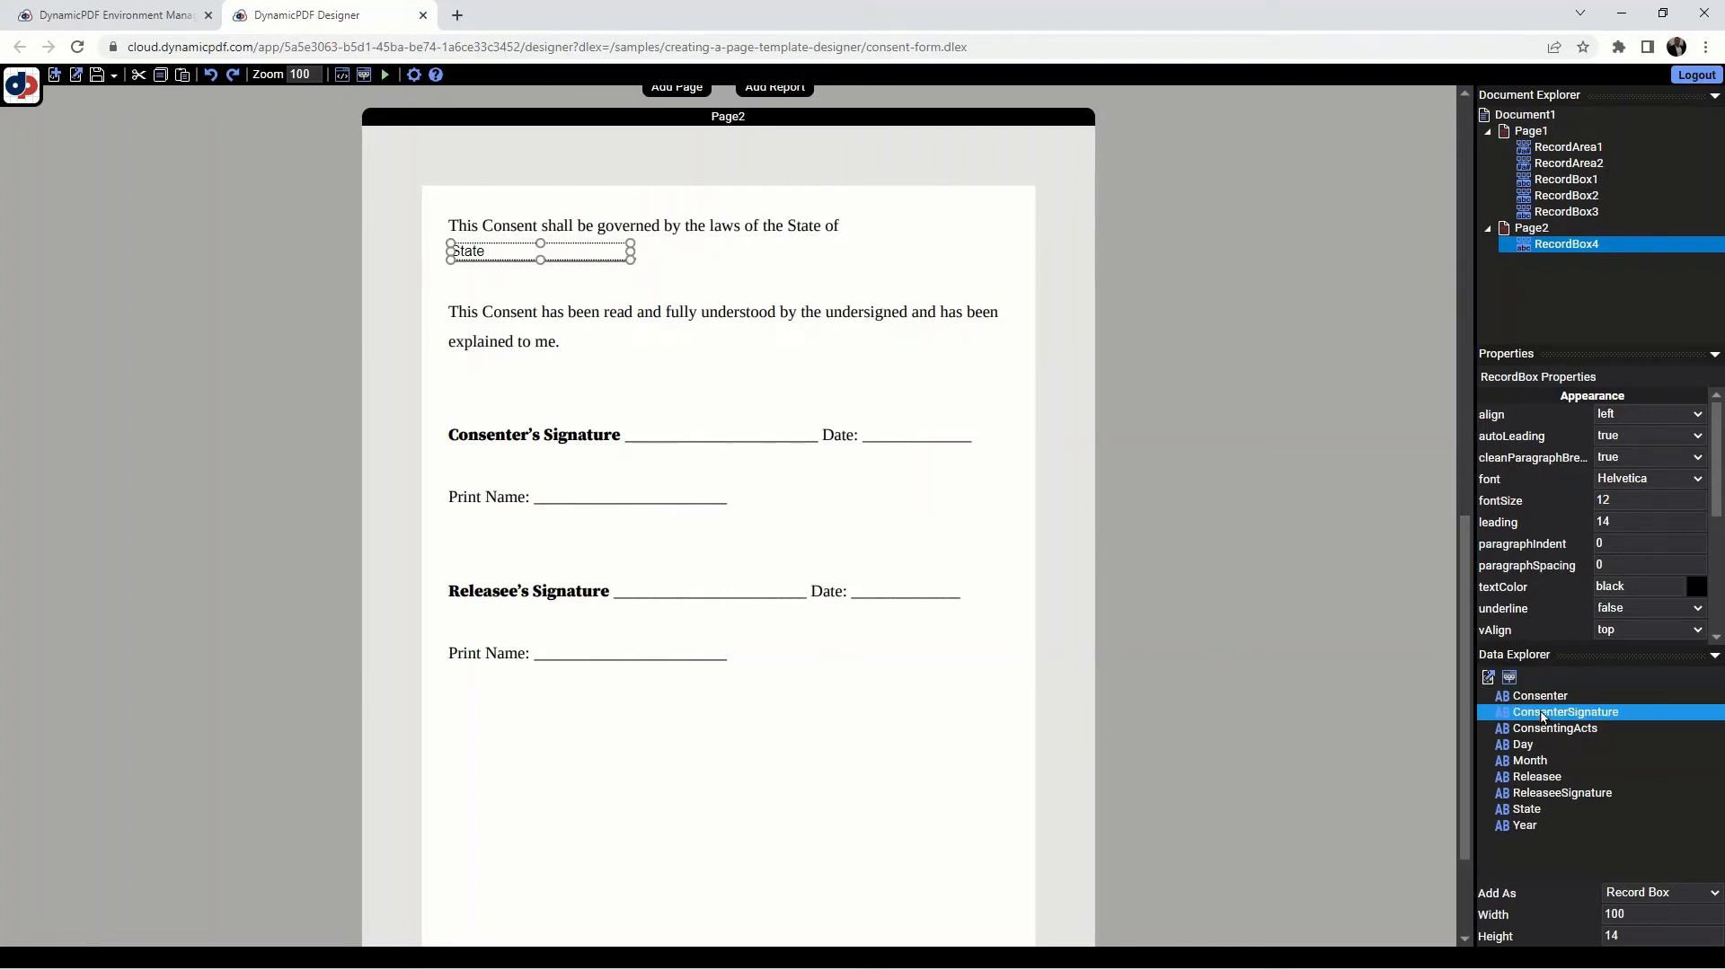
Step: Add Consenter and Releasee record boxes over their respective Print Name blanks on Page2, fitted to the lines' full width
left_click_drag(1551, 698, 725, 497)
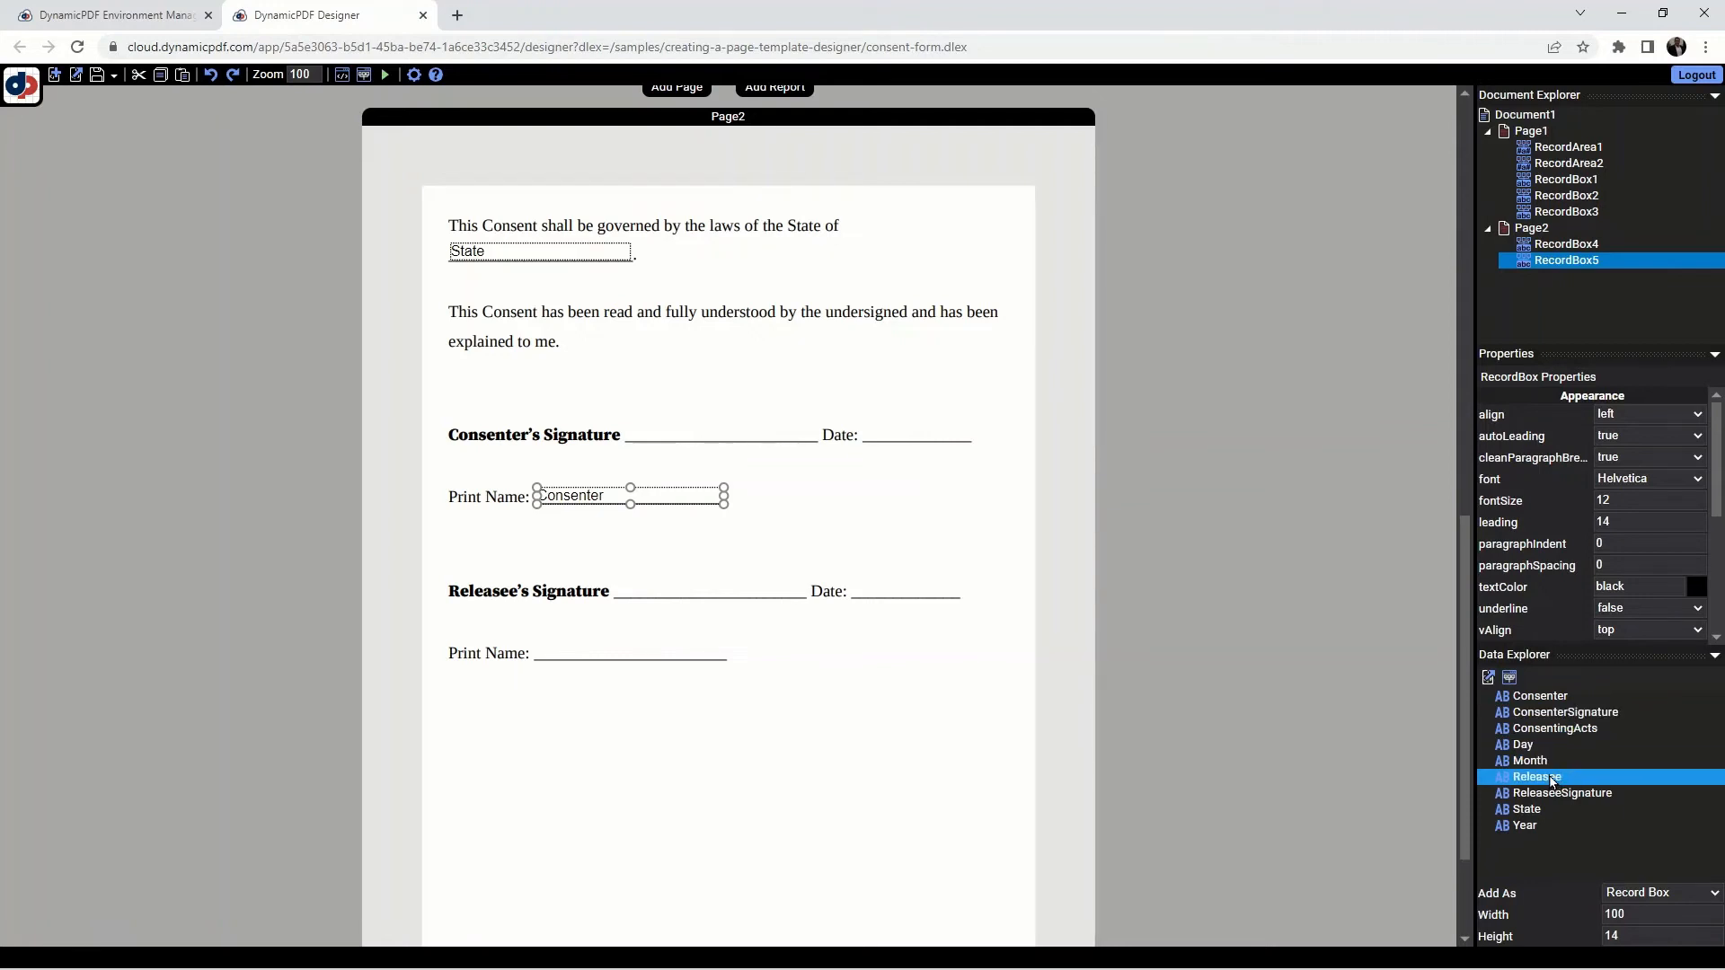
left_click_drag(1552, 782, 597, 657)
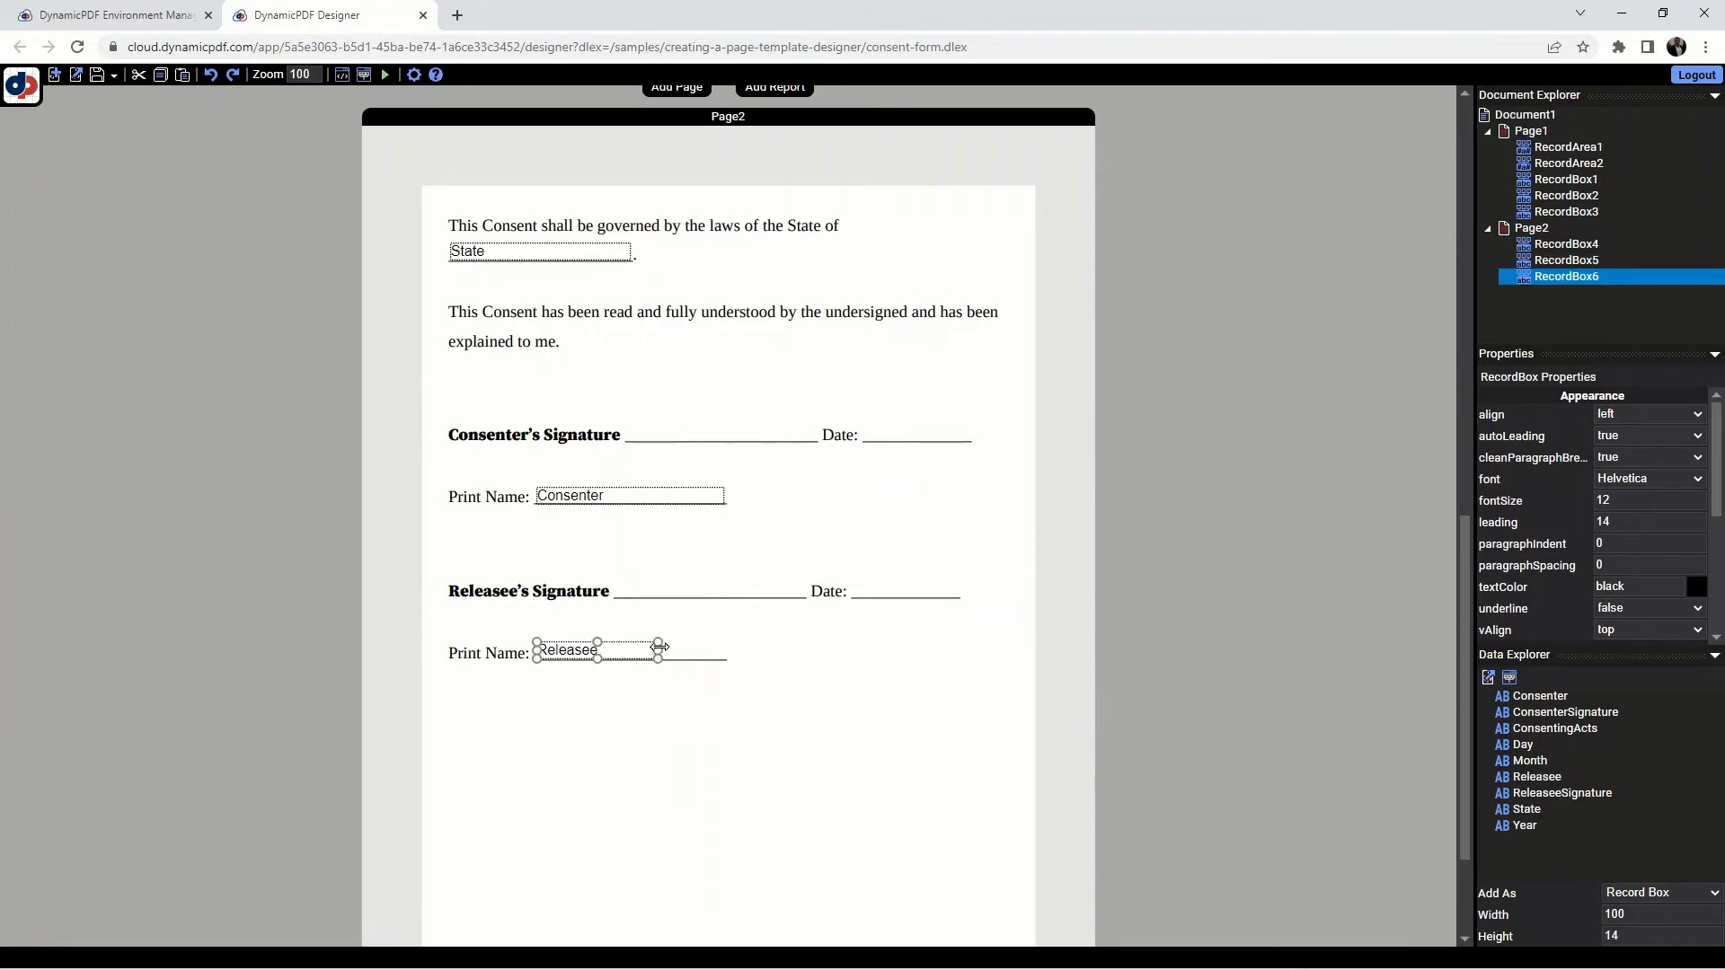
left_click_drag(660, 647, 730, 660)
Step: Add a record area with the text #Month#/#Day#/#Year# on Page2 and align it over the date blank beside the Consenter's signature
right_click(880, 425)
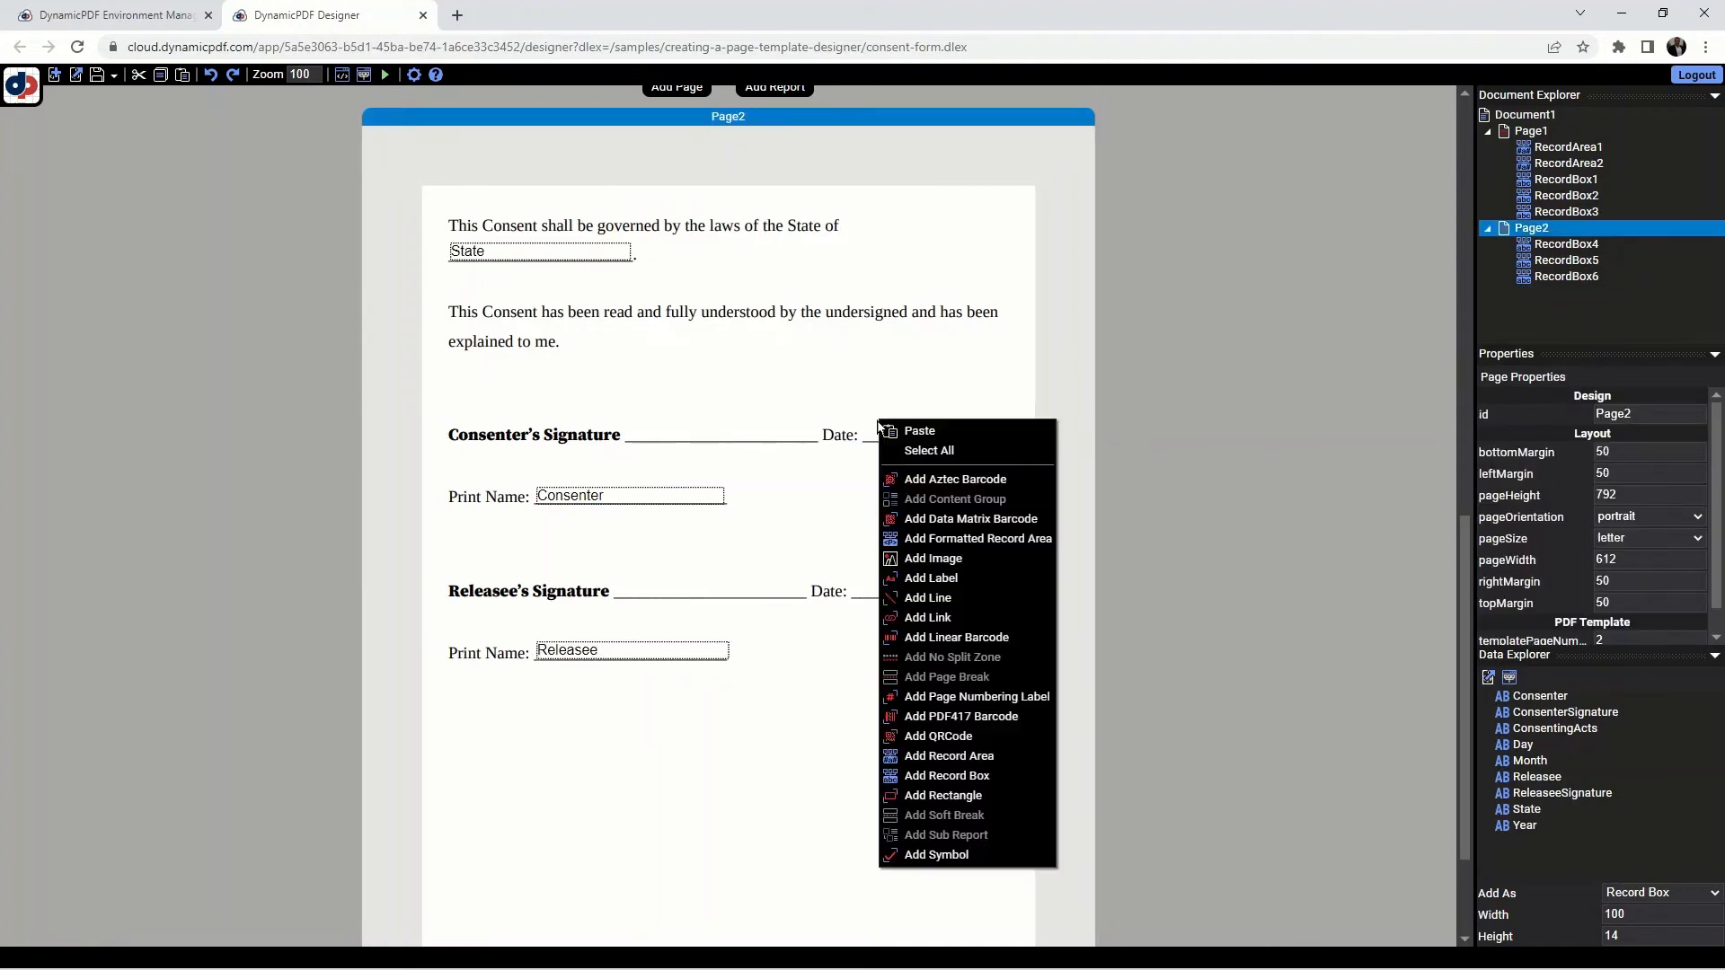
left_click(973, 757)
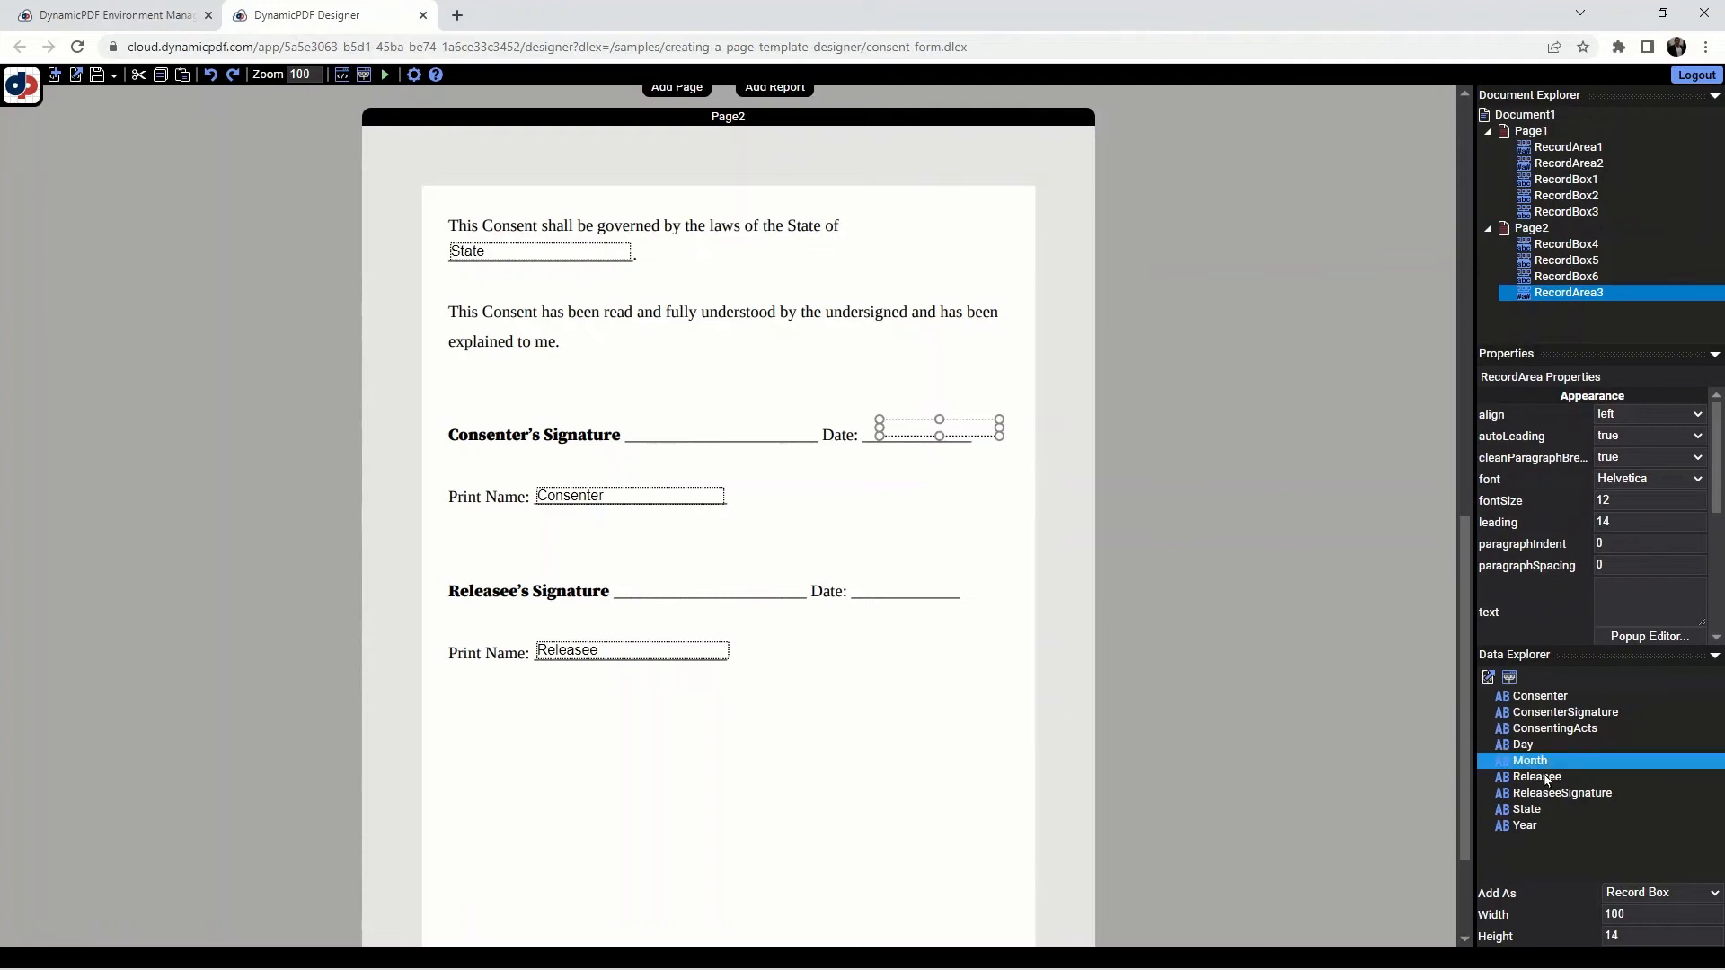
left_click(1615, 596)
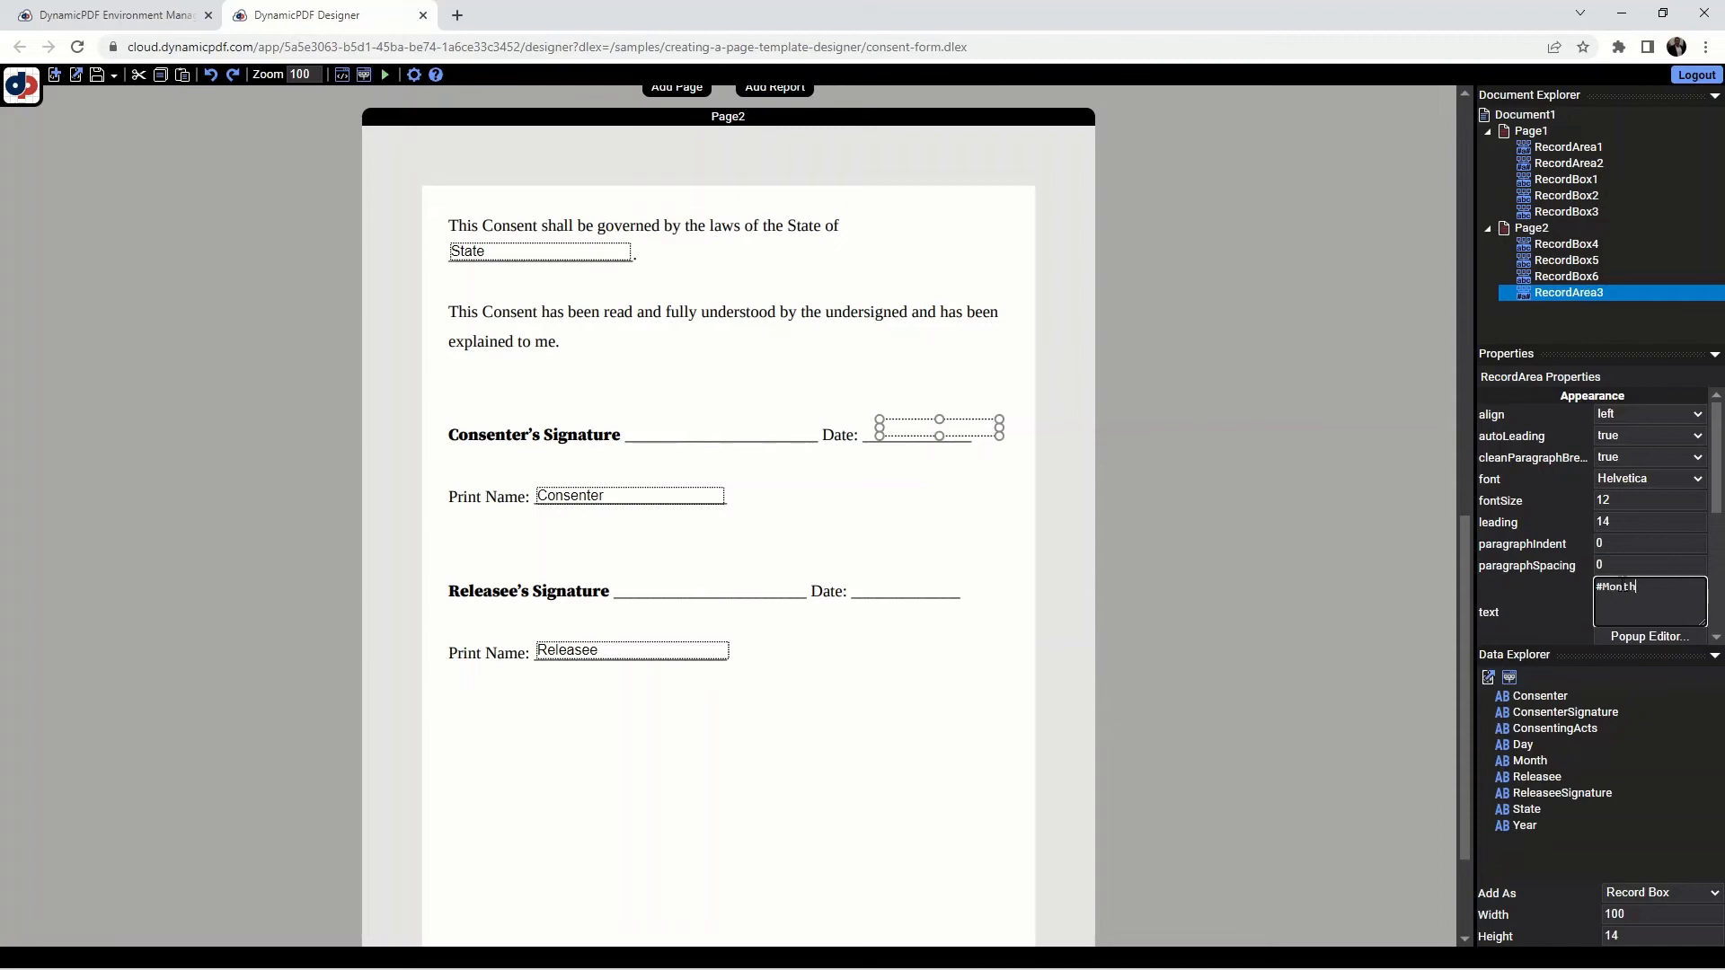
type("#Month#/#")
type("Day#/#Year#")
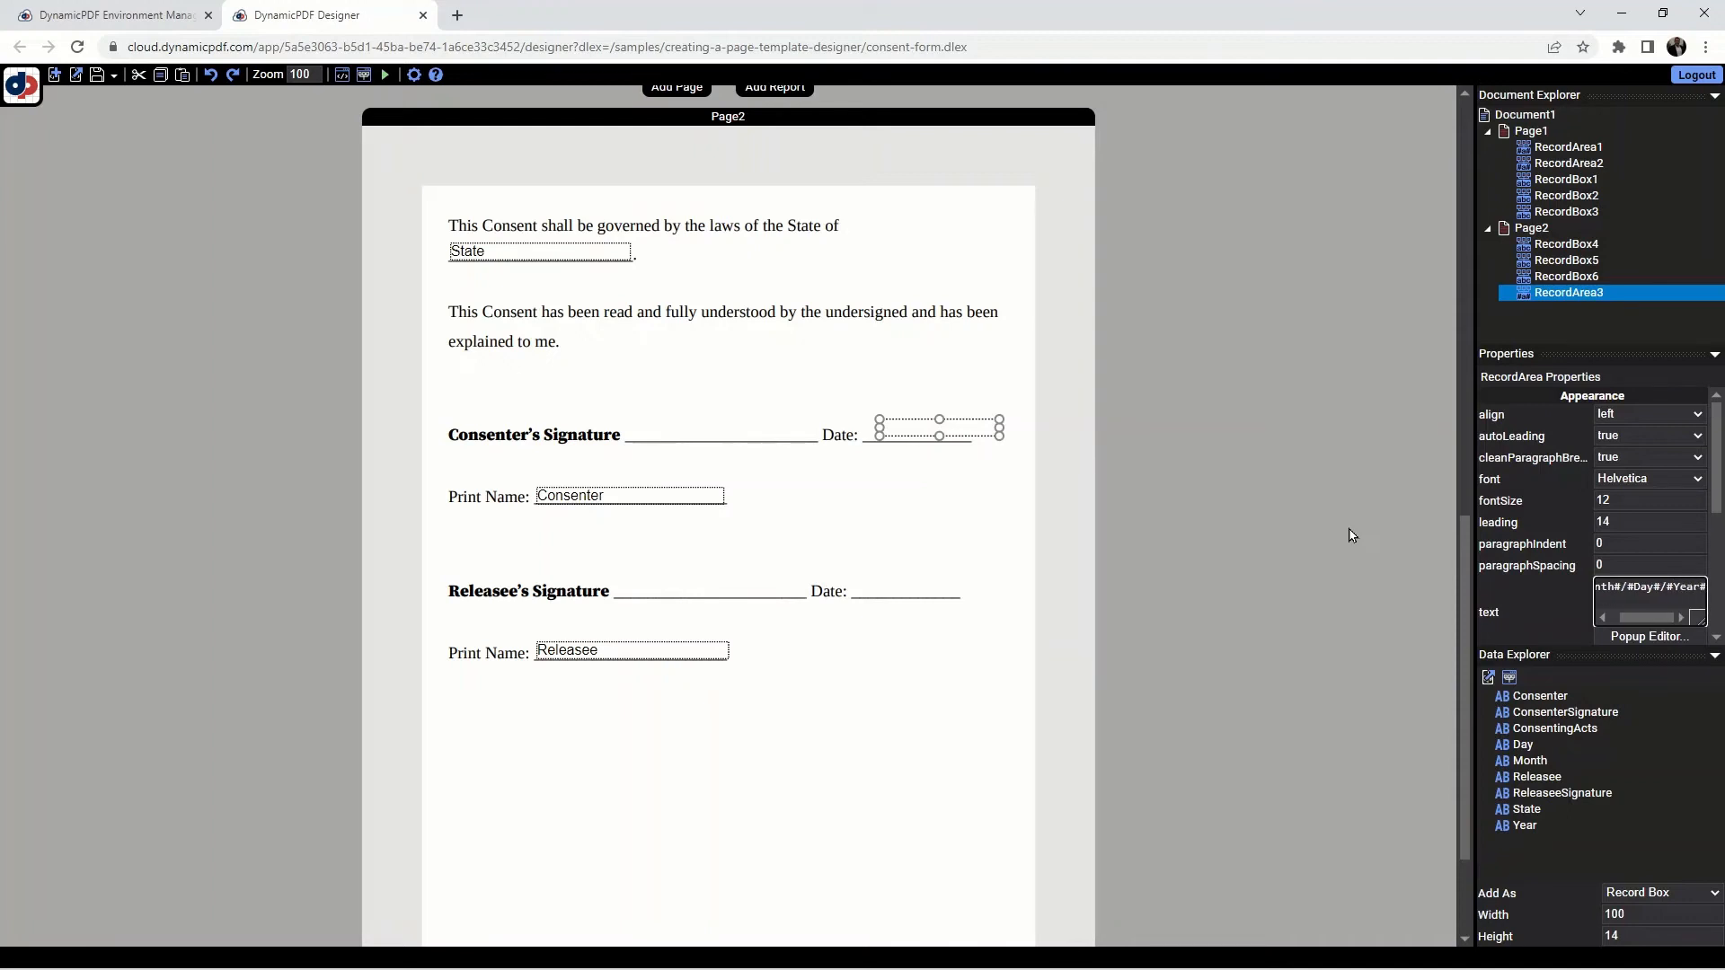
left_click(979, 423)
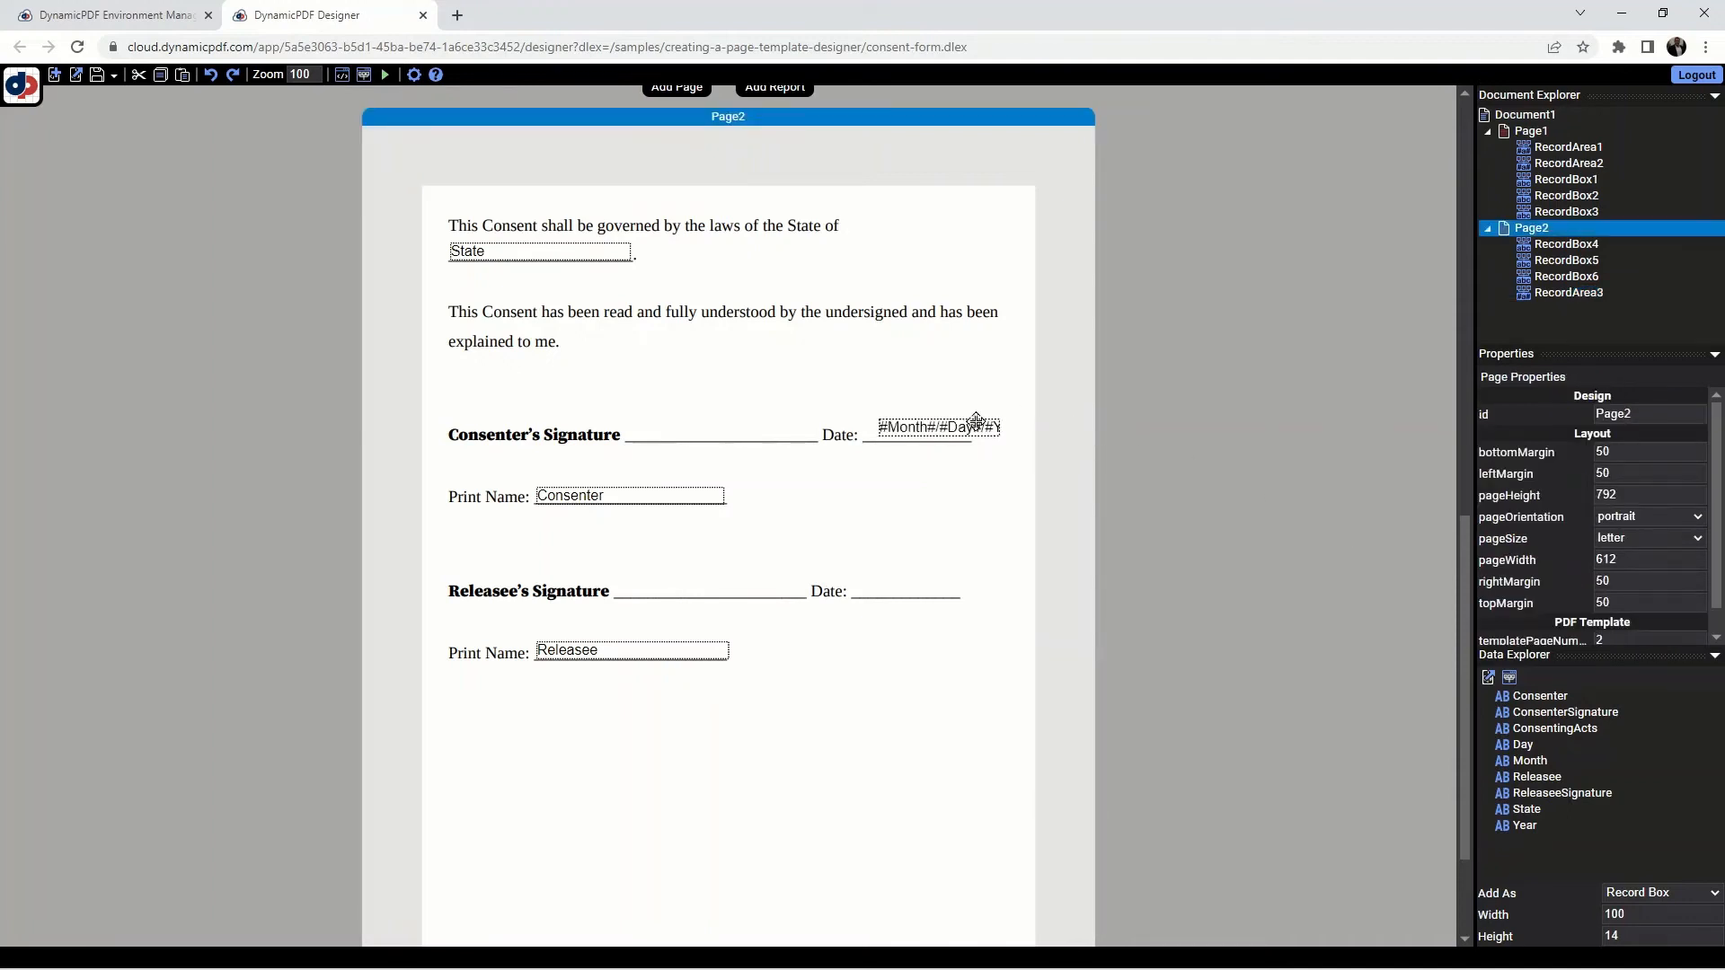
left_click_drag(971, 421, 959, 426)
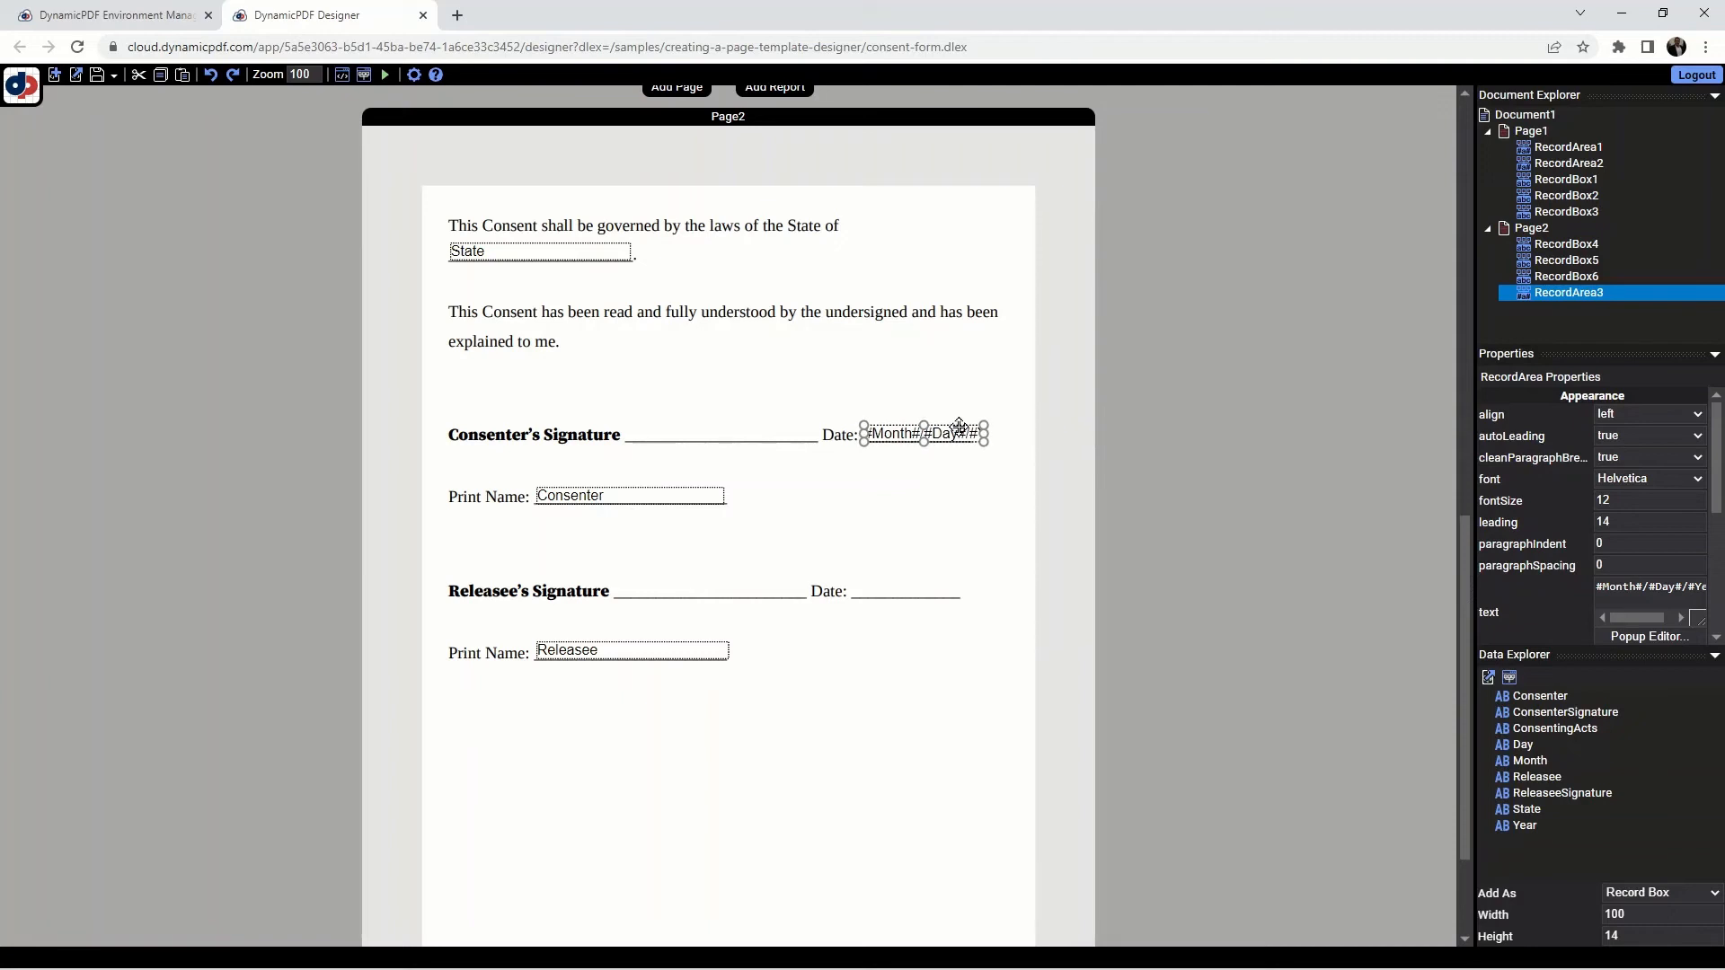
left_click(968, 544)
Step: Add a record area with the text #Month#/#Day#/#Year# on Page2, placed over the date blank beside the Releasee's Signature
right_click(881, 597)
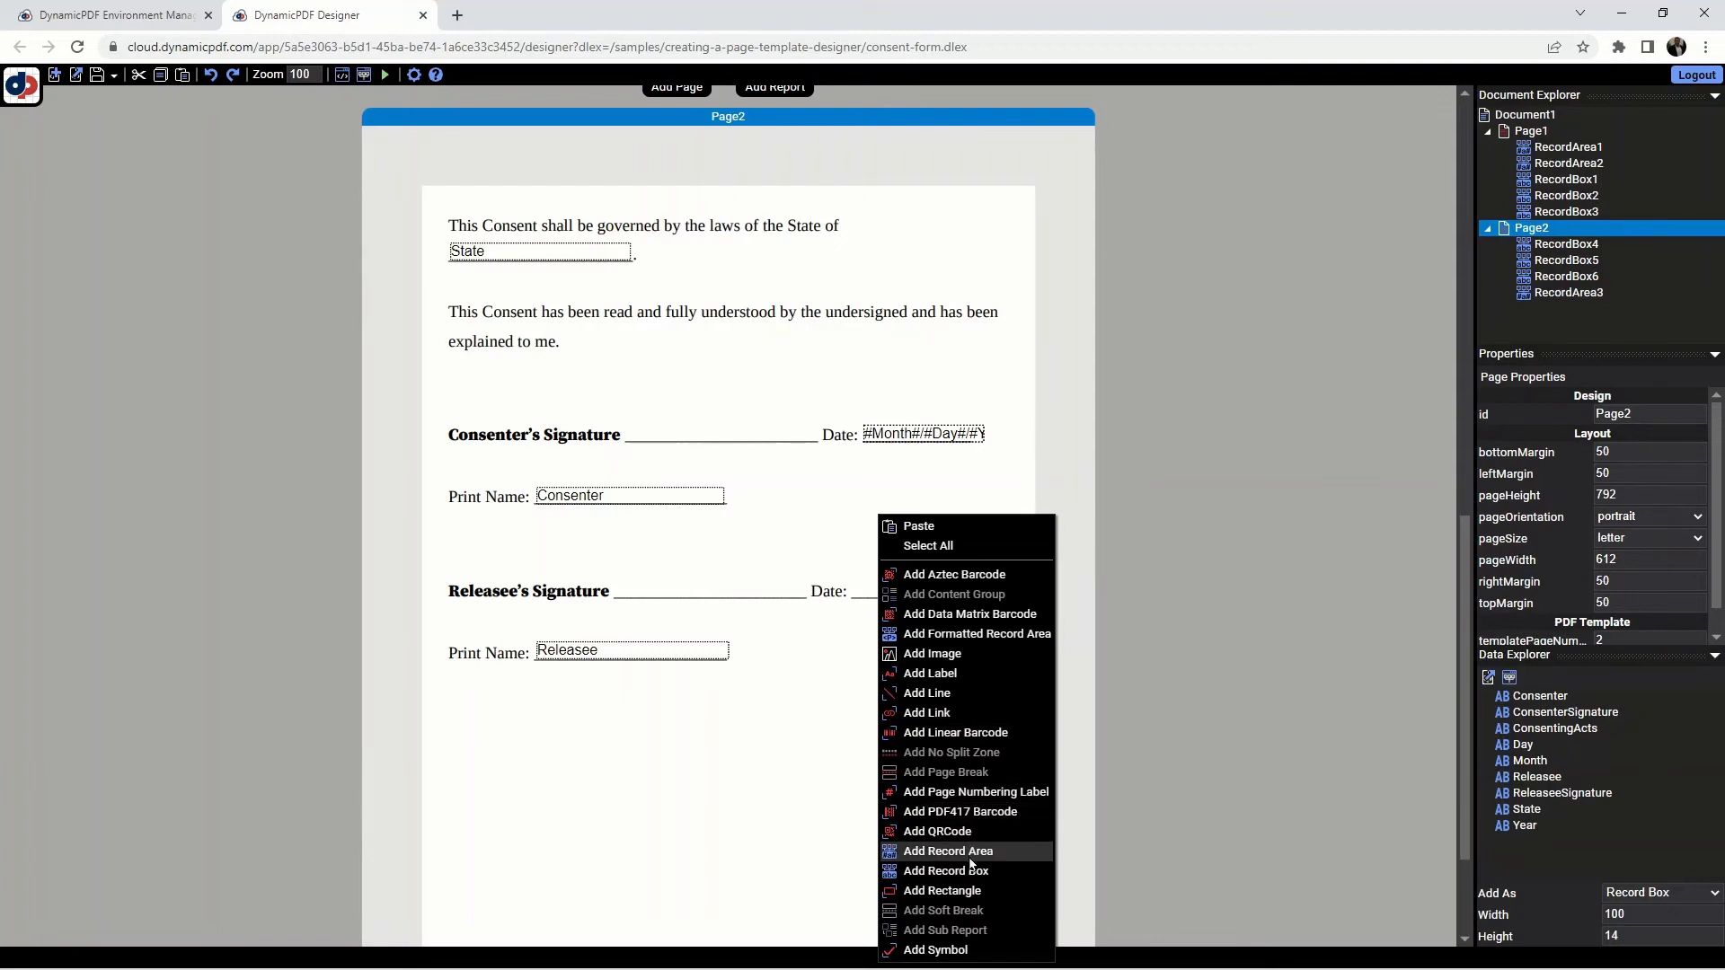
left_click(975, 856)
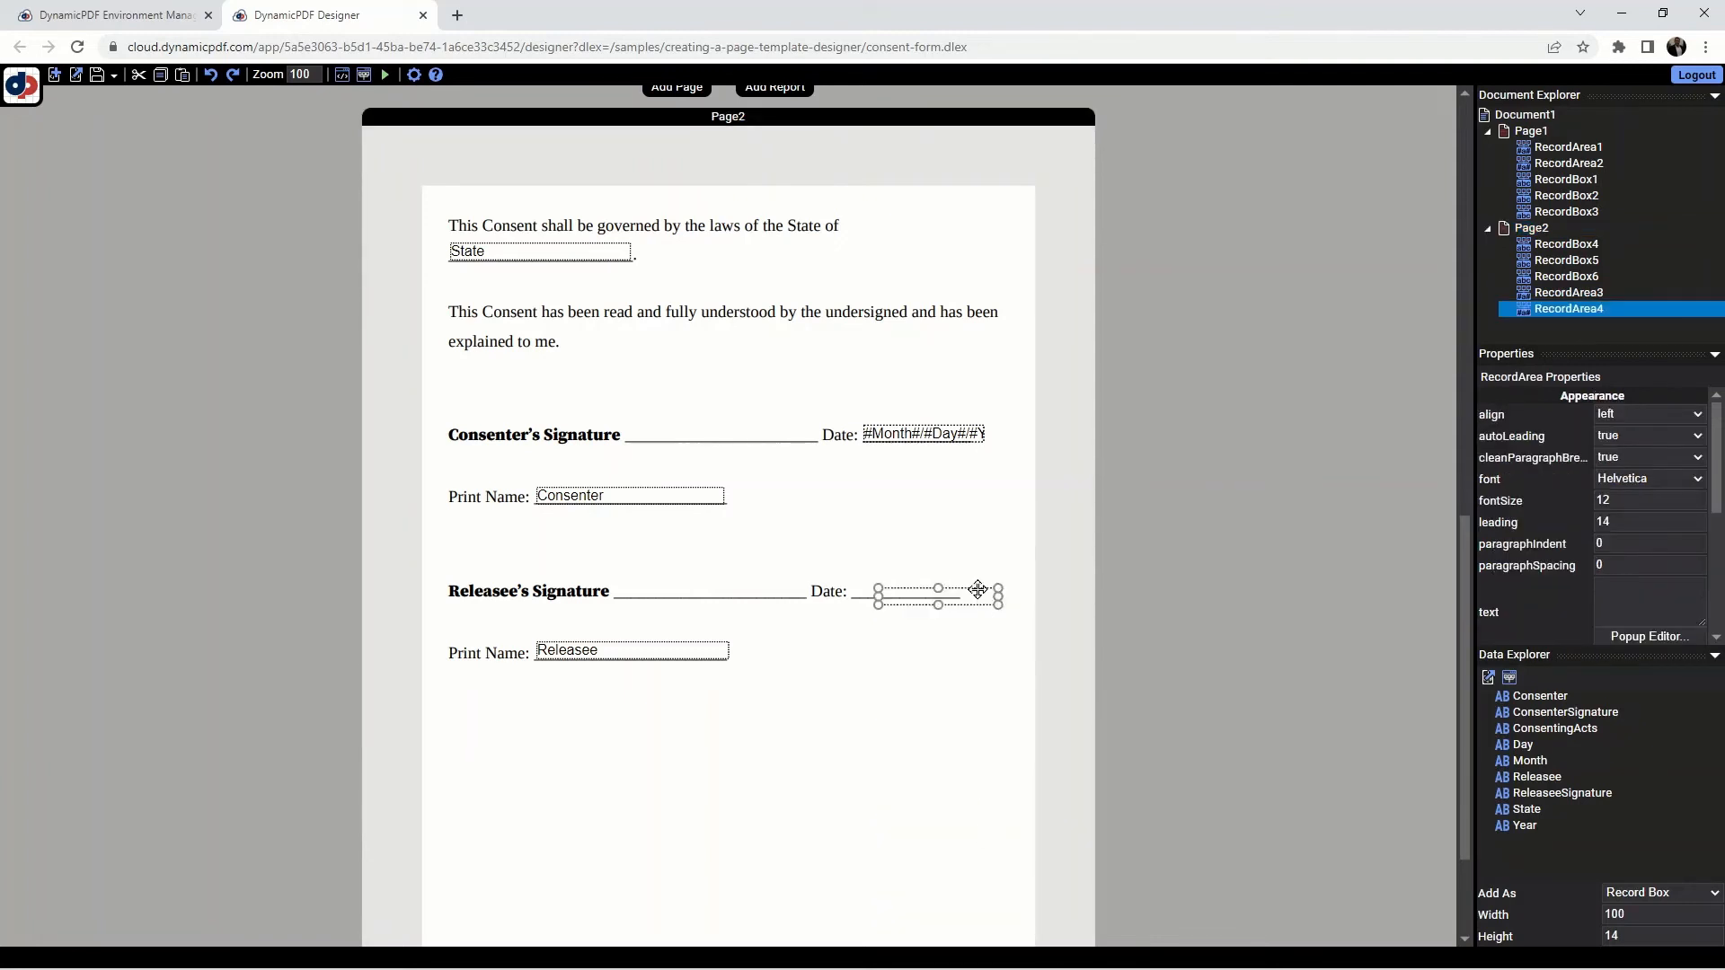
left_click_drag(979, 586, 951, 582)
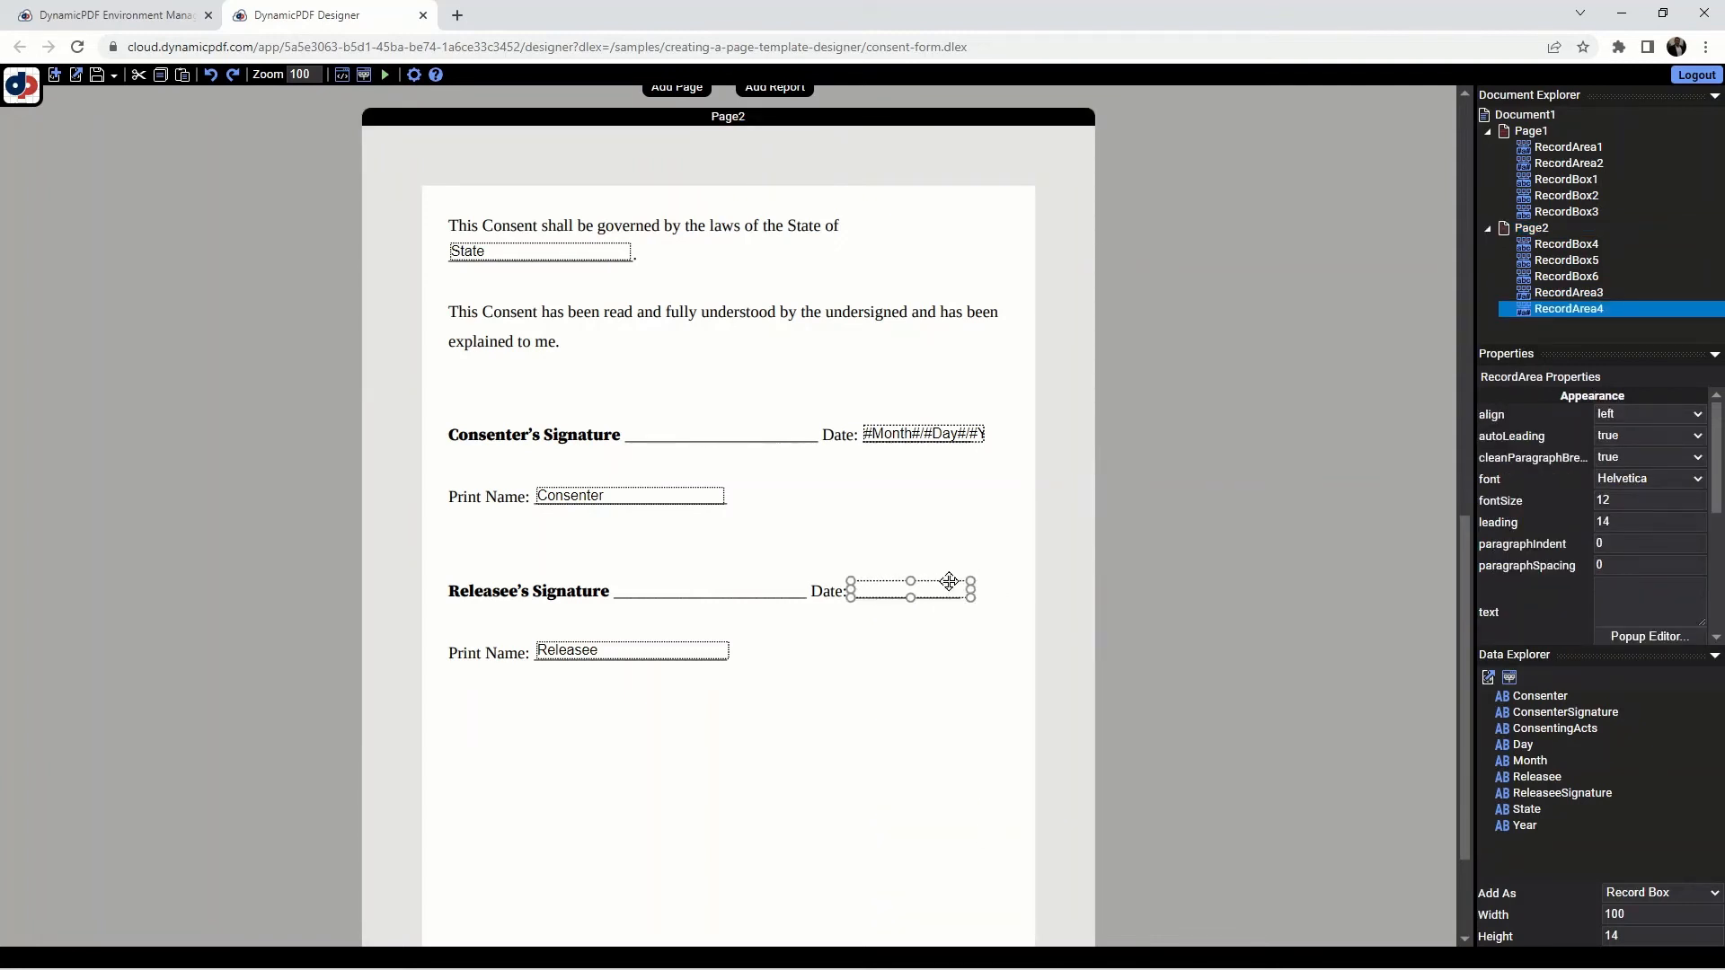
left_click(1614, 589)
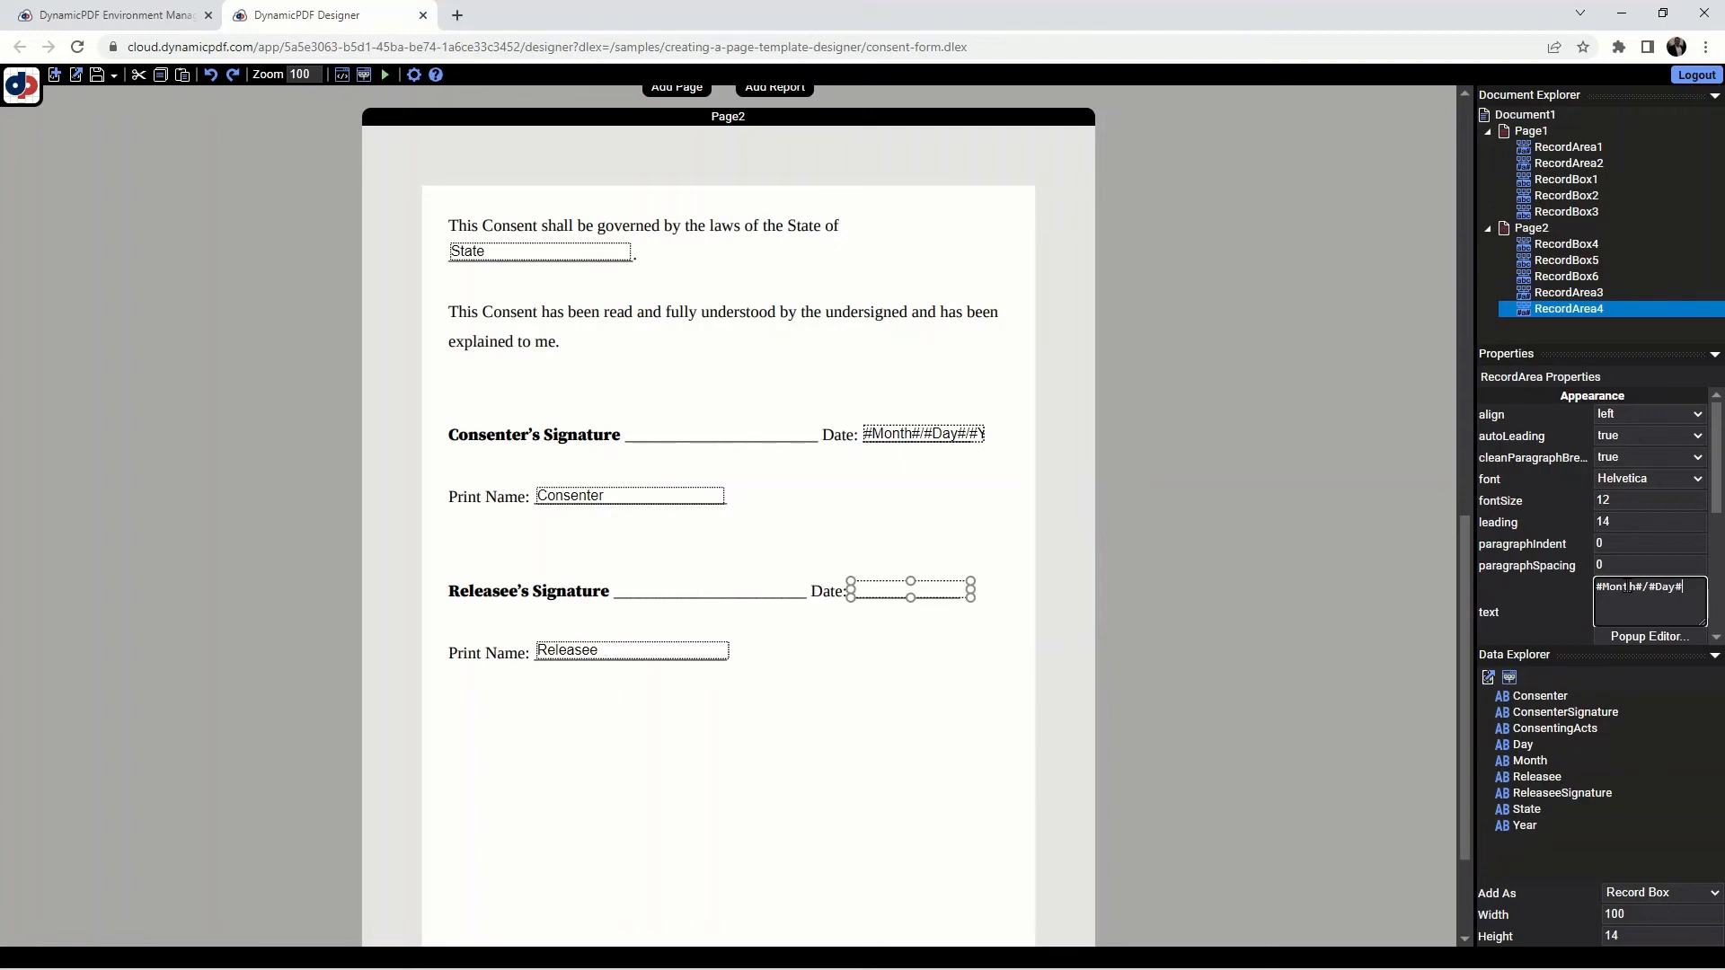
type("#Month#/#Day#/#Ye")
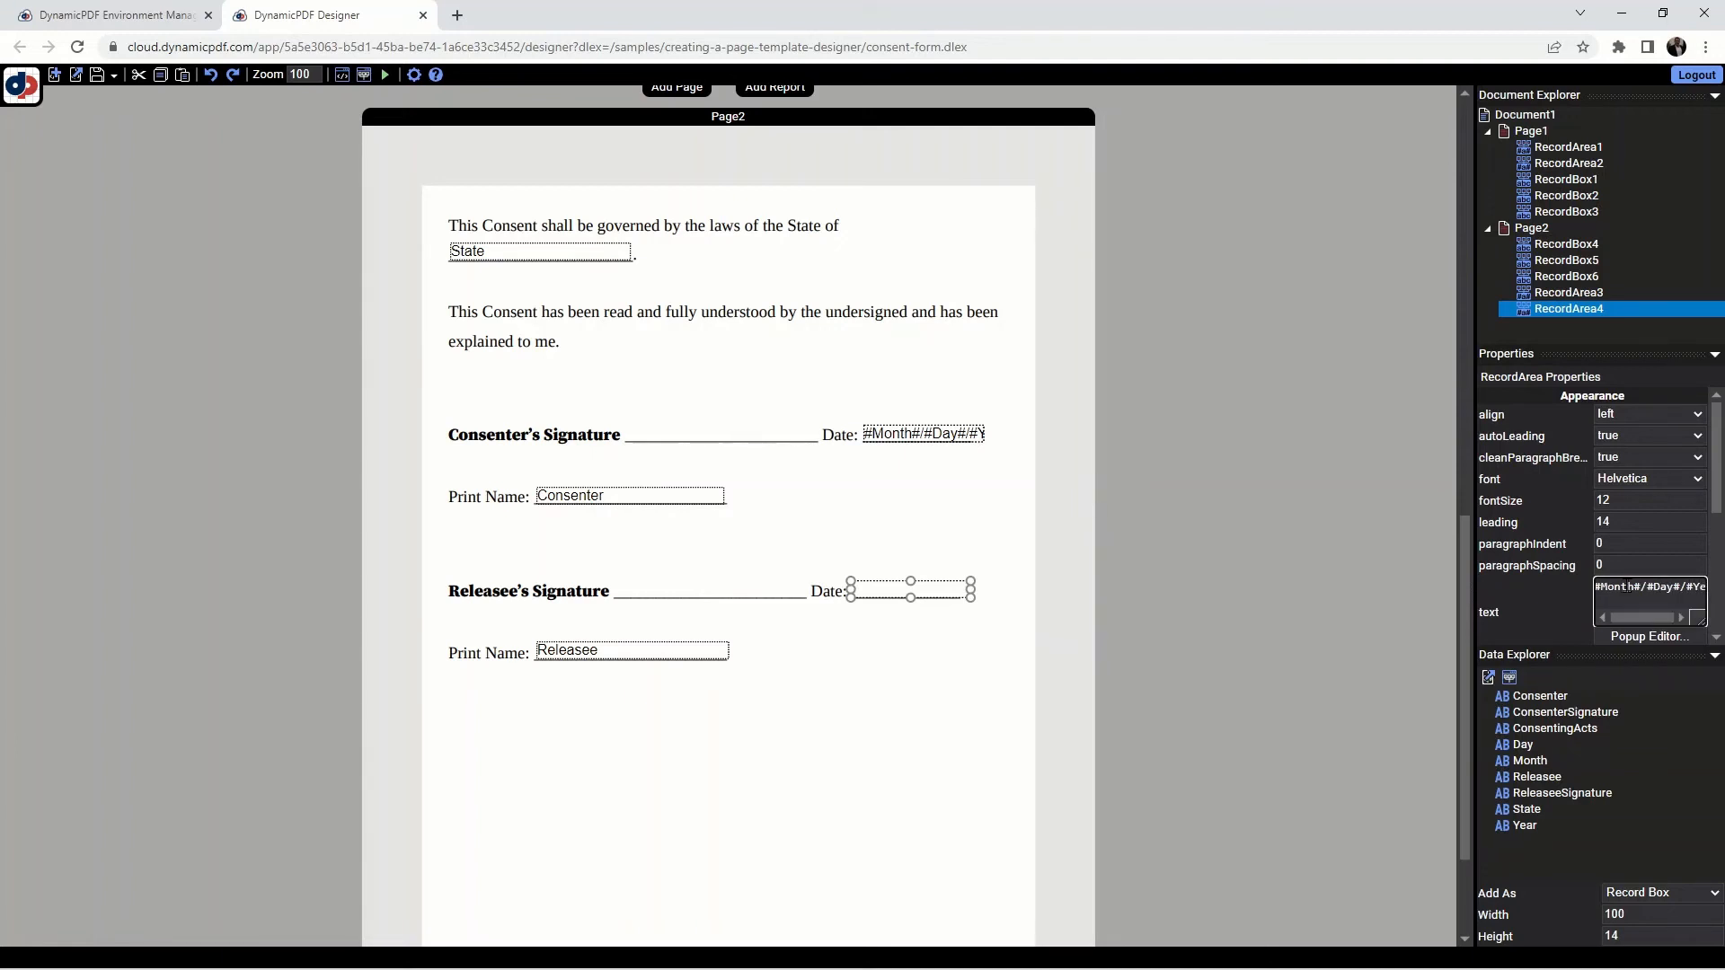
type("ar#")
left_click(905, 657)
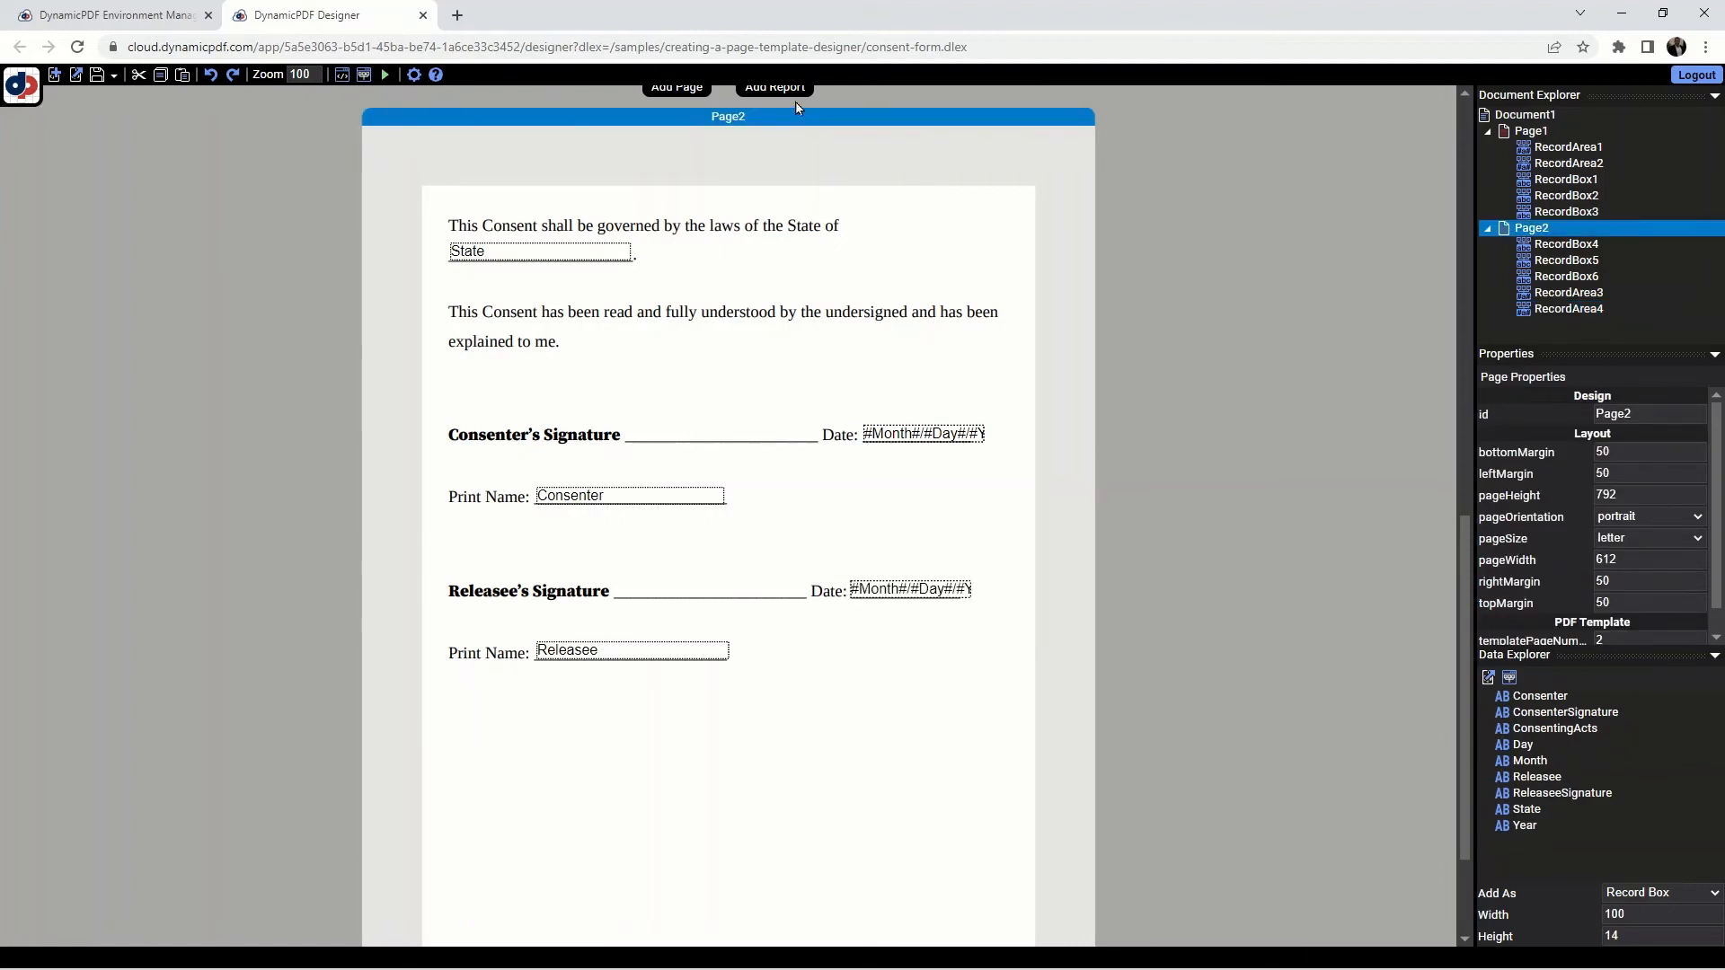
Step: Generate the PDF, check the filled names and dates on its second page, and return to the designer
left_click(385, 74)
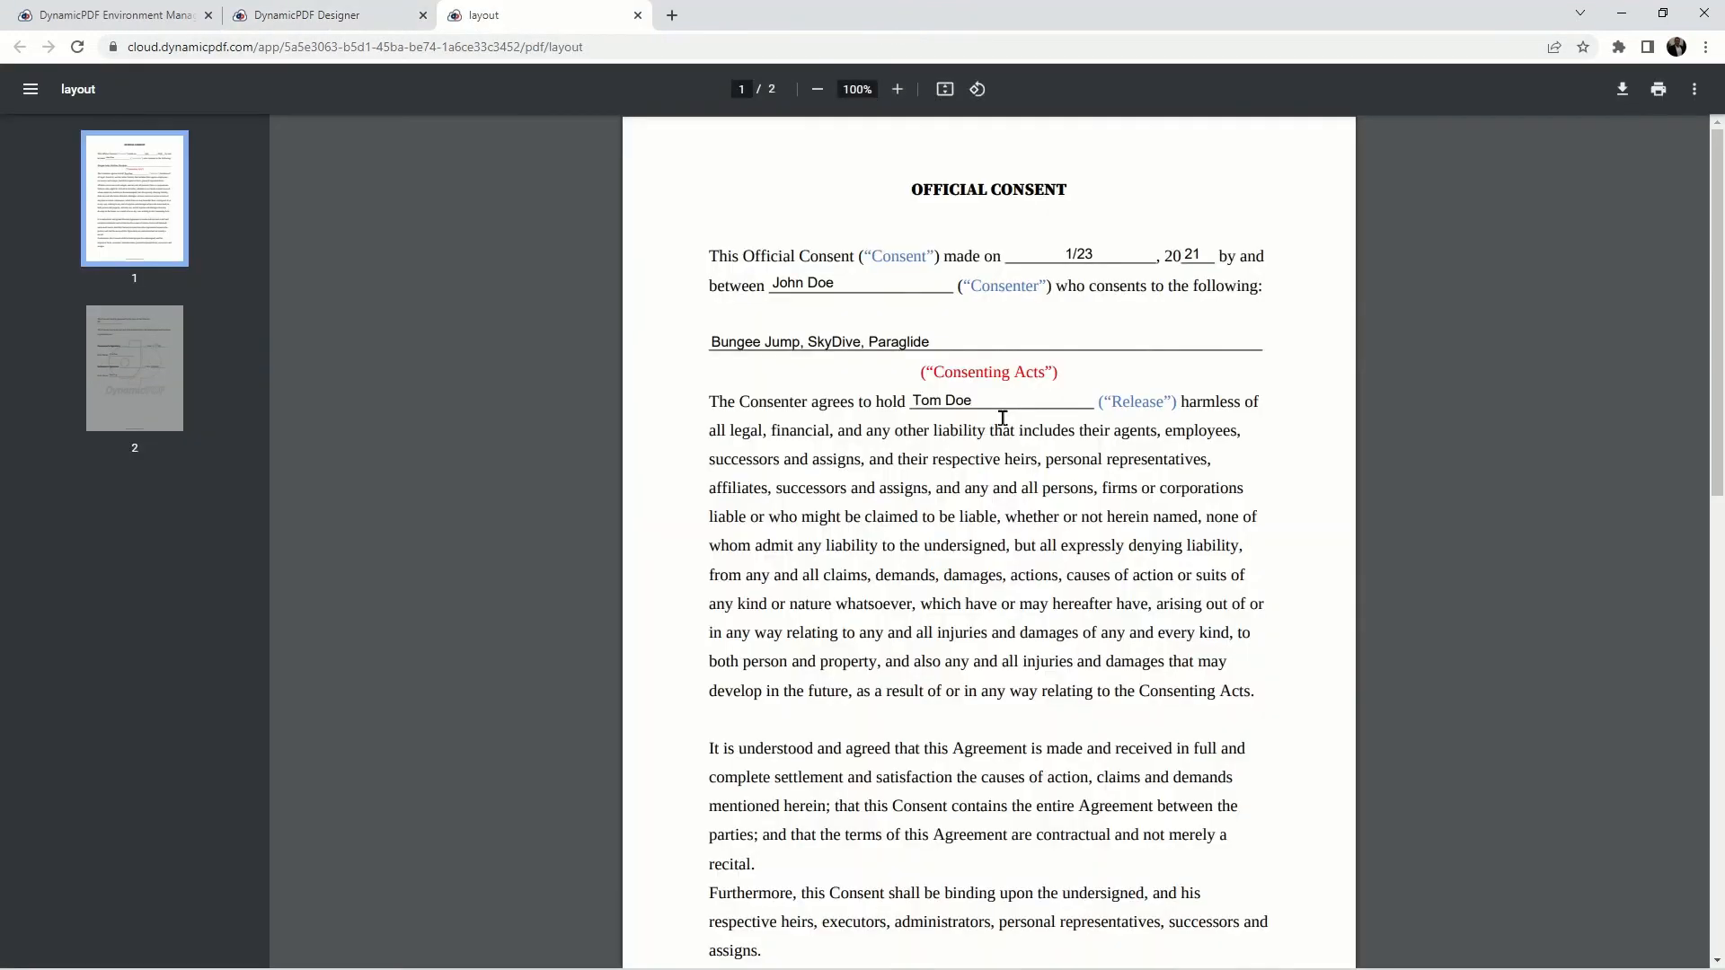
scroll(1003, 418, "down", 5)
scroll(988, 414, "down", 4)
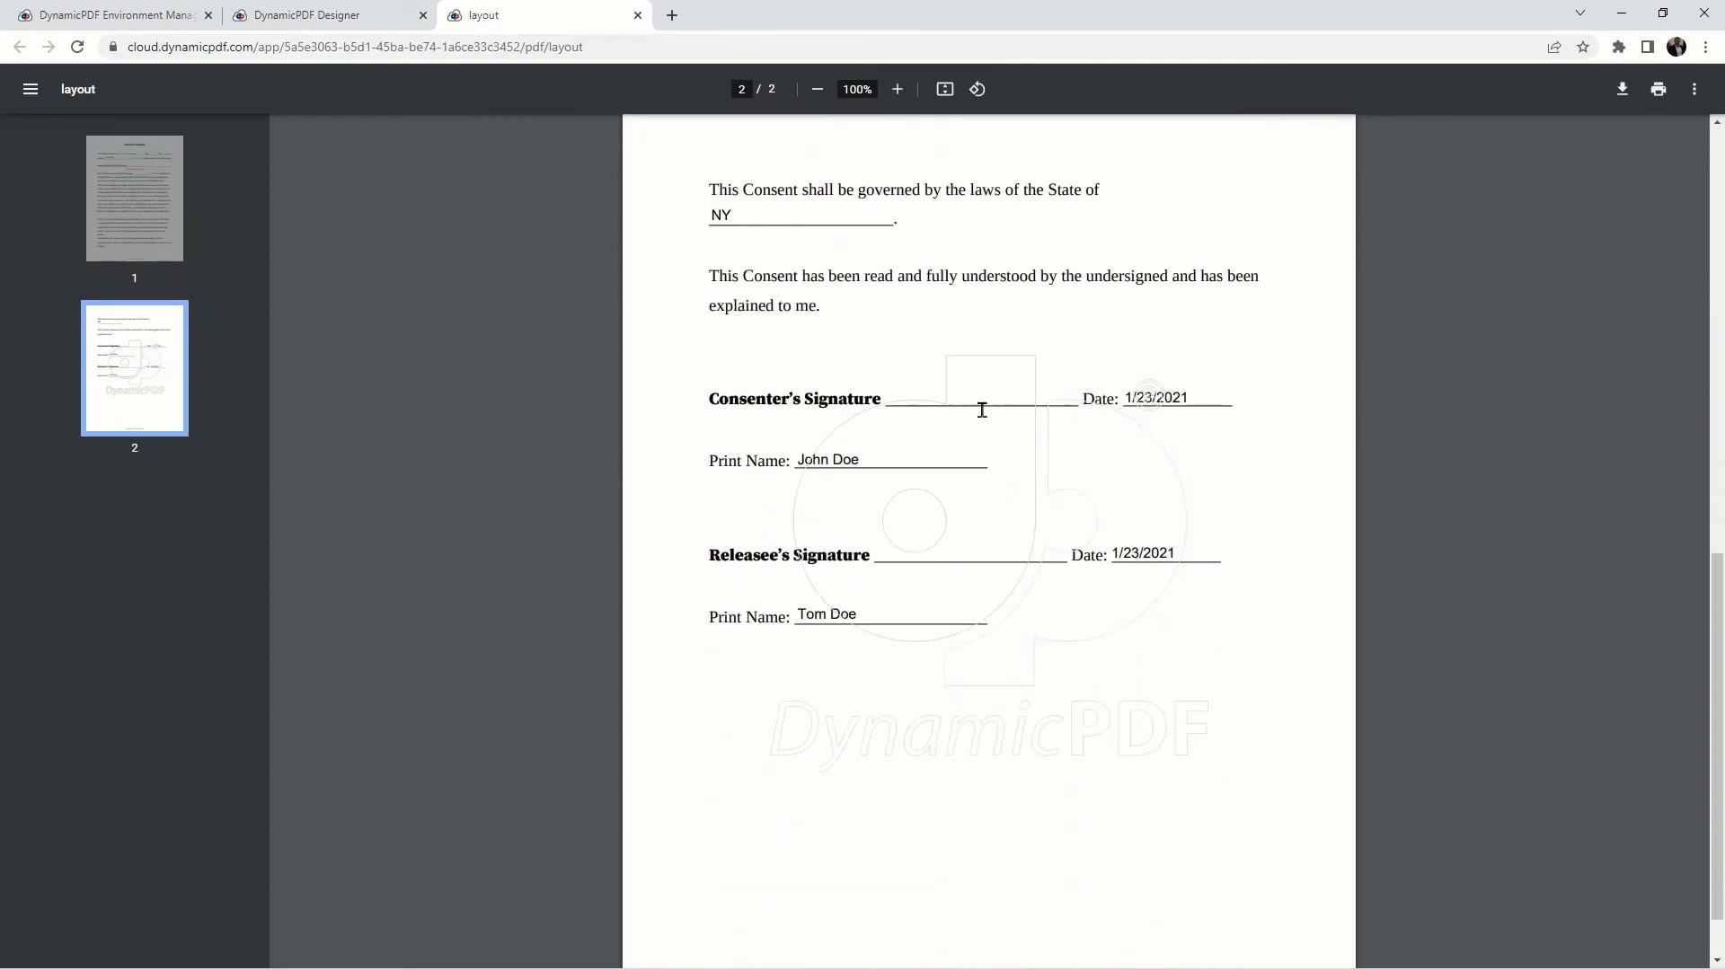
left_click(638, 16)
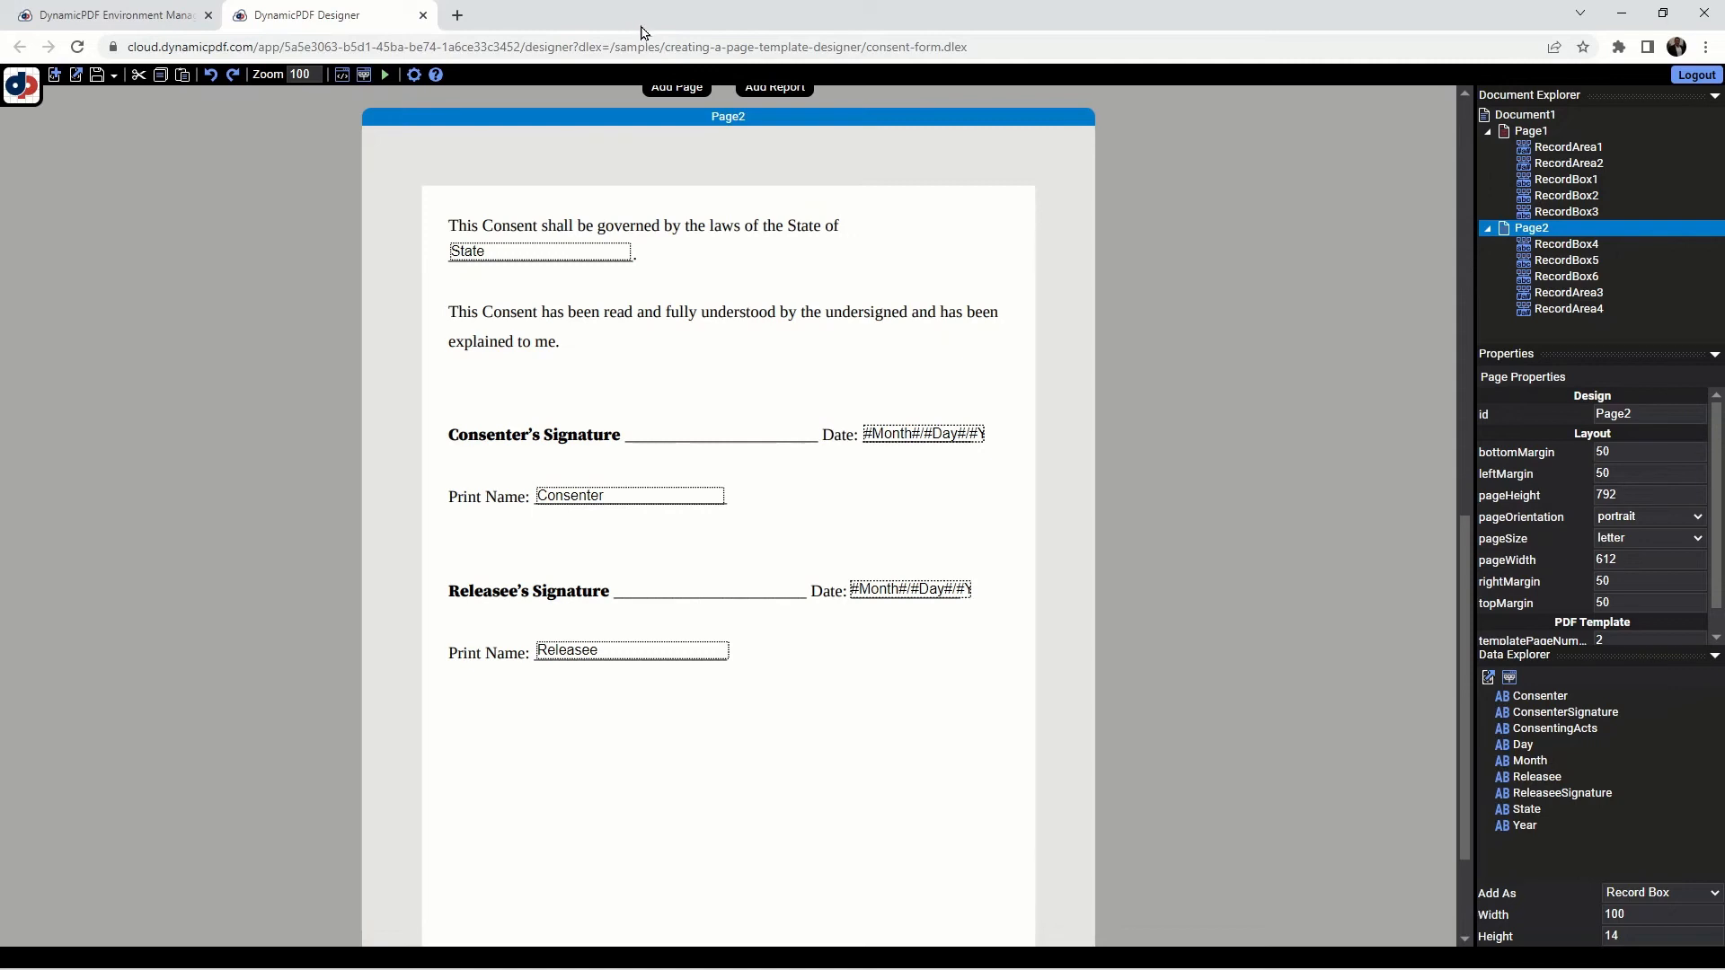
Step: Add an image element on Page2 over the Consenter's Signature blank and stretch it to the line's full width
right_click(699, 386)
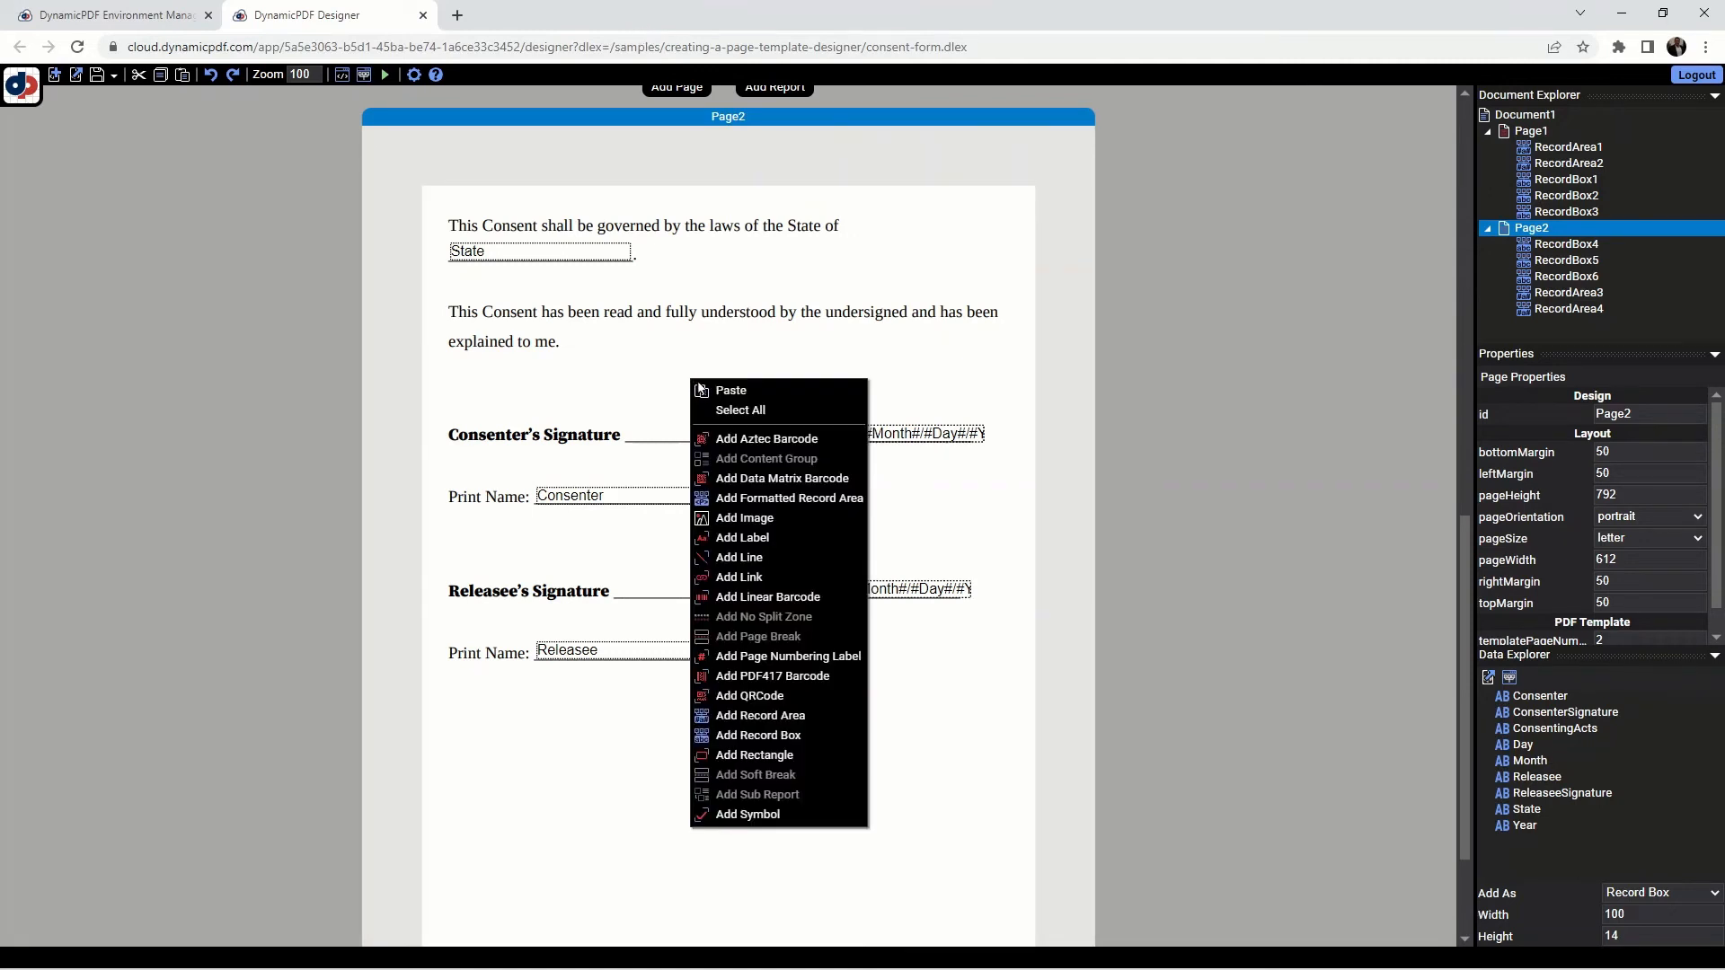
left_click(773, 519)
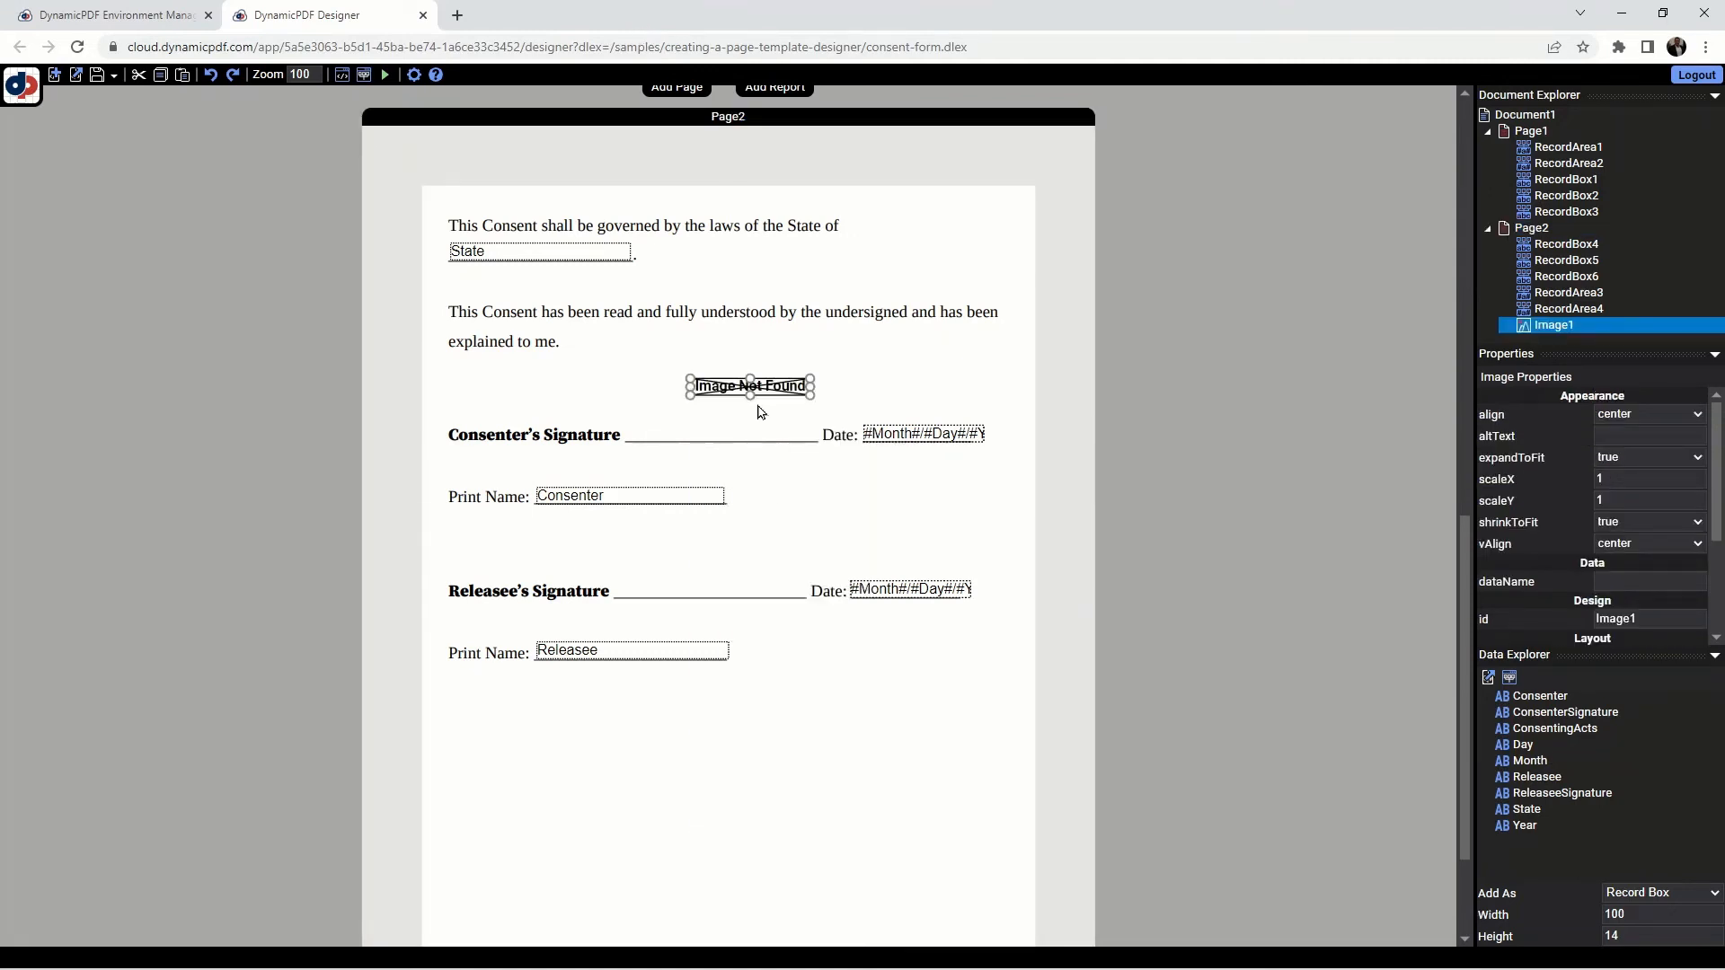
left_click_drag(769, 387, 709, 434)
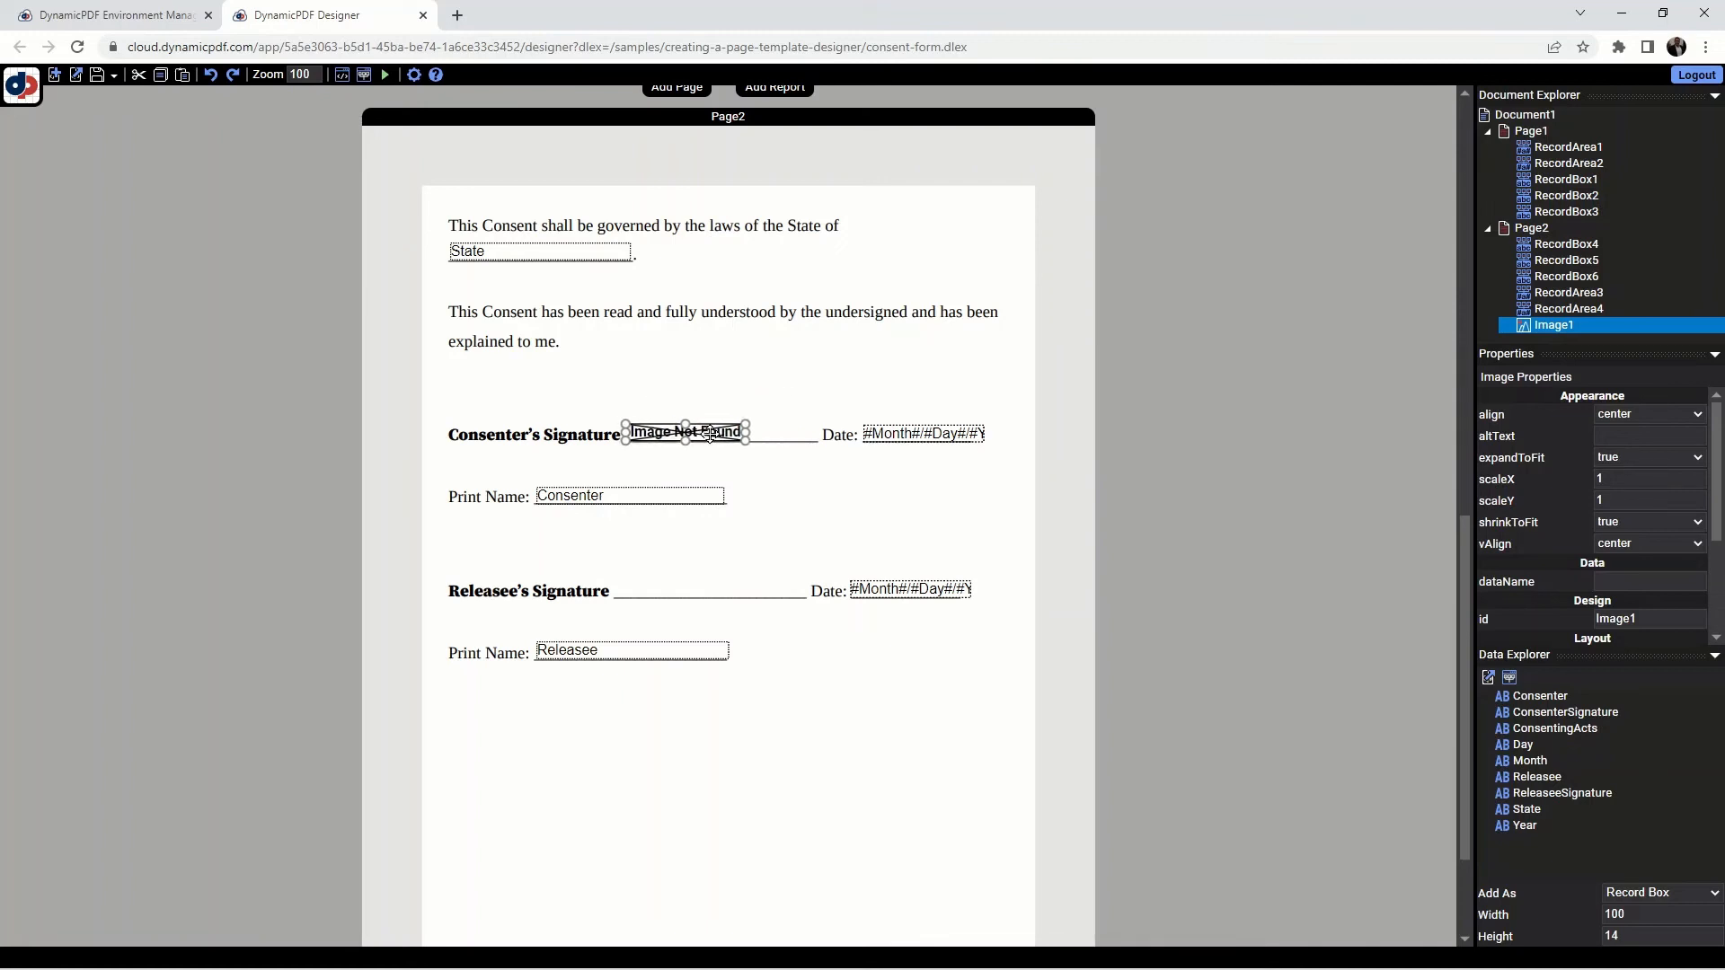
left_click_drag(788, 431, 820, 431)
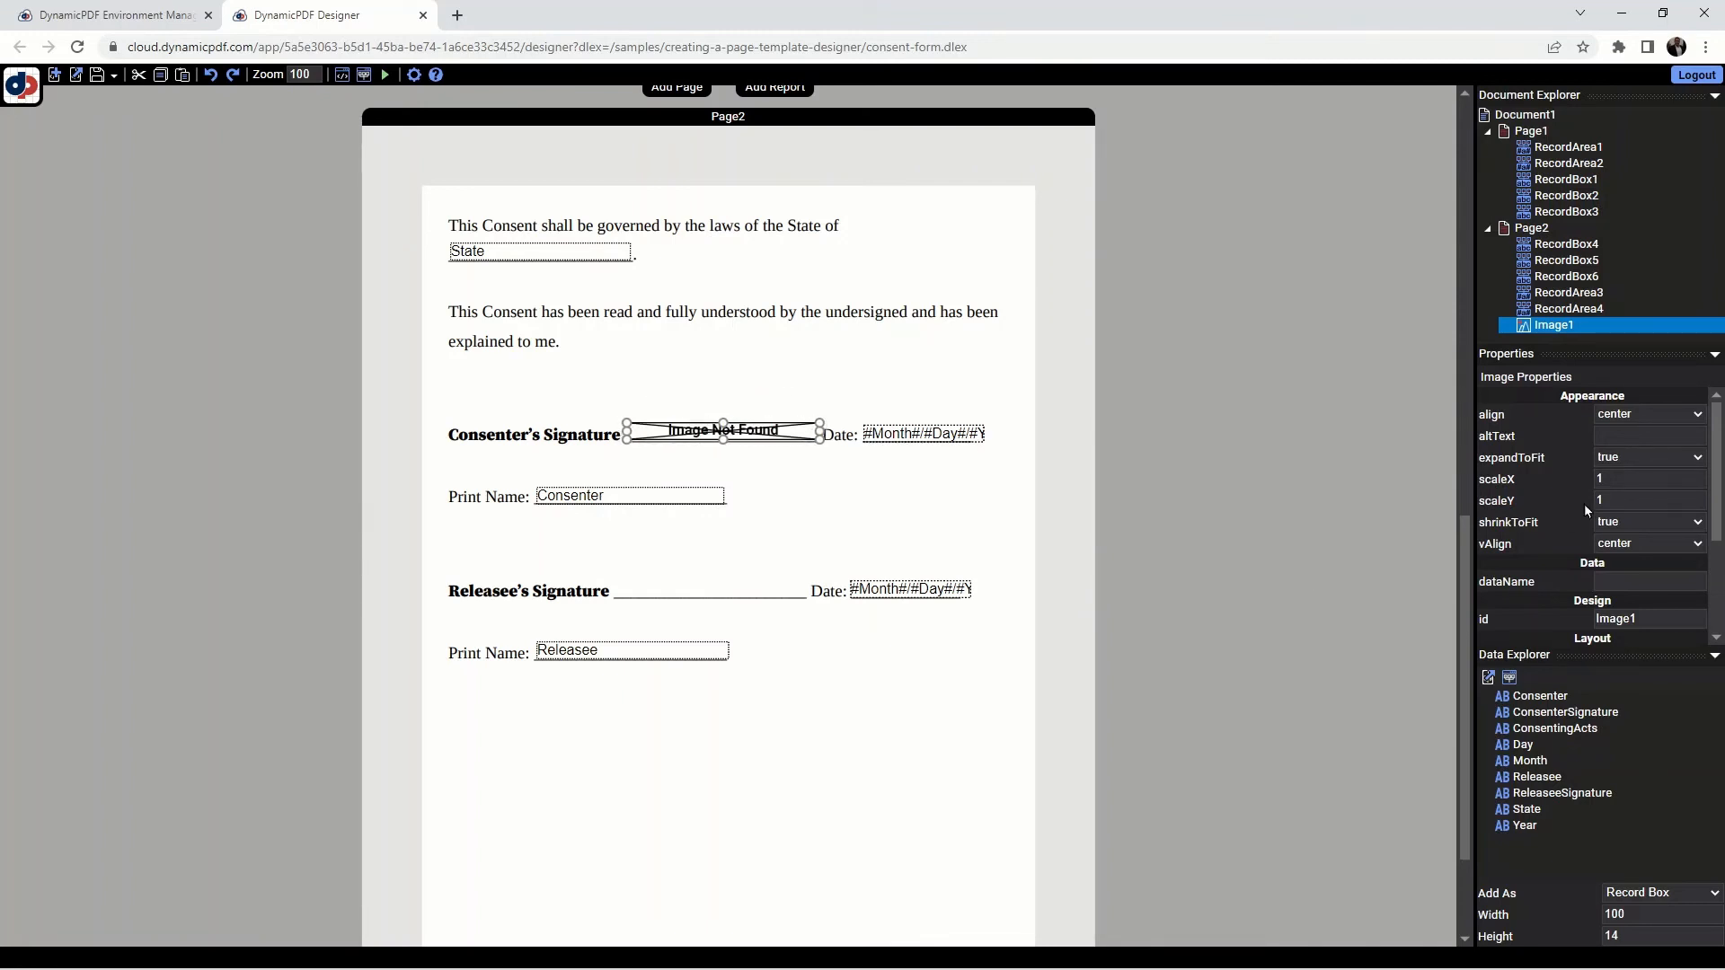
Step: Set the data name of the image on the Consenter's Signature line to ConsenterSignature
scroll(1651, 523, "down", 3)
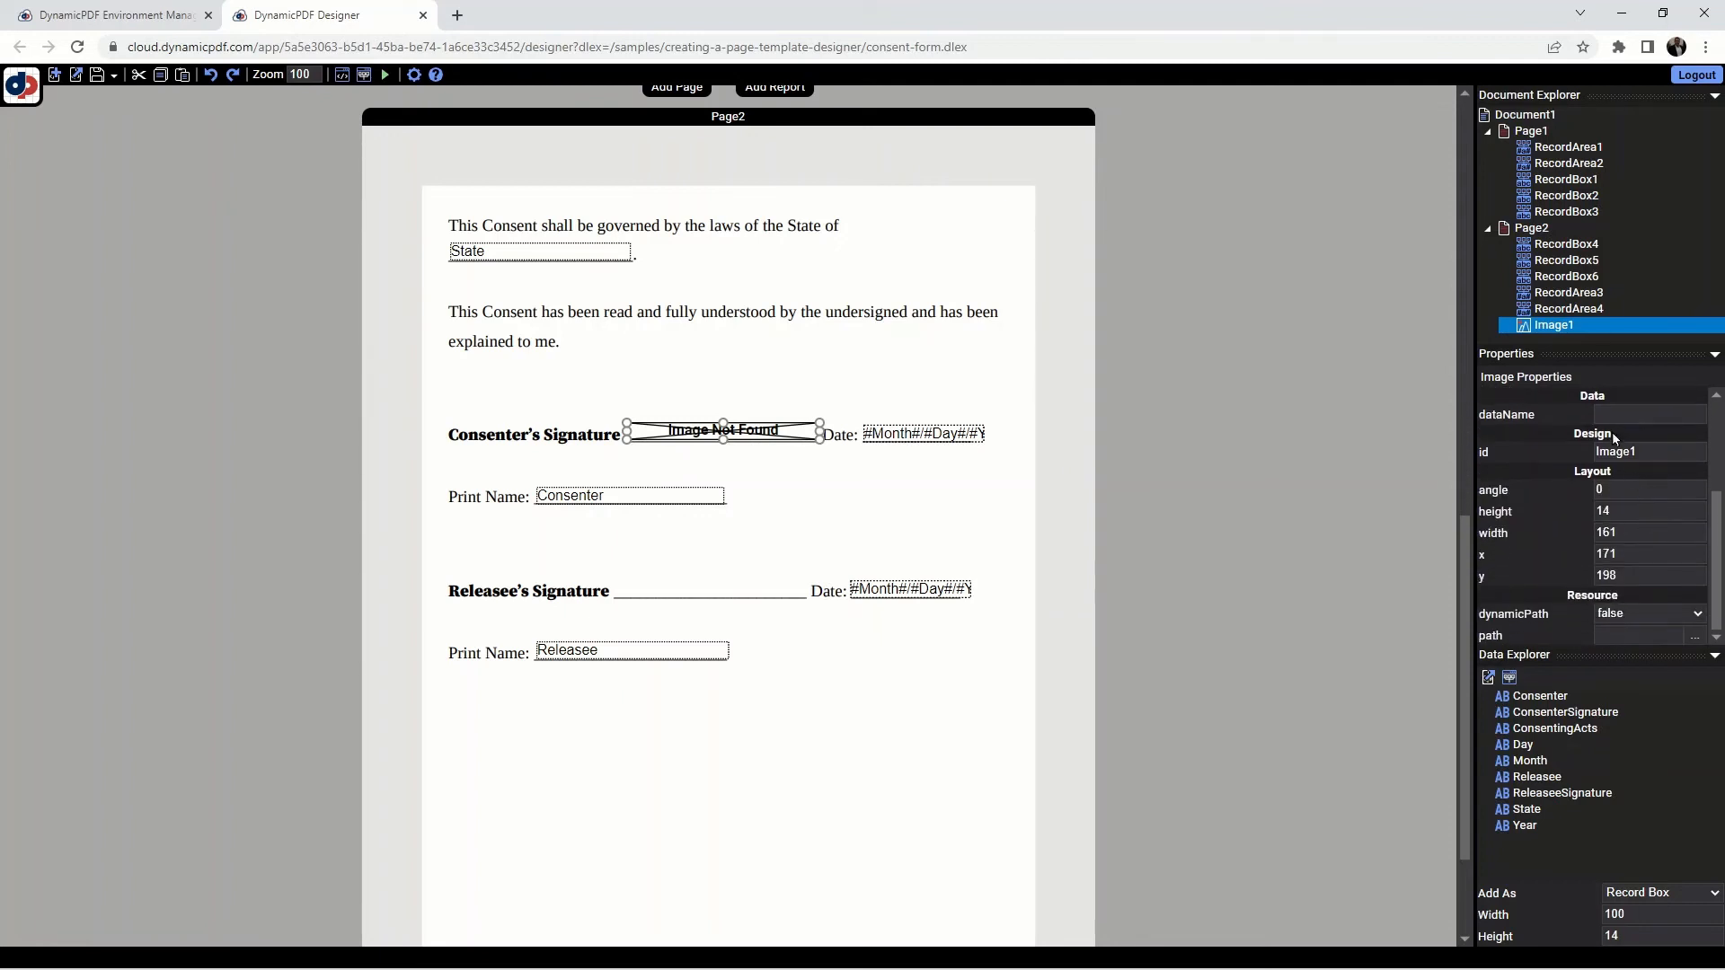
left_click(1608, 412)
type("Cons")
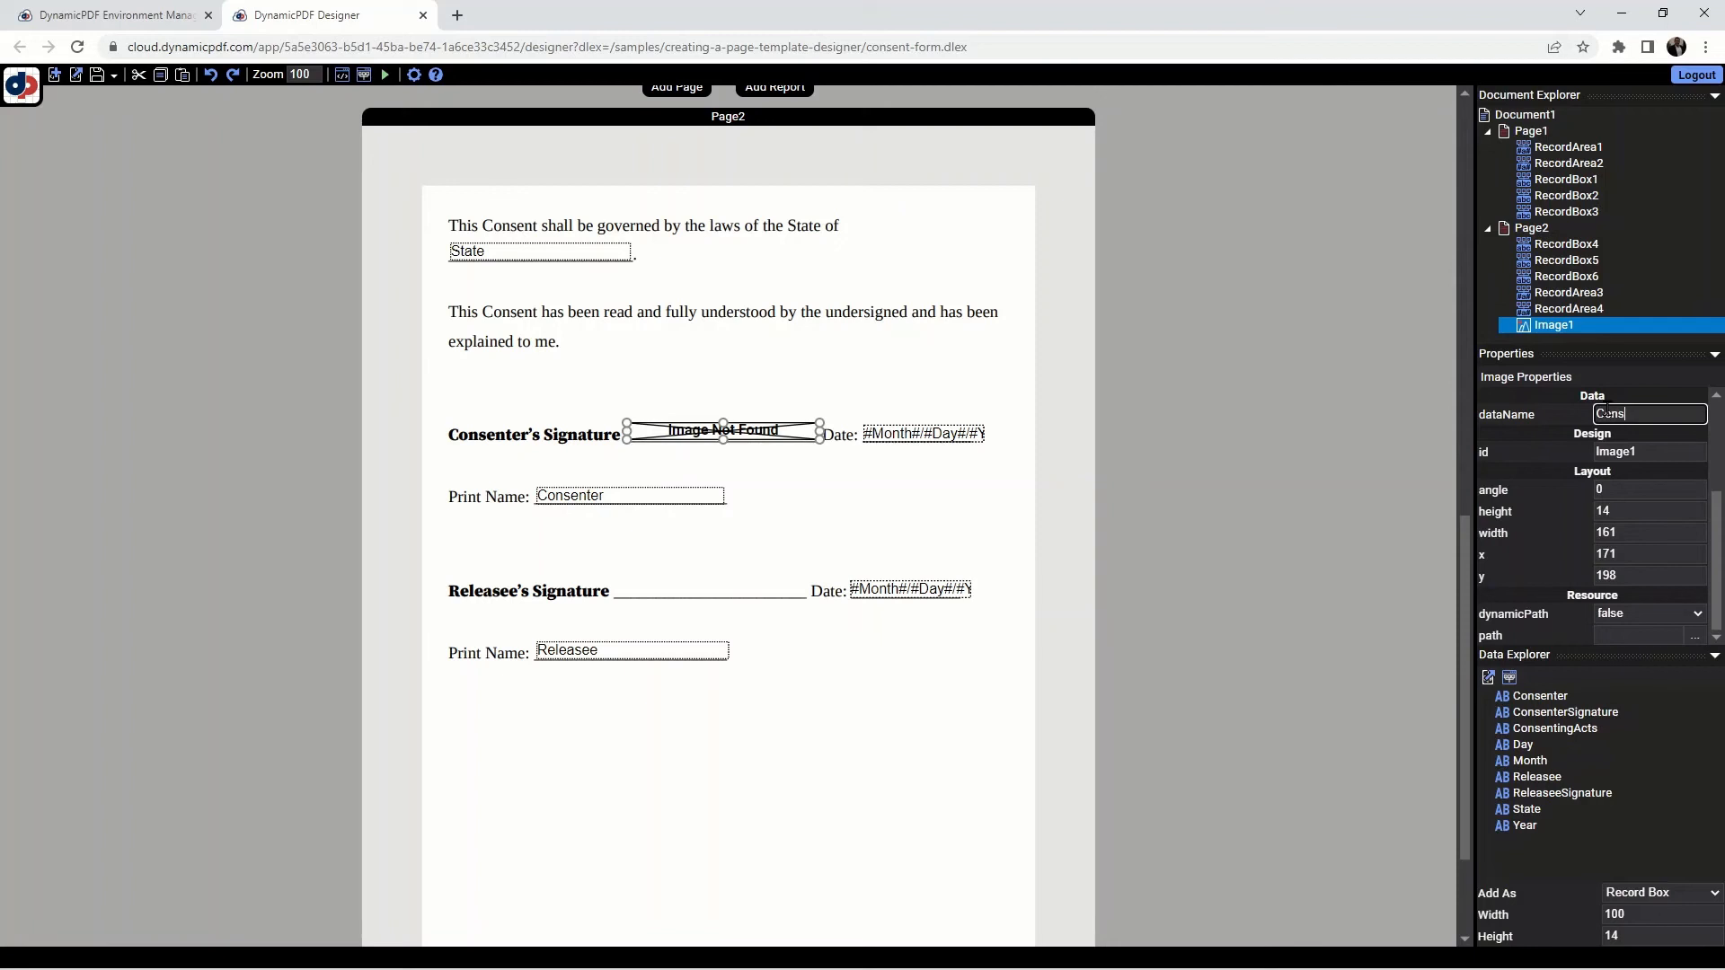
type("enterSignature")
left_click(1222, 427)
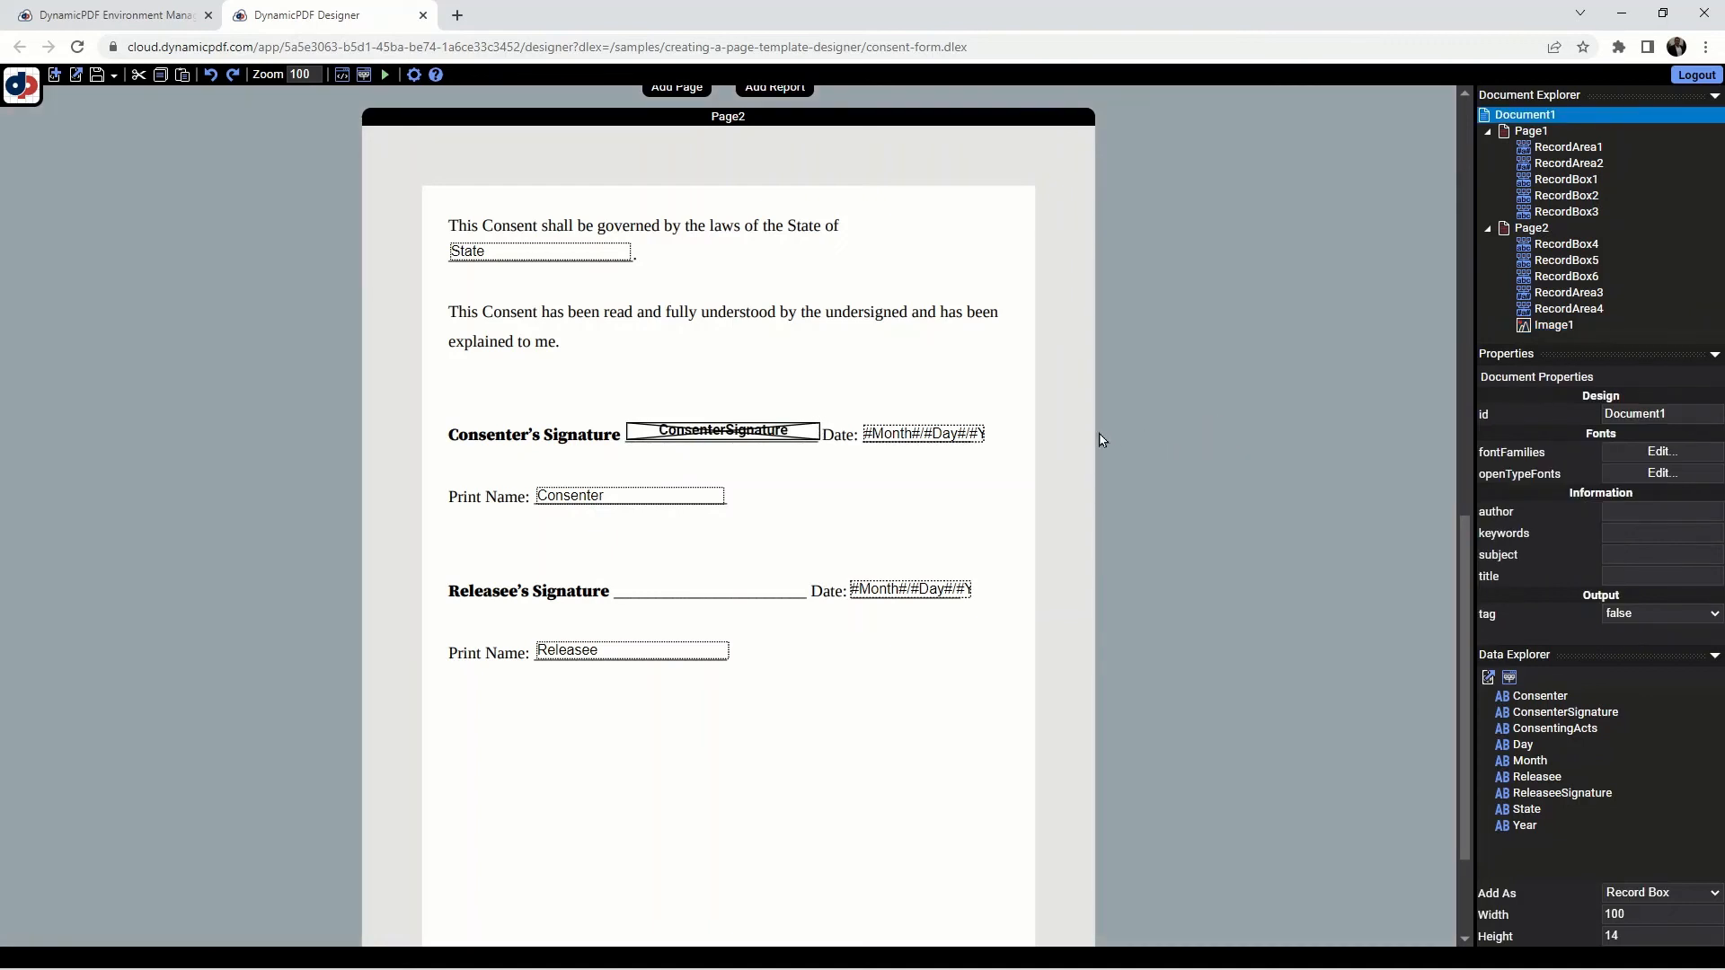
Step: Generate the PDF and check how the Consenter's signature image renders on the second page
left_click(385, 74)
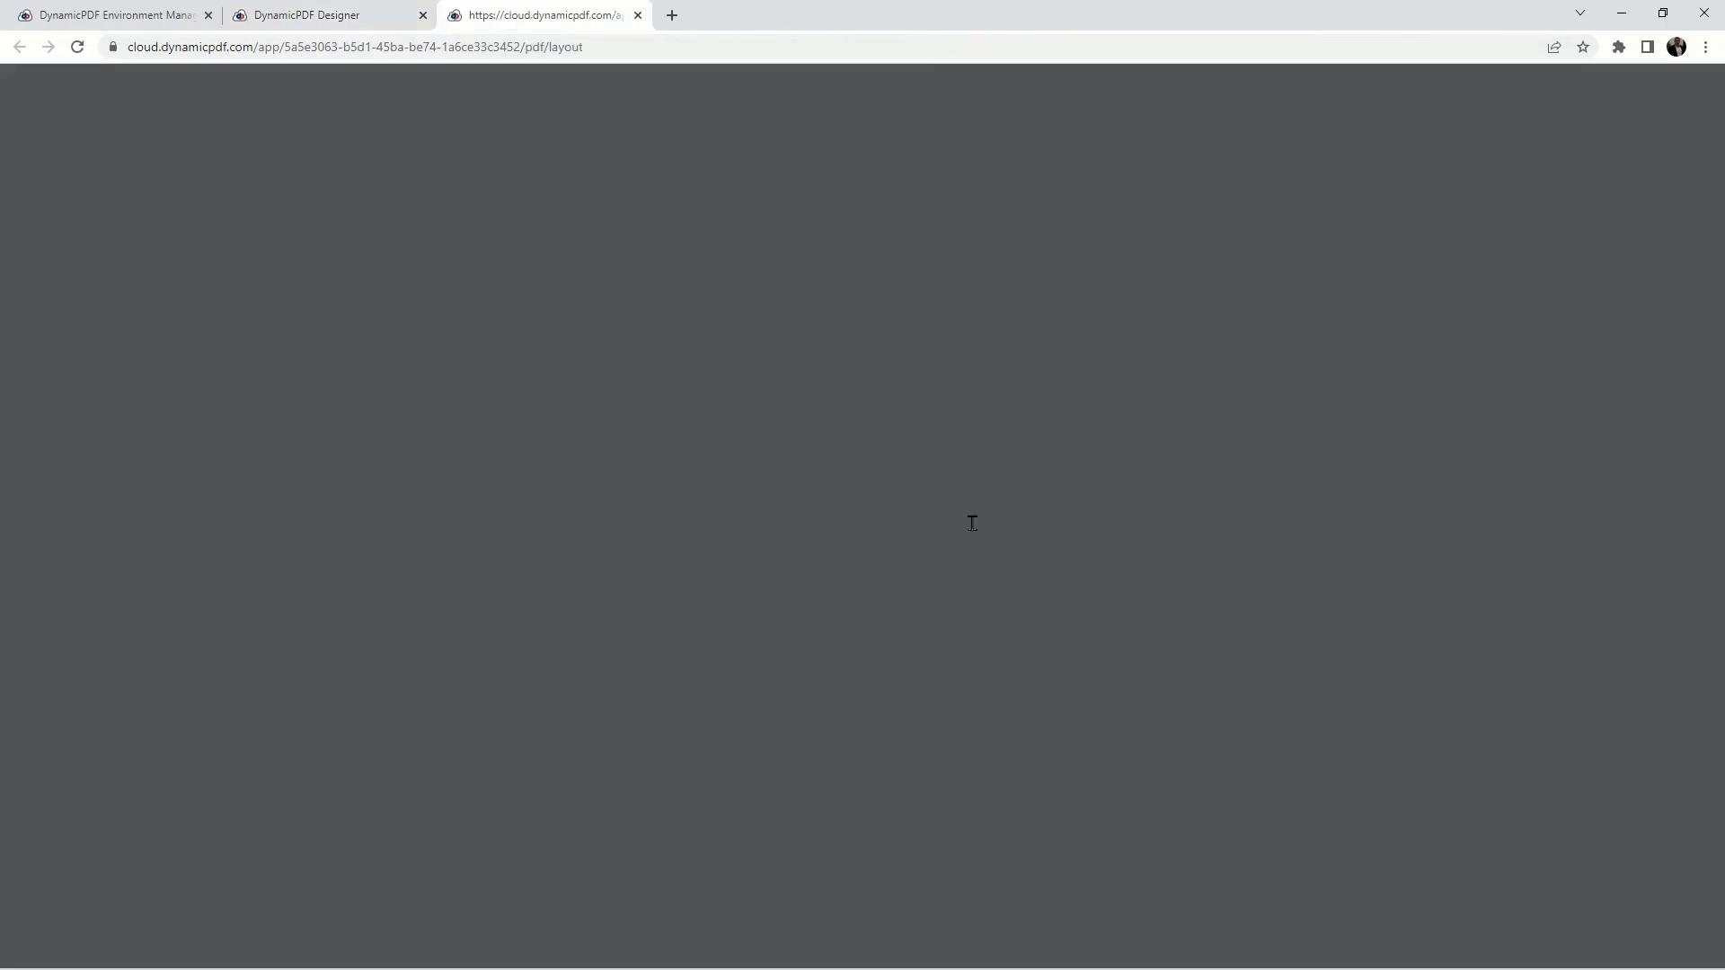
scroll(978, 521, "down", 10)
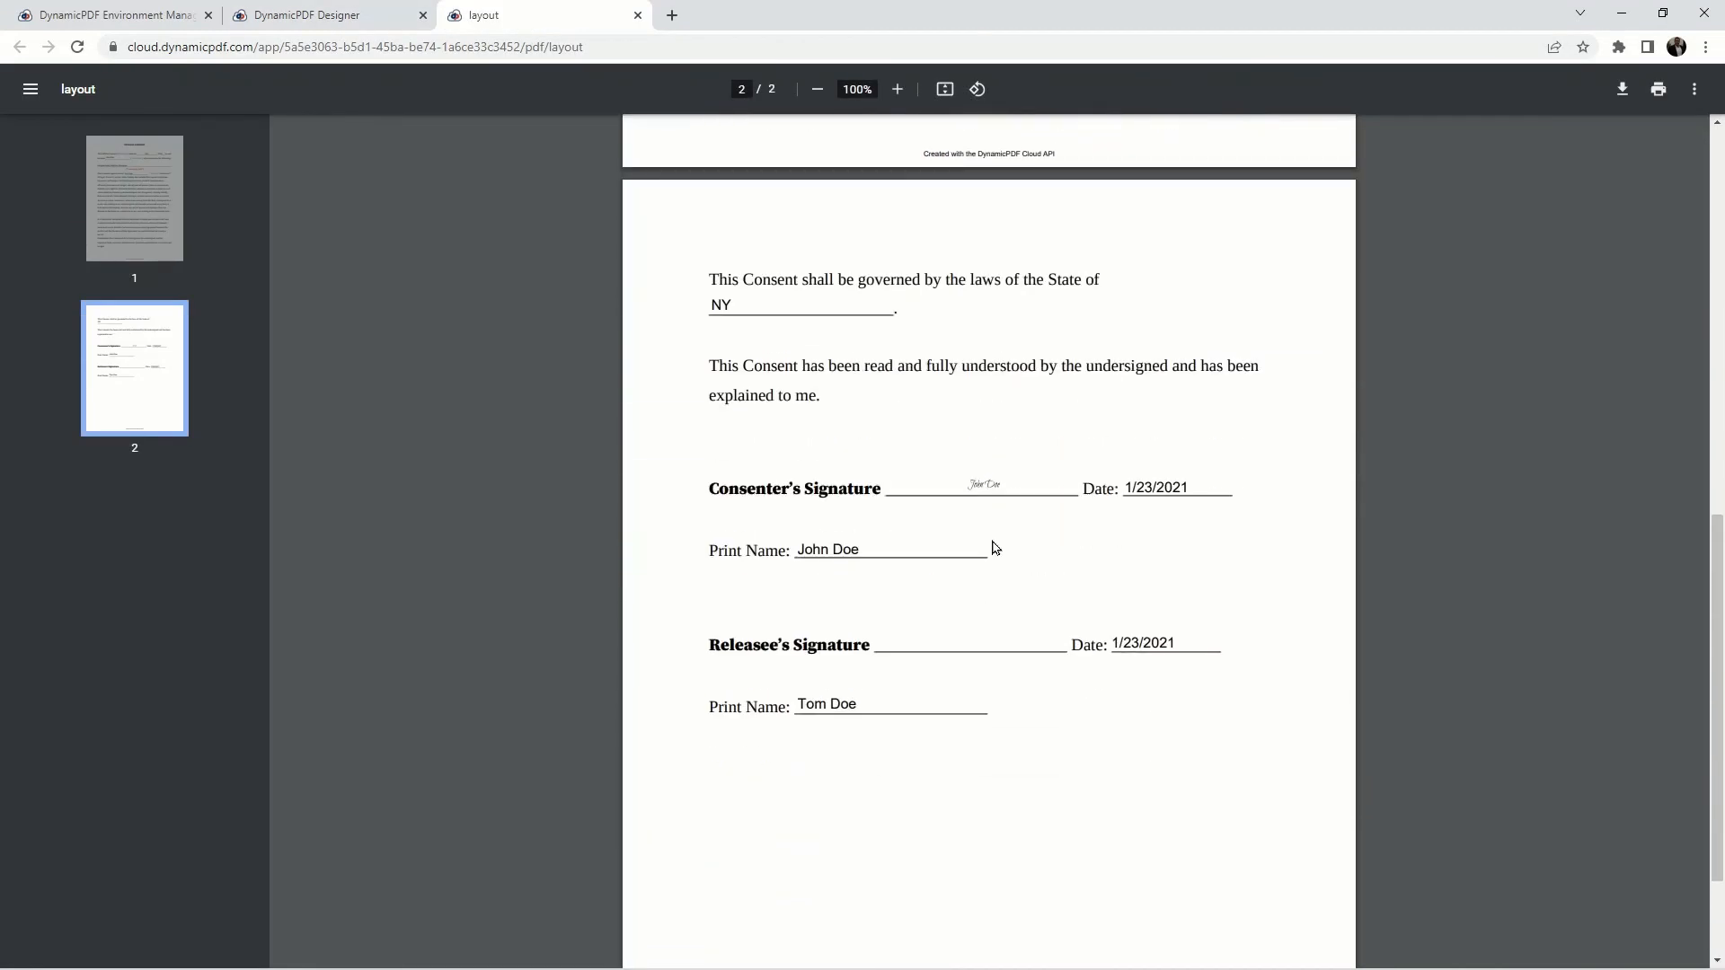
left_click(638, 15)
Step: Enlarge the ConsenterSignature image upward and slightly wider than its line, and check the signature's size in the generated PDF
left_click(729, 426)
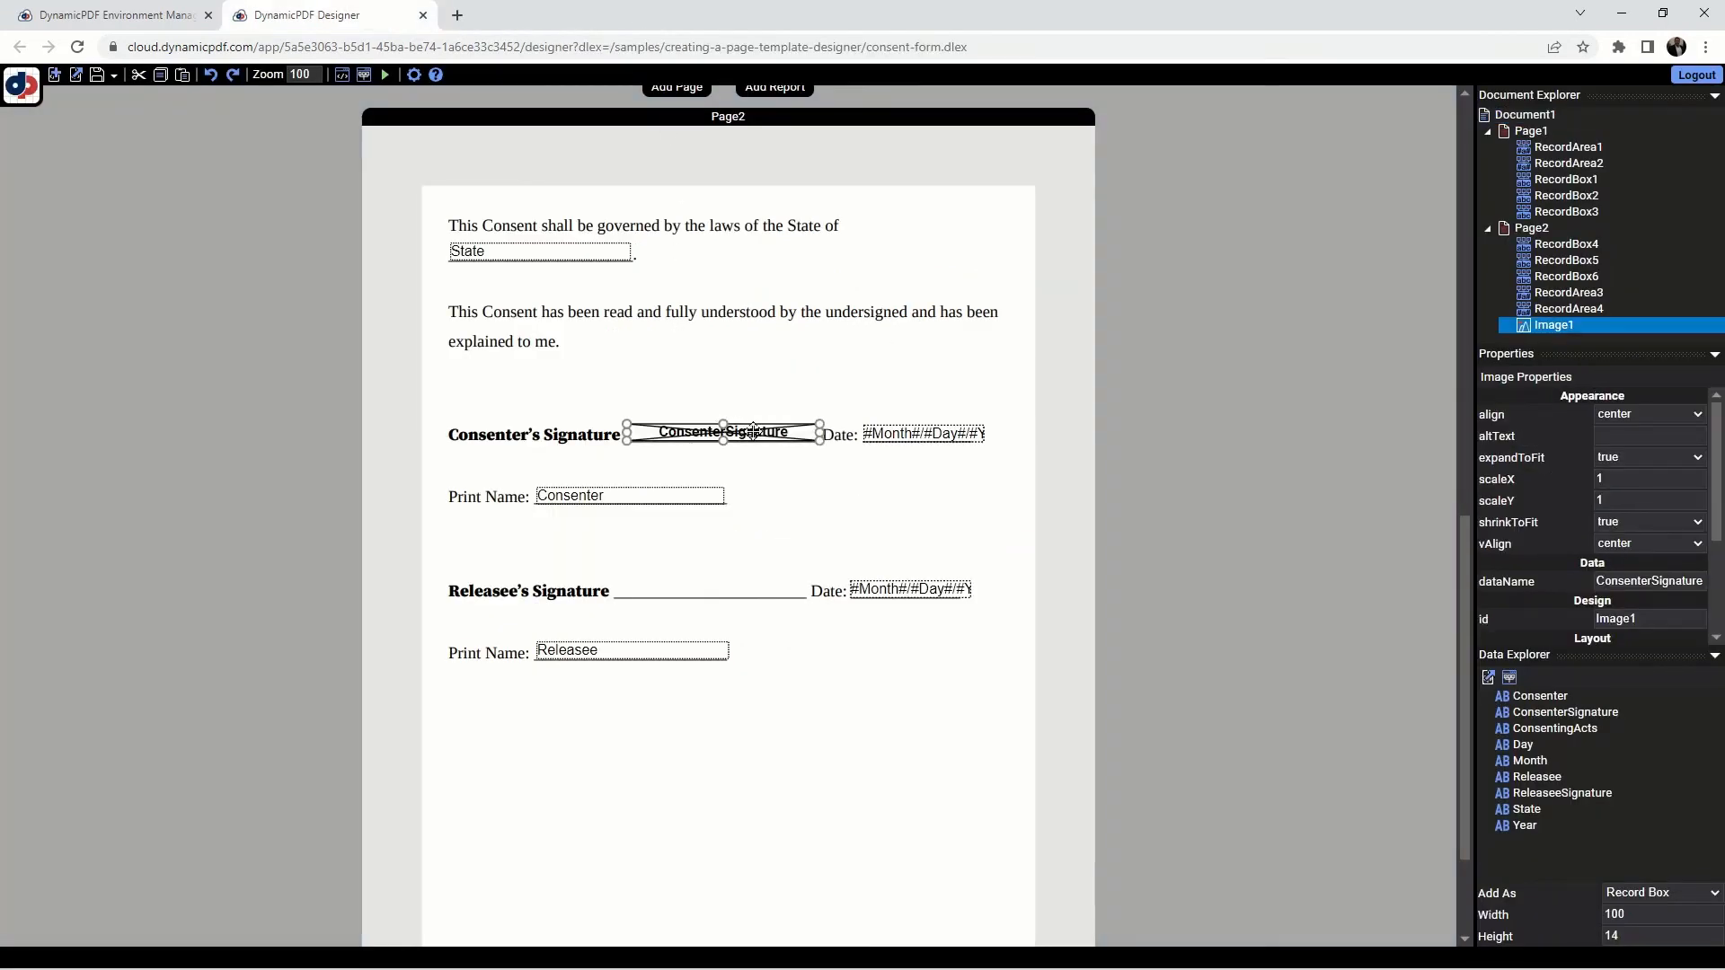
left_click_drag(741, 433, 830, 401)
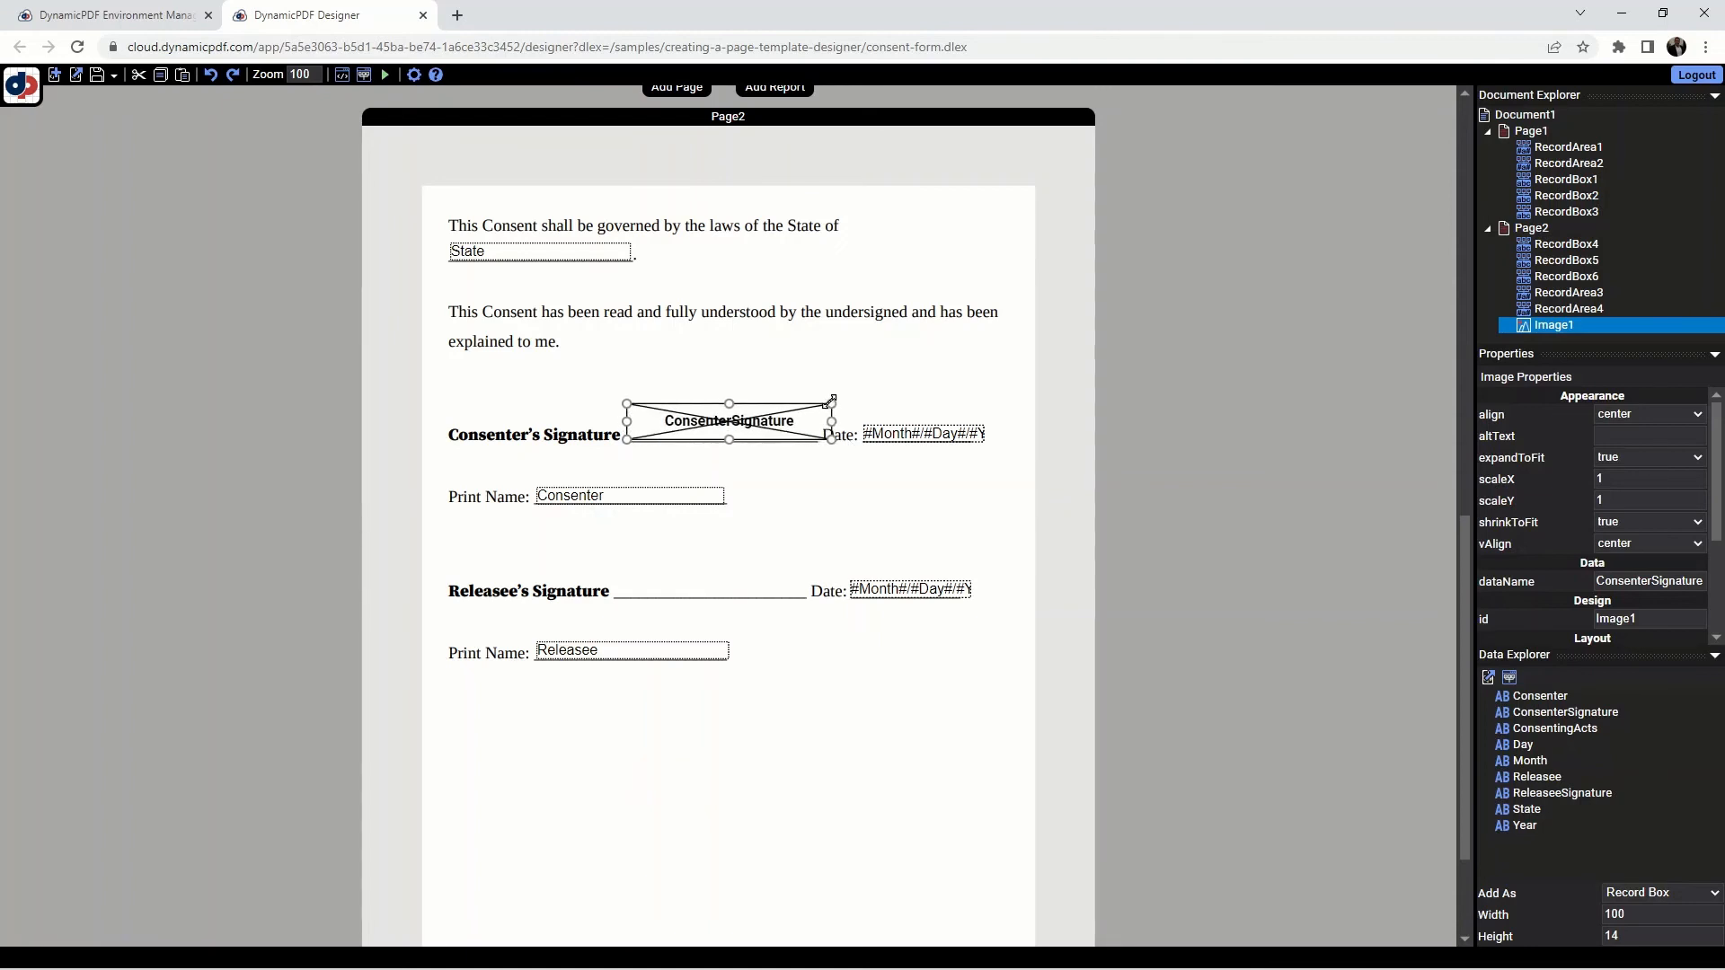
left_click(385, 75)
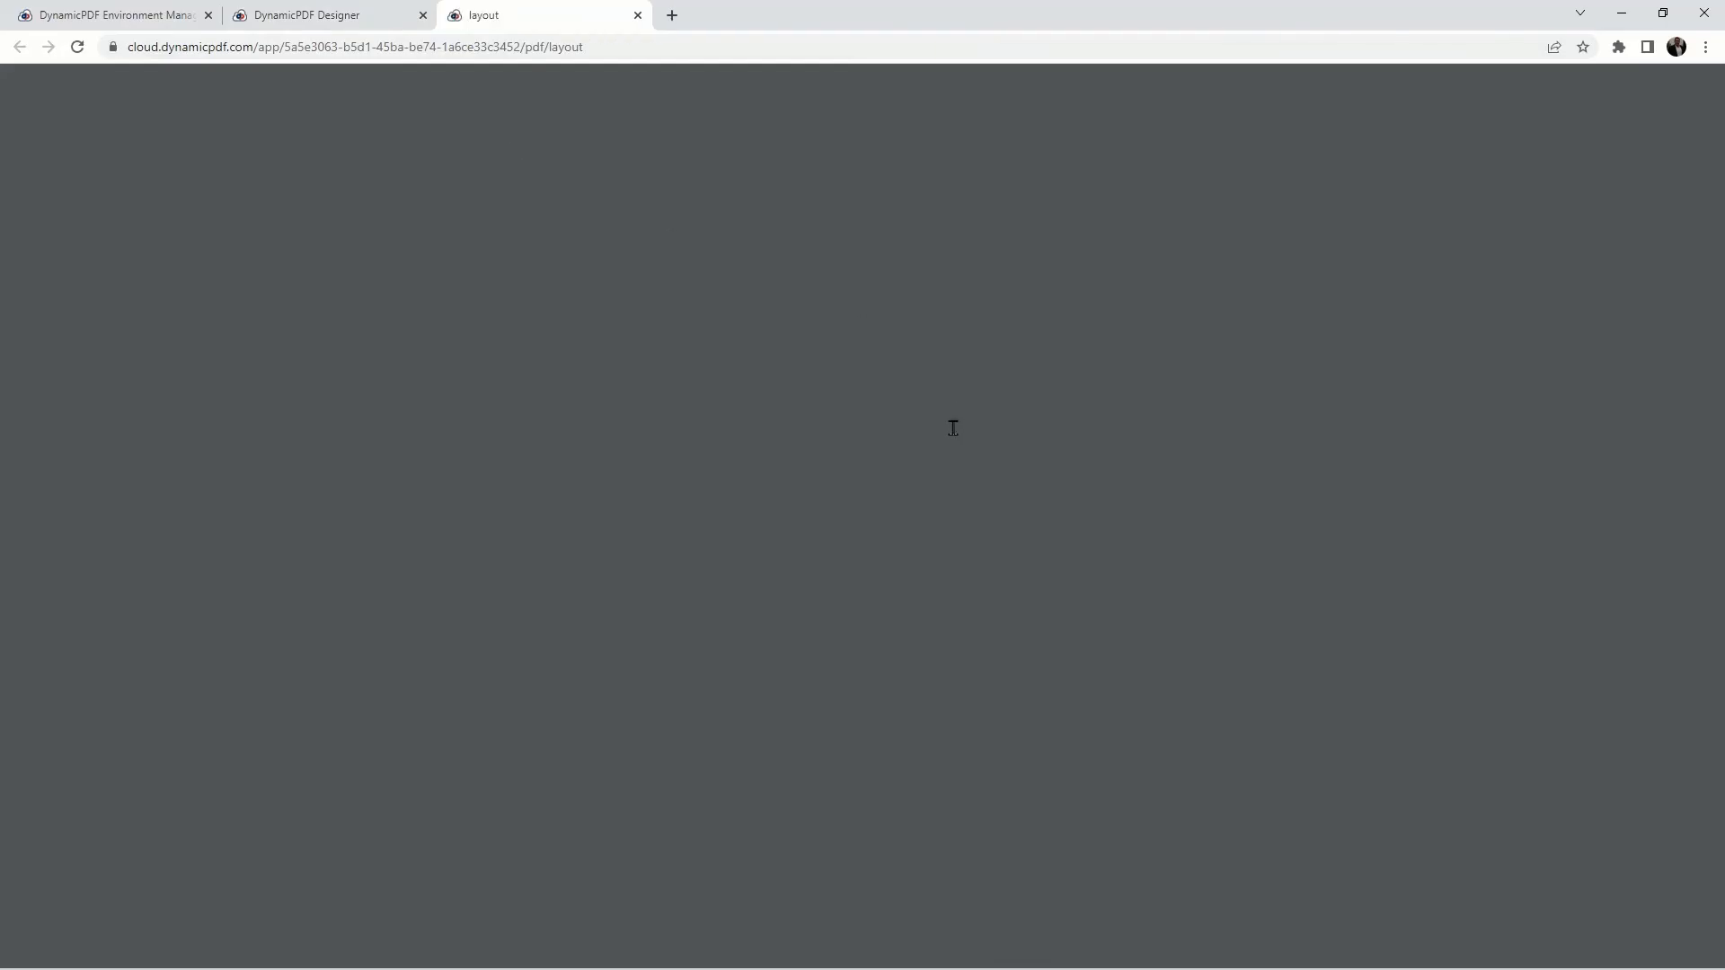
scroll(953, 429, "down", 10)
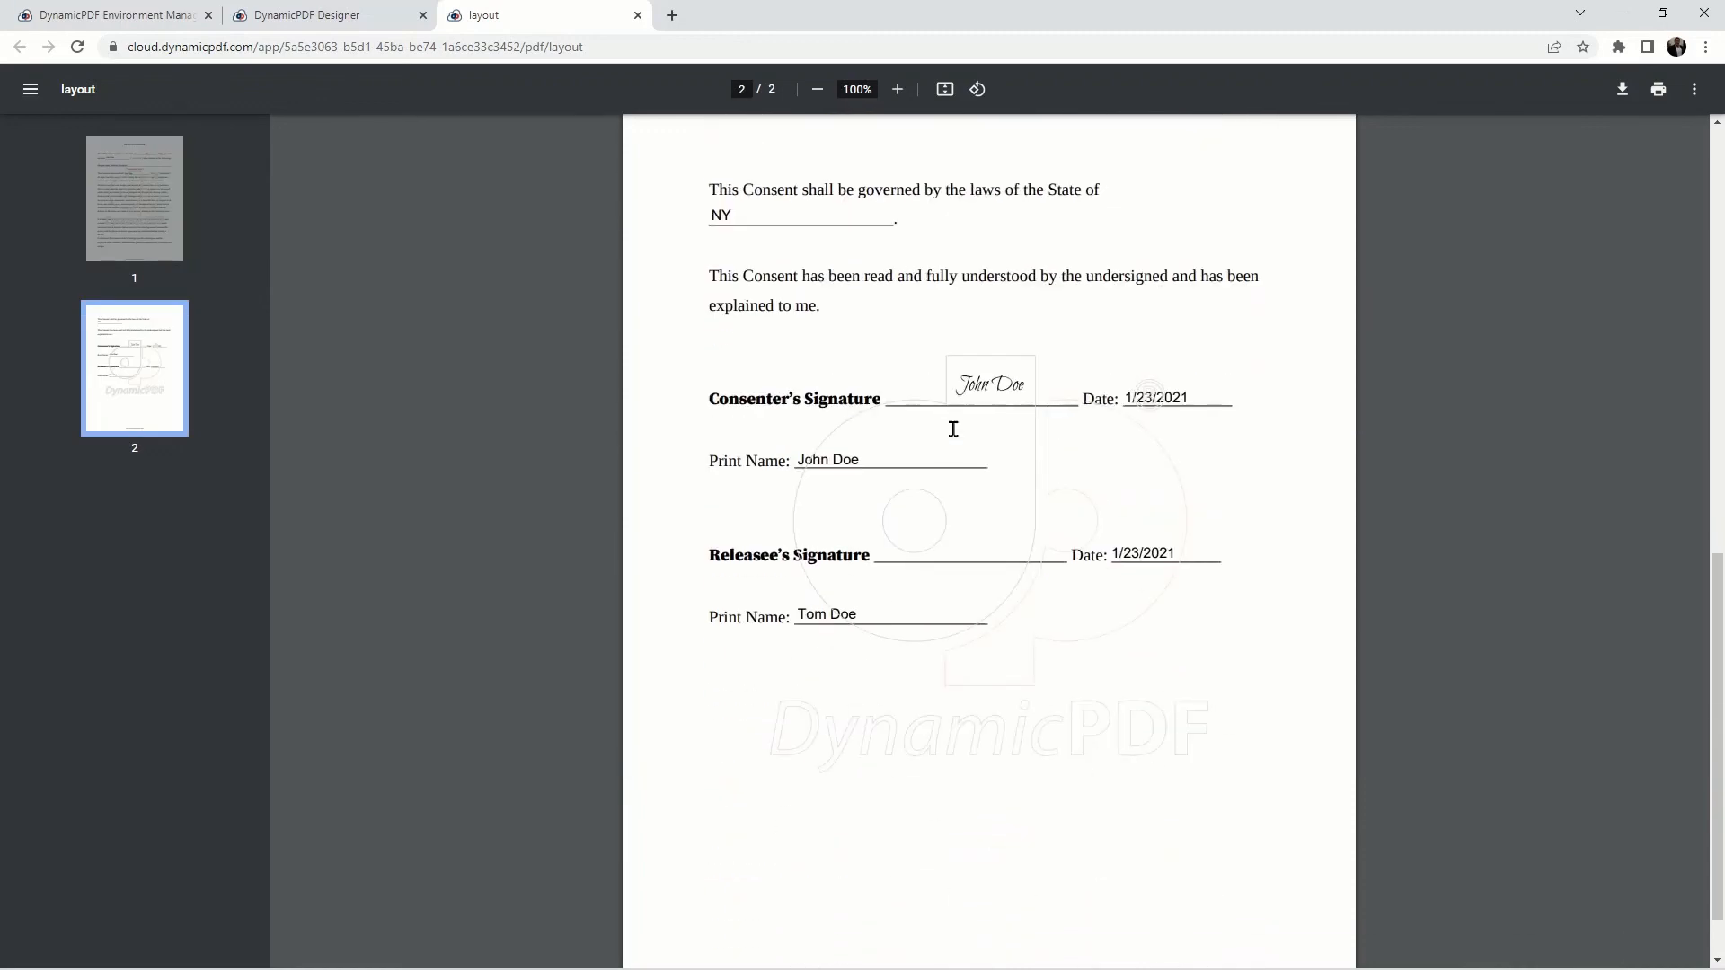
left_click(638, 15)
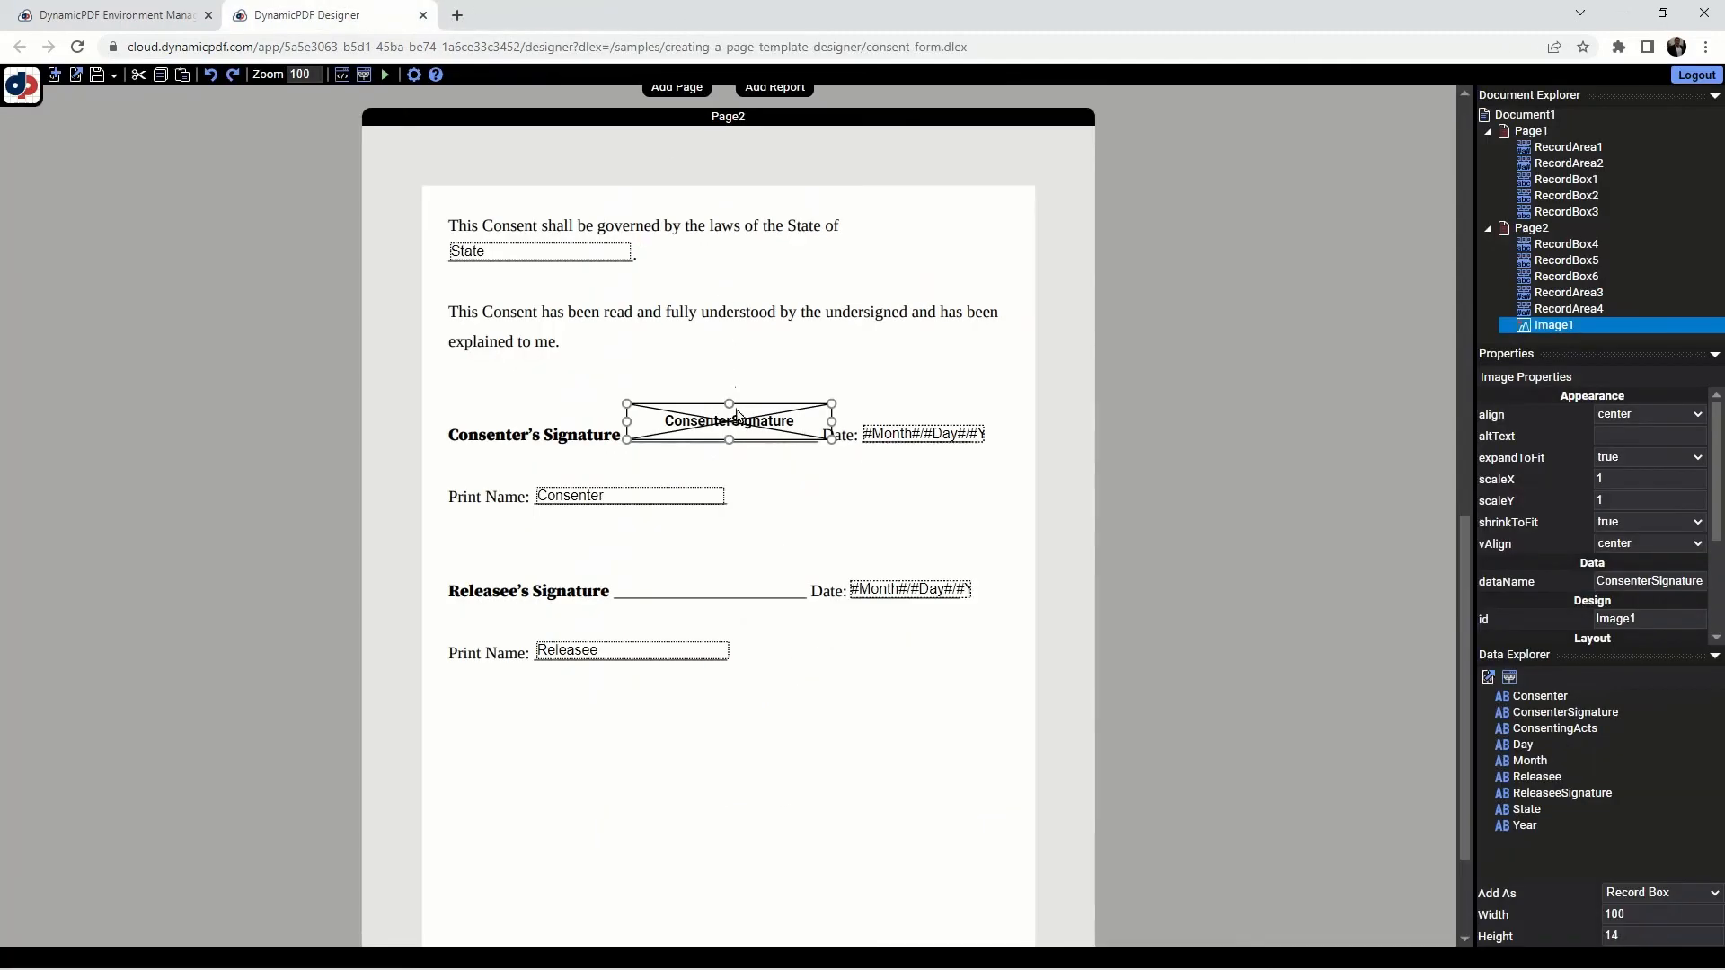
Step: Add an image with data name ReleaseeSignature on Page2, fitted to the Releasee's Signature line's width and extended above it
right_click(713, 583)
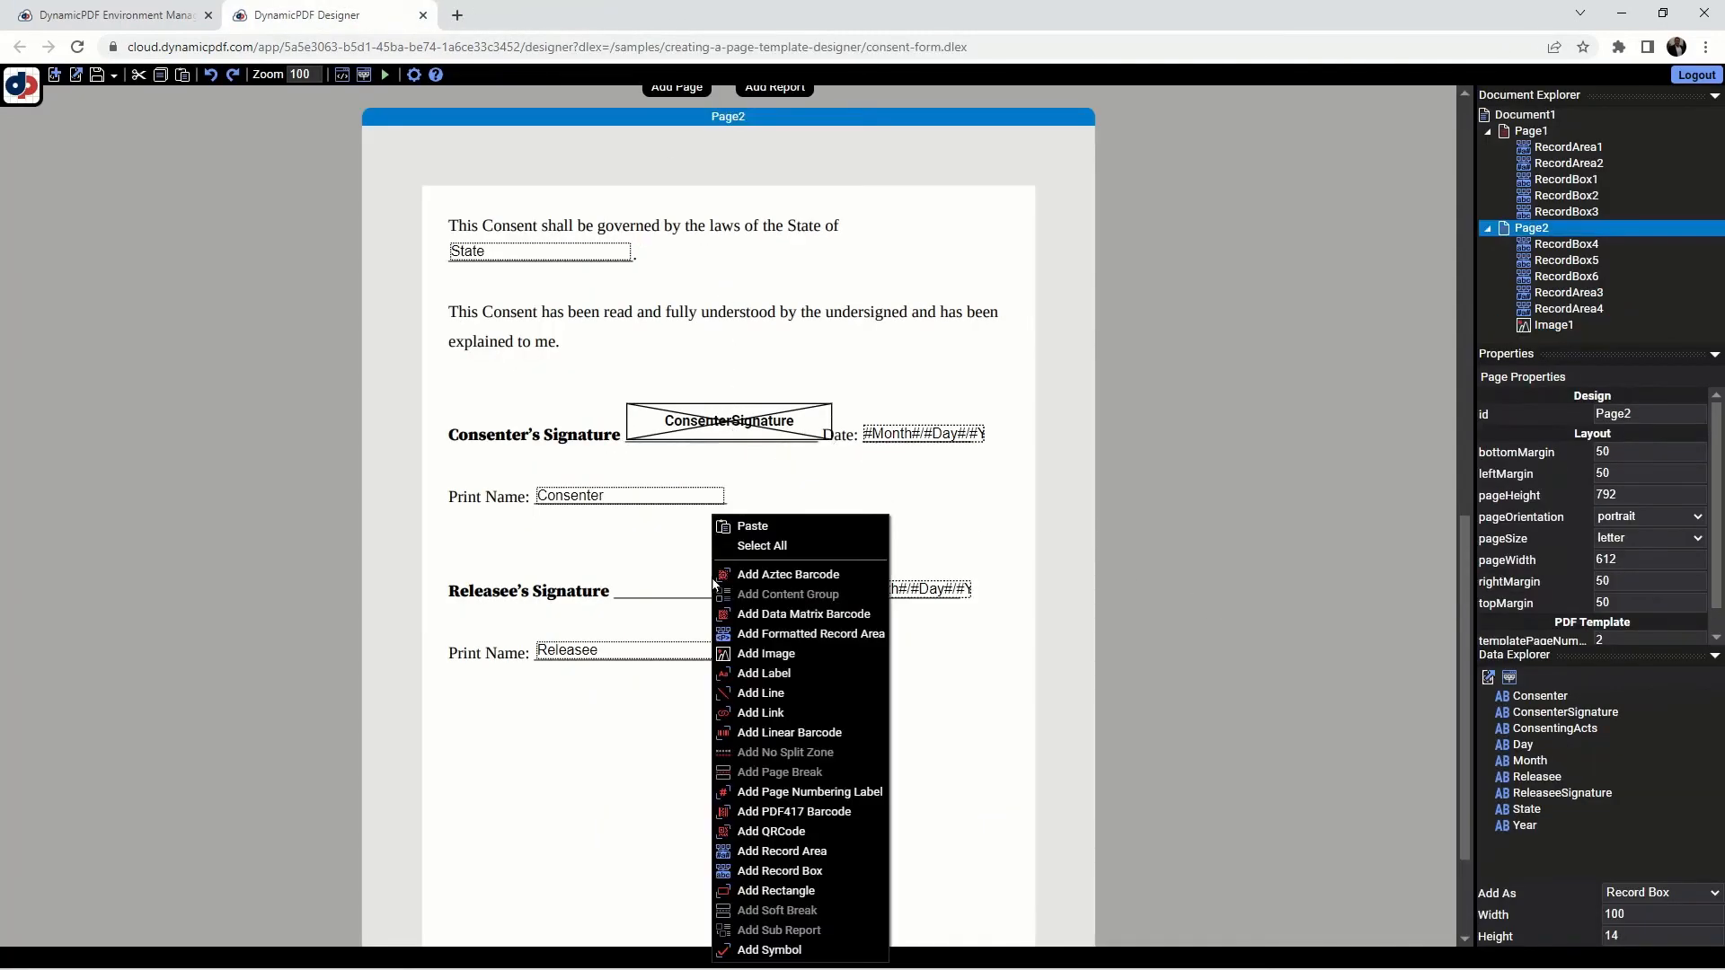
left_click(774, 656)
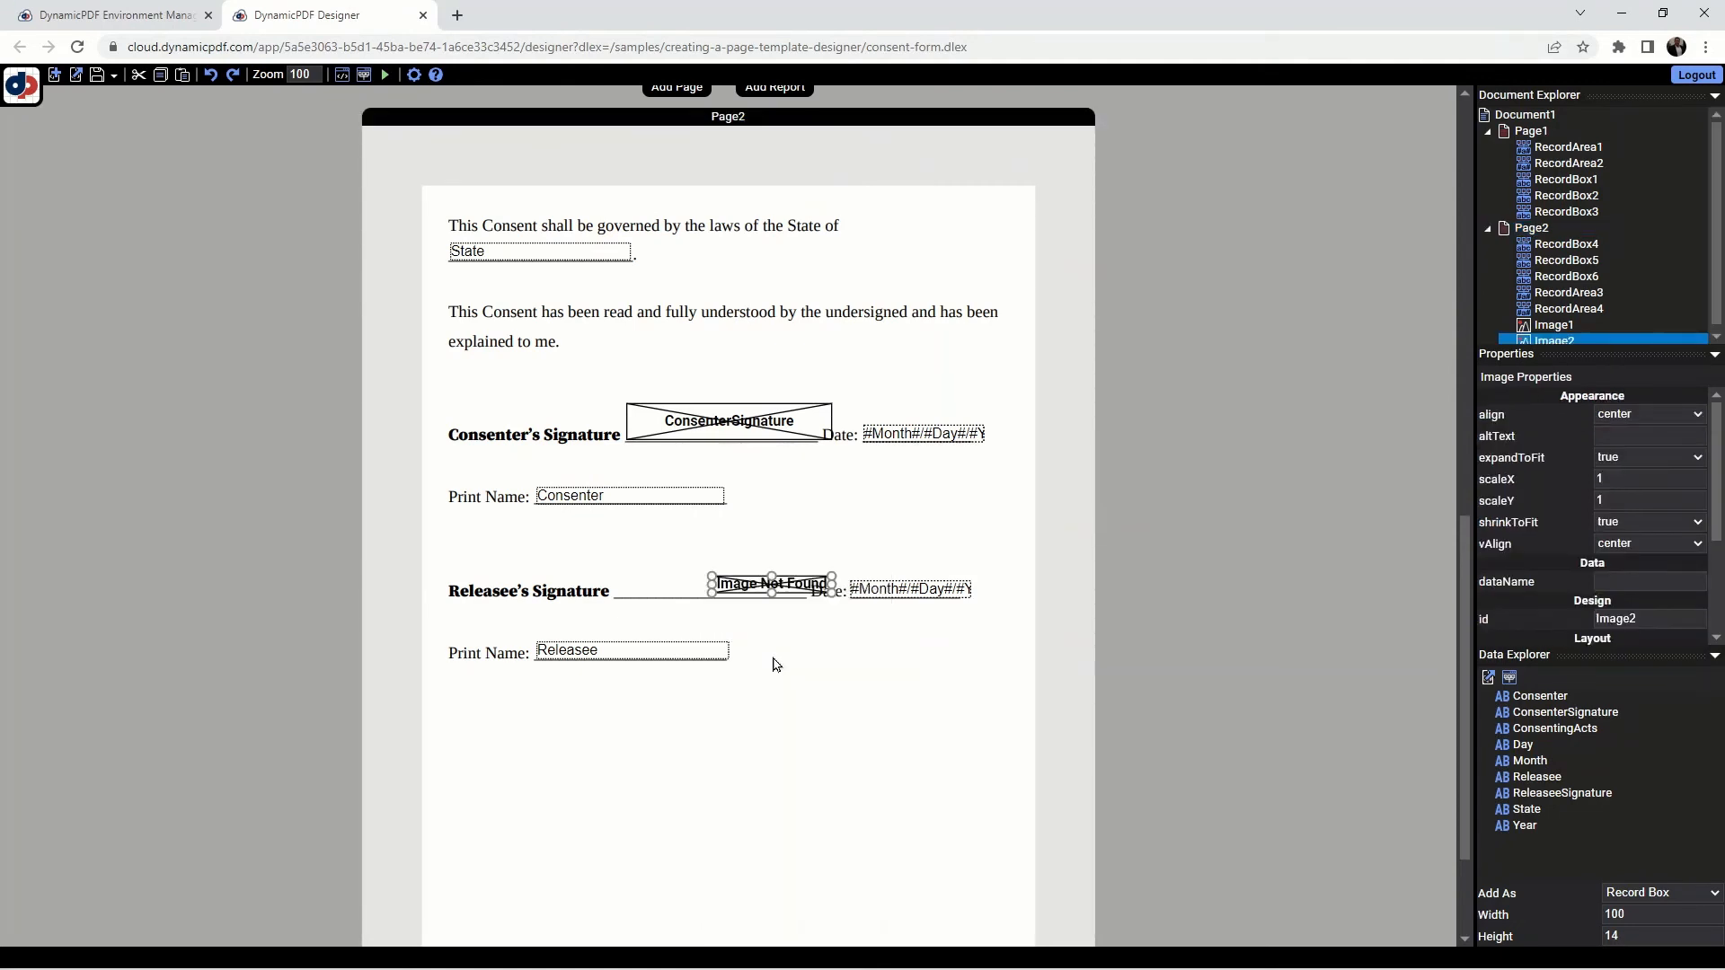
left_click(1624, 582)
type("Relea")
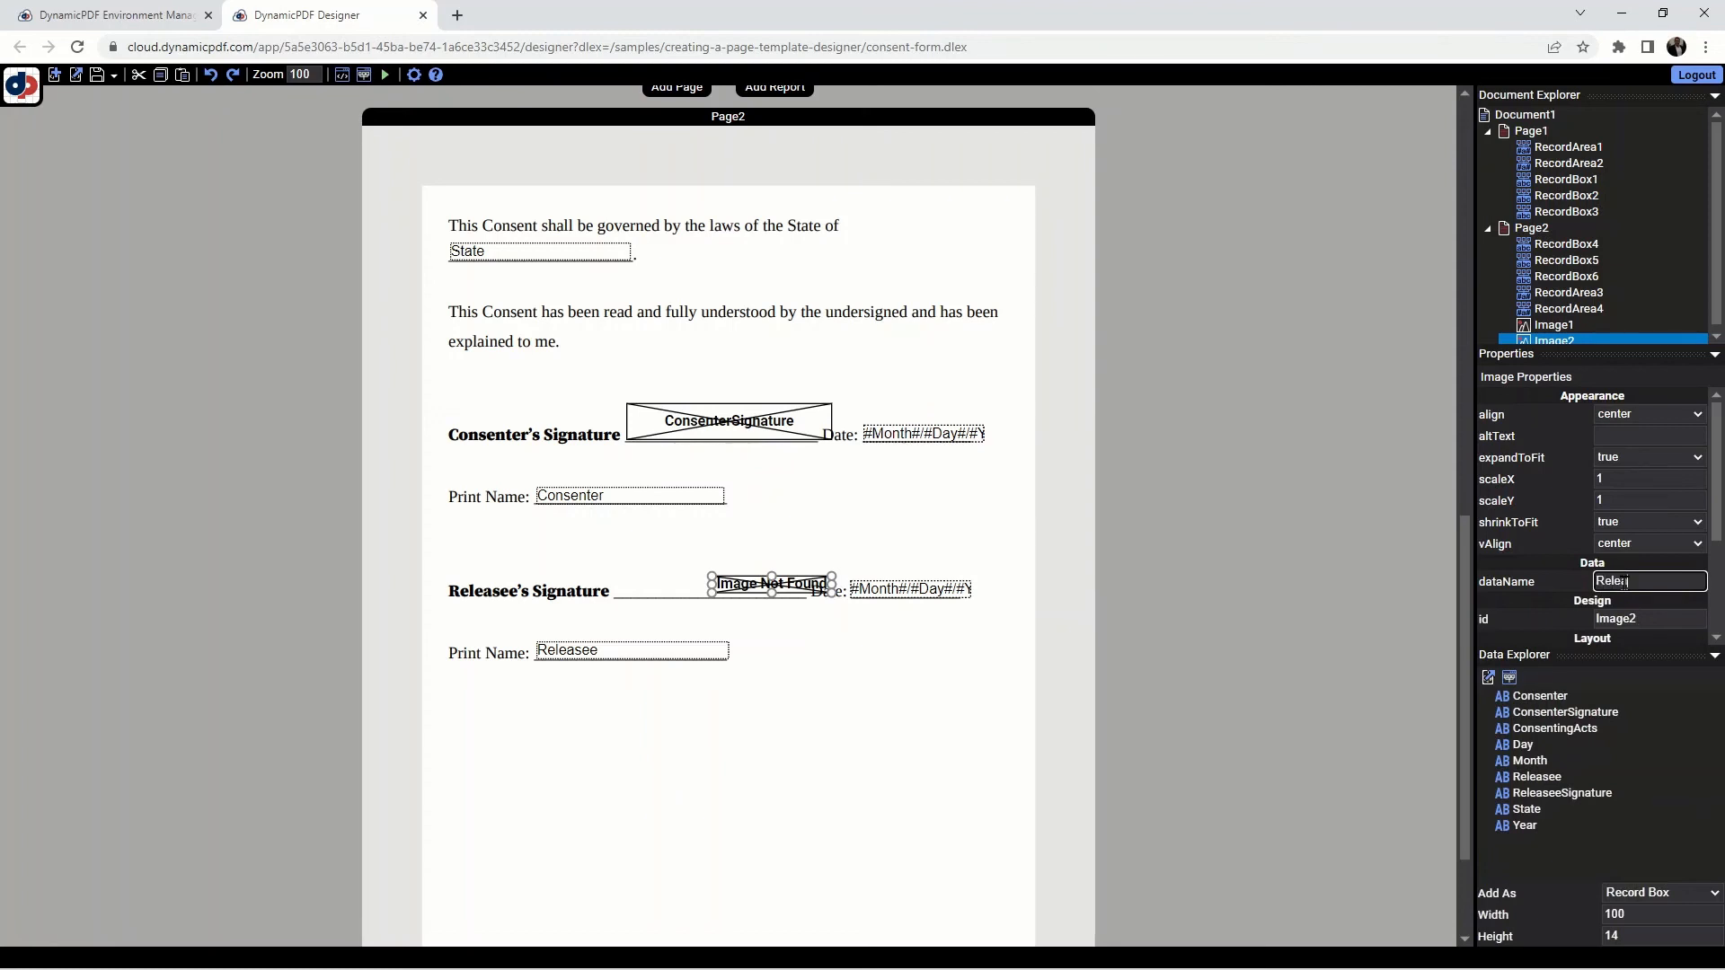
type("seeSignature")
left_click(908, 675)
mouse_move(798, 582)
left_mouse_down()
mouse_move(697, 584)
mouse_move(806, 565)
left_mouse_up()
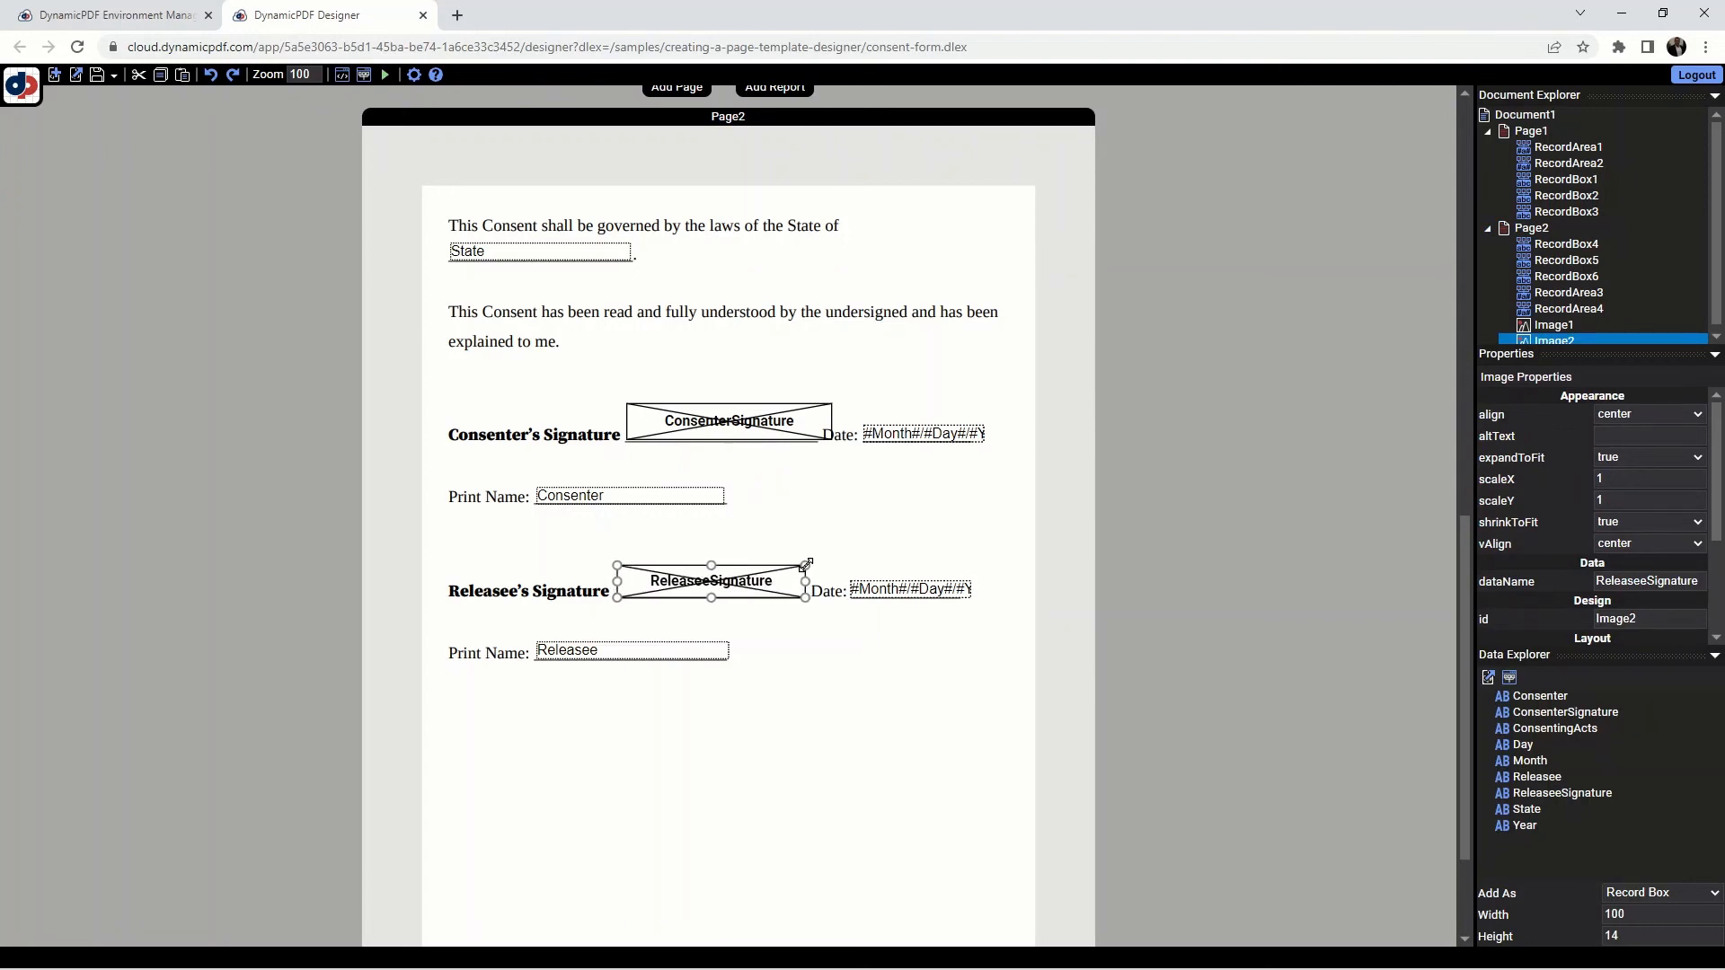
Step: Nudge the ConsenterSignature image slightly down onto its line and check both pages of the generated PDF
left_click(739, 429)
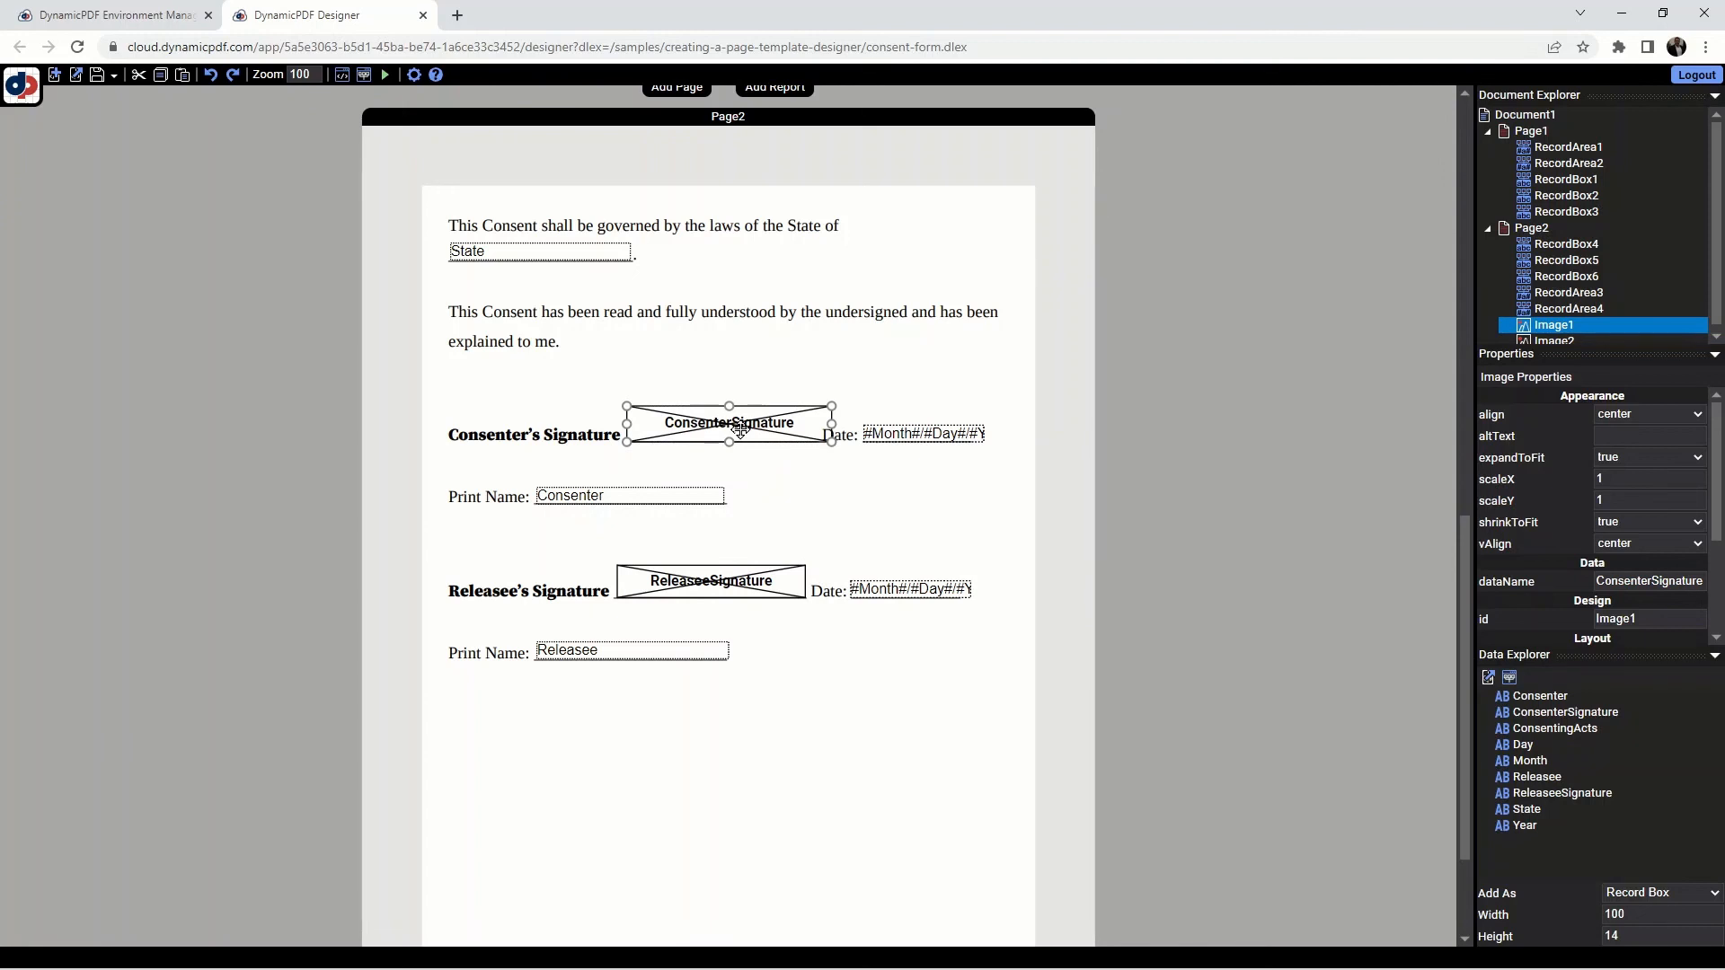
left_click(1019, 635)
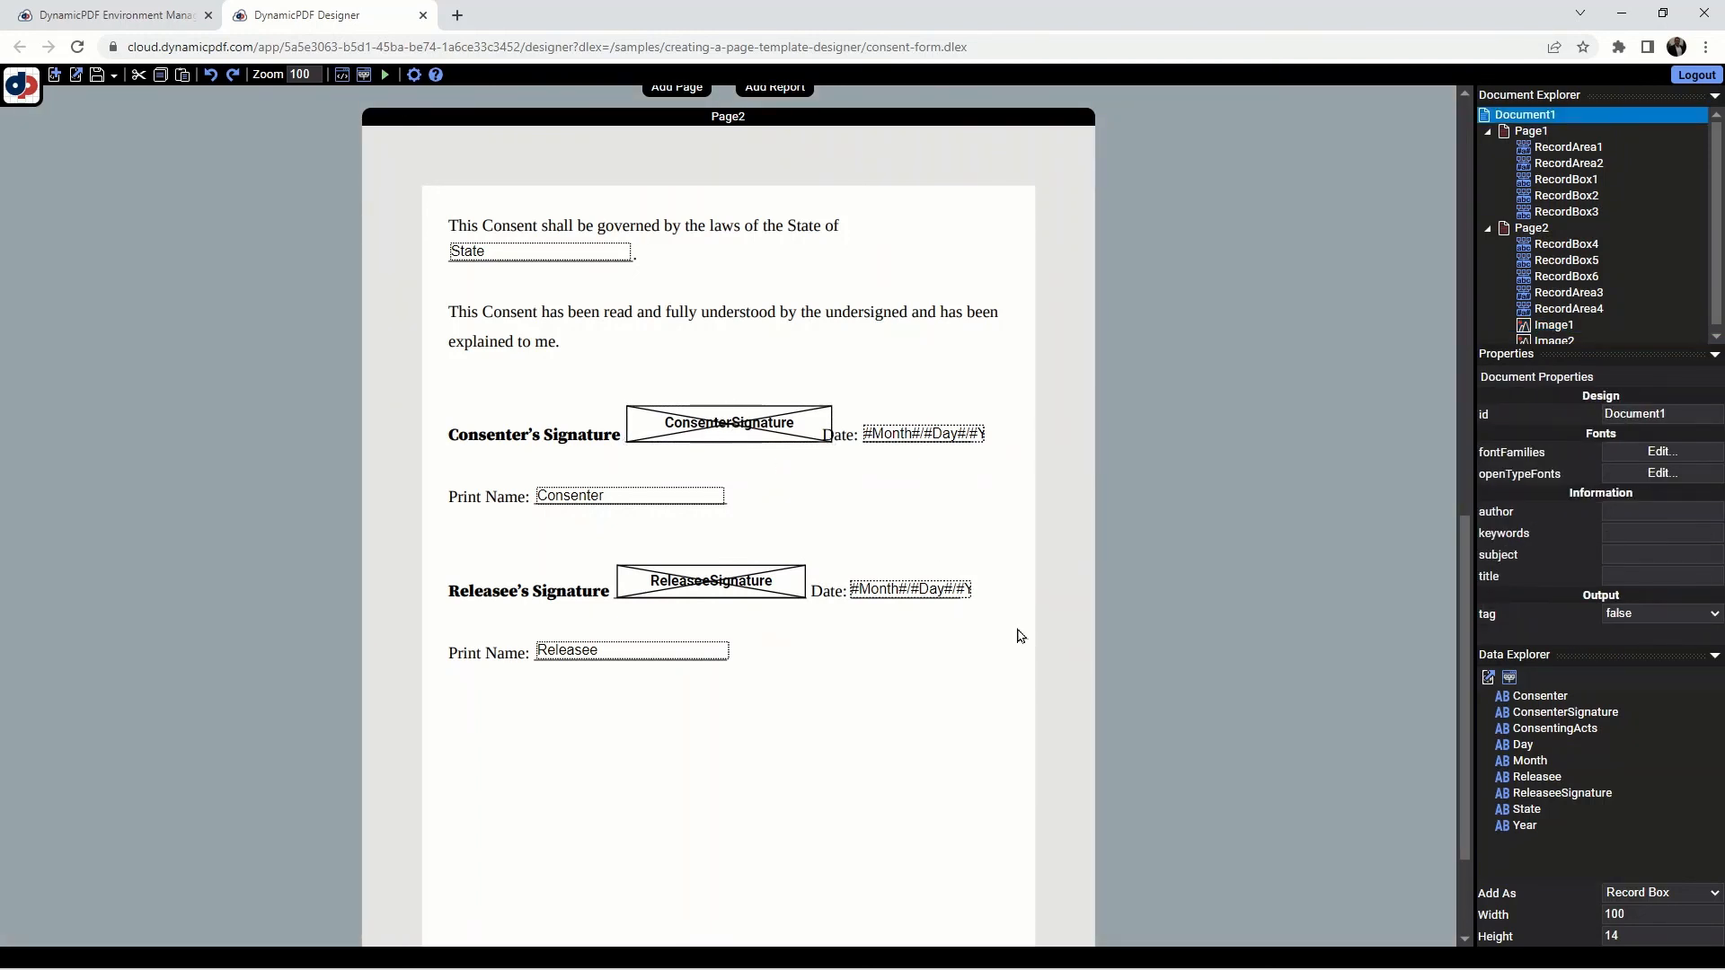
left_click(384, 75)
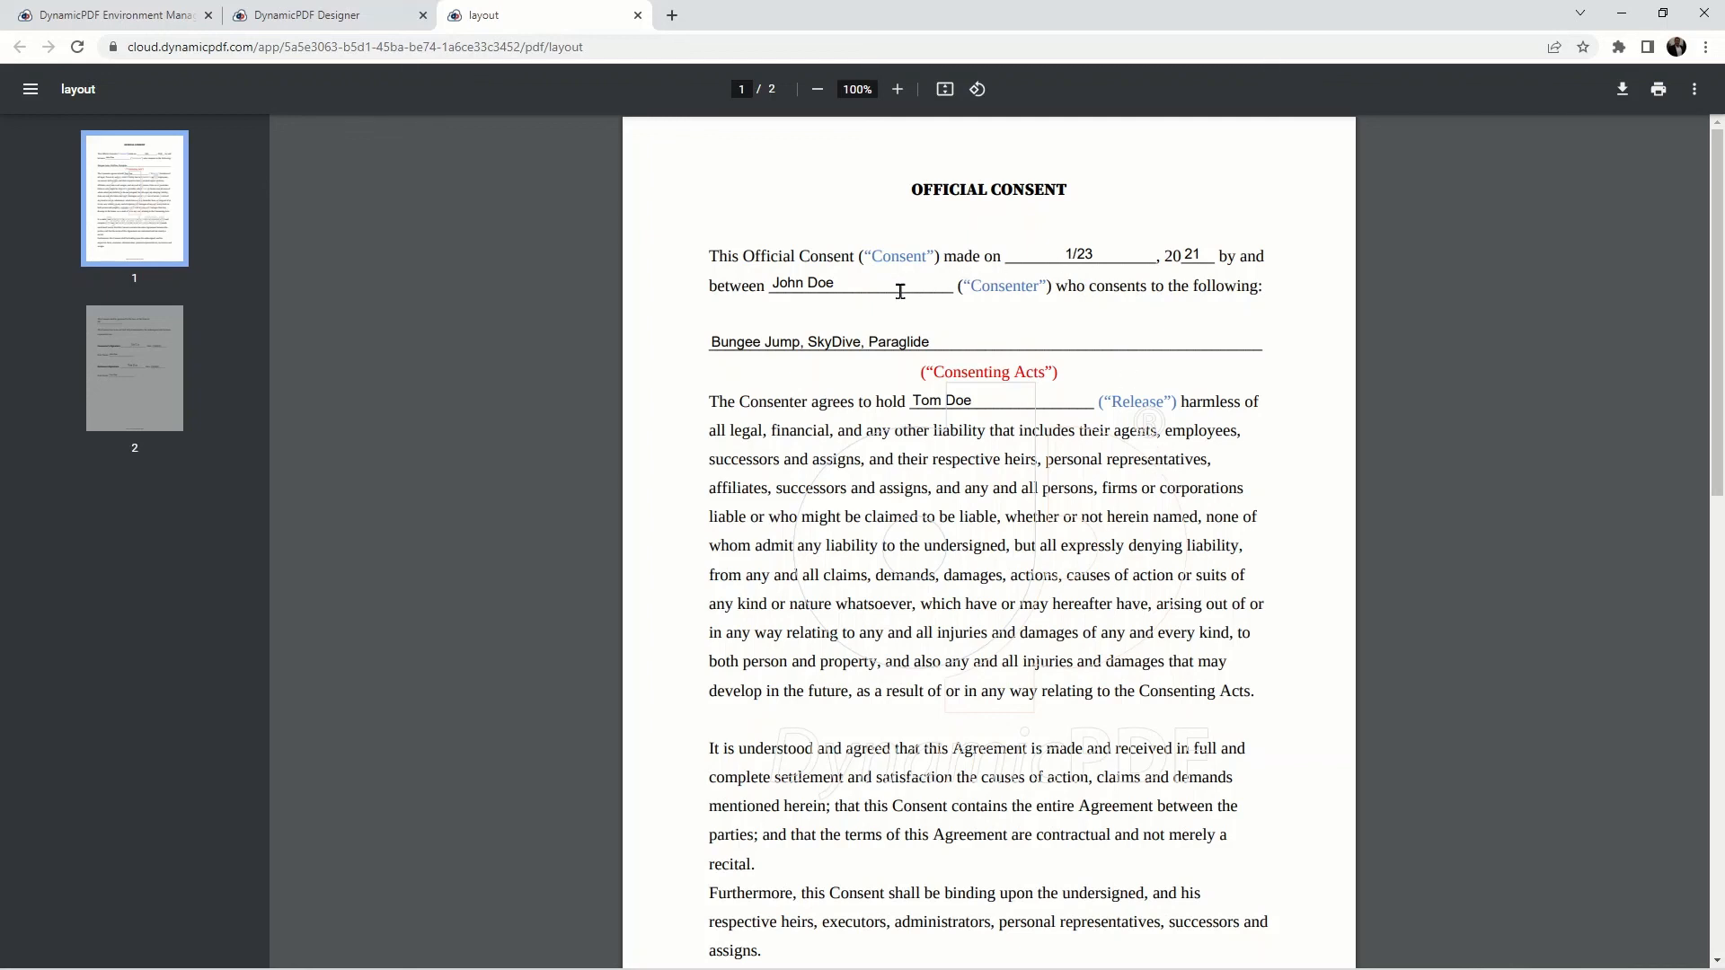
scroll(899, 339, "down", 1)
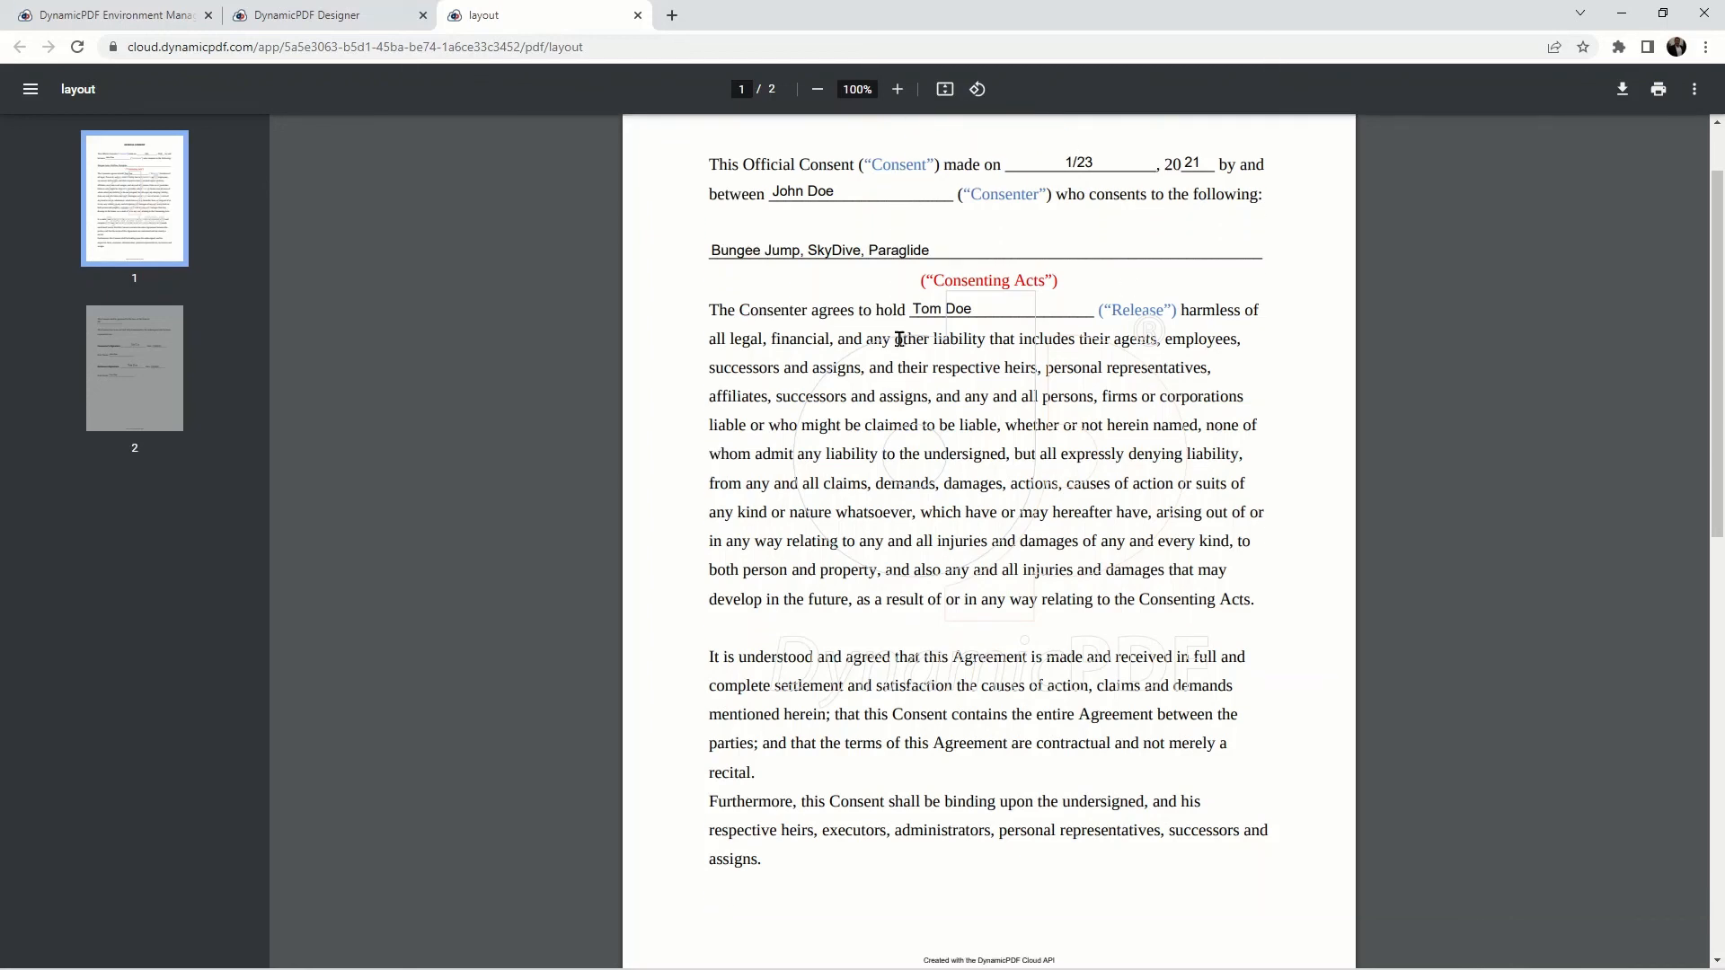
scroll(900, 339, "down", 9)
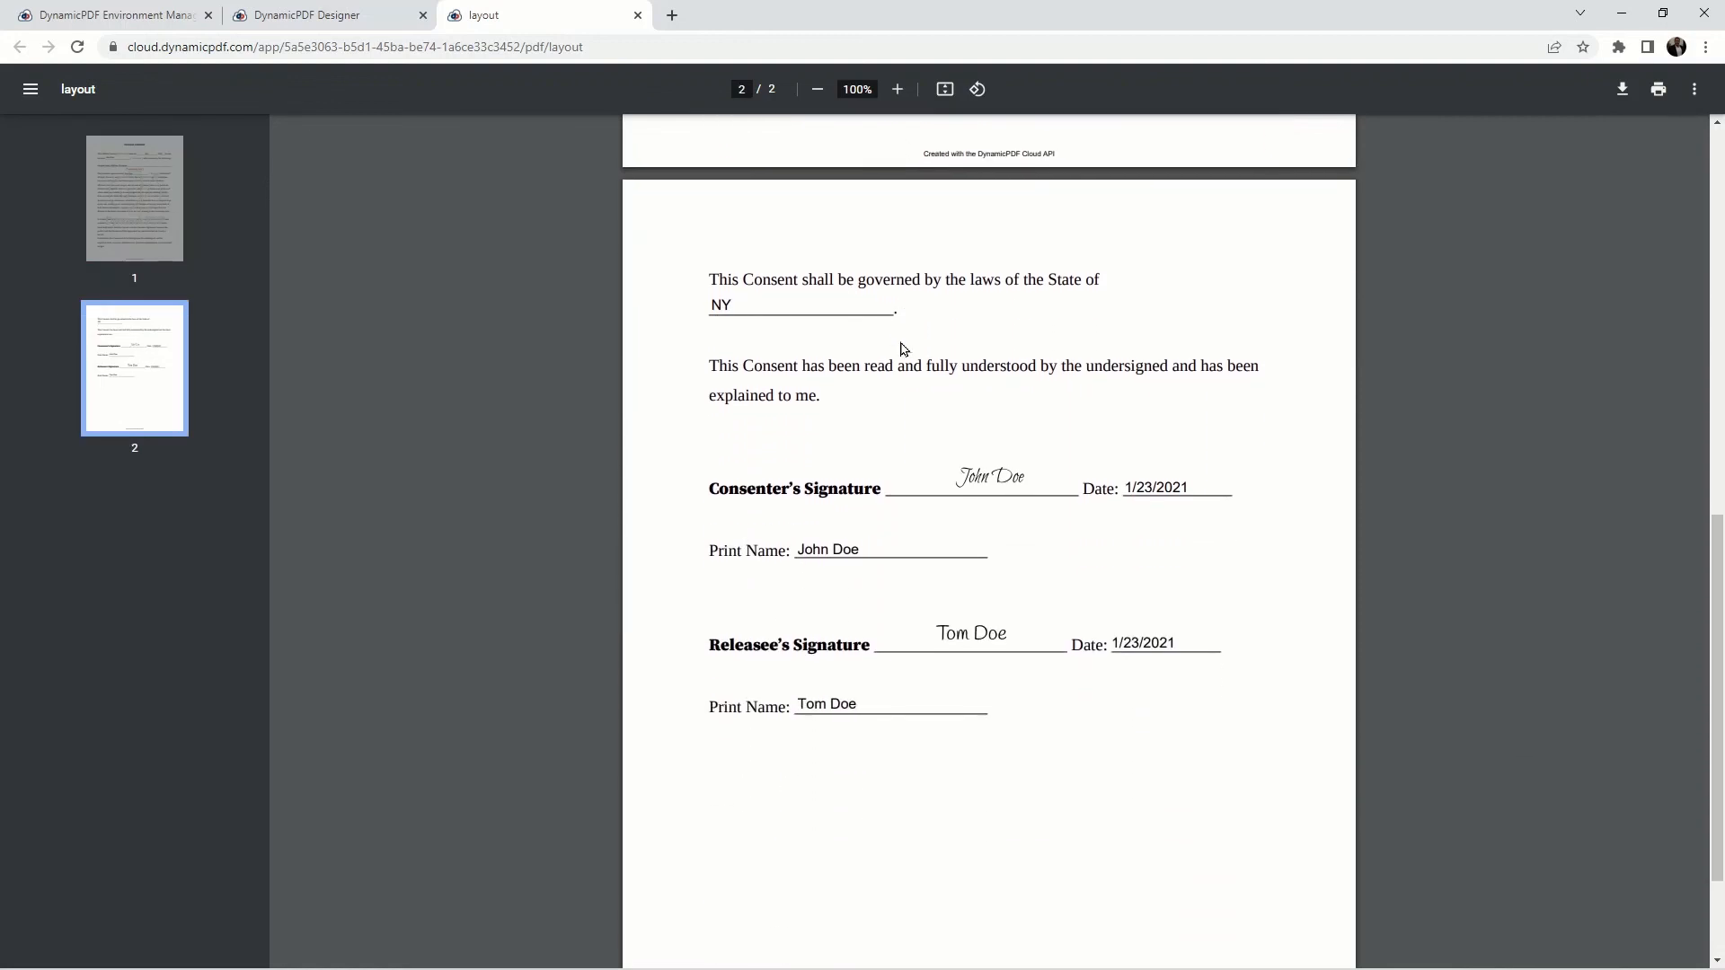